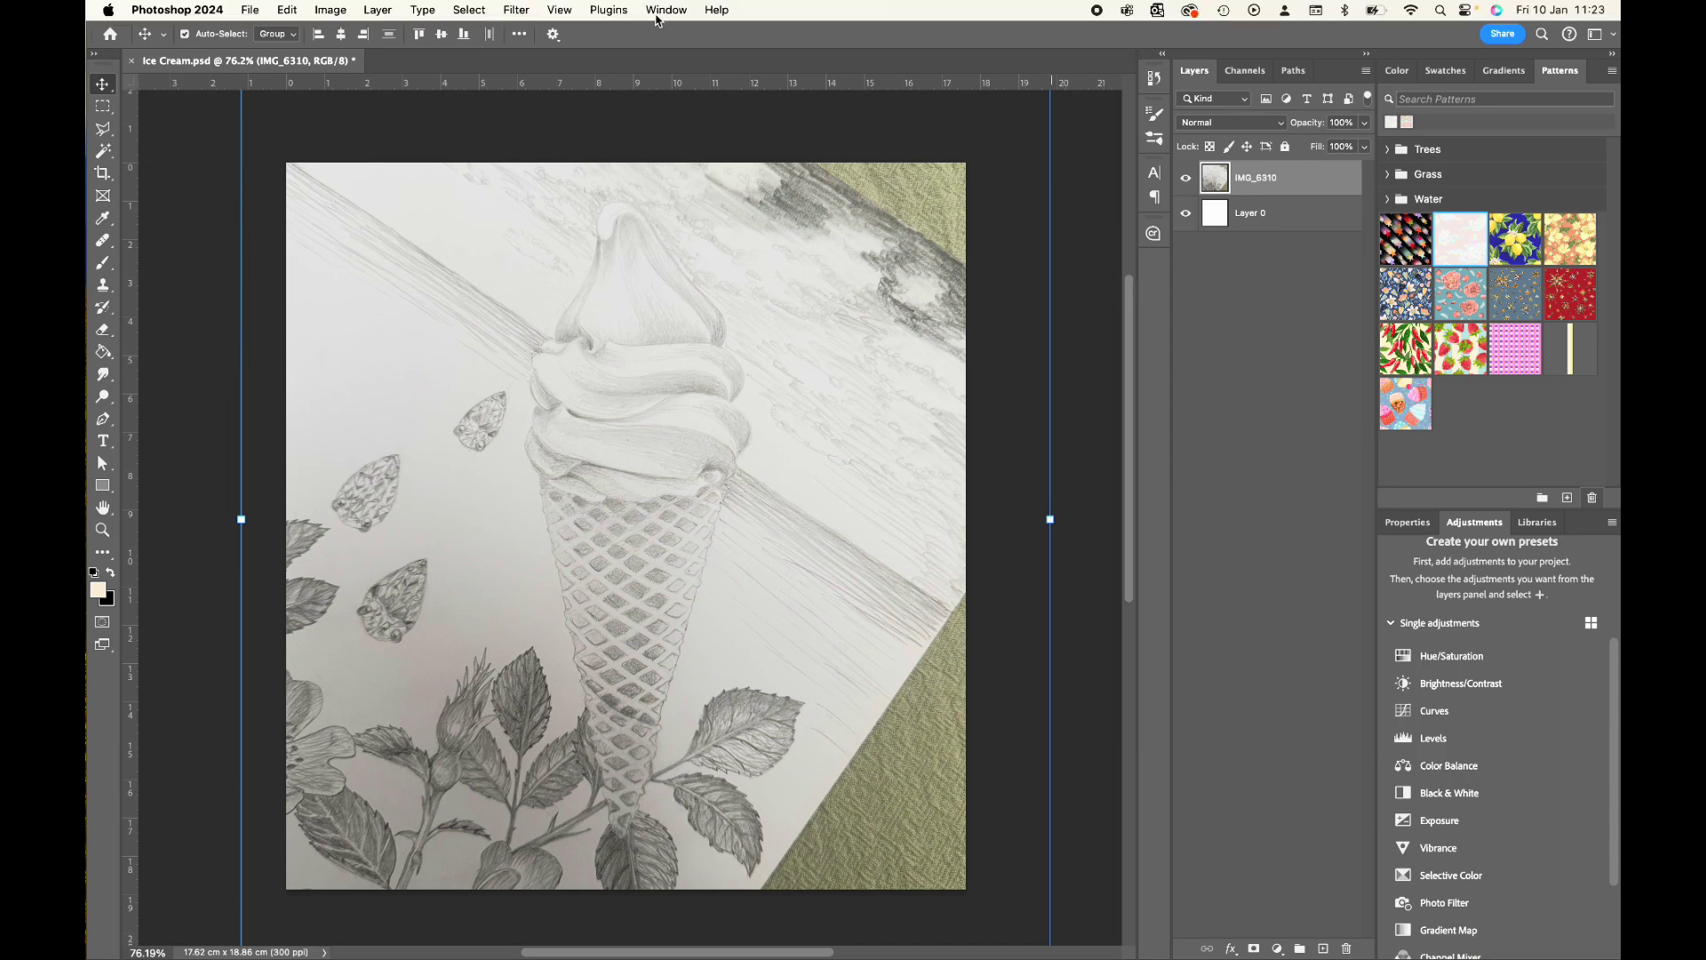
# Add a Hue/Saturation adjustment layer above the ice cream drawing and set its saturation to -100
pyautogui.click(665, 9)
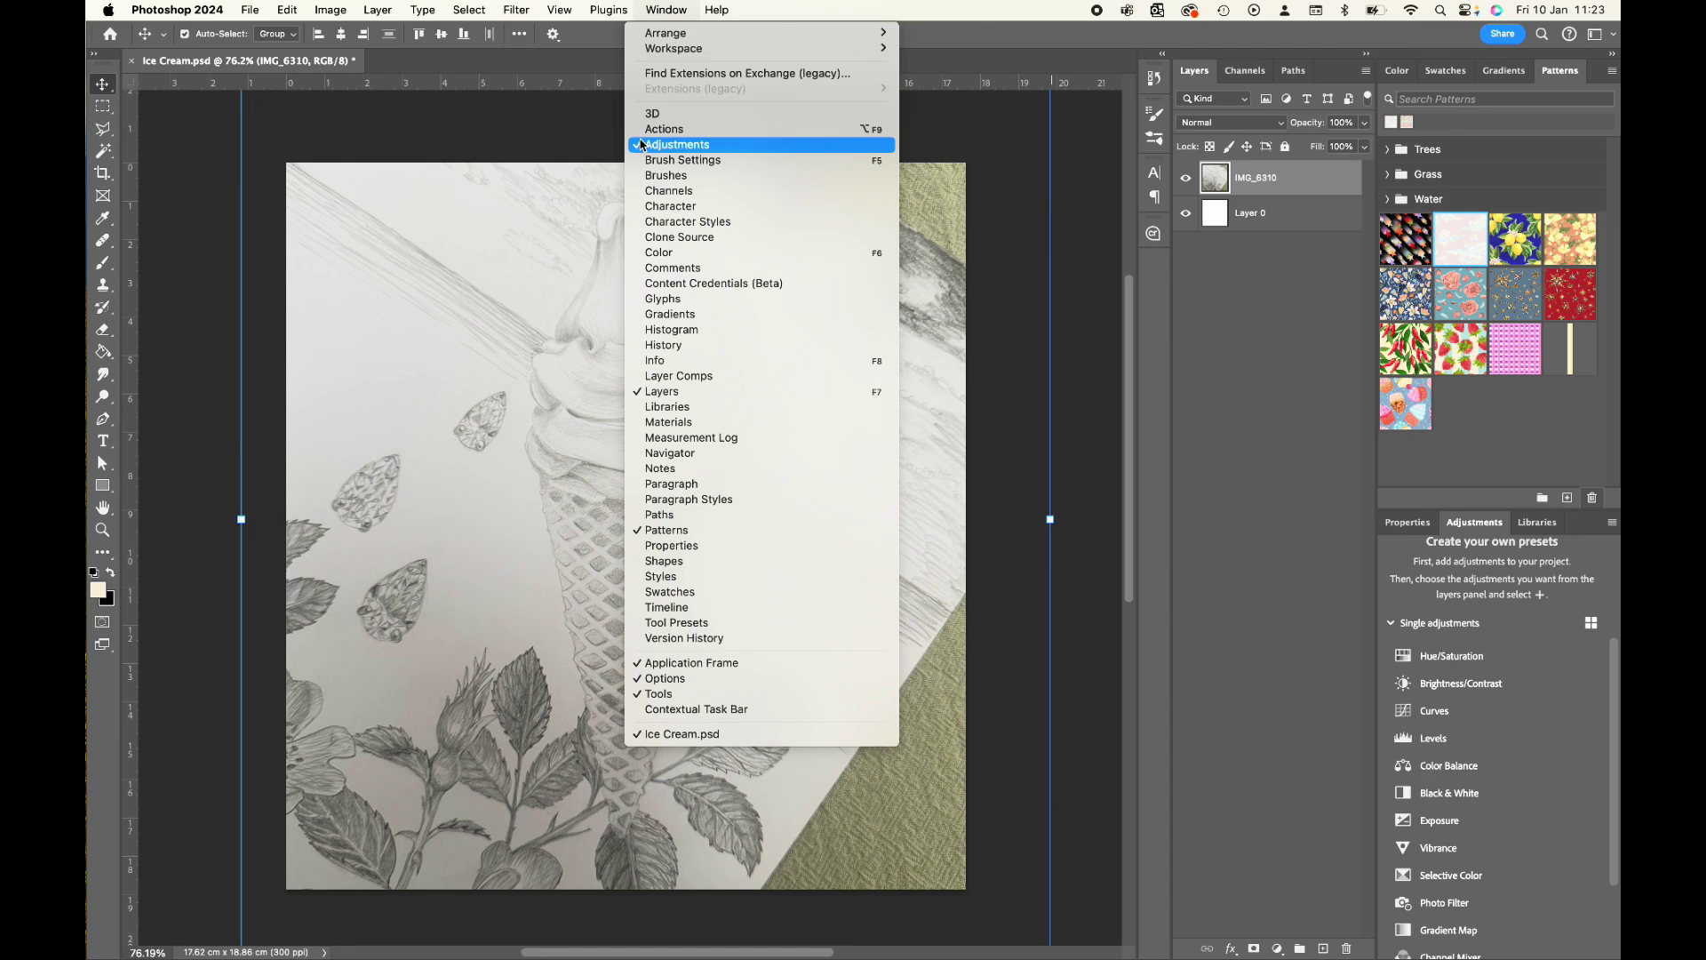
pyautogui.click(865, 11)
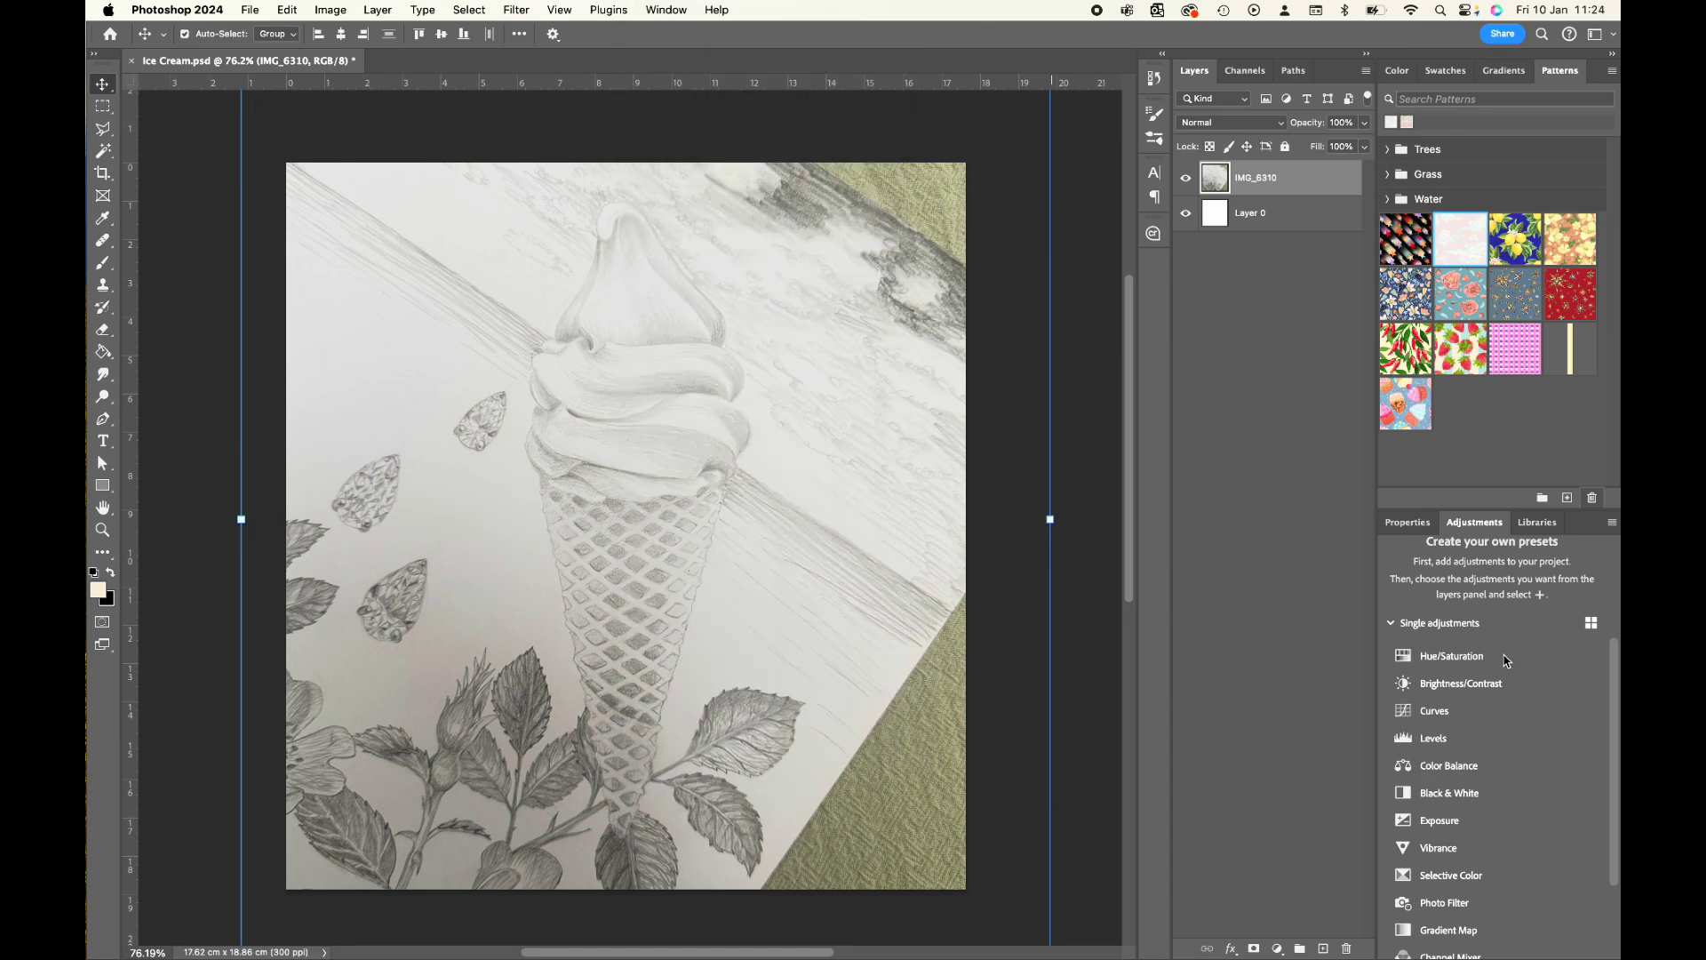
pyautogui.click(1453, 661)
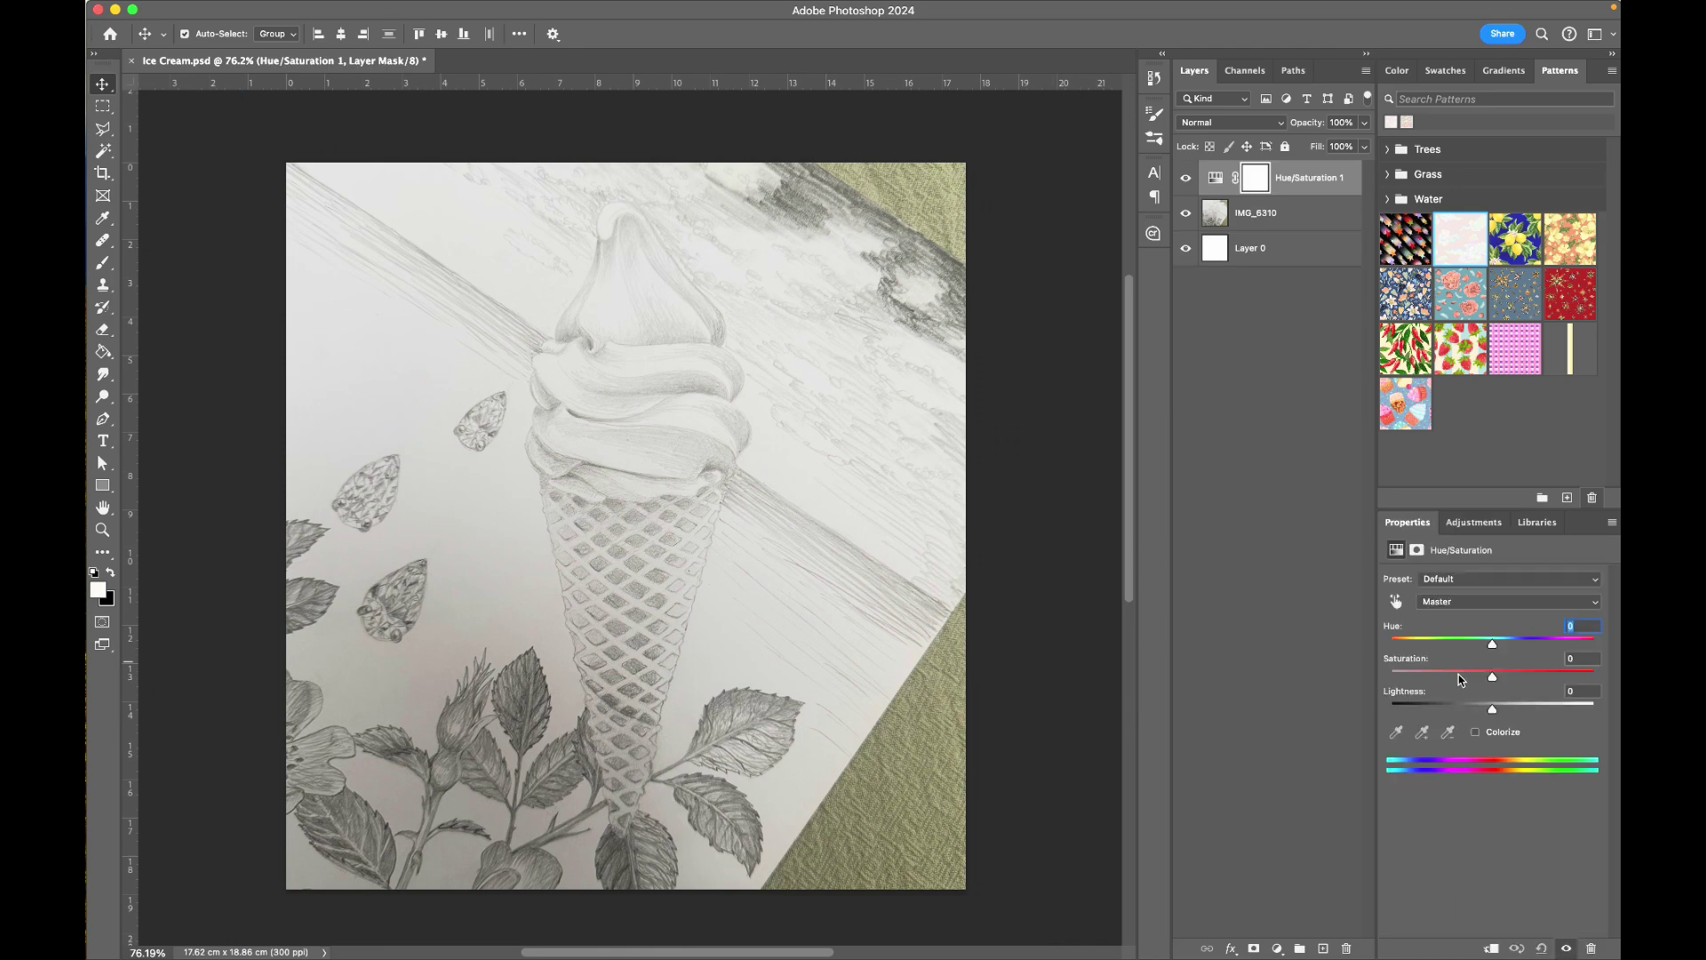
pyautogui.moveTo(1493, 680); pyautogui.dragTo(1363, 678)
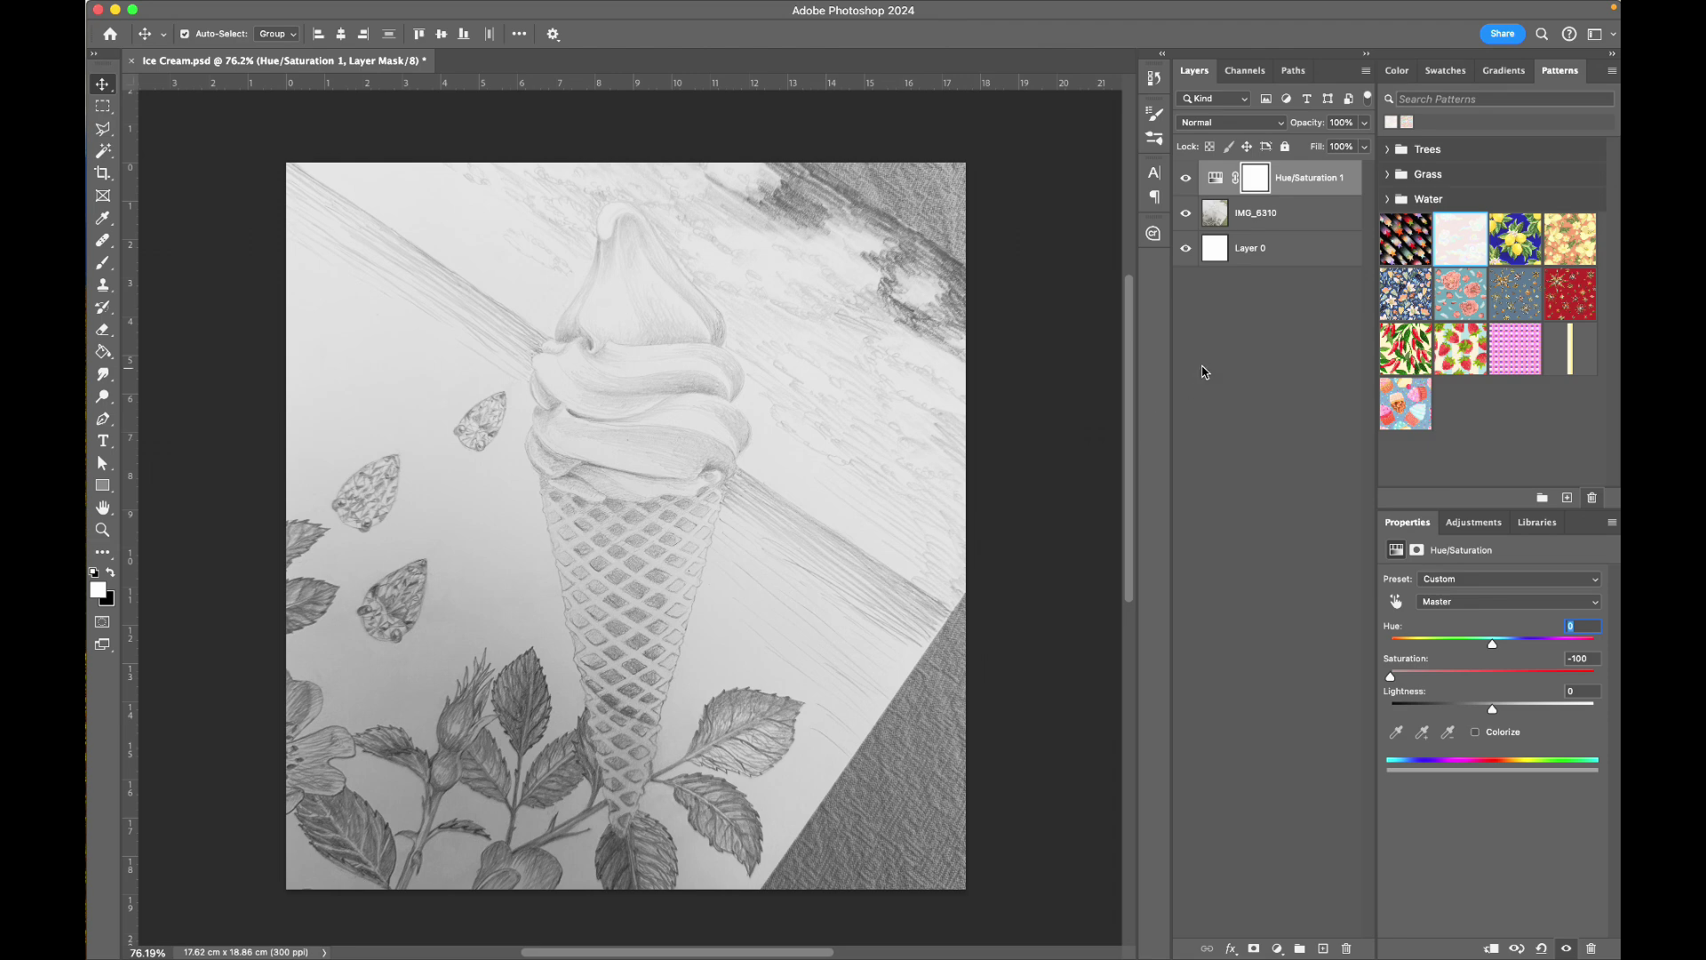
# Add a Curves adjustment layer with an S-shaped curve, raising the highlights and placing the shadow point at input 79, output 63
pyautogui.click(1475, 522)
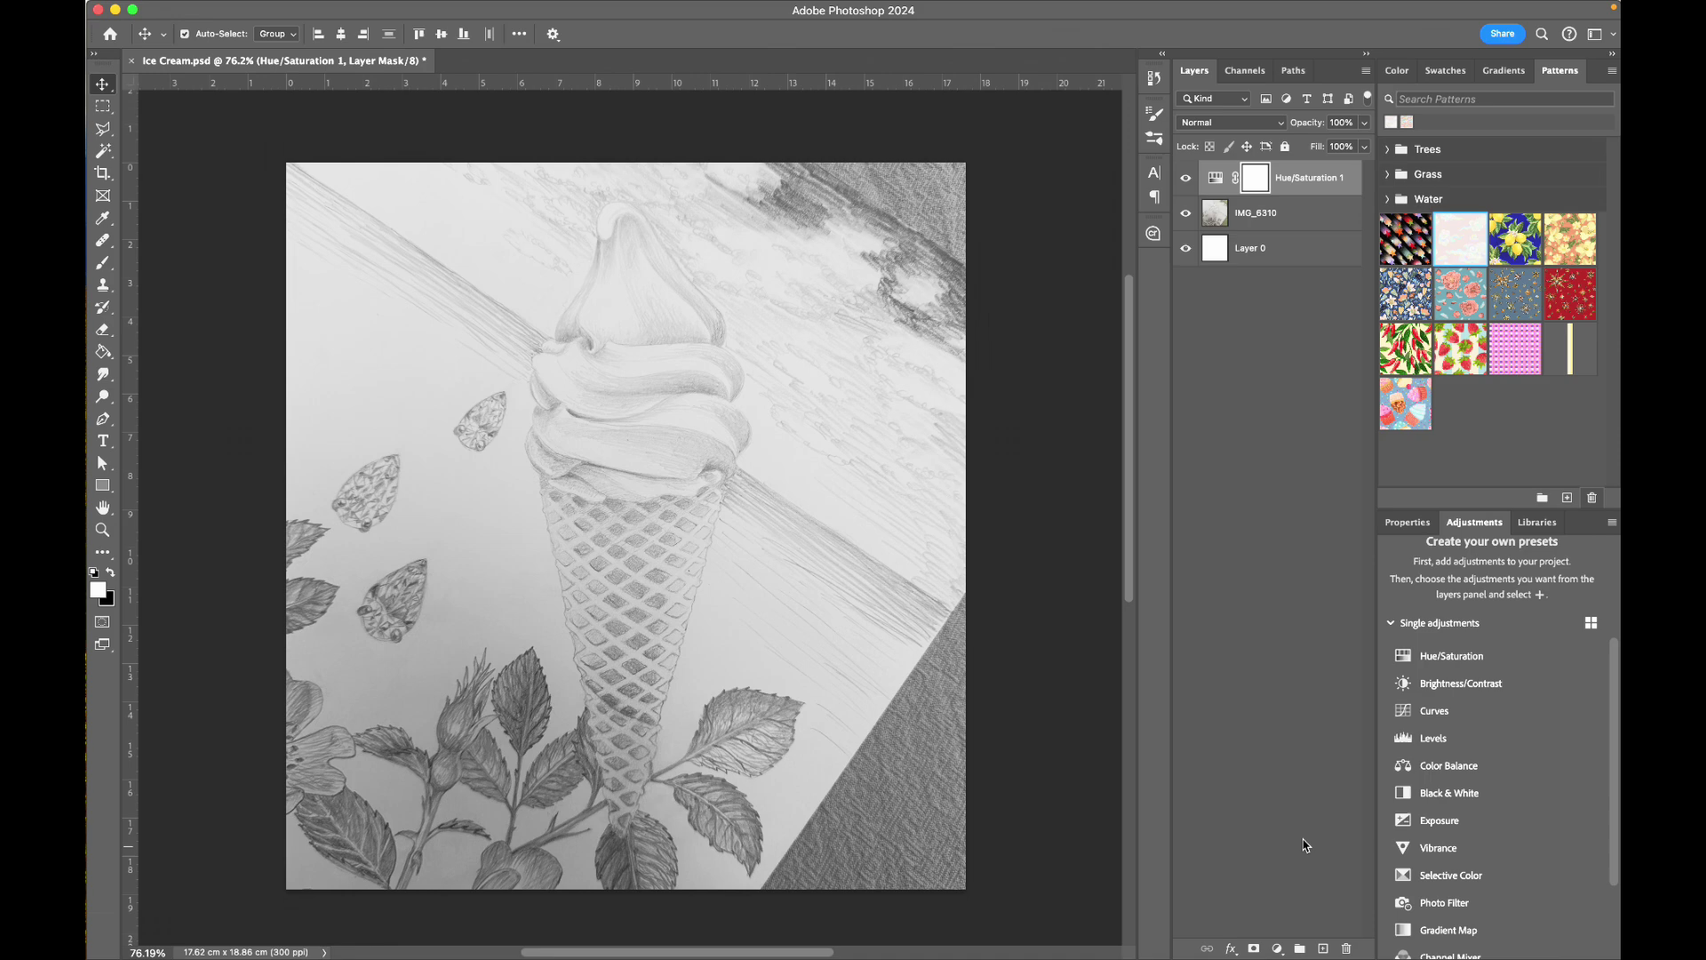
pyautogui.click(1433, 712)
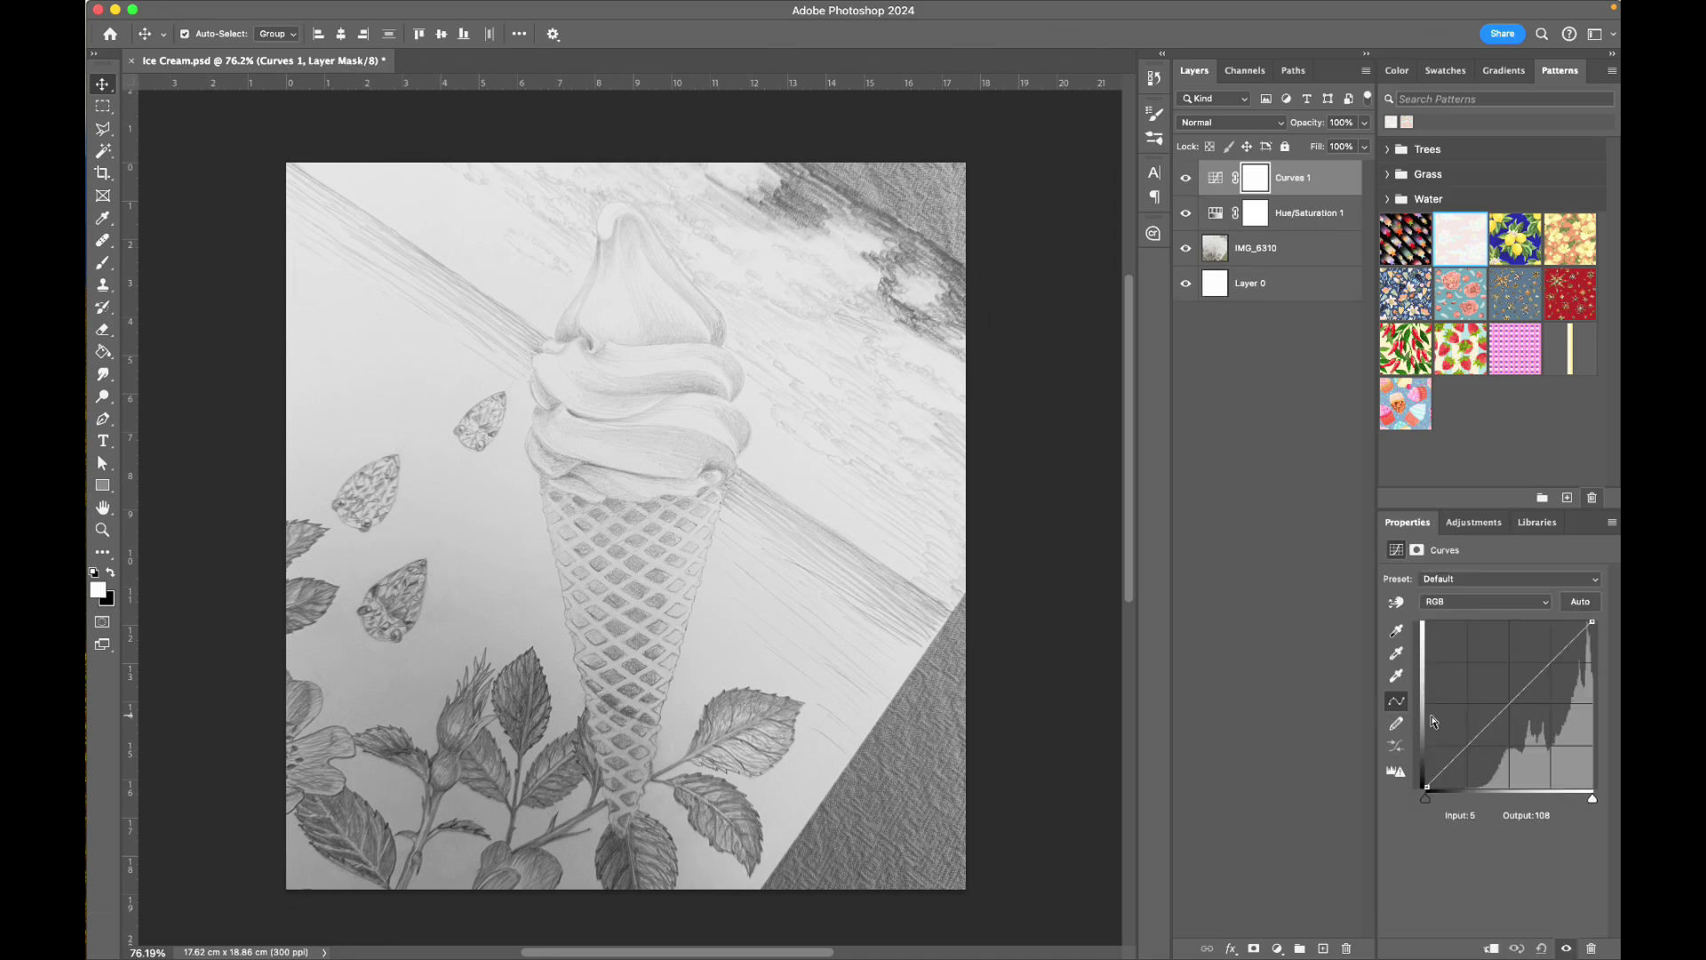
pyautogui.moveTo(1550, 666); pyautogui.dragTo(1542, 654)
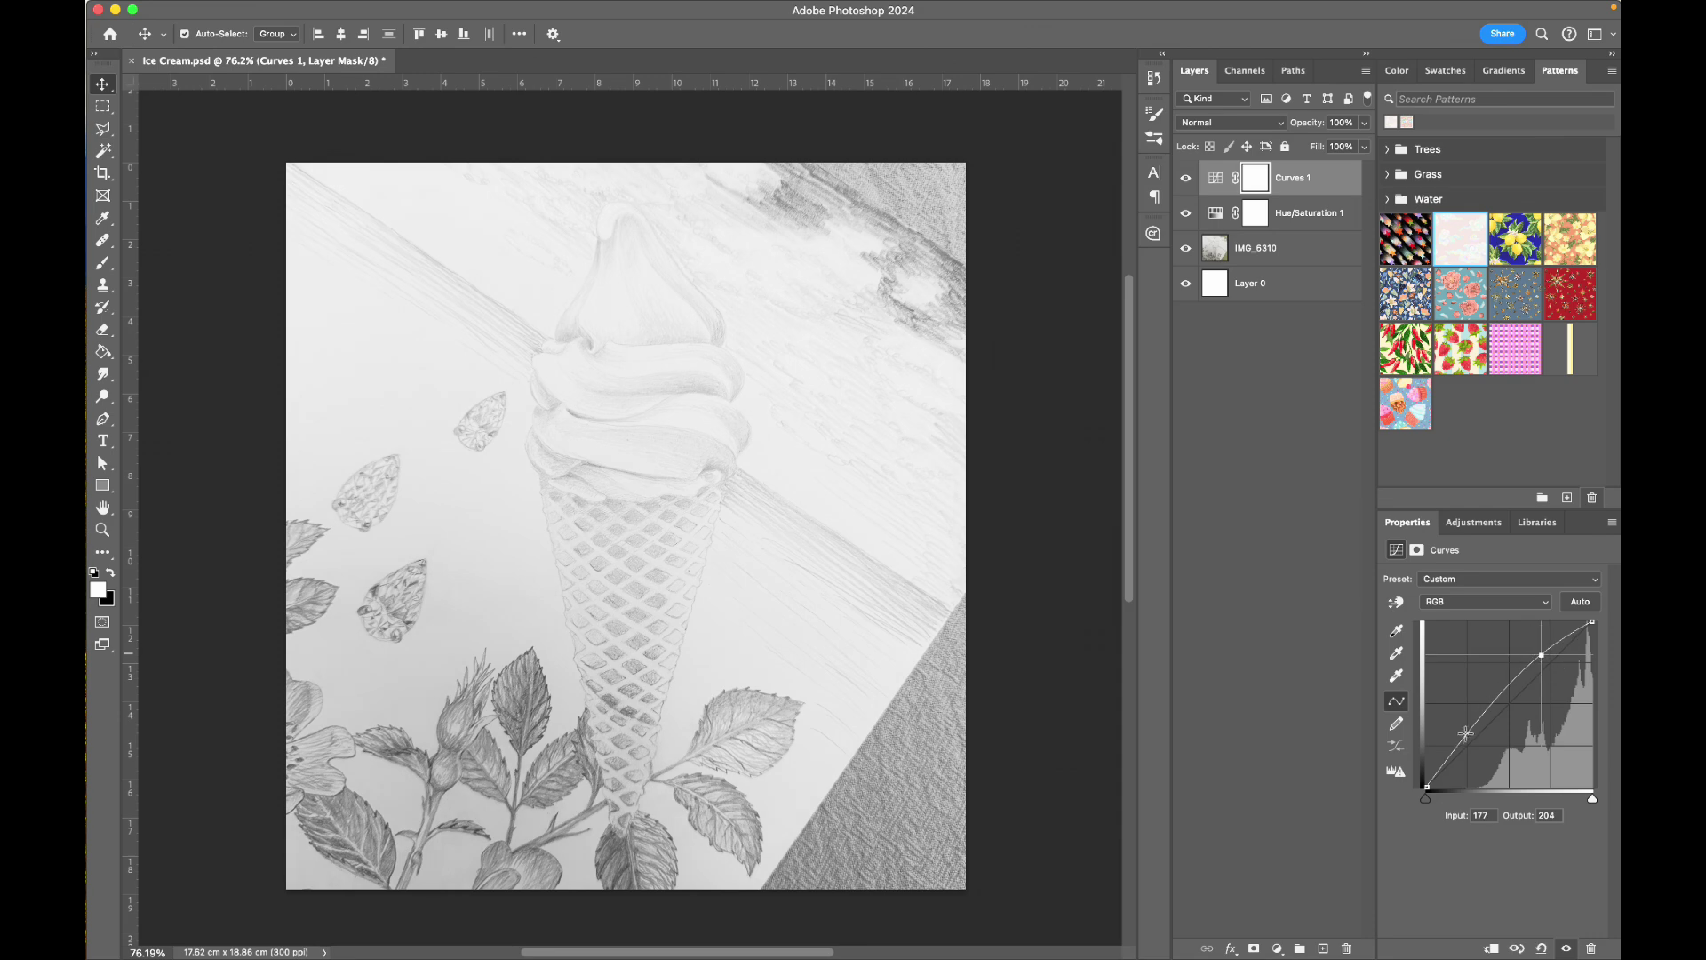
pyautogui.moveTo(1472, 734); pyautogui.dragTo(1476, 743)
pyautogui.moveTo(1544, 656); pyautogui.dragTo(1537, 650)
pyautogui.moveTo(1476, 743)
pyautogui.mouseDown()
pyautogui.moveTo(1484, 763)
pyautogui.moveTo(1478, 745)
pyautogui.mouseUp()
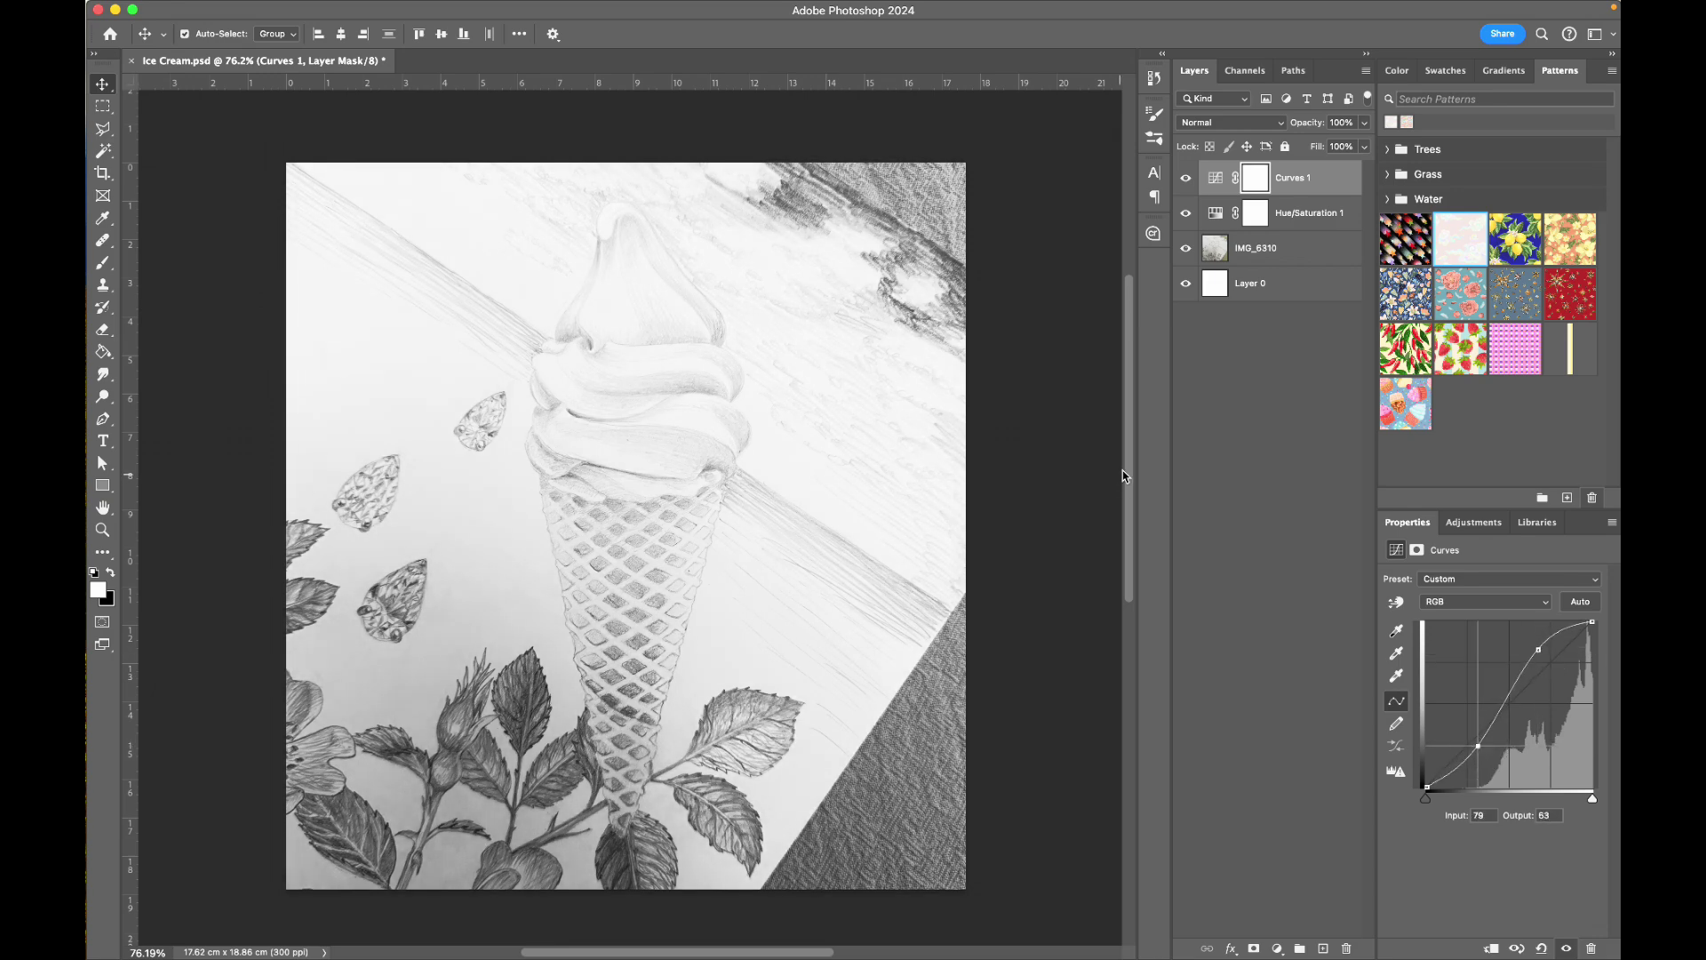
# Erase the jewels, leaves and background along both sides of the ice cream on the IMG_6310 layer with a 400 px eraser
pyautogui.click(1266, 258)
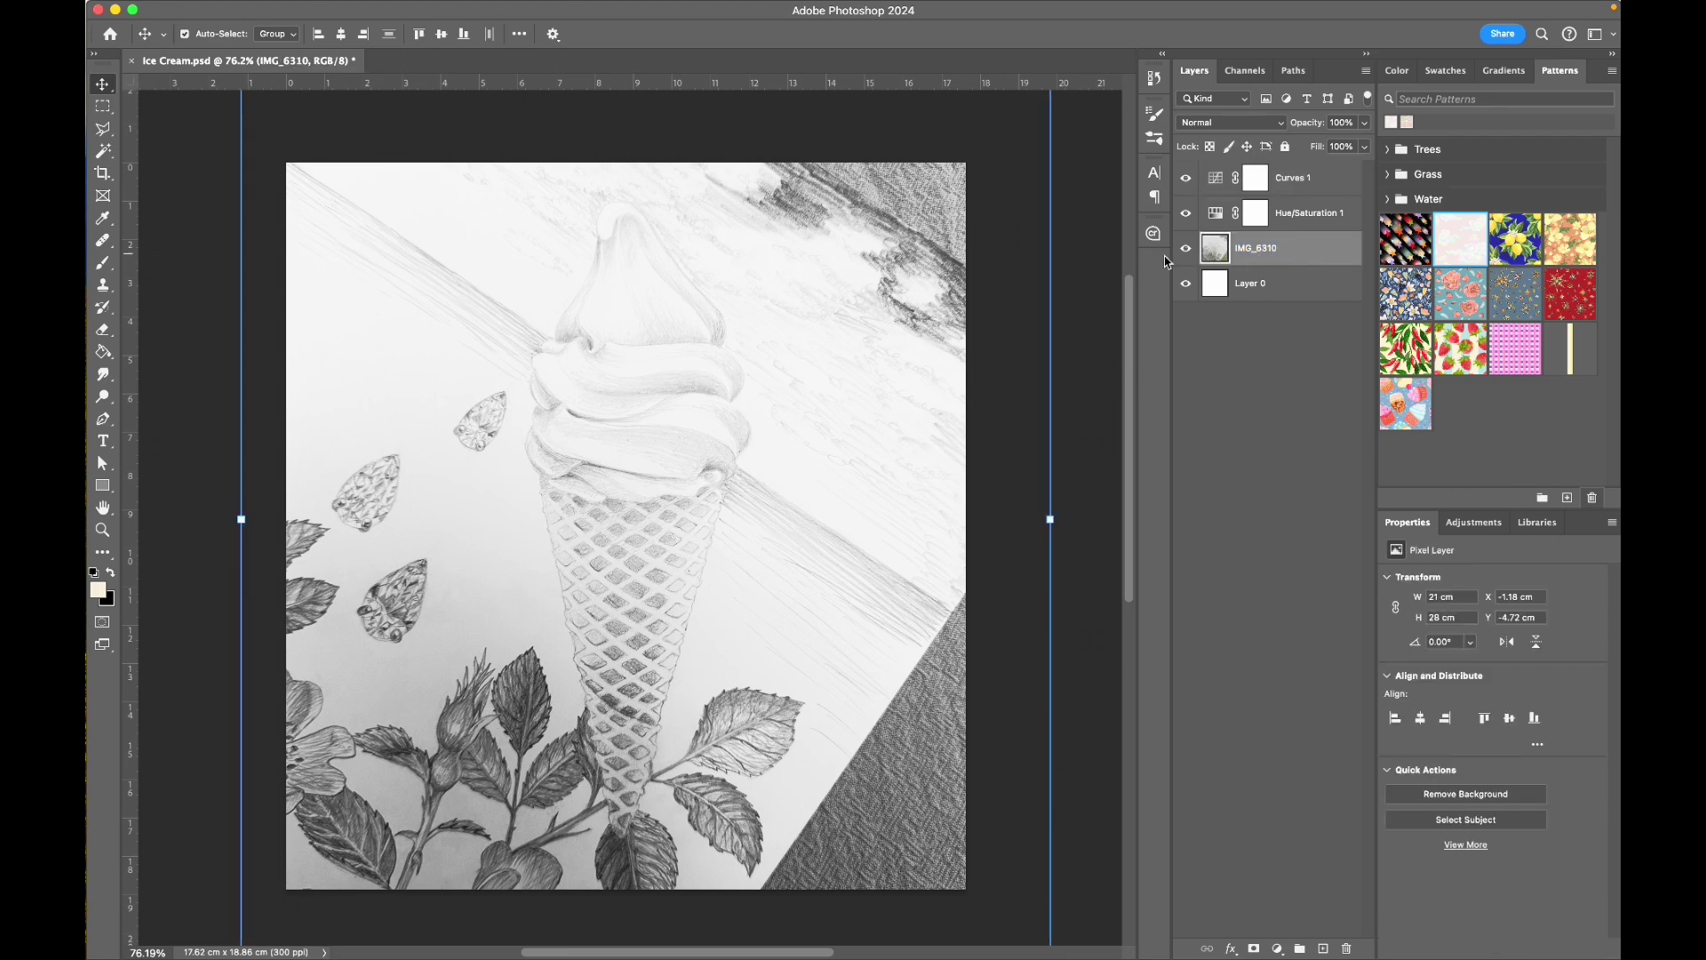
pyautogui.press('e')
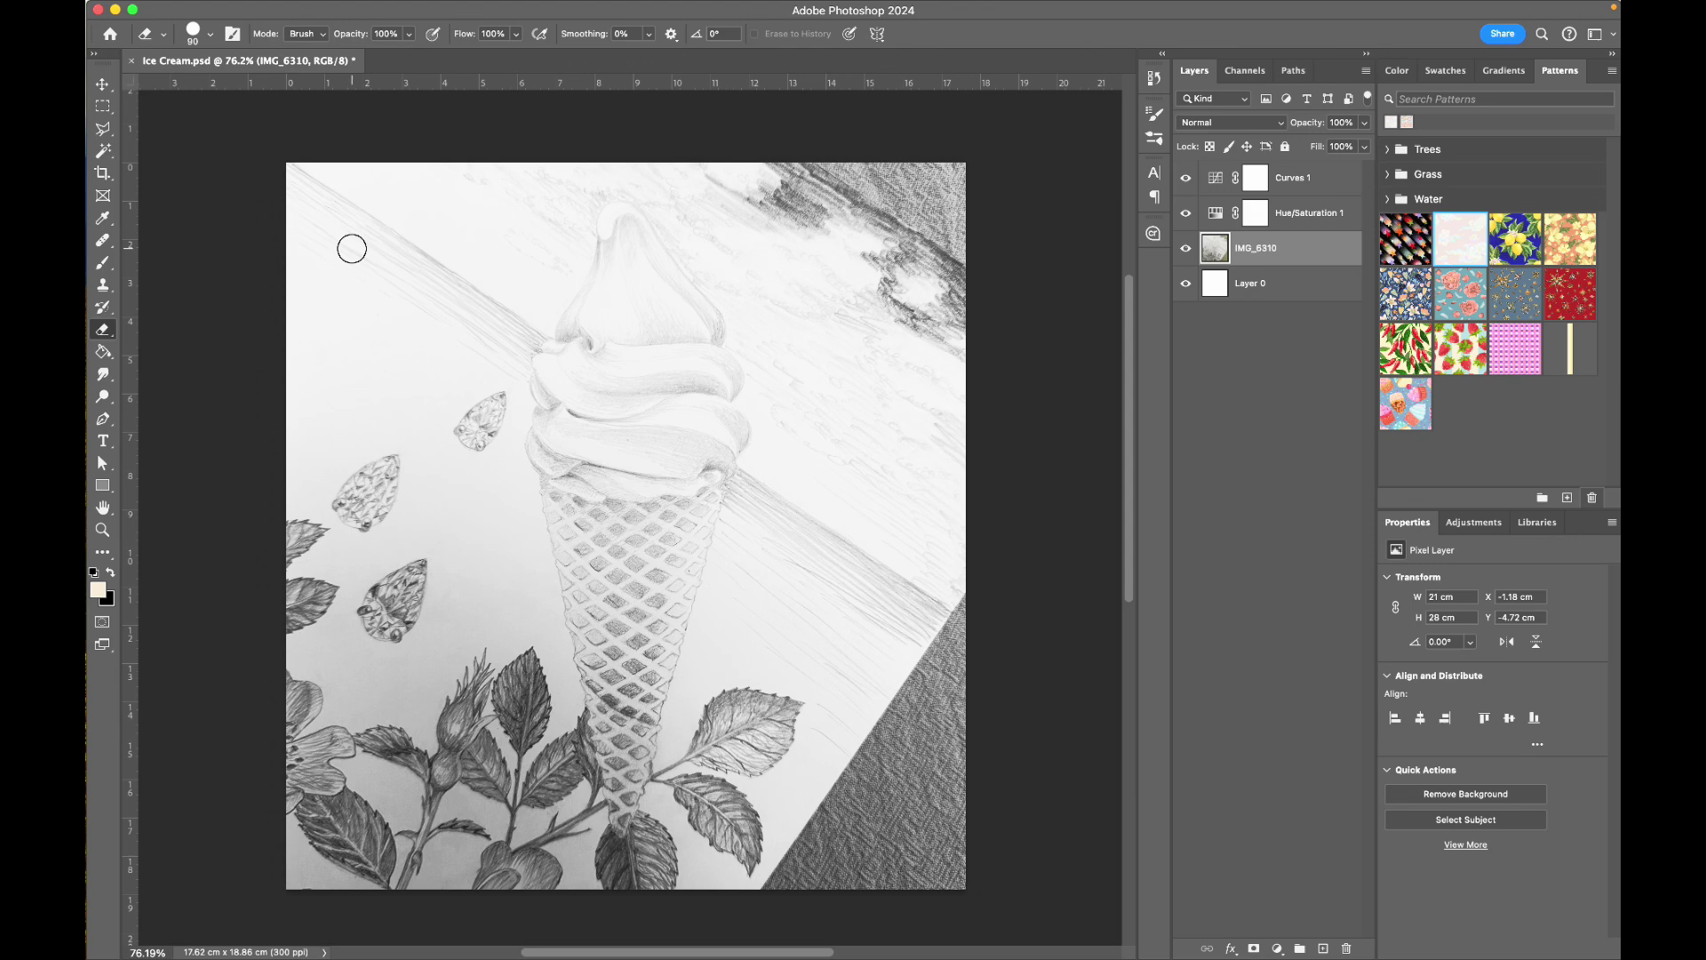
pyautogui.press(']')
pyautogui.press(']')
pyautogui.press(']')
pyautogui.press(']')
pyautogui.press(']')
pyautogui.press(']')
pyautogui.press(']')
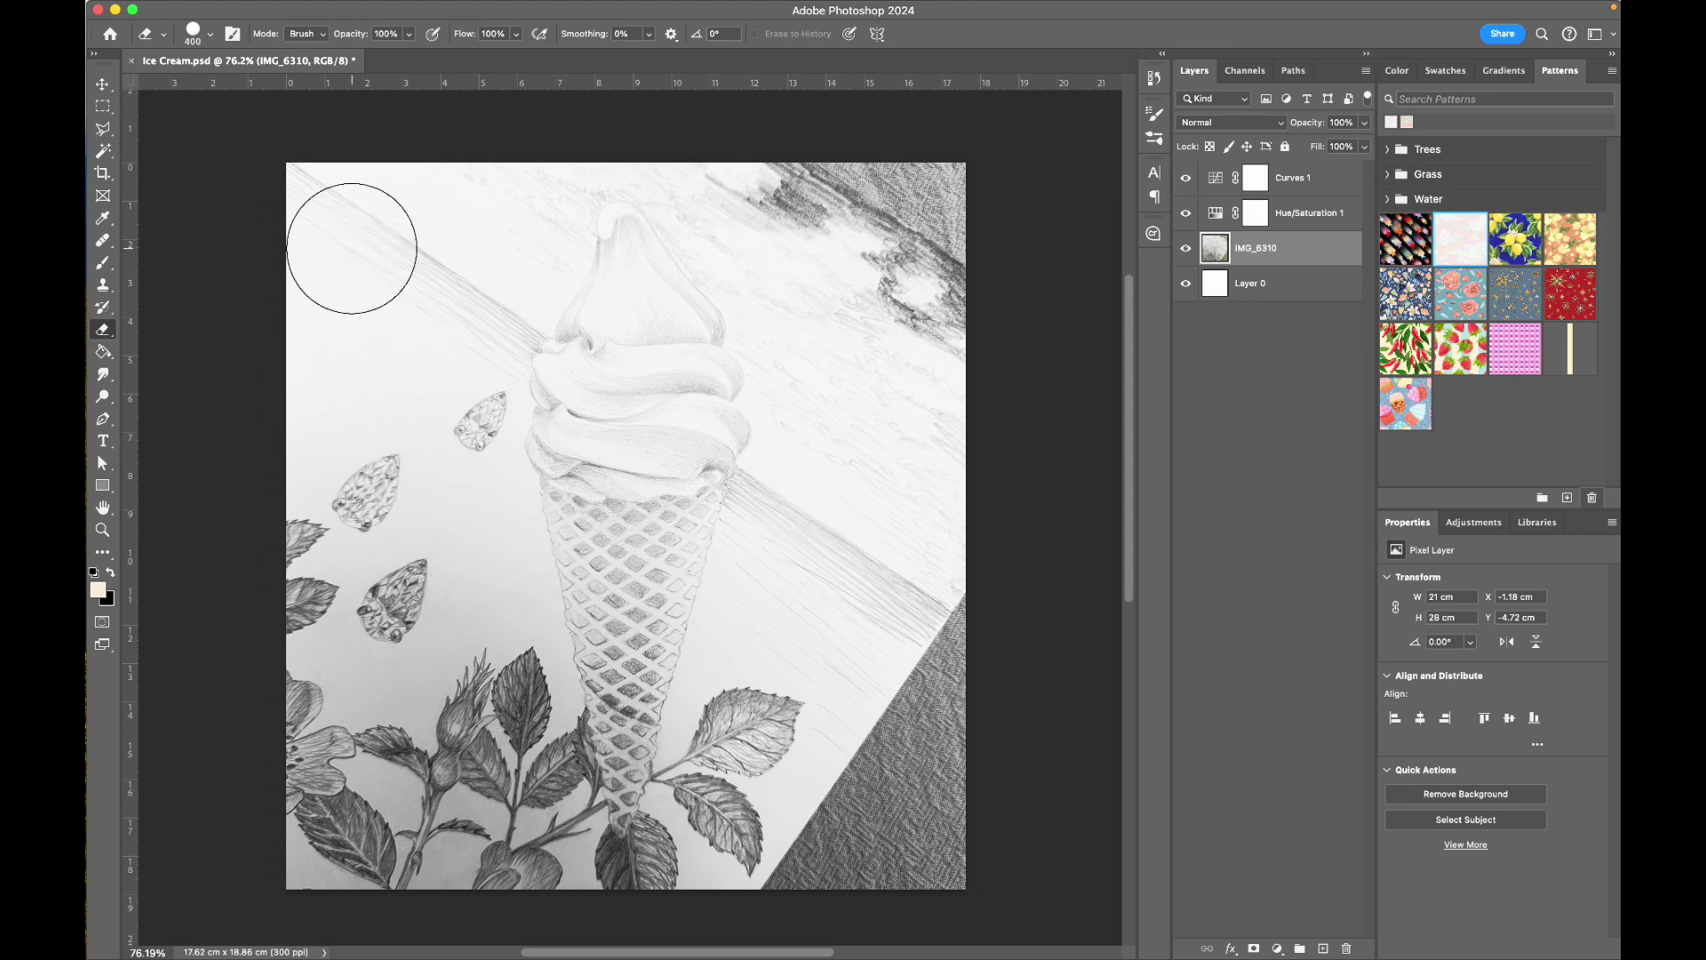
pyautogui.moveTo(352, 249)
pyautogui.mouseDown()
pyautogui.moveTo(374, 214)
pyautogui.moveTo(330, 191)
pyautogui.moveTo(332, 454)
pyautogui.moveTo(301, 663)
pyautogui.moveTo(359, 341)
pyautogui.moveTo(440, 189)
pyautogui.mouseUp()
pyautogui.moveTo(302, 747)
pyautogui.mouseDown()
pyautogui.moveTo(266, 784)
pyautogui.moveTo(324, 705)
pyautogui.moveTo(385, 826)
pyautogui.moveTo(406, 579)
pyautogui.moveTo(476, 819)
pyautogui.moveTo(534, 933)
pyautogui.moveTo(568, 924)
pyautogui.mouseUp()
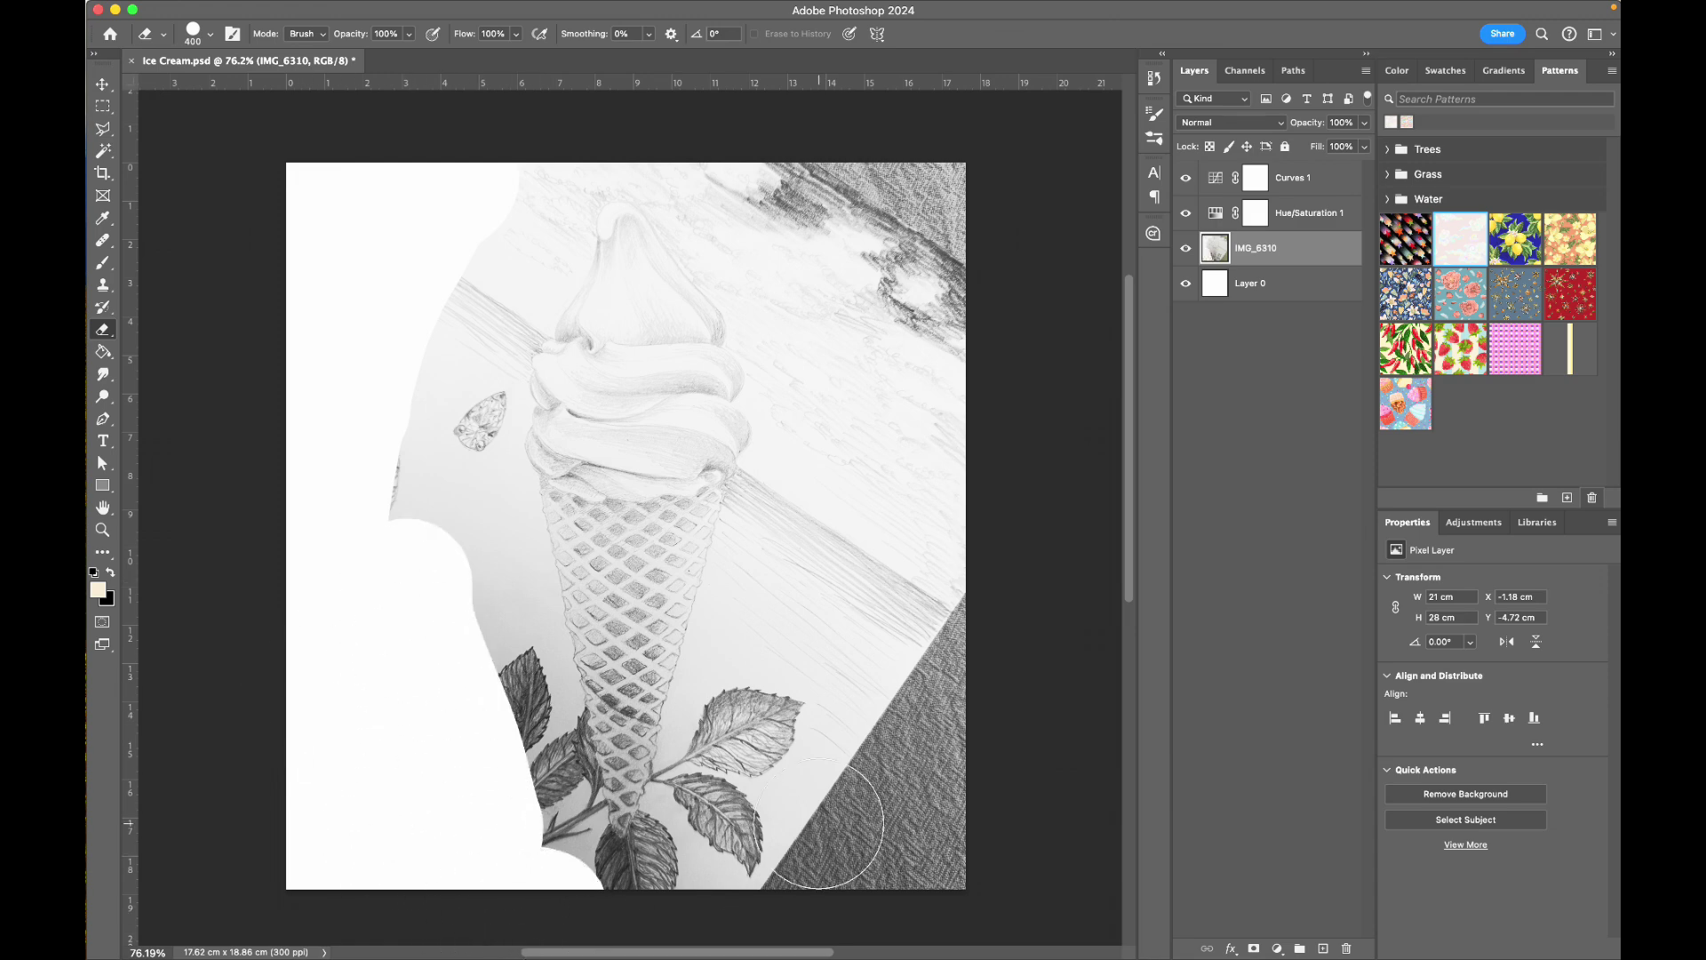
pyautogui.moveTo(866, 308)
pyautogui.mouseDown()
pyautogui.moveTo(818, 179)
pyautogui.moveTo(945, 317)
pyautogui.moveTo(868, 278)
pyautogui.moveTo(889, 516)
pyautogui.mouseUp()
pyautogui.moveTo(838, 743)
pyautogui.mouseDown()
pyautogui.moveTo(819, 808)
pyautogui.moveTo(944, 590)
pyautogui.moveTo(951, 853)
pyautogui.mouseUp()
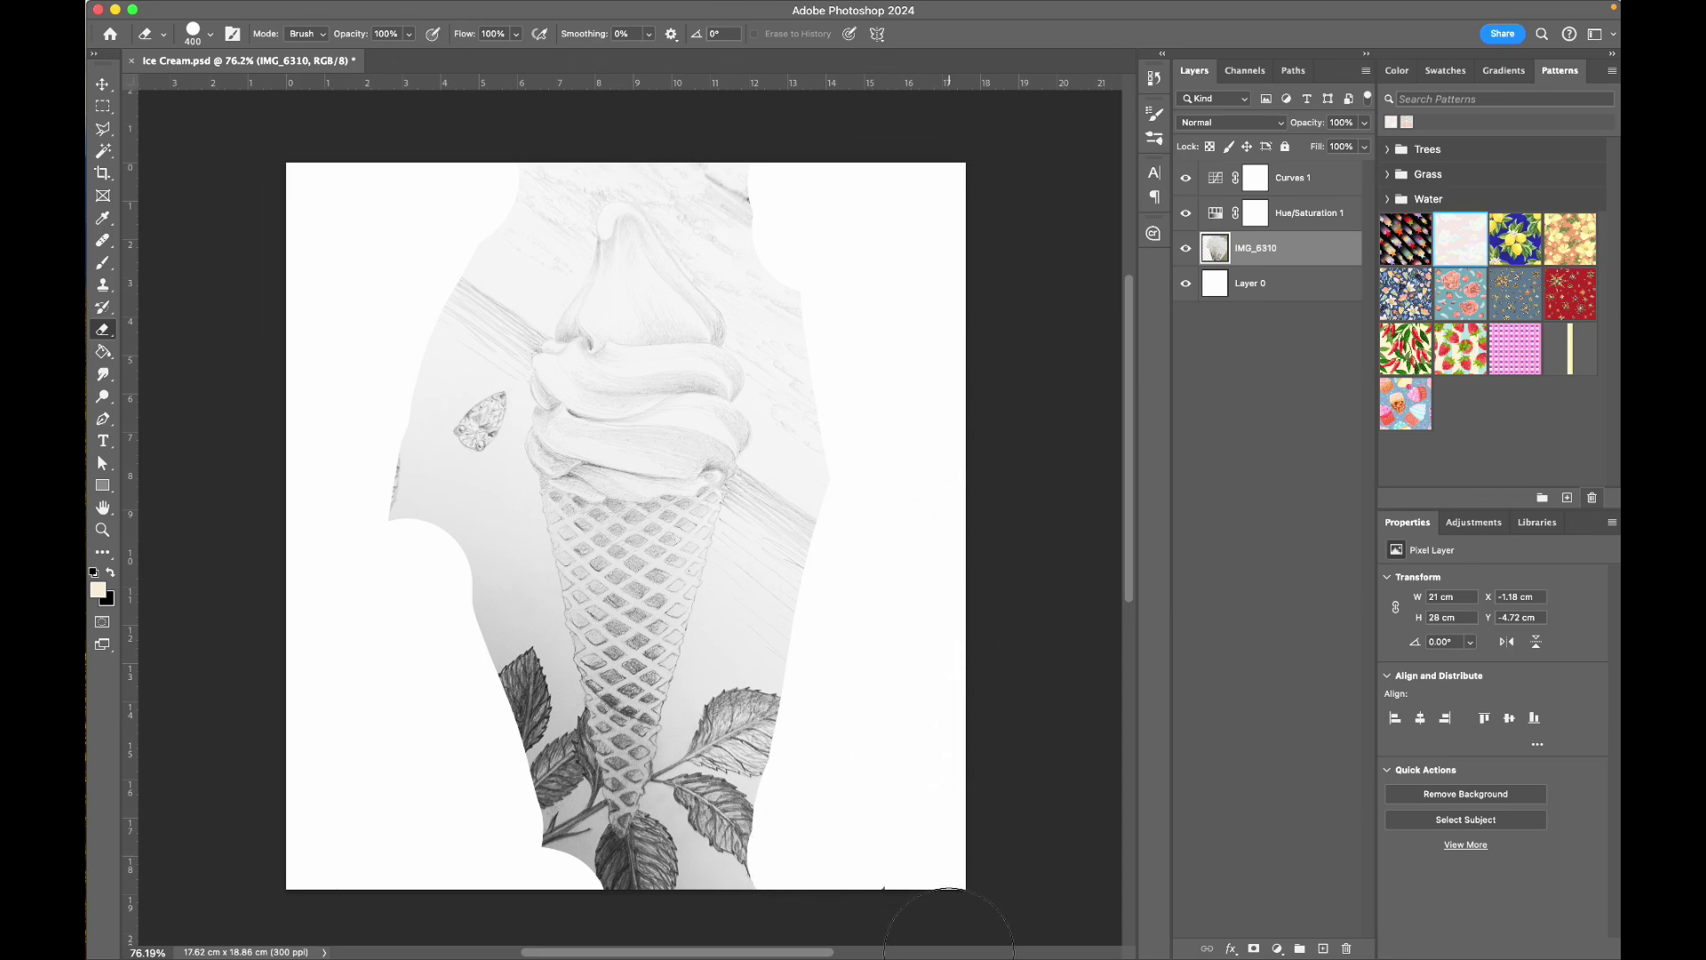
# Refine the Curves 1 adjustment with a shadow point at input 94, output 59 and a highlight point at input 160, output 201
pyautogui.click(1280, 177)
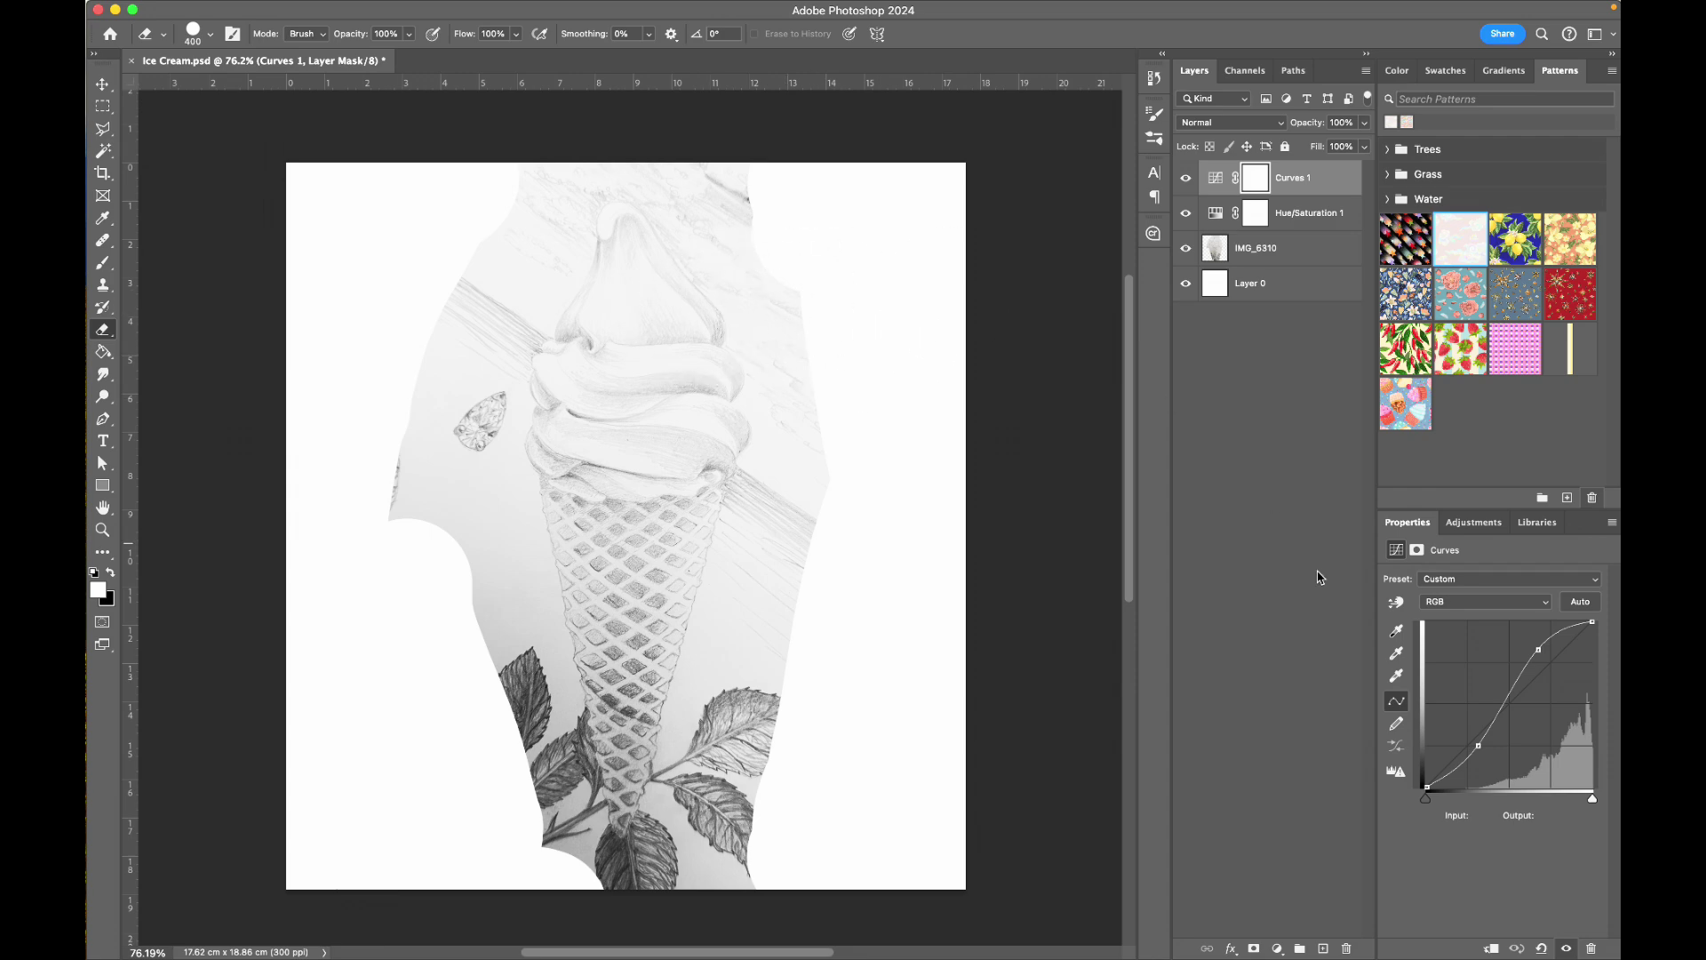
pyautogui.press('v')
pyautogui.click(1061, 527)
pyautogui.click(609, 304)
pyautogui.click(852, 285)
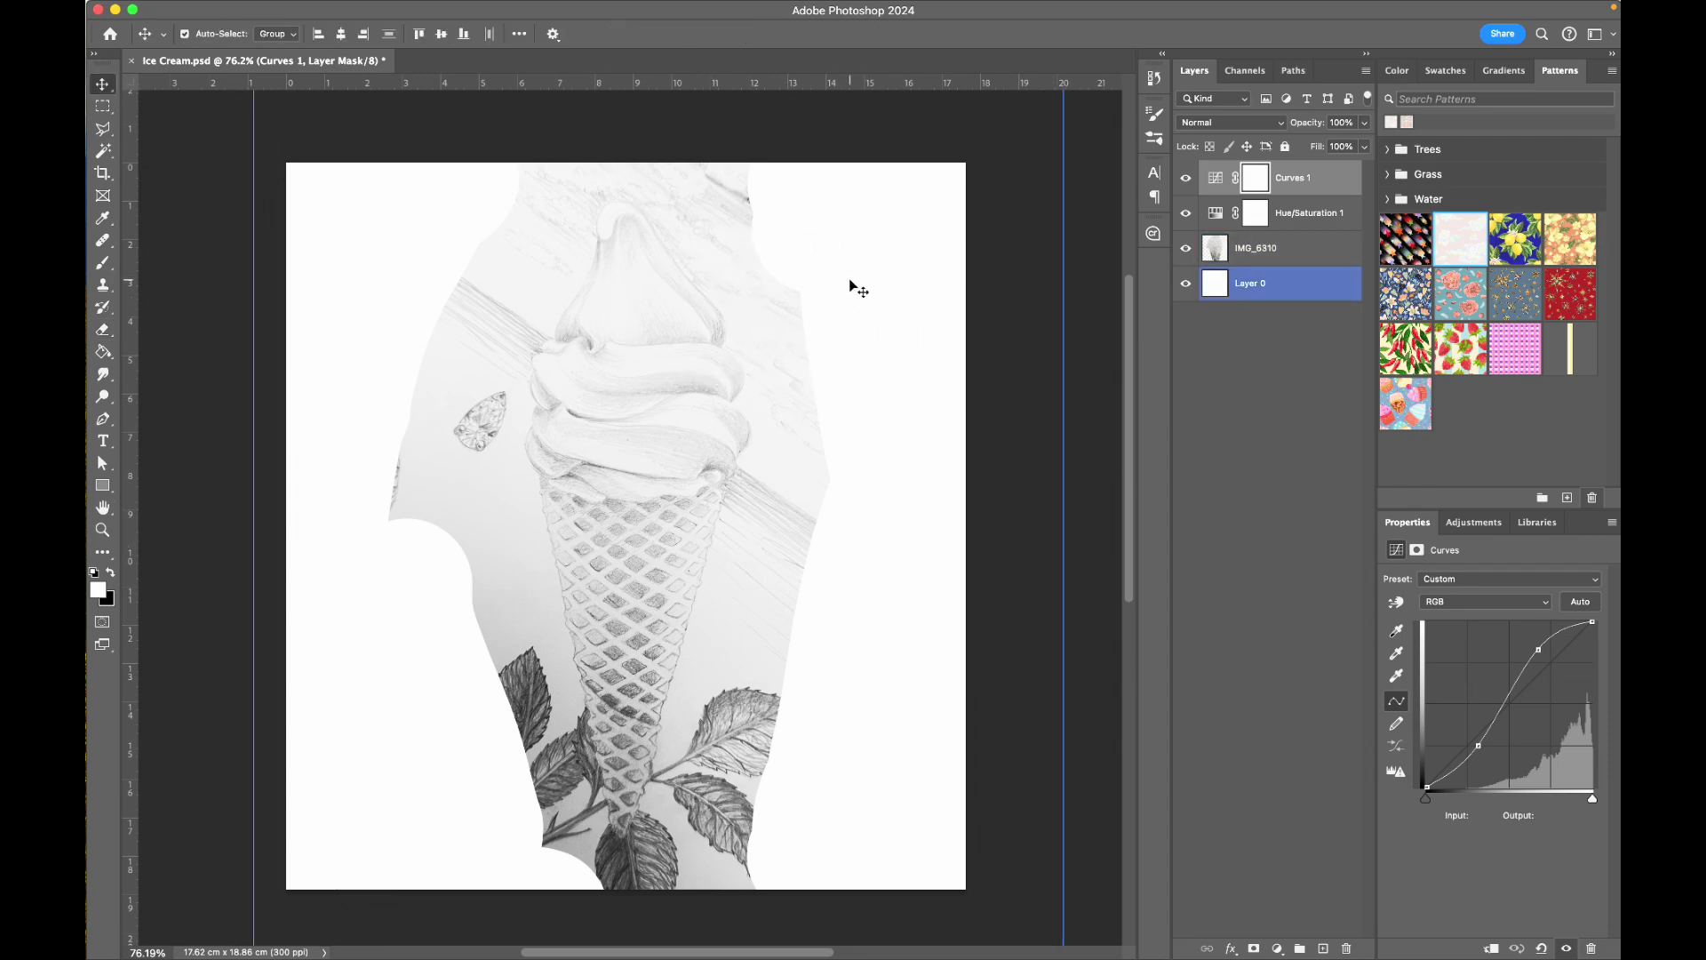
pyautogui.moveTo(1540, 653); pyautogui.dragTo(1531, 641)
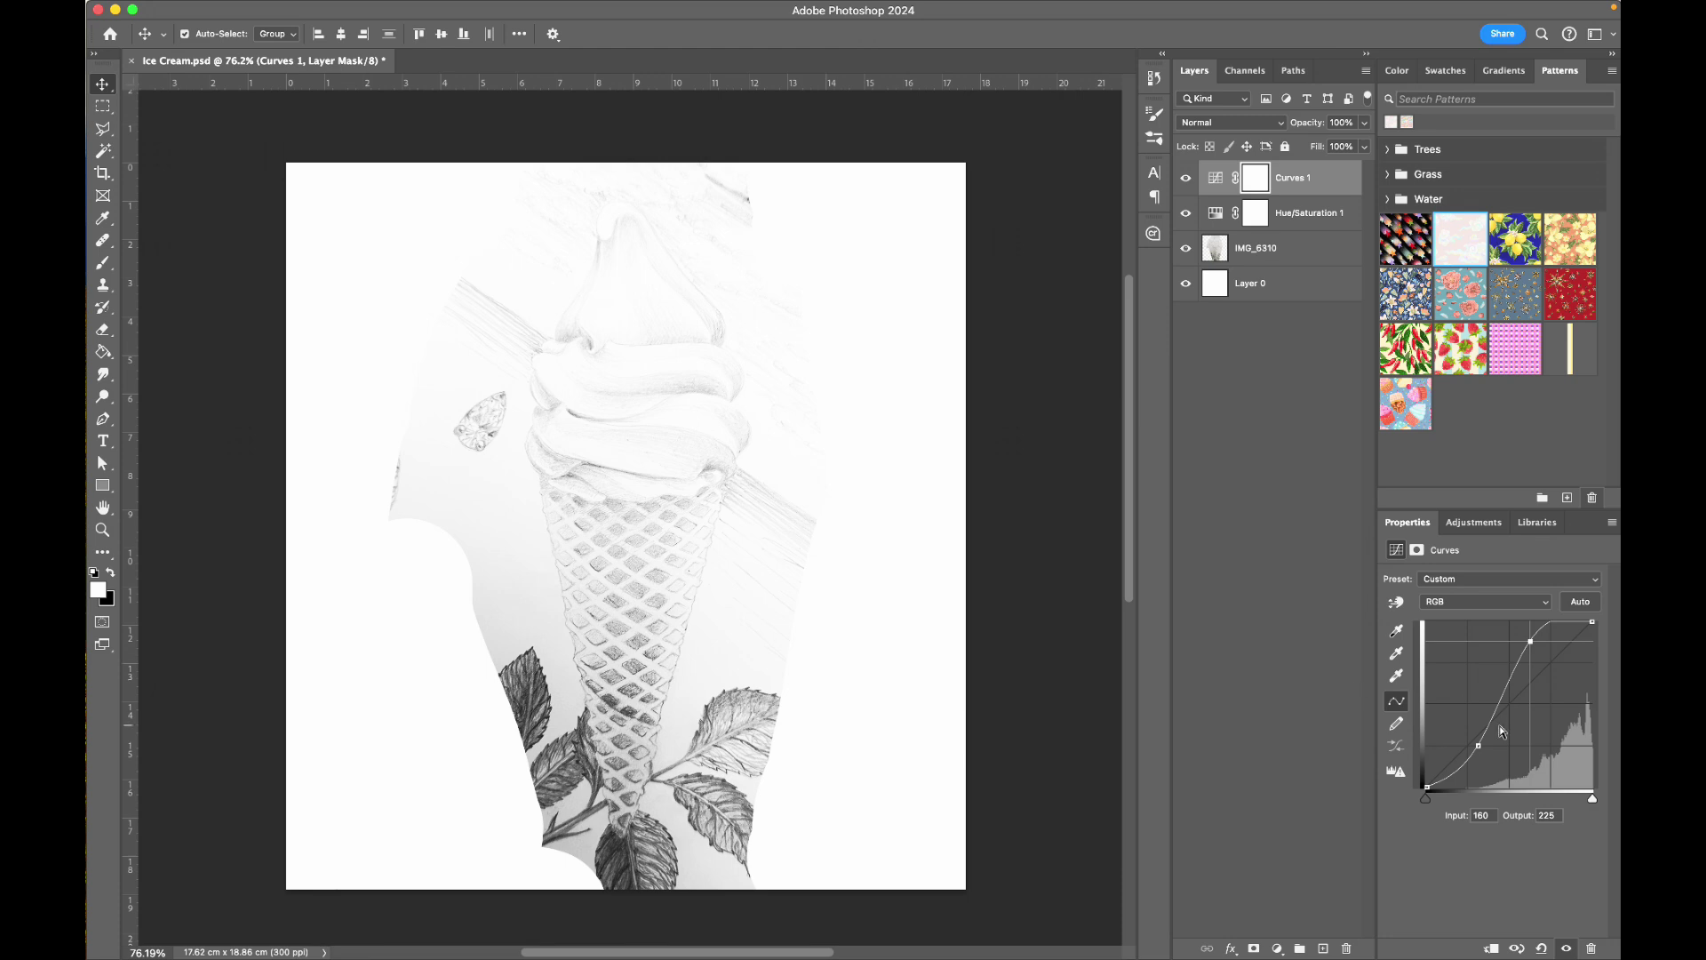
pyautogui.moveTo(1478, 745); pyautogui.dragTo(1486, 749)
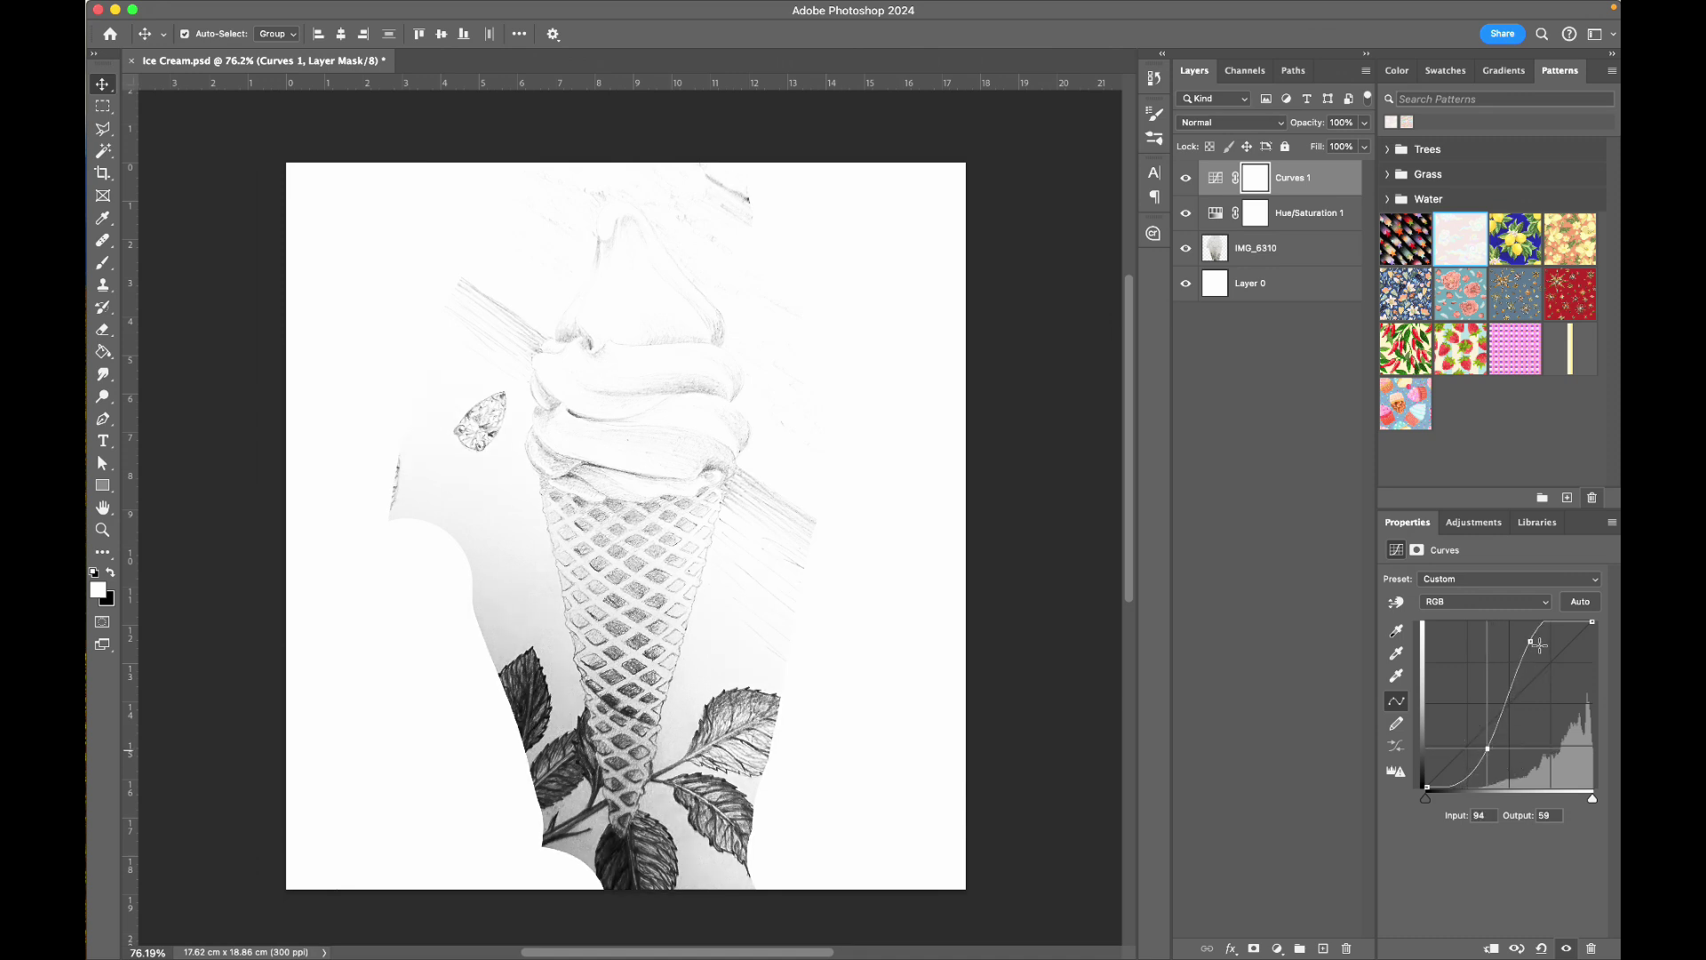
pyautogui.moveTo(1528, 642); pyautogui.dragTo(1529, 658)
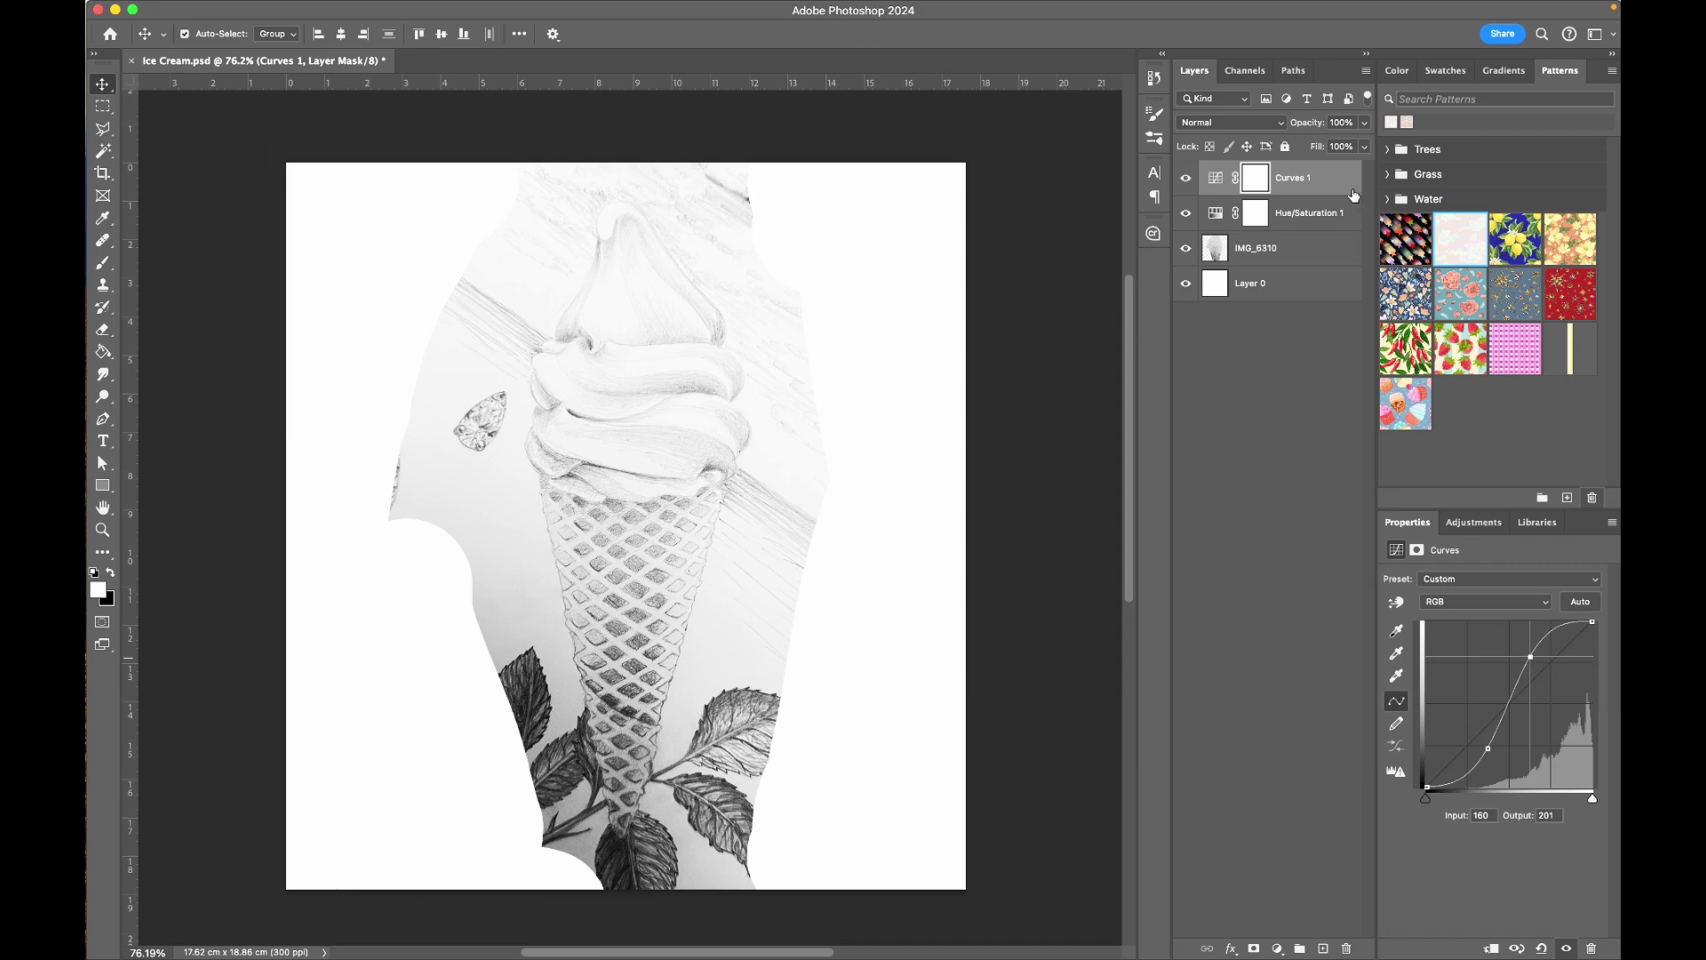
# Merge the Curves 1, Hue/Saturation 1 and IMG_6310 layers into one layer
pyautogui.click(1337, 220)
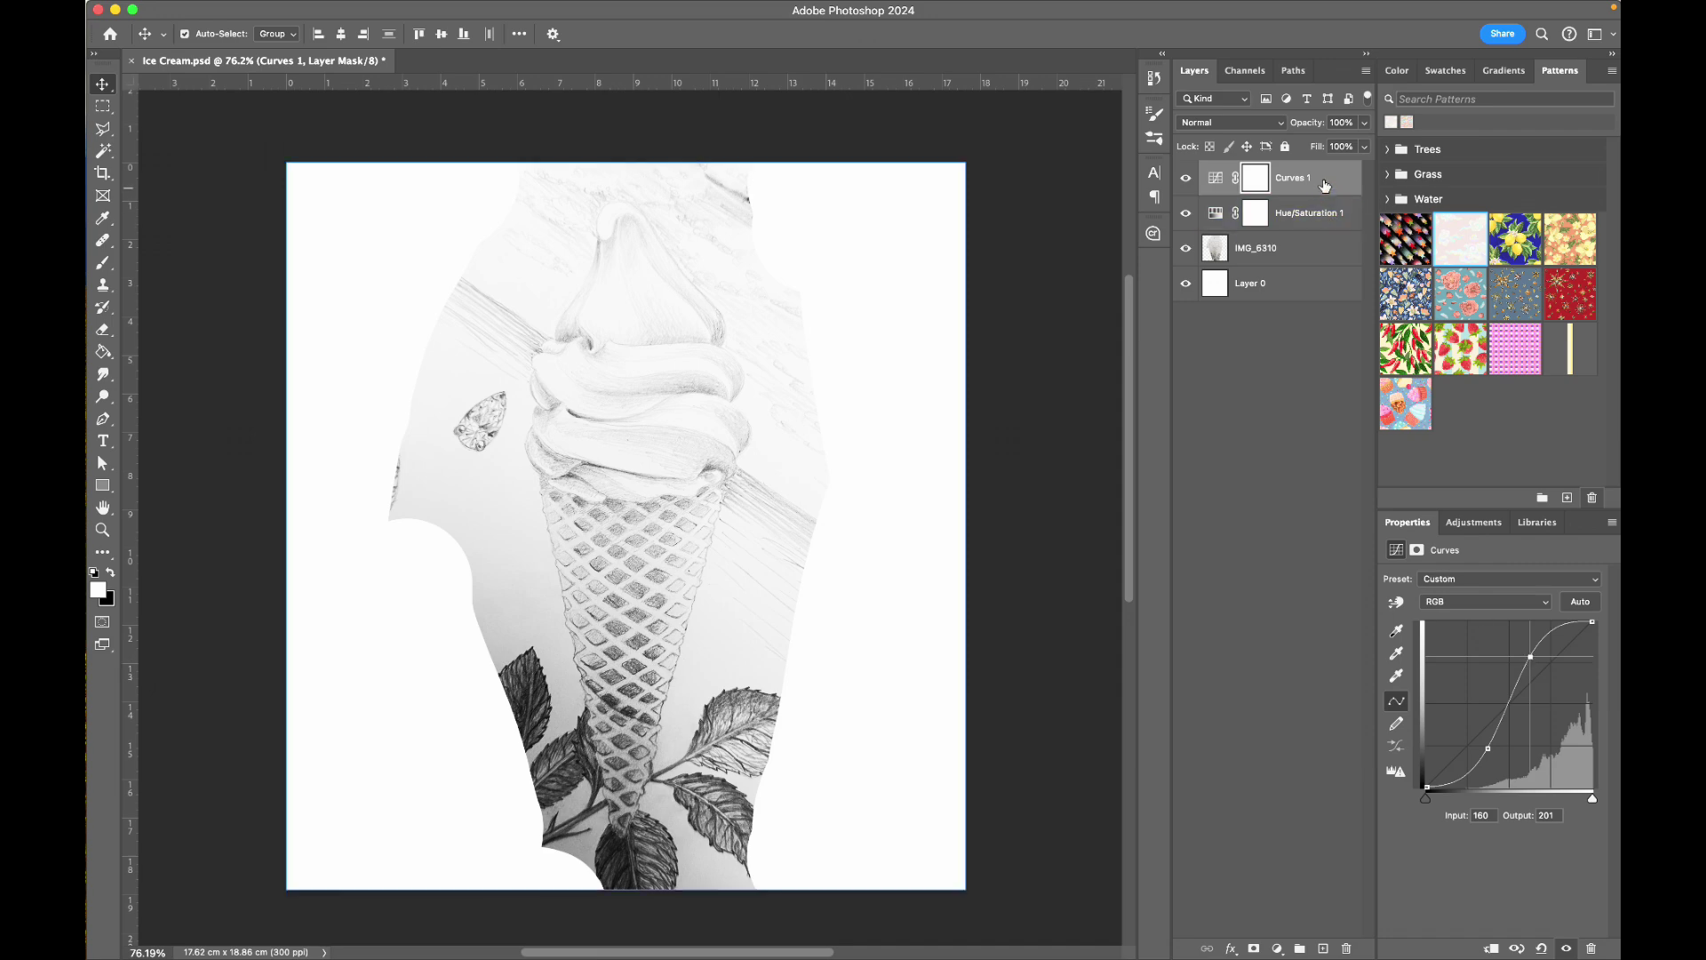
pyautogui.click(1309, 251)
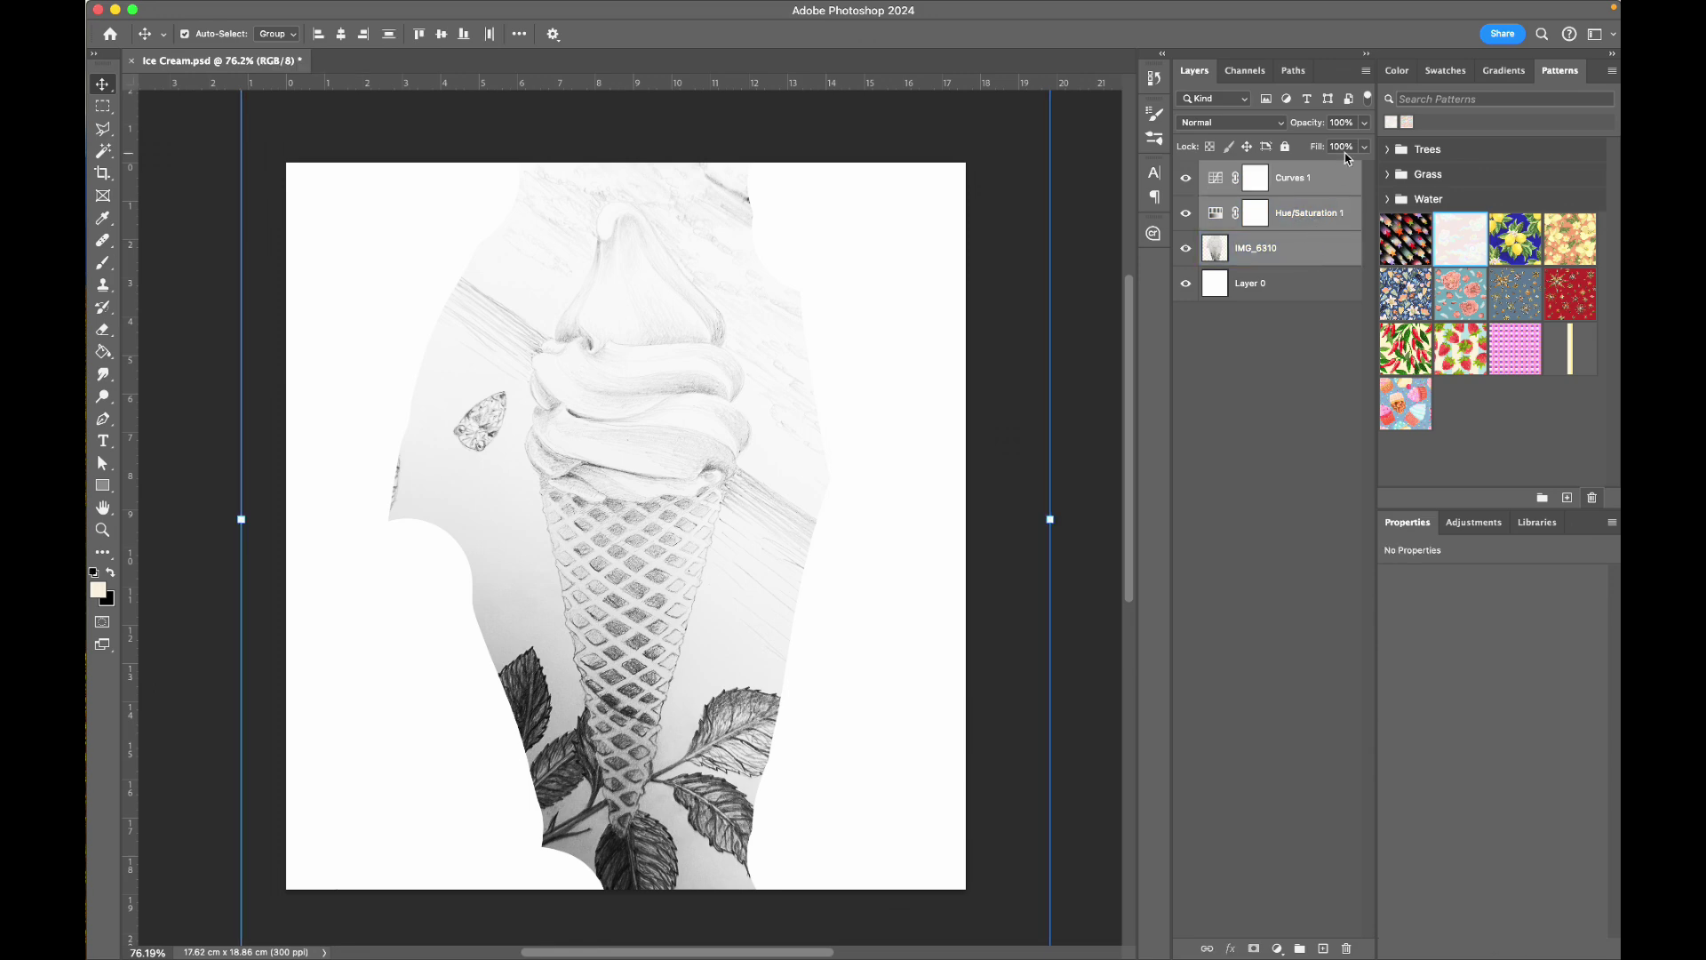
pyautogui.press('super+e')
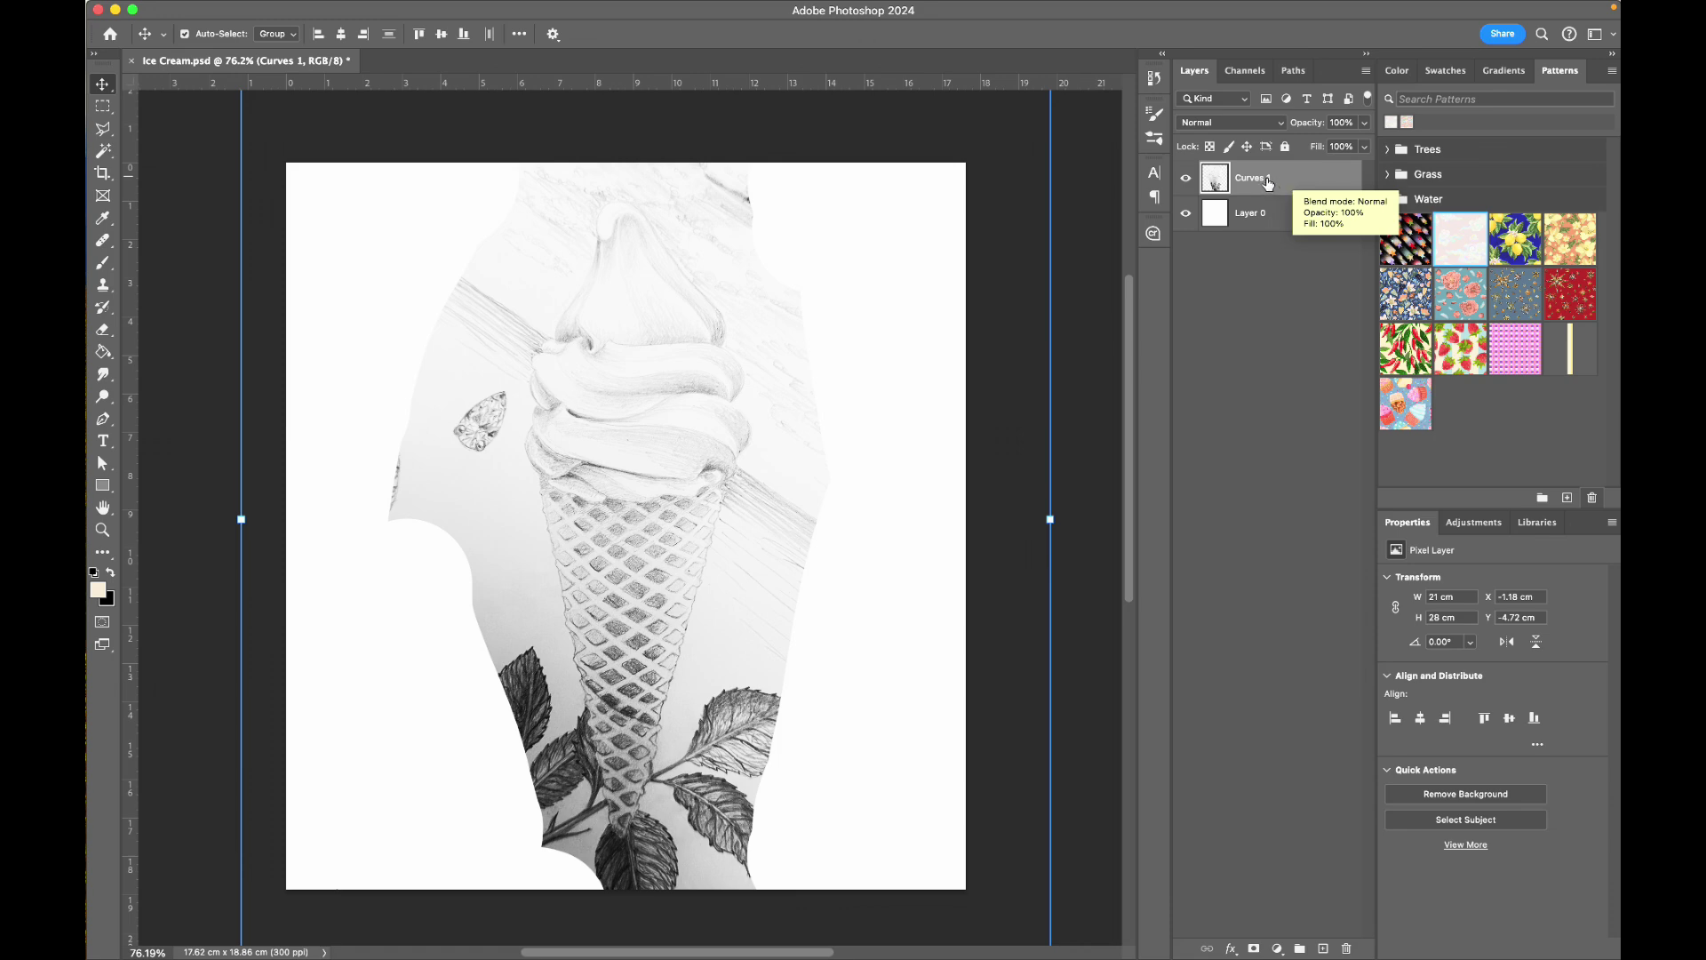
pyautogui.click(1099, 644)
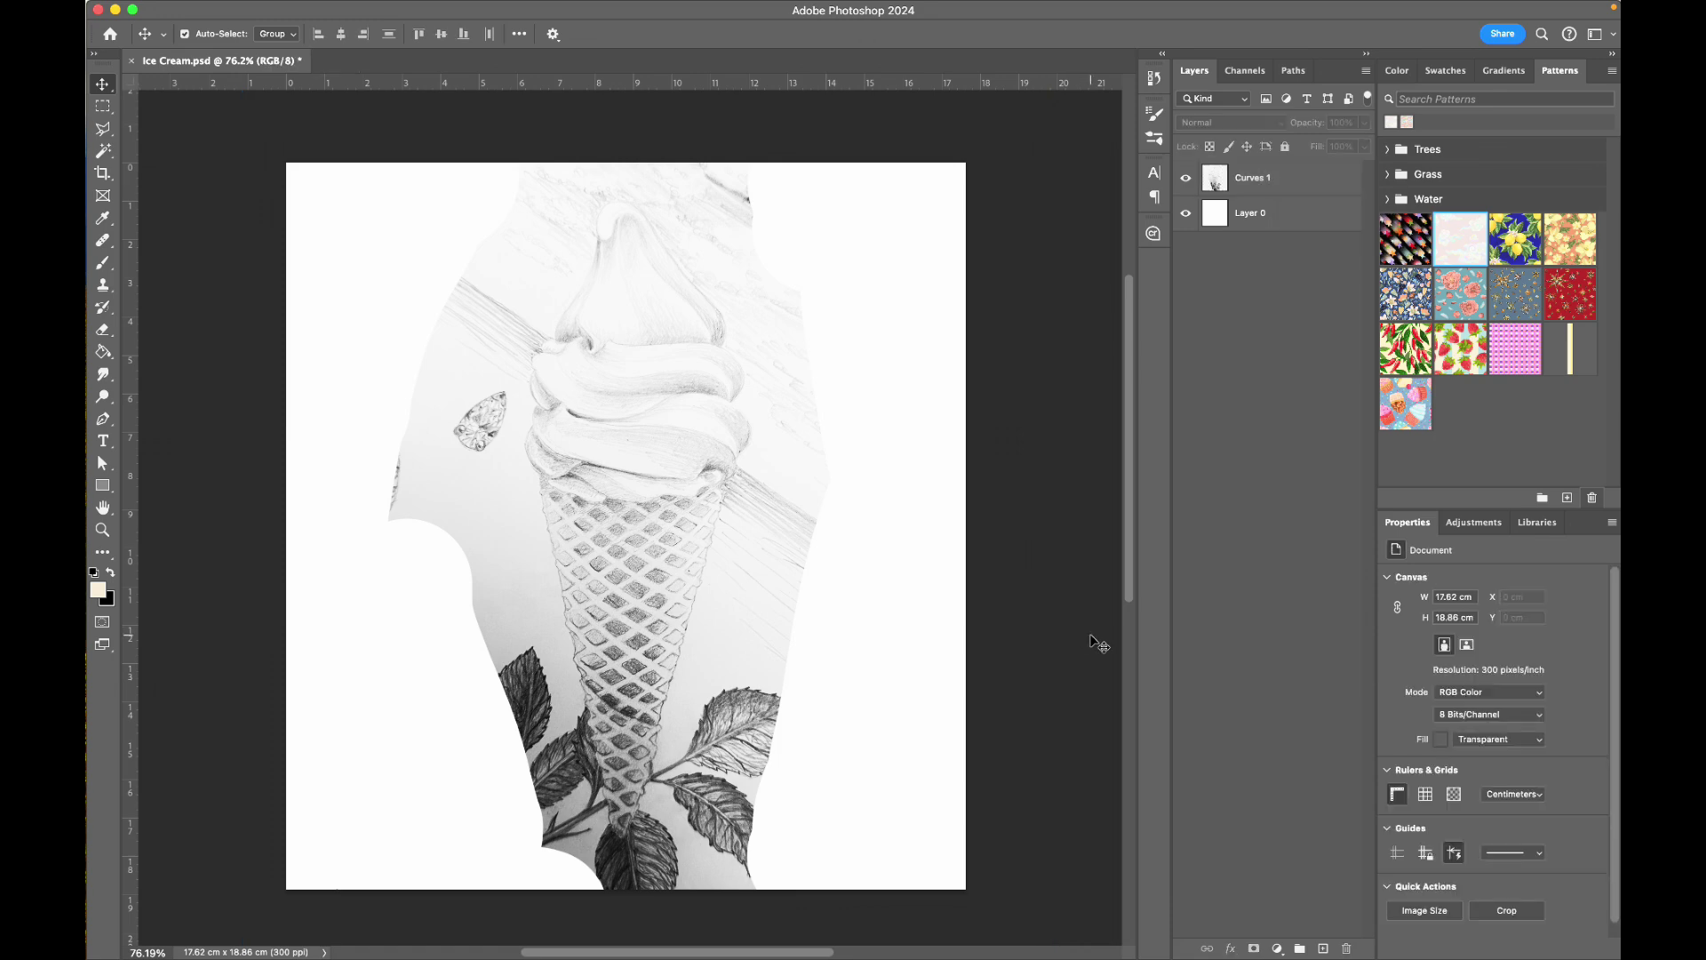
pyautogui.click(884, 793)
pyautogui.scroll(-3, 889, 798)
pyautogui.hscroll(-2, 888, 798)
pyautogui.click(767, 544)
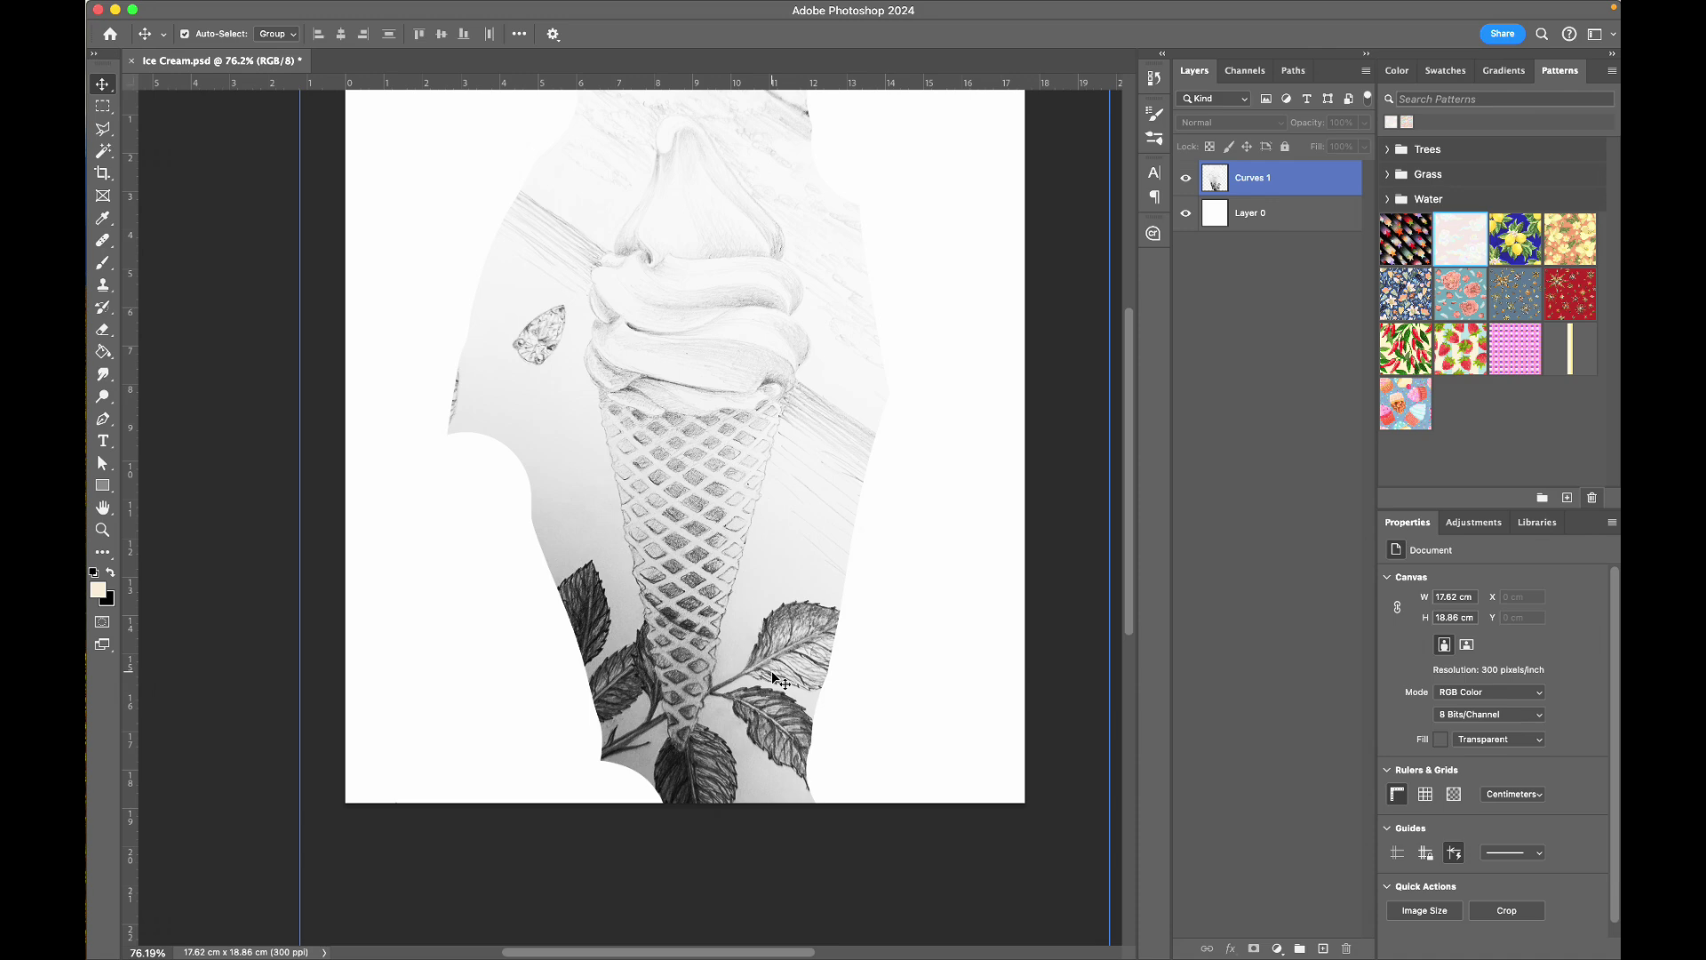
pyautogui.click(1188, 256)
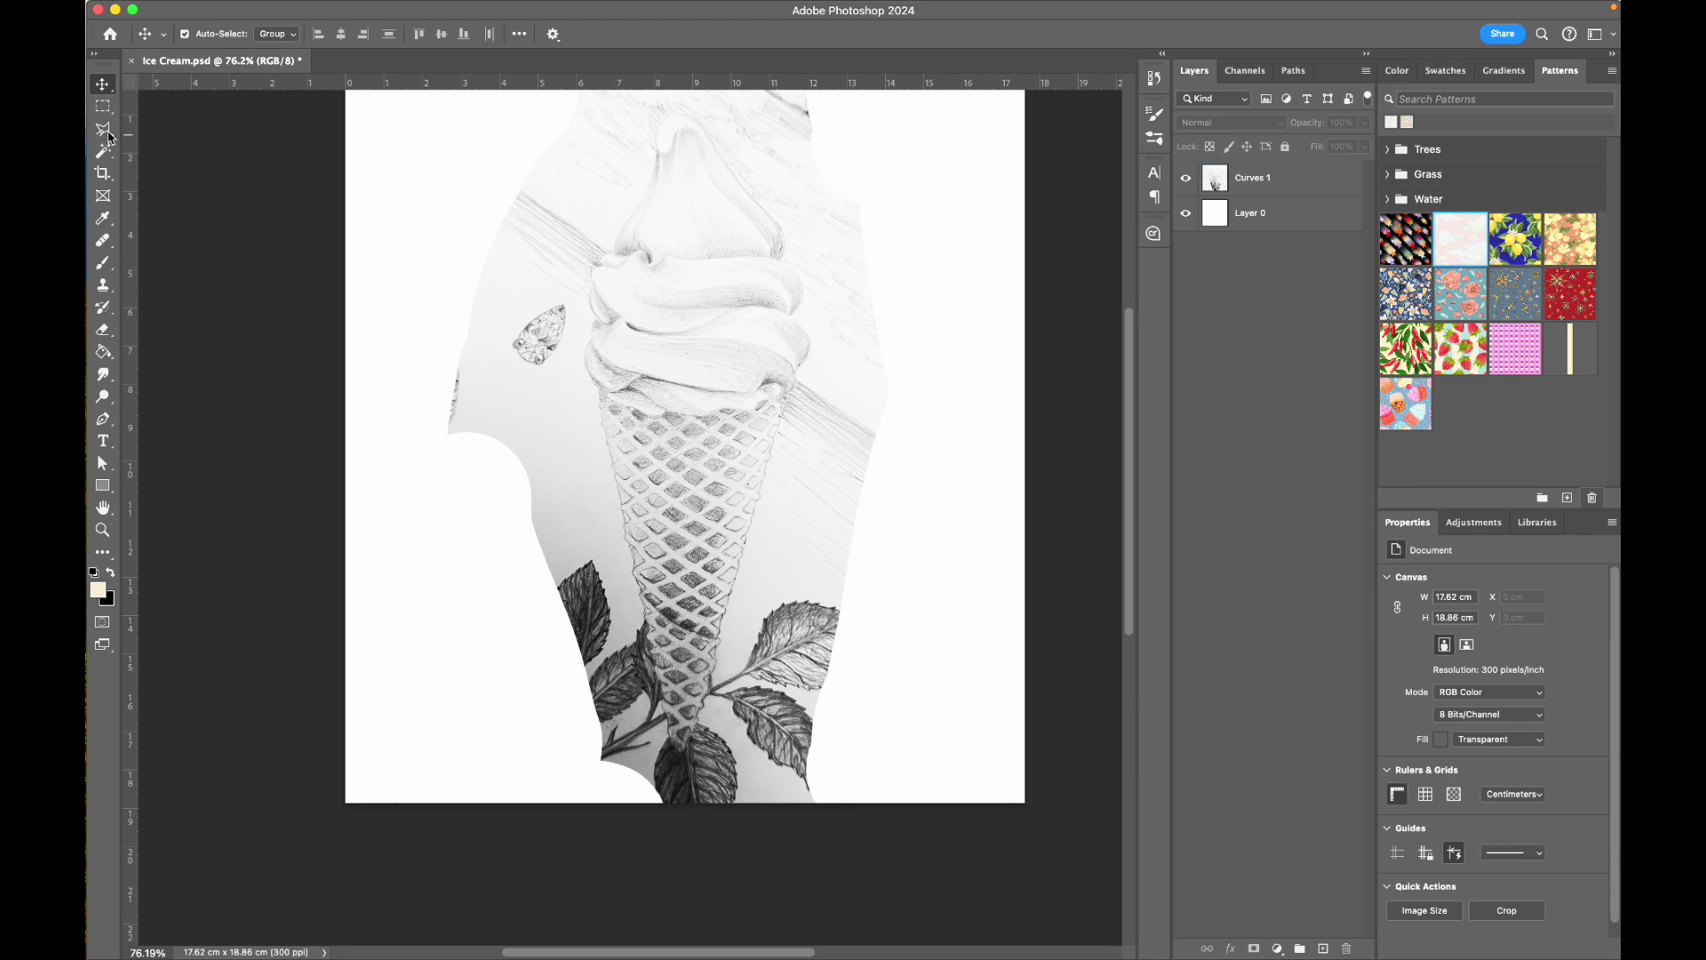
# Select the waffle cone with the freehand Lasso tool, following the lower edge of the ice cream
pyautogui.click(104, 130)
pyautogui.rightClick(104, 130)
pyautogui.click(147, 129)
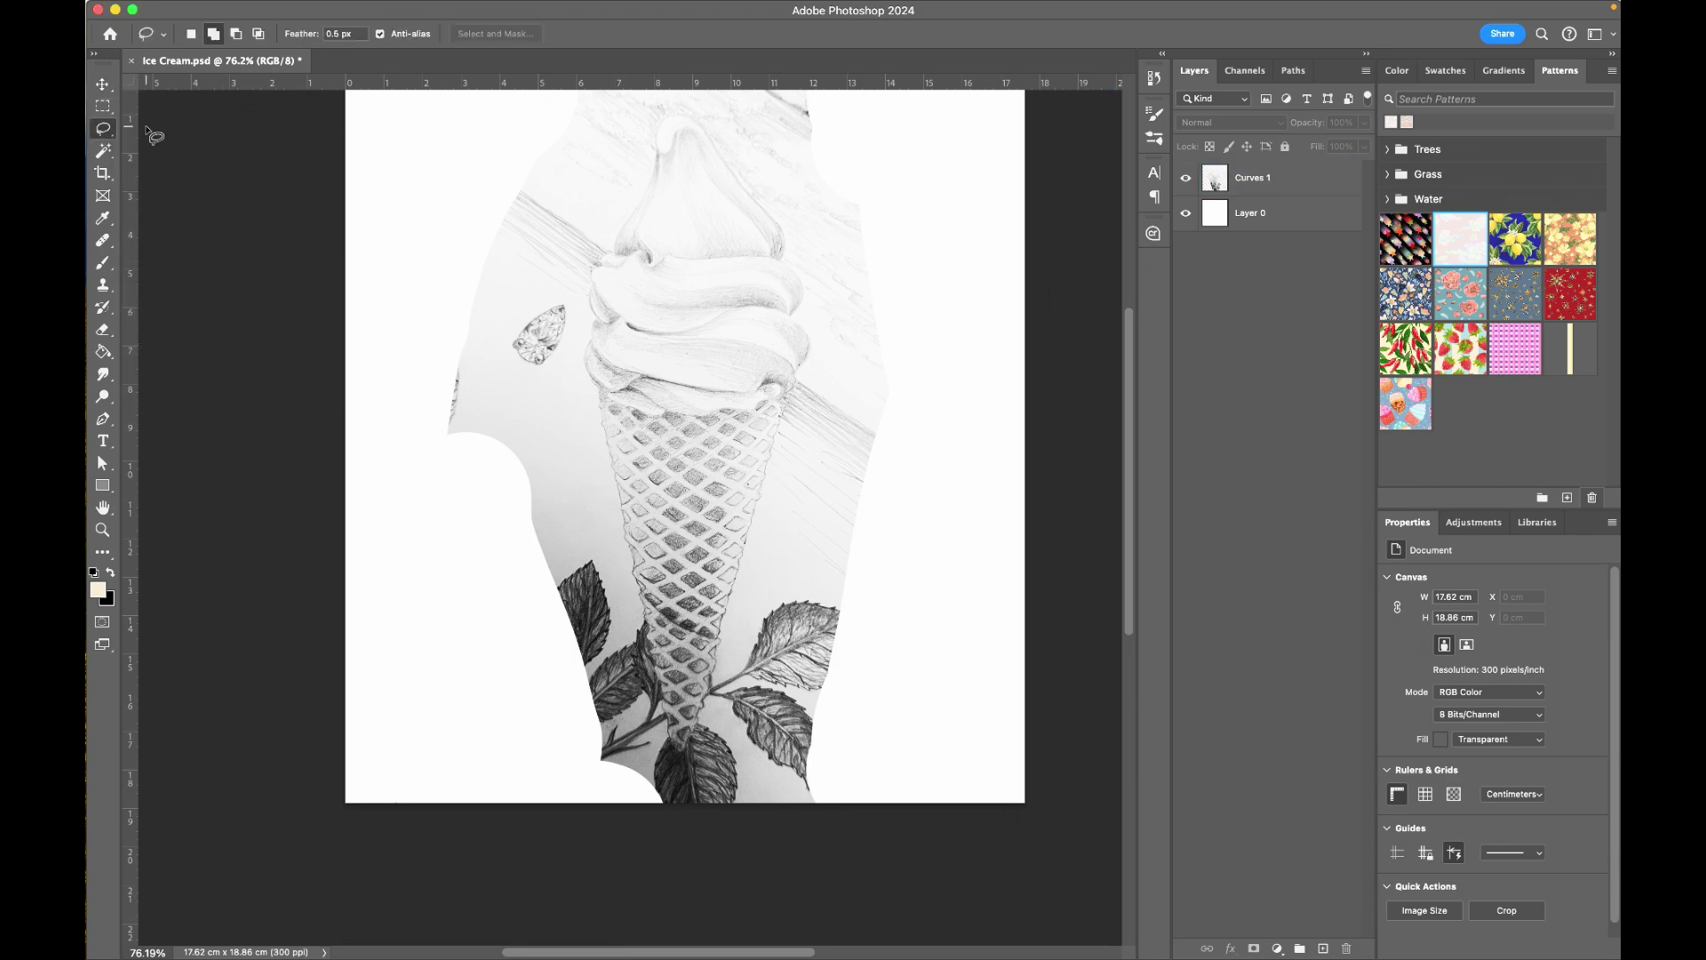
pyautogui.moveTo(593, 389)
pyautogui.mouseDown()
pyautogui.moveTo(702, 421)
pyautogui.moveTo(789, 394)
pyautogui.moveTo(775, 631)
pyautogui.moveTo(693, 830)
pyautogui.moveTo(629, 715)
pyautogui.moveTo(560, 424)
pyautogui.moveTo(591, 394)
pyautogui.mouseUp()
pyautogui.scroll(5, 591, 394)
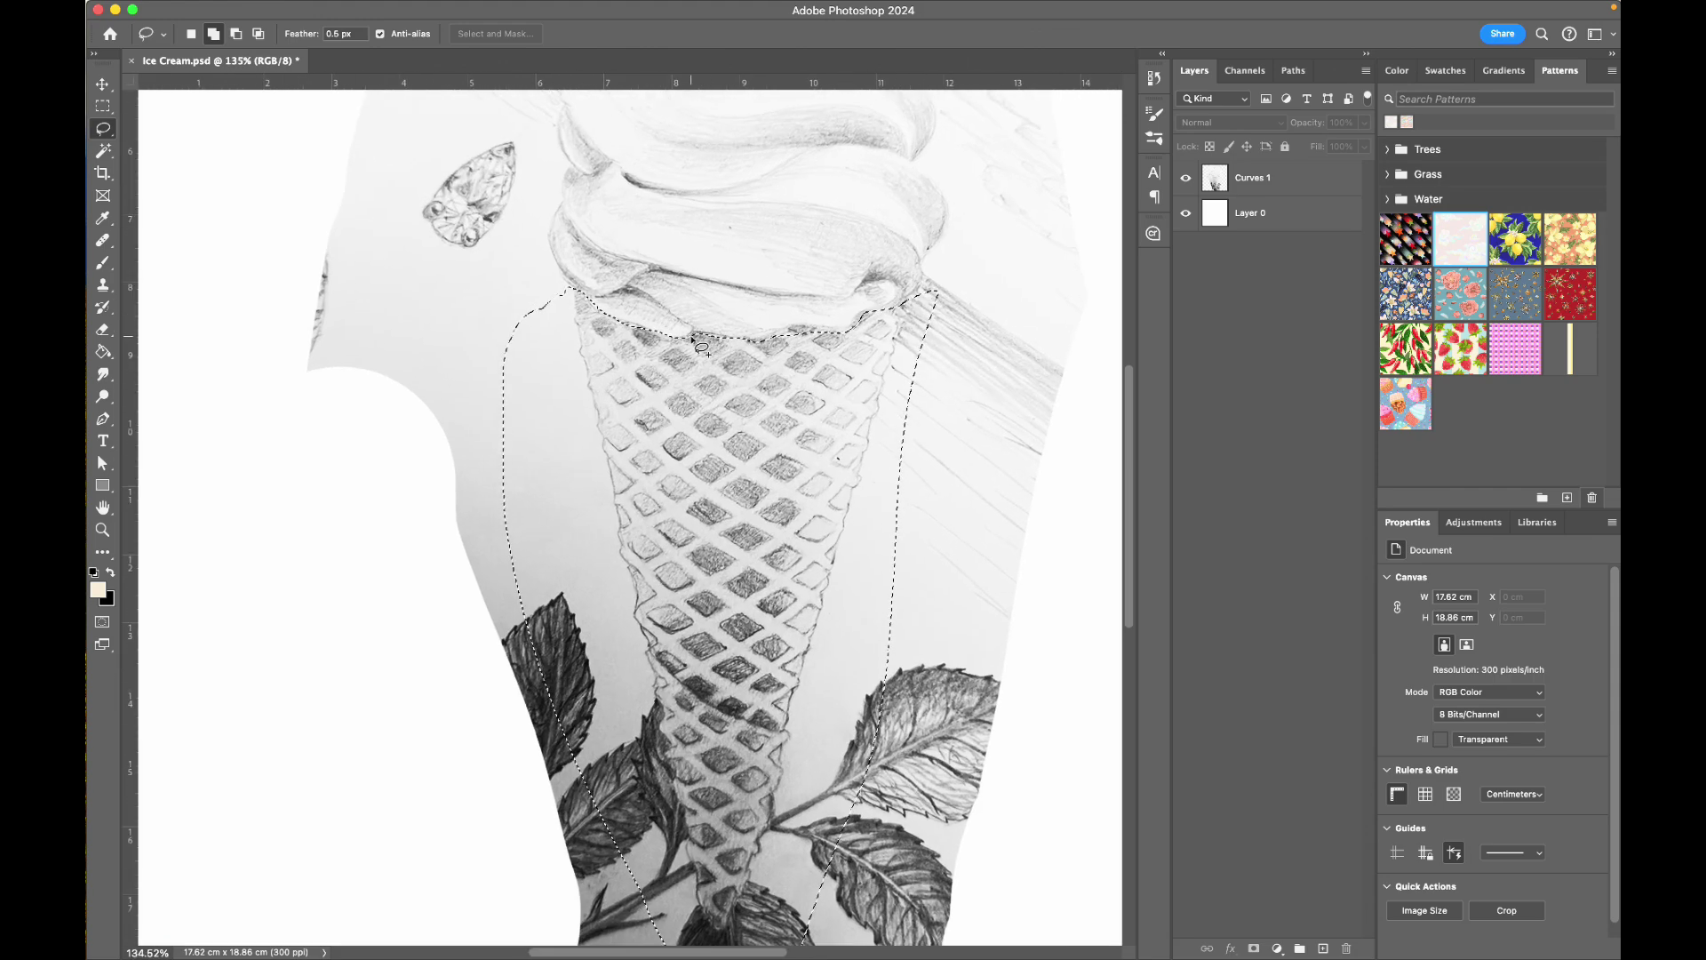
pyautogui.moveTo(764, 341)
pyautogui.mouseDown()
pyautogui.moveTo(870, 310)
pyautogui.moveTo(828, 389)
pyautogui.mouseUp()
pyautogui.scroll(-5, 830, 389)
# Brighten the selected cone with a Curves adjustment using points 70/77 and 172/221, and merge it with the drawing layer
pyautogui.click(1474, 522)
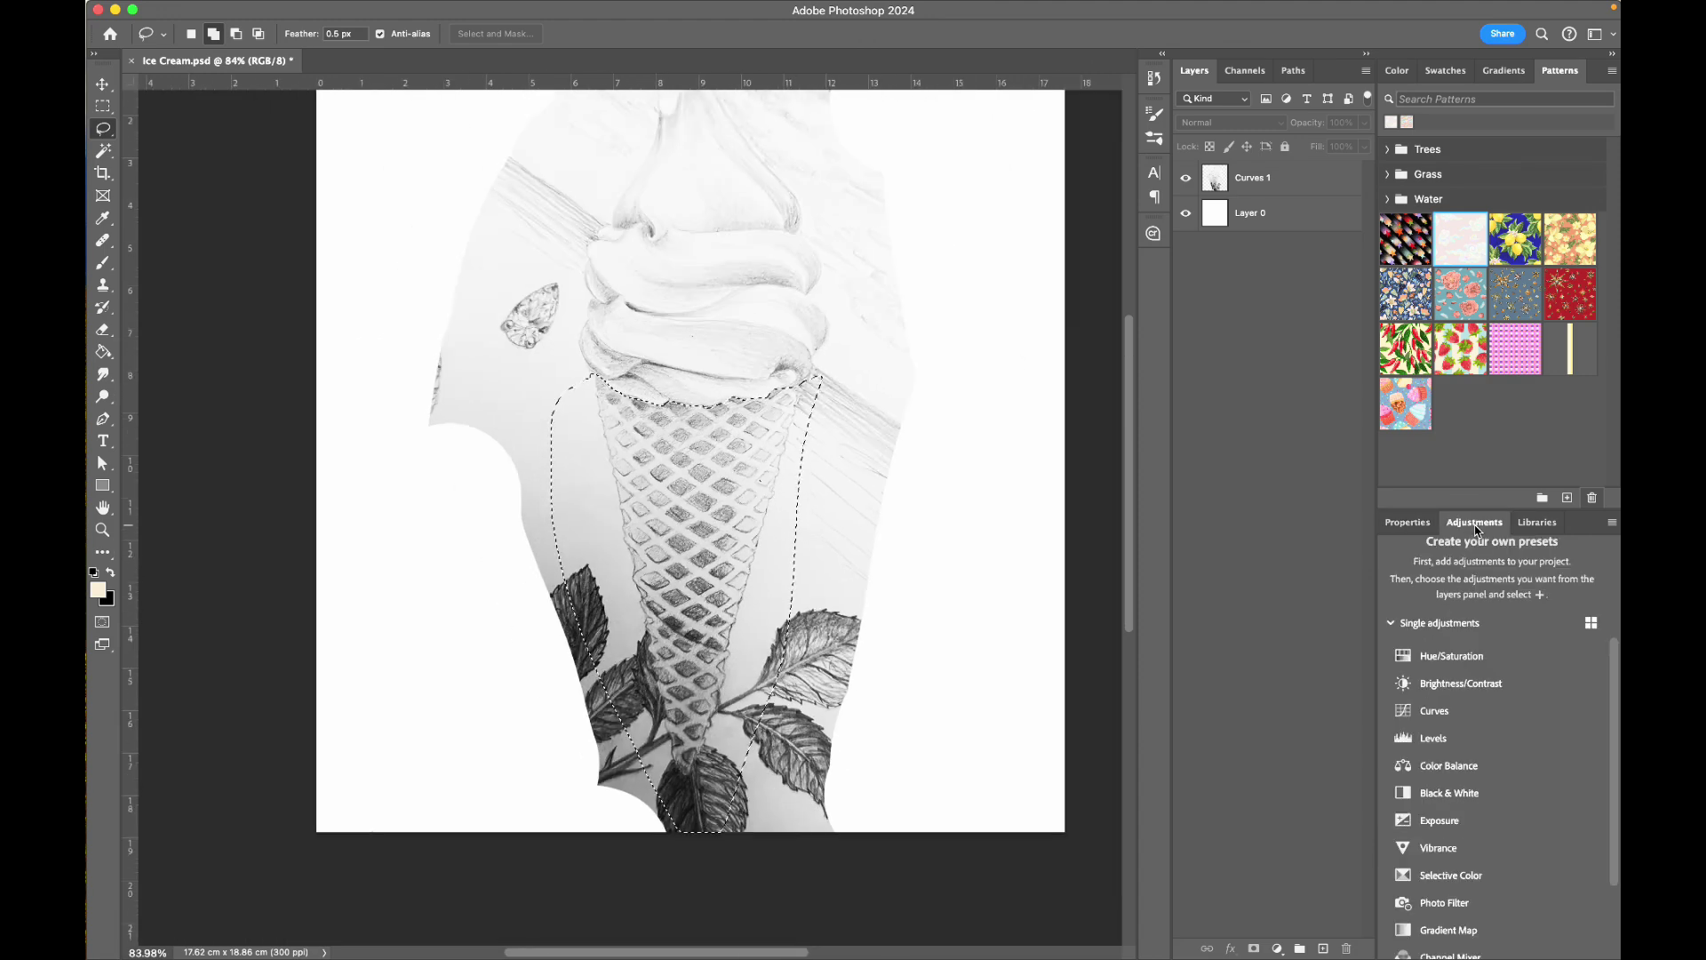
pyautogui.click(1508, 717)
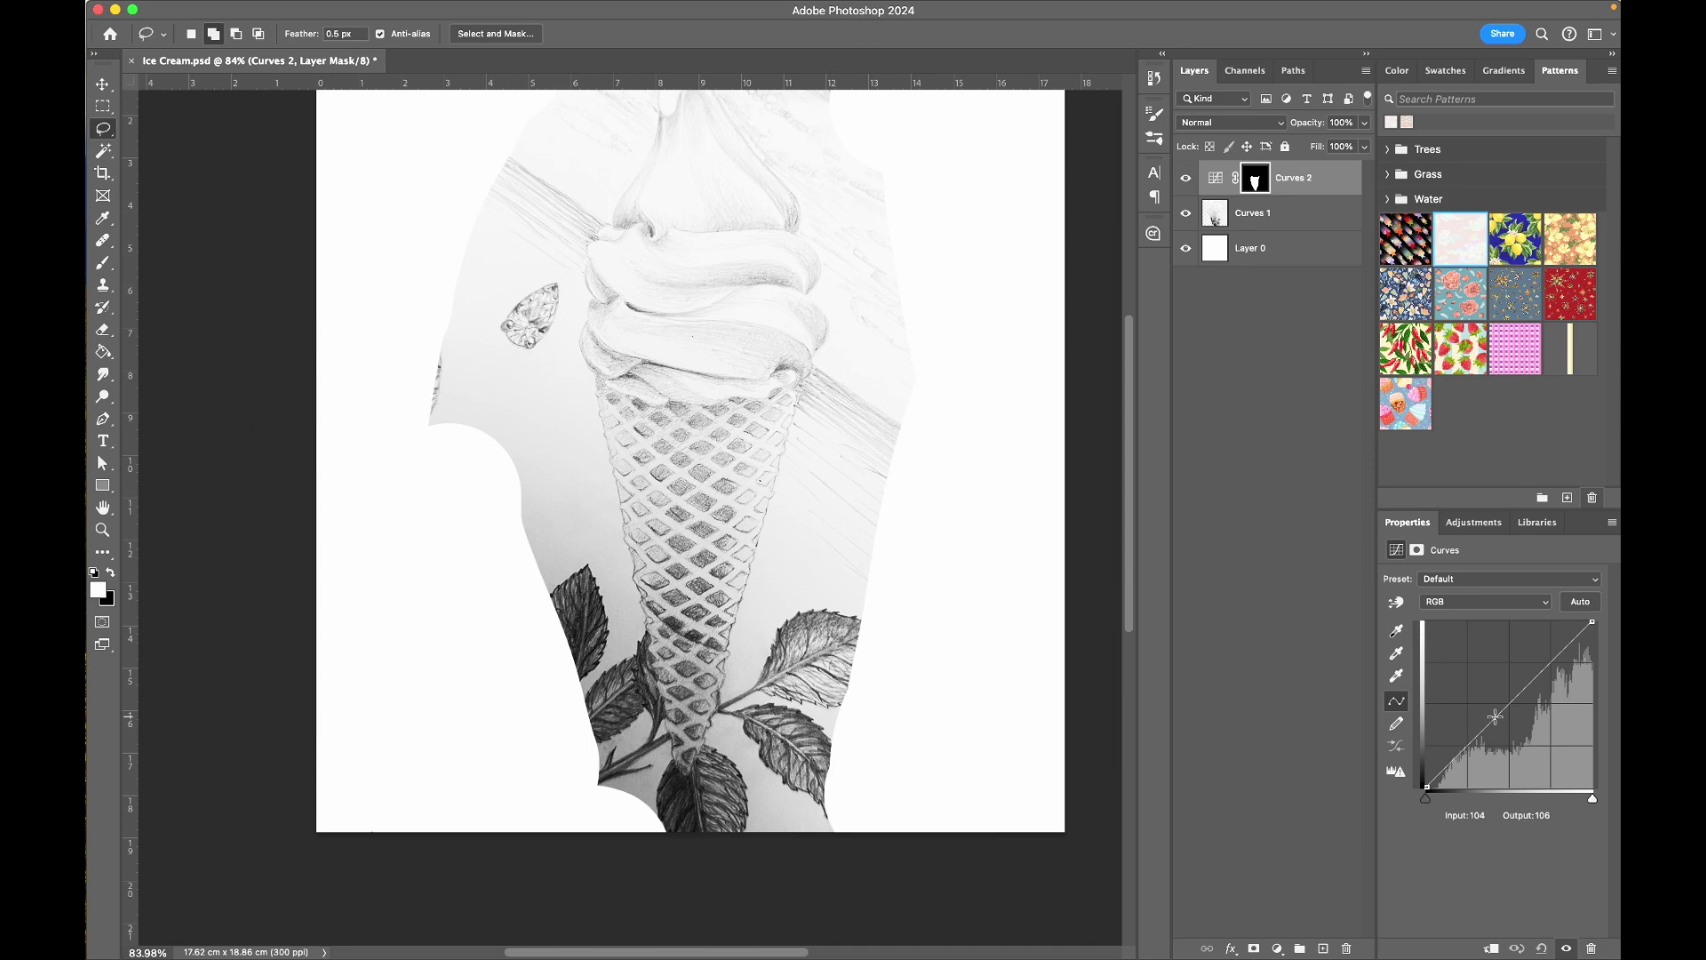
pyautogui.moveTo(1551, 665); pyautogui.dragTo(1540, 649)
pyautogui.moveTo(1464, 732); pyautogui.dragTo(1472, 738)
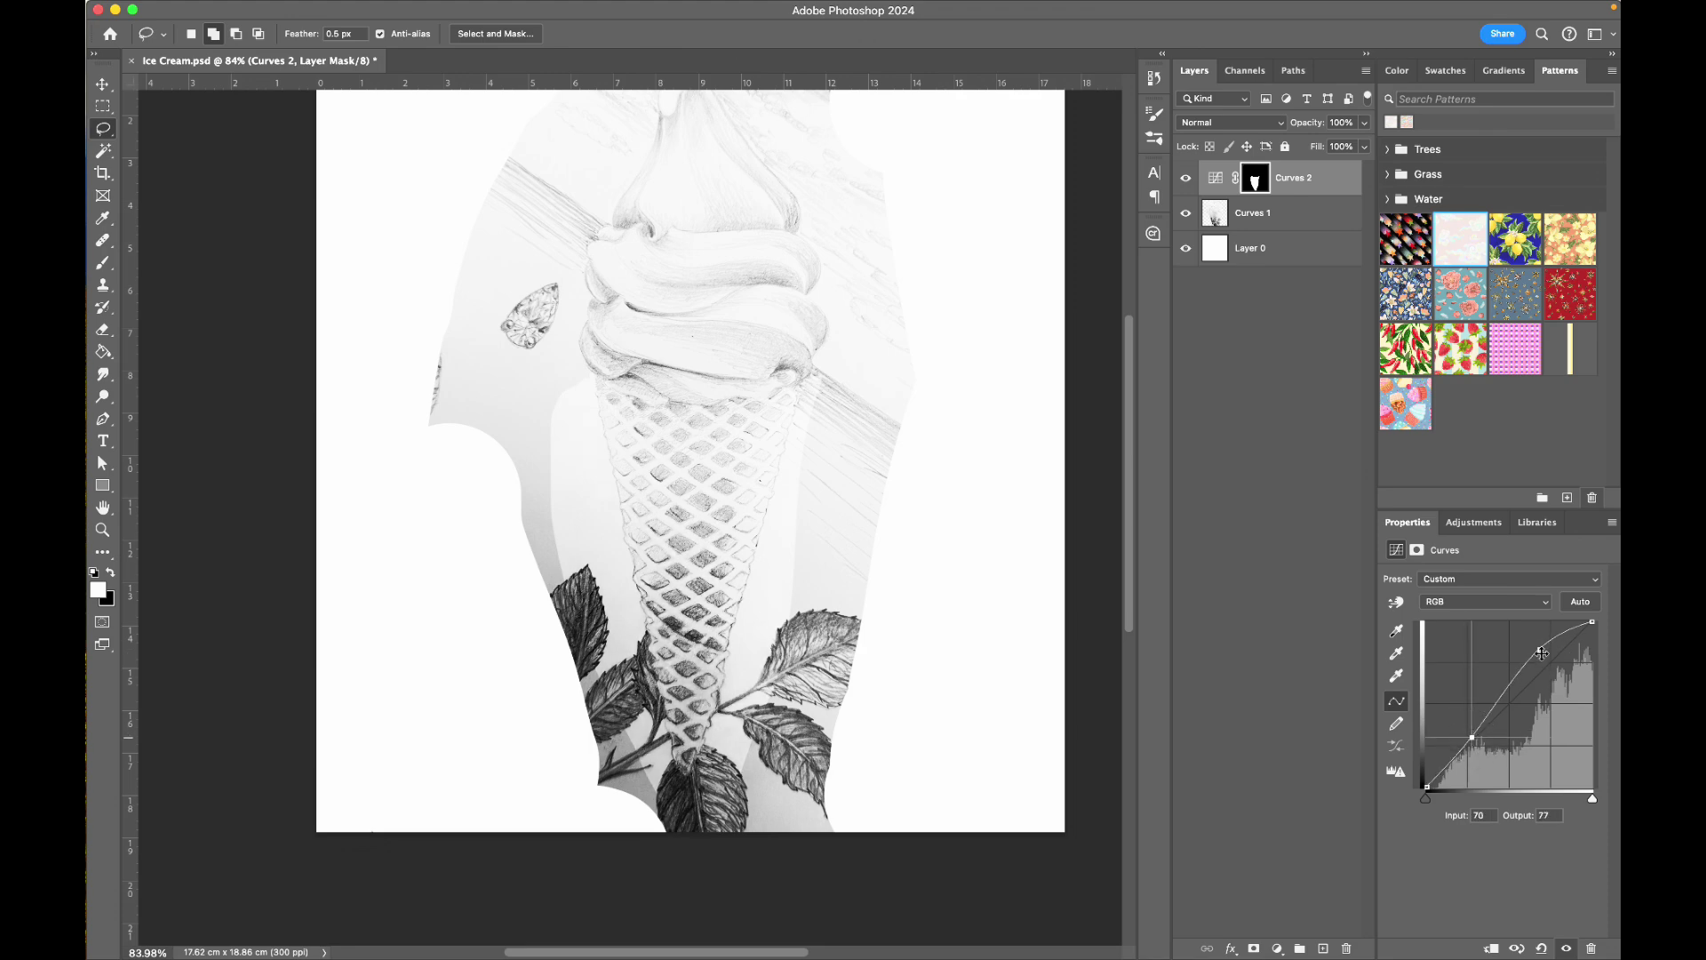
pyautogui.moveTo(1542, 653); pyautogui.dragTo(1538, 643)
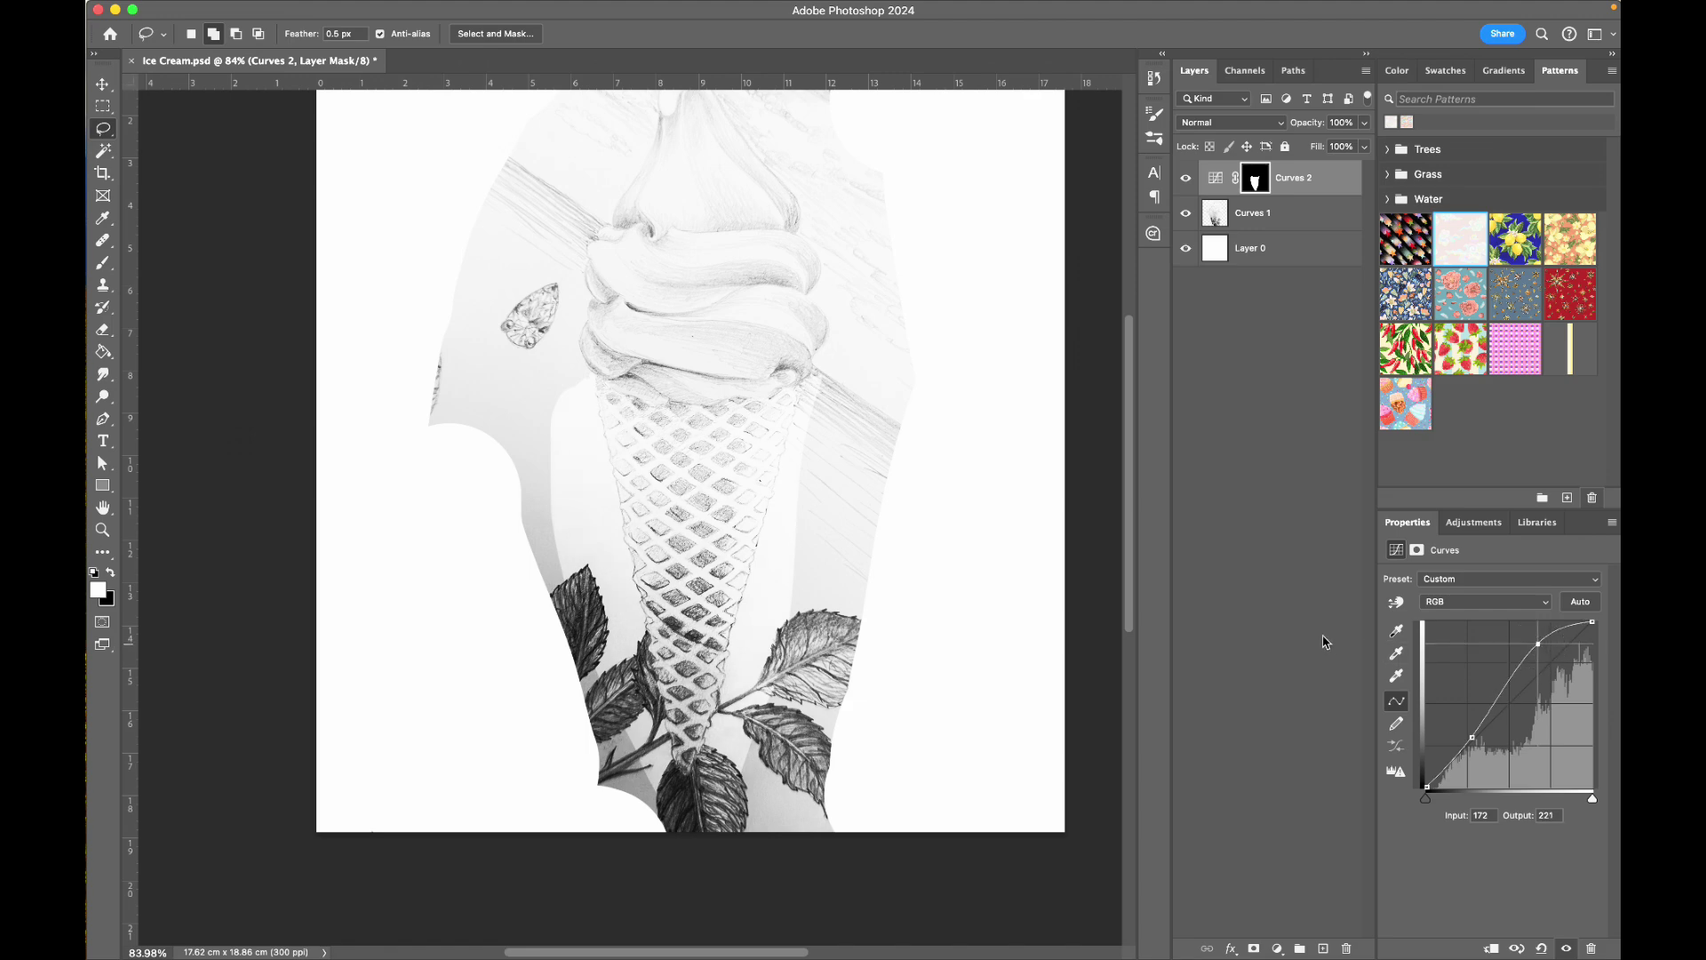
pyautogui.keyDown('shift'); pyautogui.click(1299, 218); pyautogui.keyUp('shift')
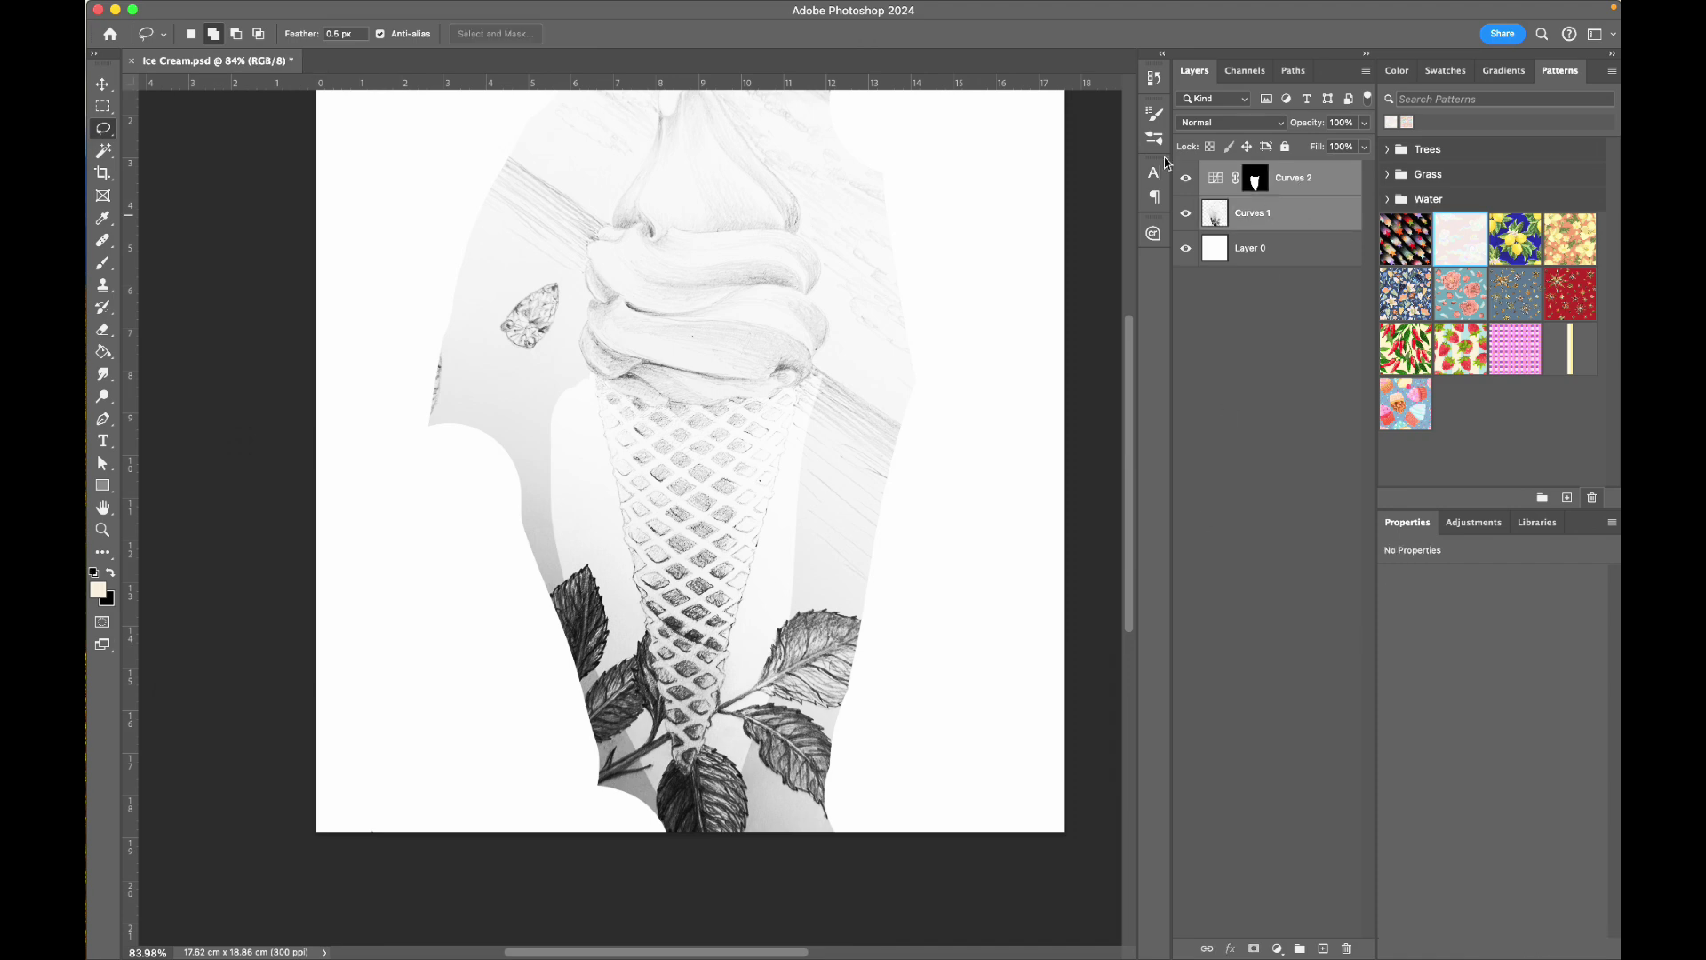
pyautogui.hotkey('ctrl', 'e')
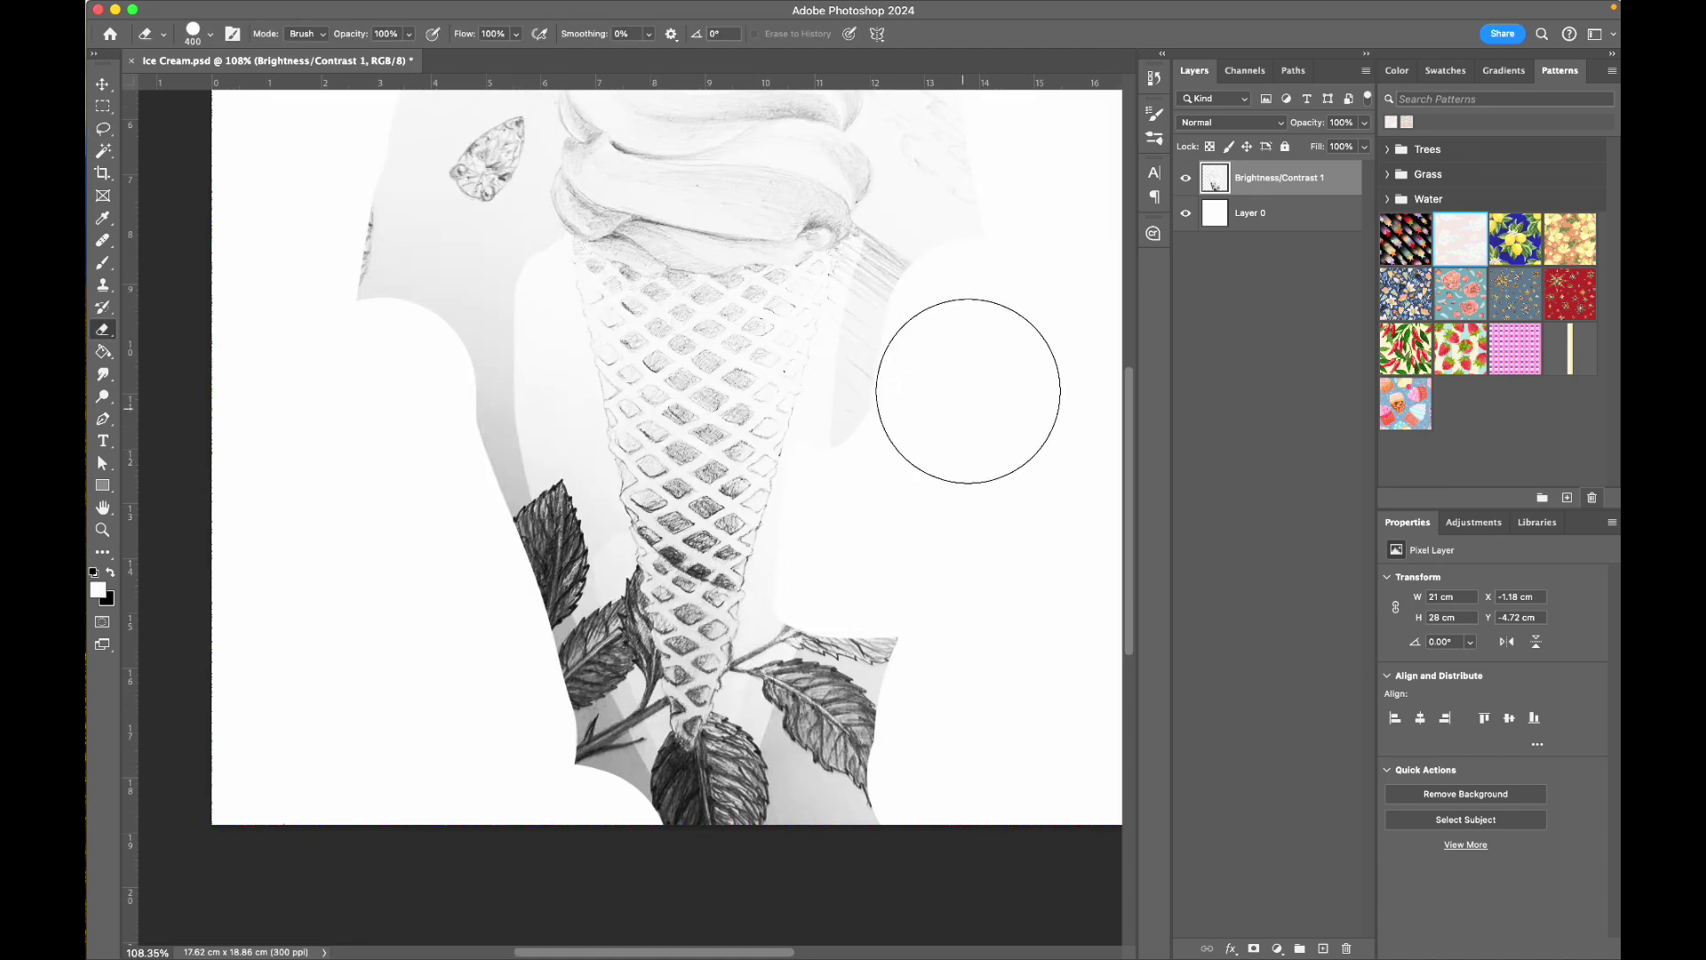
# Erase more leaves and background around the cone and ice cream on the Brightness/Contrast 1 layer, reducing the eraser to 150 px
pyautogui.moveTo(934, 498); pyautogui.dragTo(891, 660)
pyautogui.moveTo(953, 316); pyautogui.dragTo(871, 582)
pyautogui.scroll(-3, 912, 576)
pyautogui.press('[')
pyautogui.press('[')
pyautogui.press('[')
pyautogui.press('[')
pyautogui.press('[')
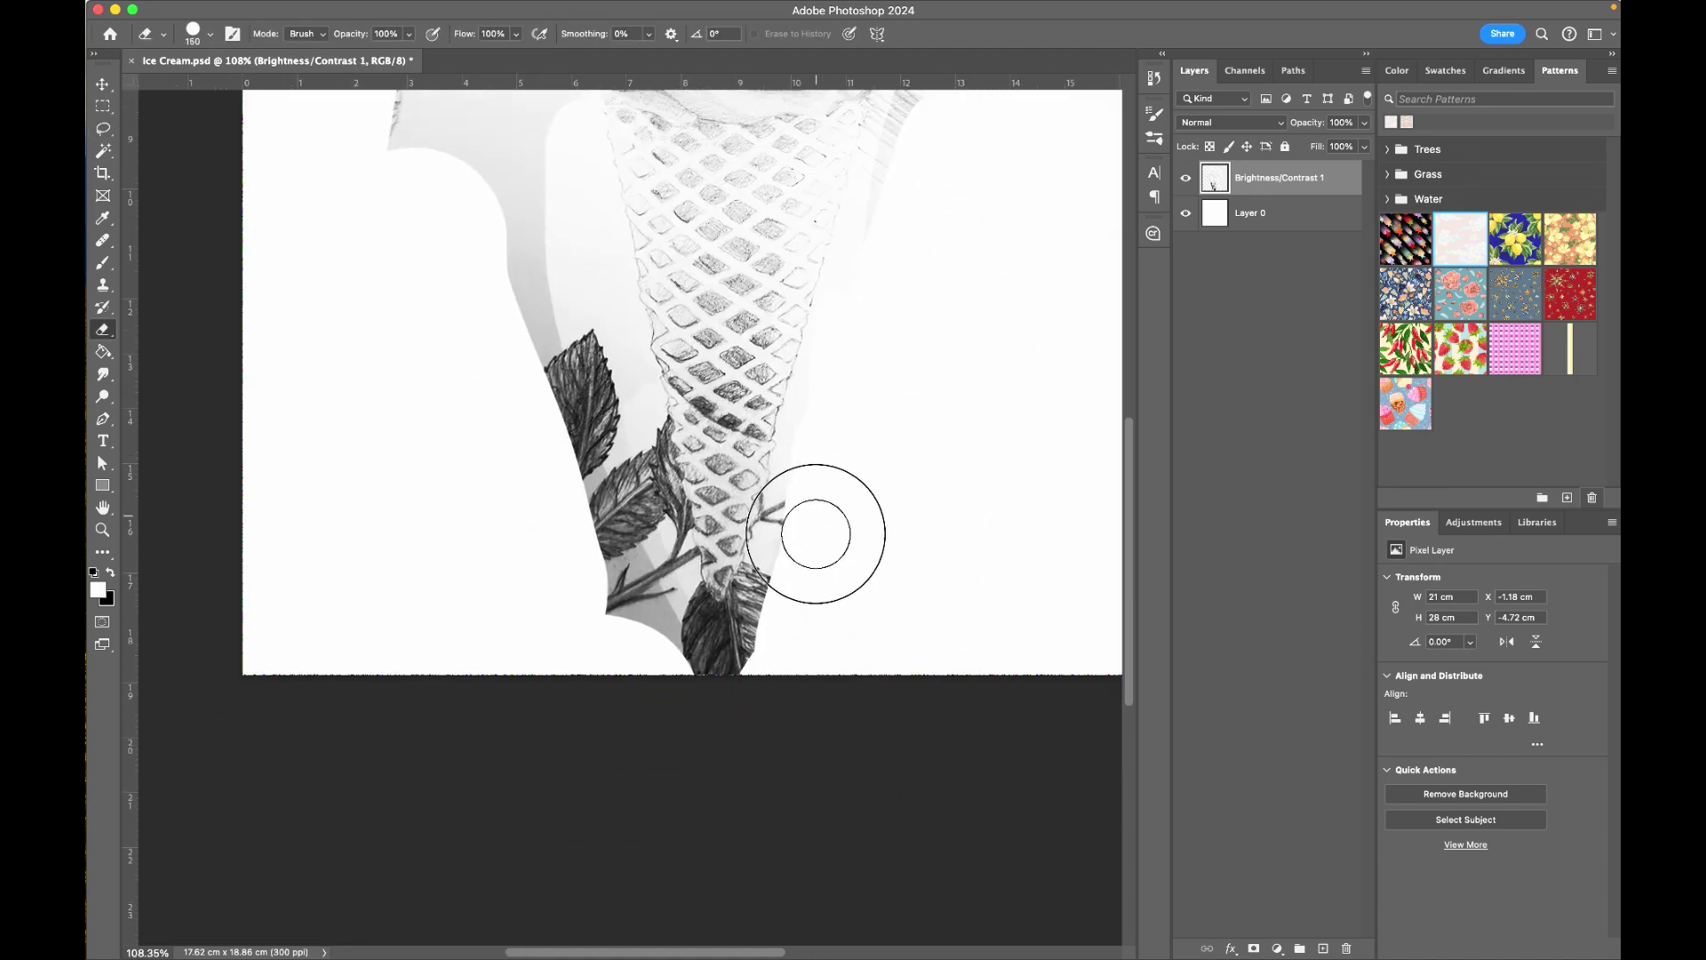
pyautogui.moveTo(812, 525)
pyautogui.mouseDown()
pyautogui.moveTo(805, 544)
pyautogui.moveTo(610, 590)
pyautogui.moveTo(693, 697)
pyautogui.moveTo(723, 659)
pyautogui.moveTo(603, 550)
pyautogui.mouseUp()
pyautogui.scroll(5, 603, 550)
pyautogui.moveTo(418, 373)
pyautogui.mouseDown()
pyautogui.moveTo(522, 183)
pyautogui.moveTo(510, 350)
pyautogui.moveTo(636, 715)
pyautogui.moveTo(666, 743)
pyautogui.moveTo(610, 674)
pyautogui.mouseUp()
pyautogui.scroll(5, 610, 674)
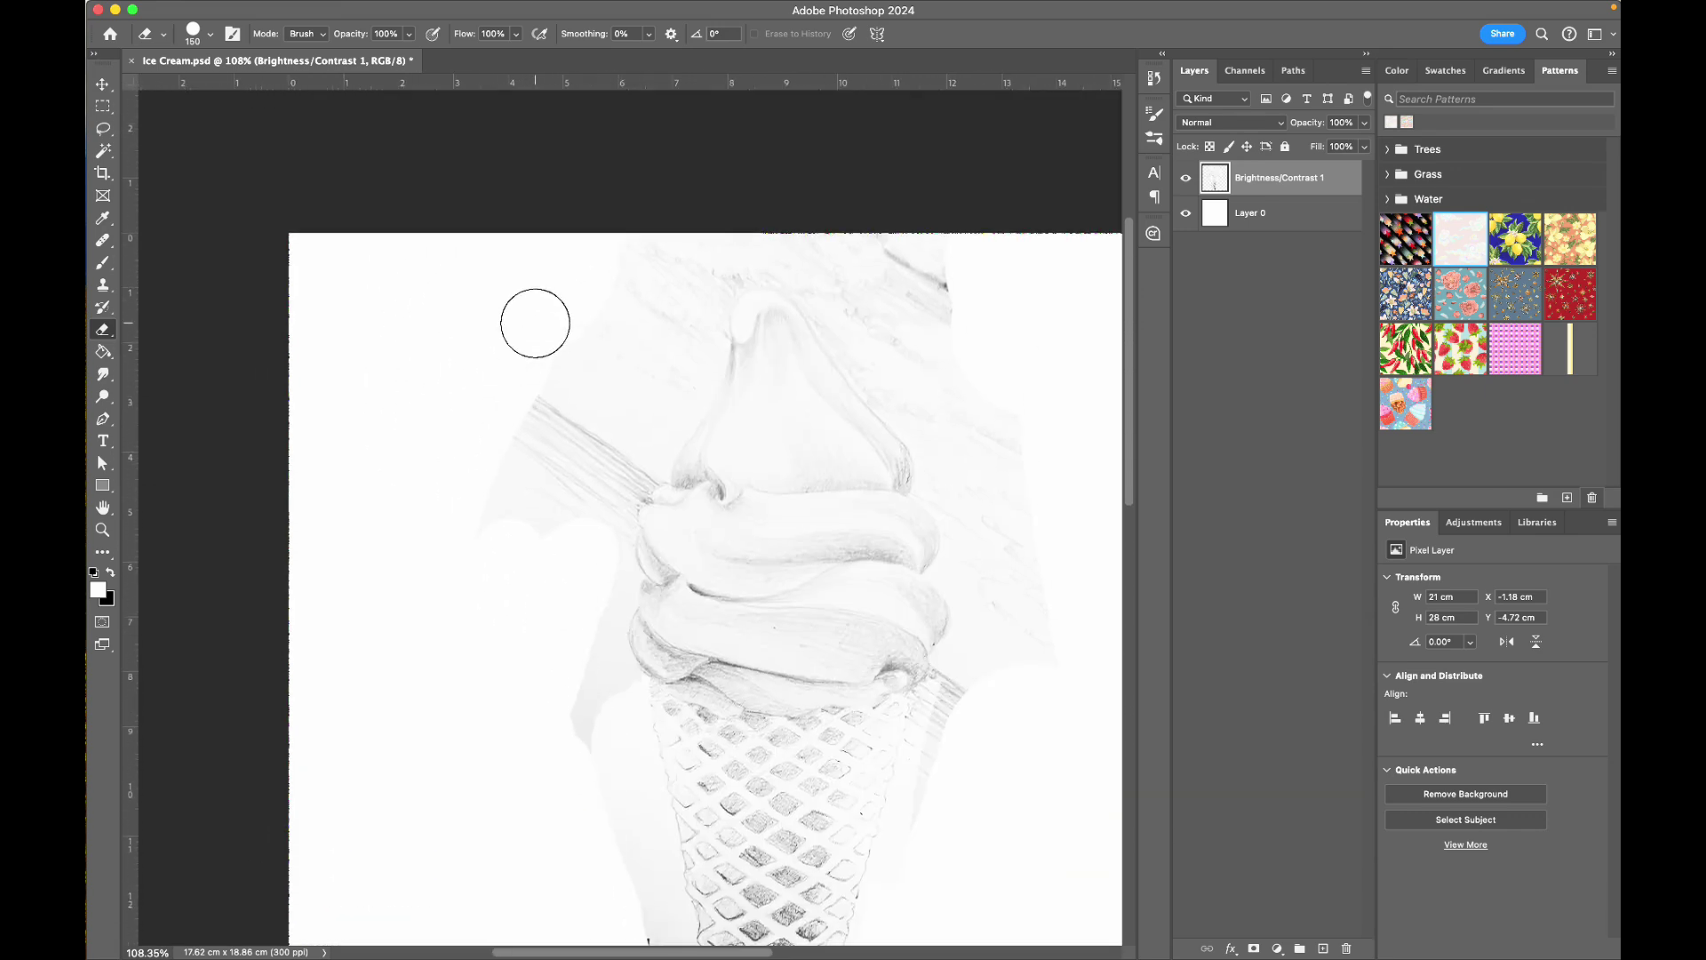
pyautogui.scroll(-3, 978, 377)
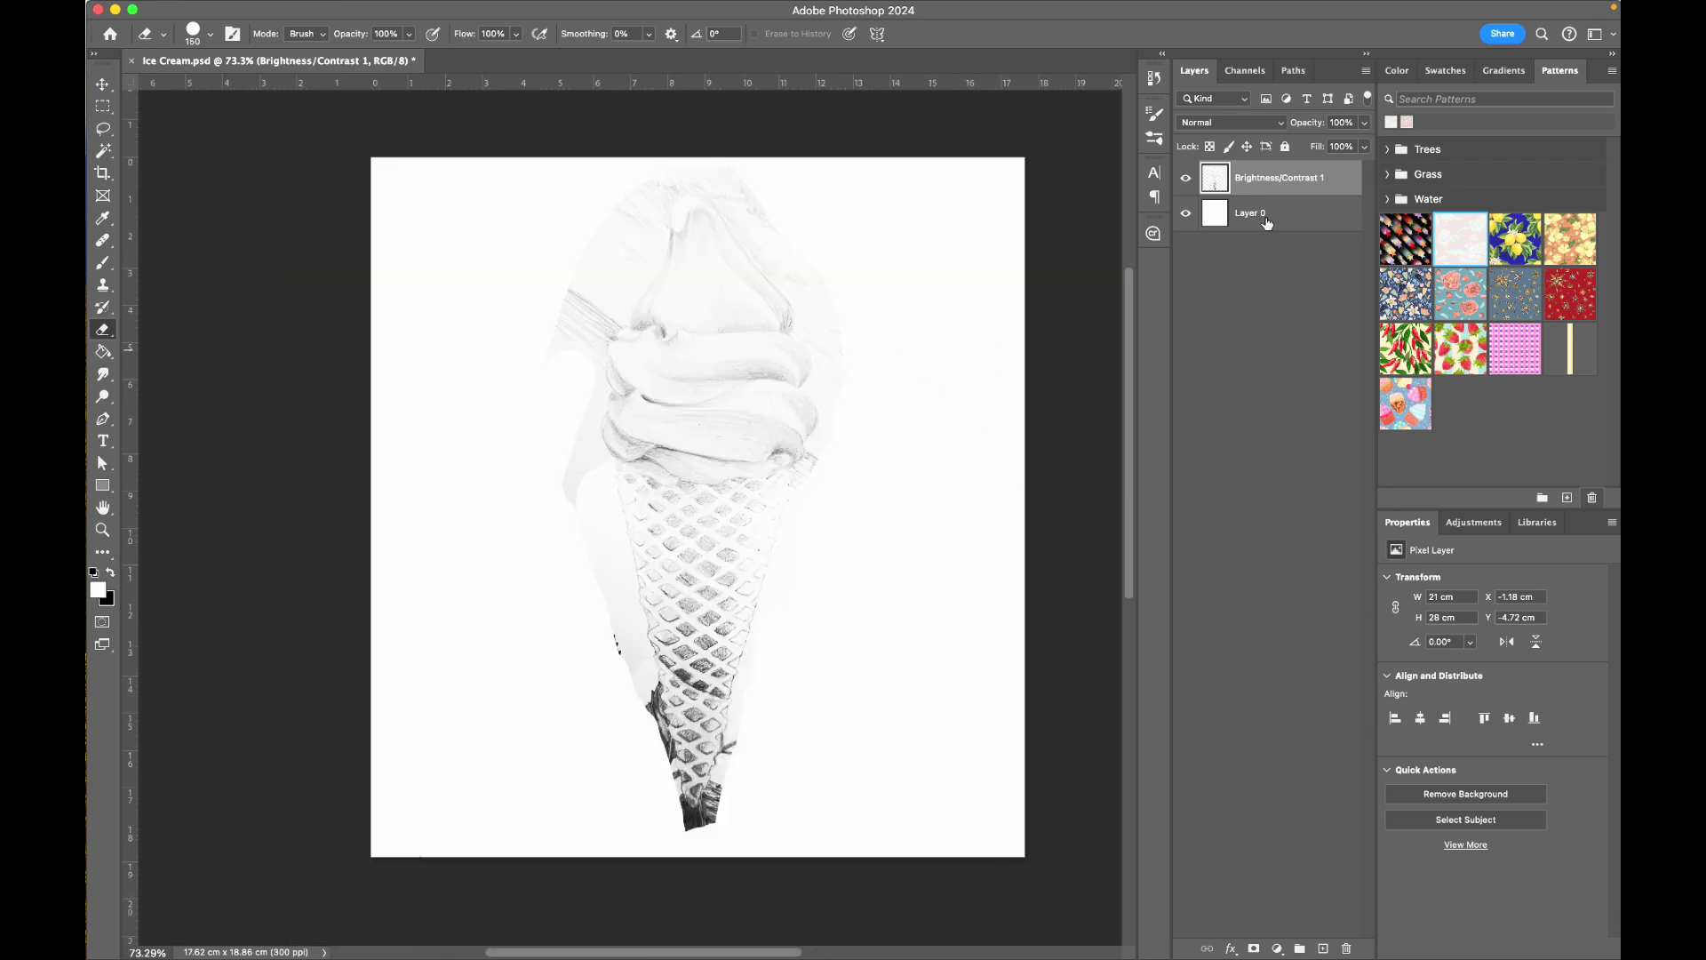
# Fill Layer 0 behind the drawing with a light pastel green using the Paint Bucket tool
pyautogui.click(1293, 222)
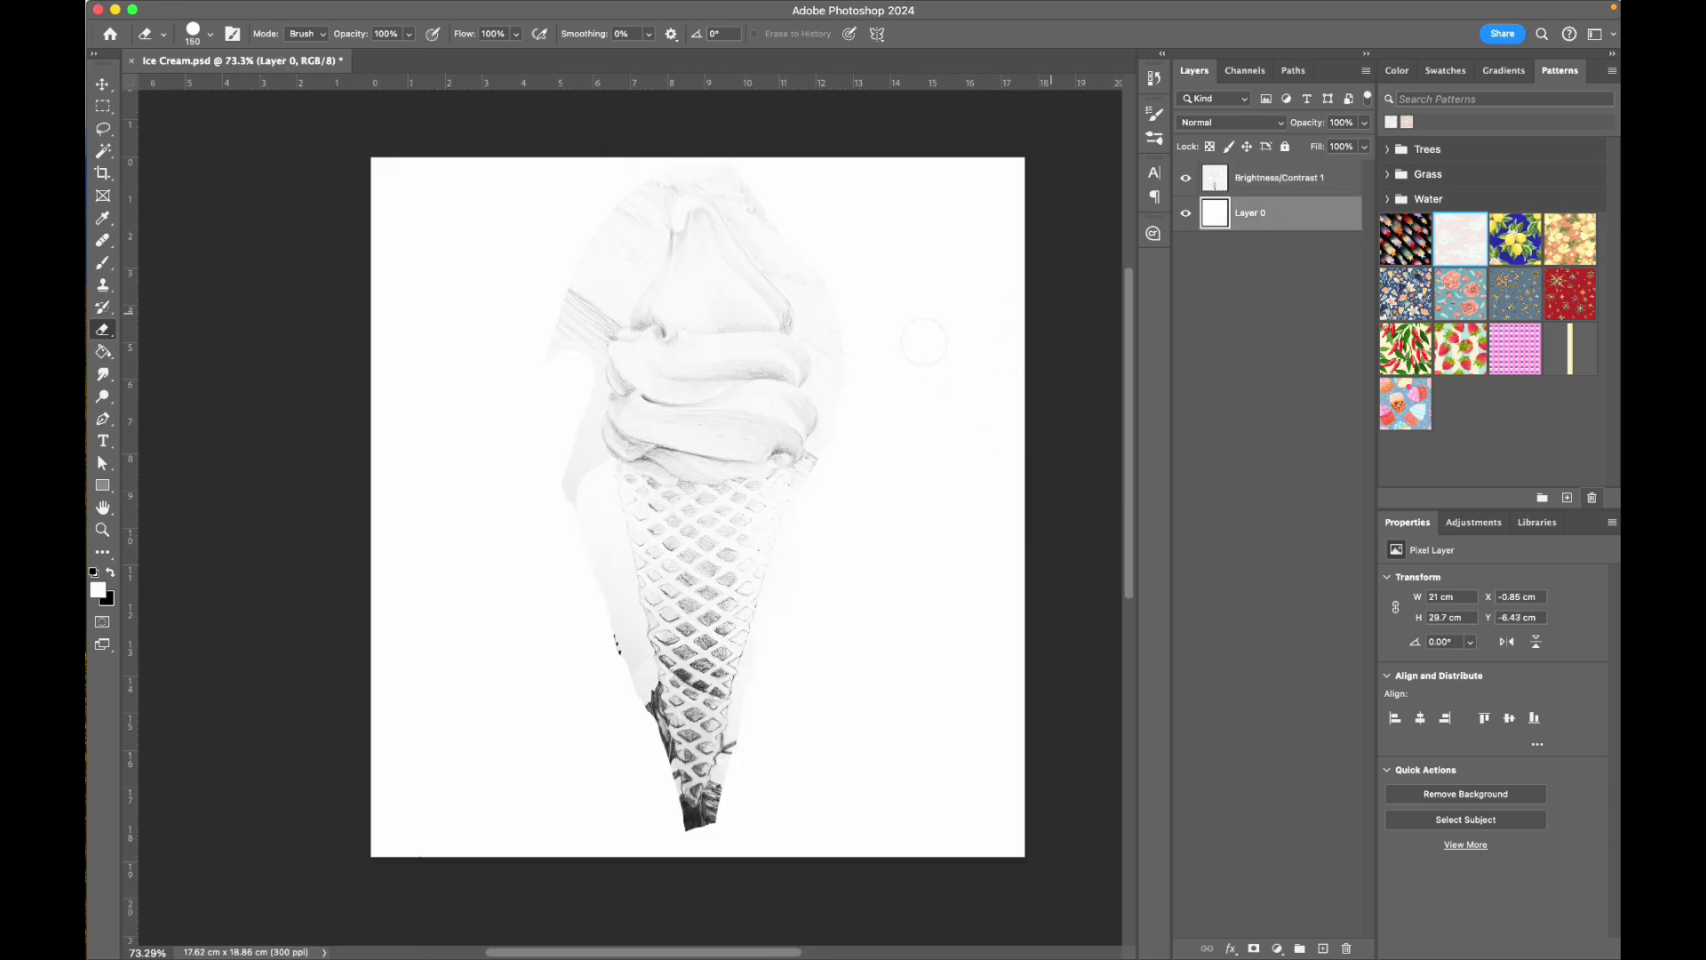
pyautogui.click(100, 592)
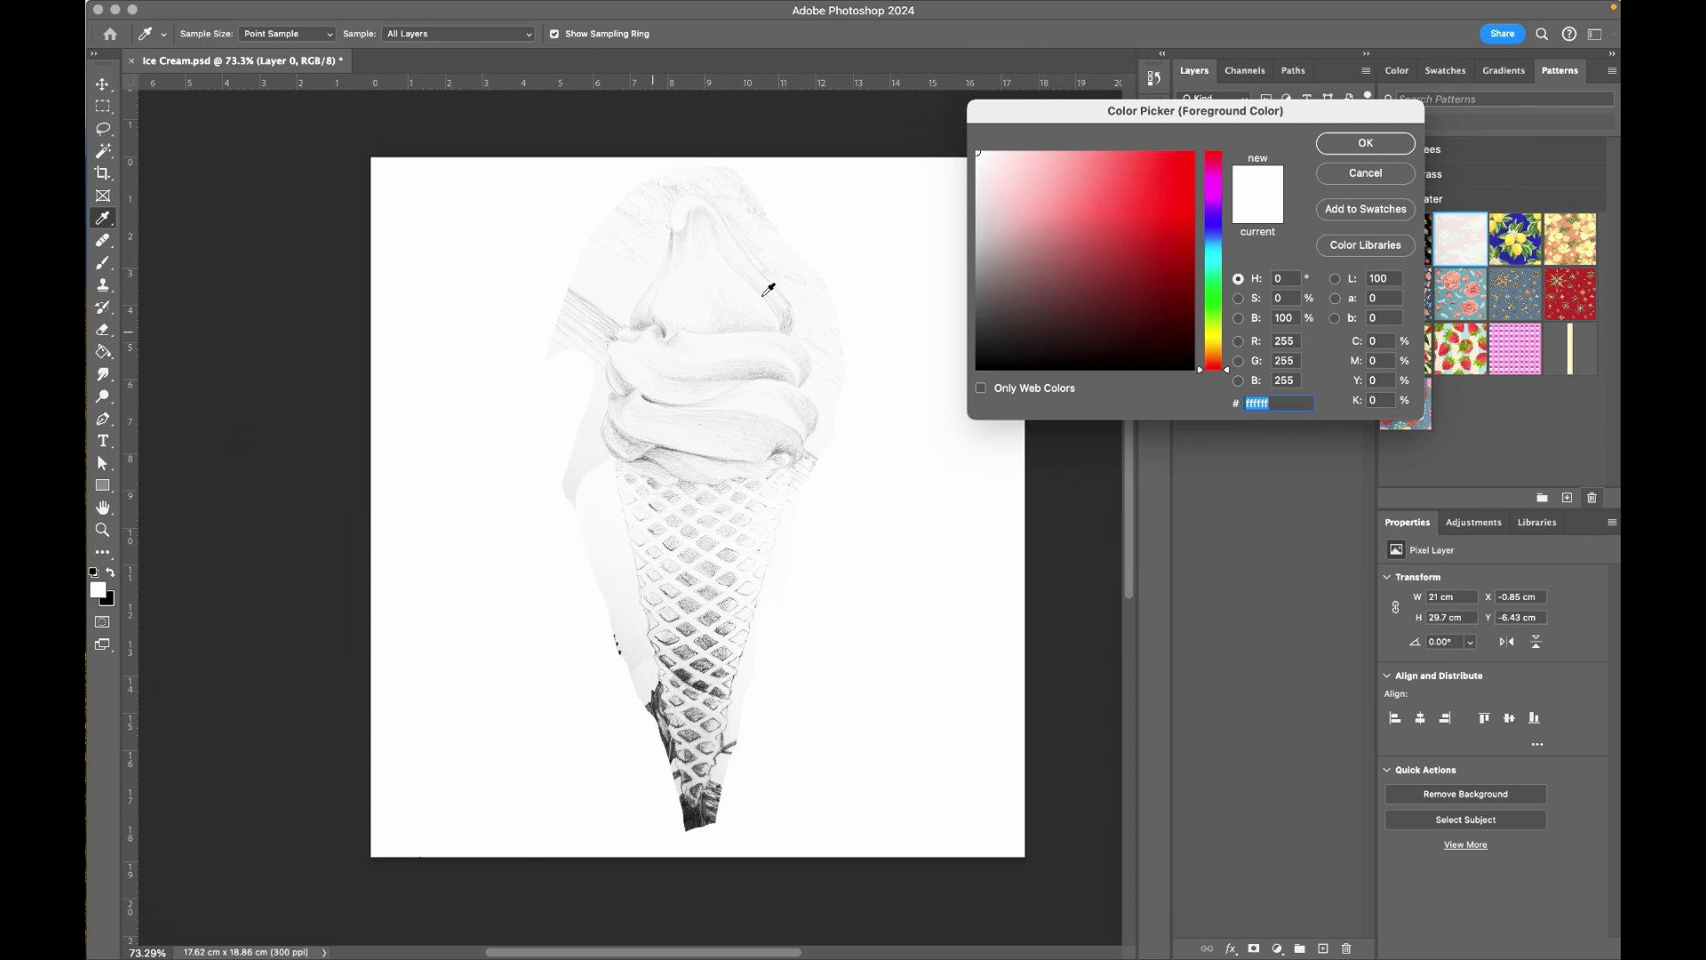
pyautogui.click(1210, 303)
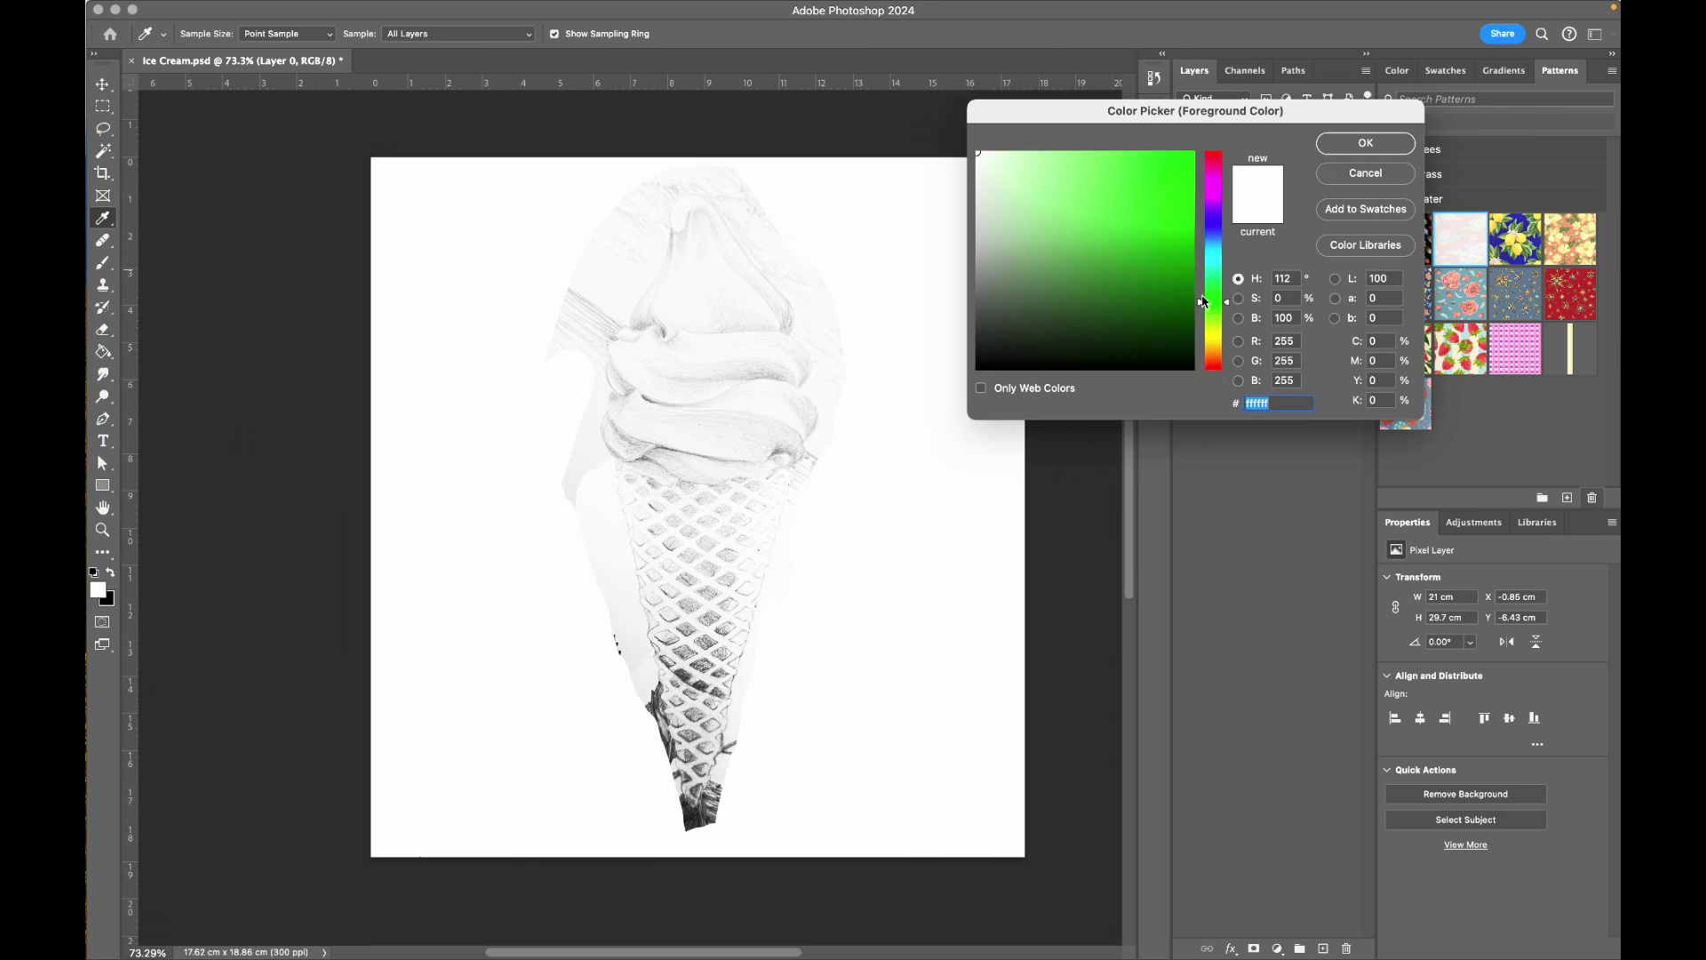
pyautogui.moveTo(1029, 228); pyautogui.dragTo(1010, 196)
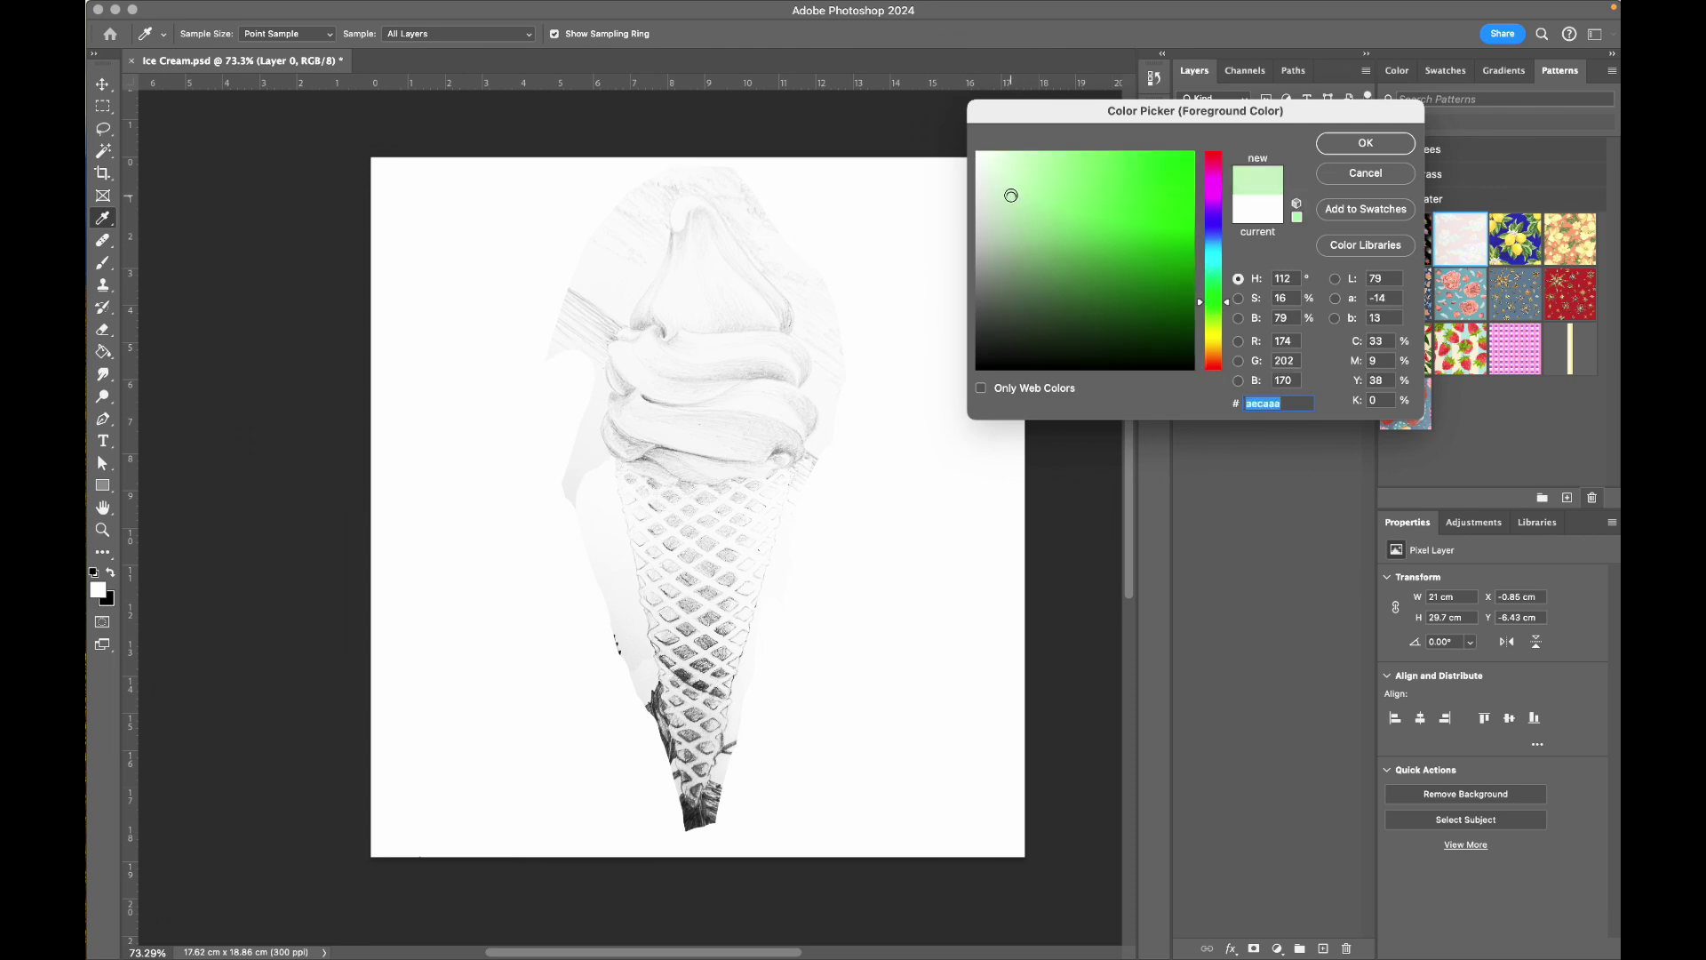
pyautogui.click(1216, 317)
pyautogui.click(1365, 144)
pyautogui.press('g')
pyautogui.click(925, 461)
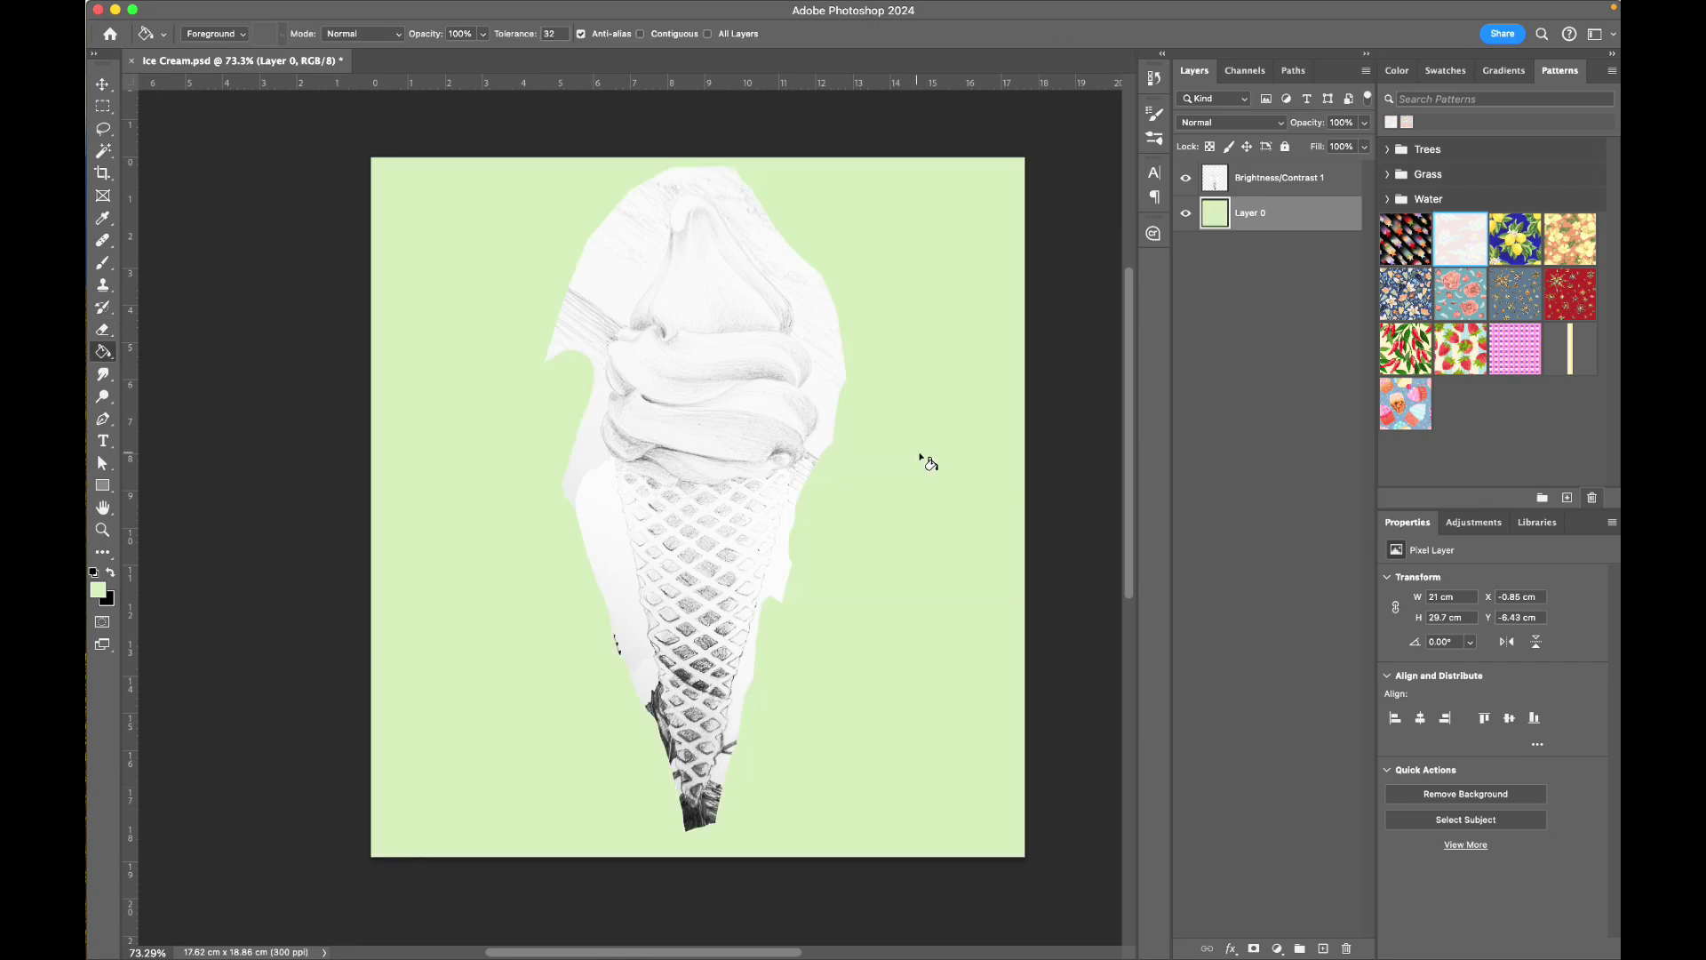
# Rename the green layer Background and the drawing layer Ice Cream
pyautogui.click(1280, 178)
pyautogui.doubleClick(1253, 214)
pyautogui.write('Backgr')
pyautogui.write('Ice Cream')
pyautogui.press('Return')
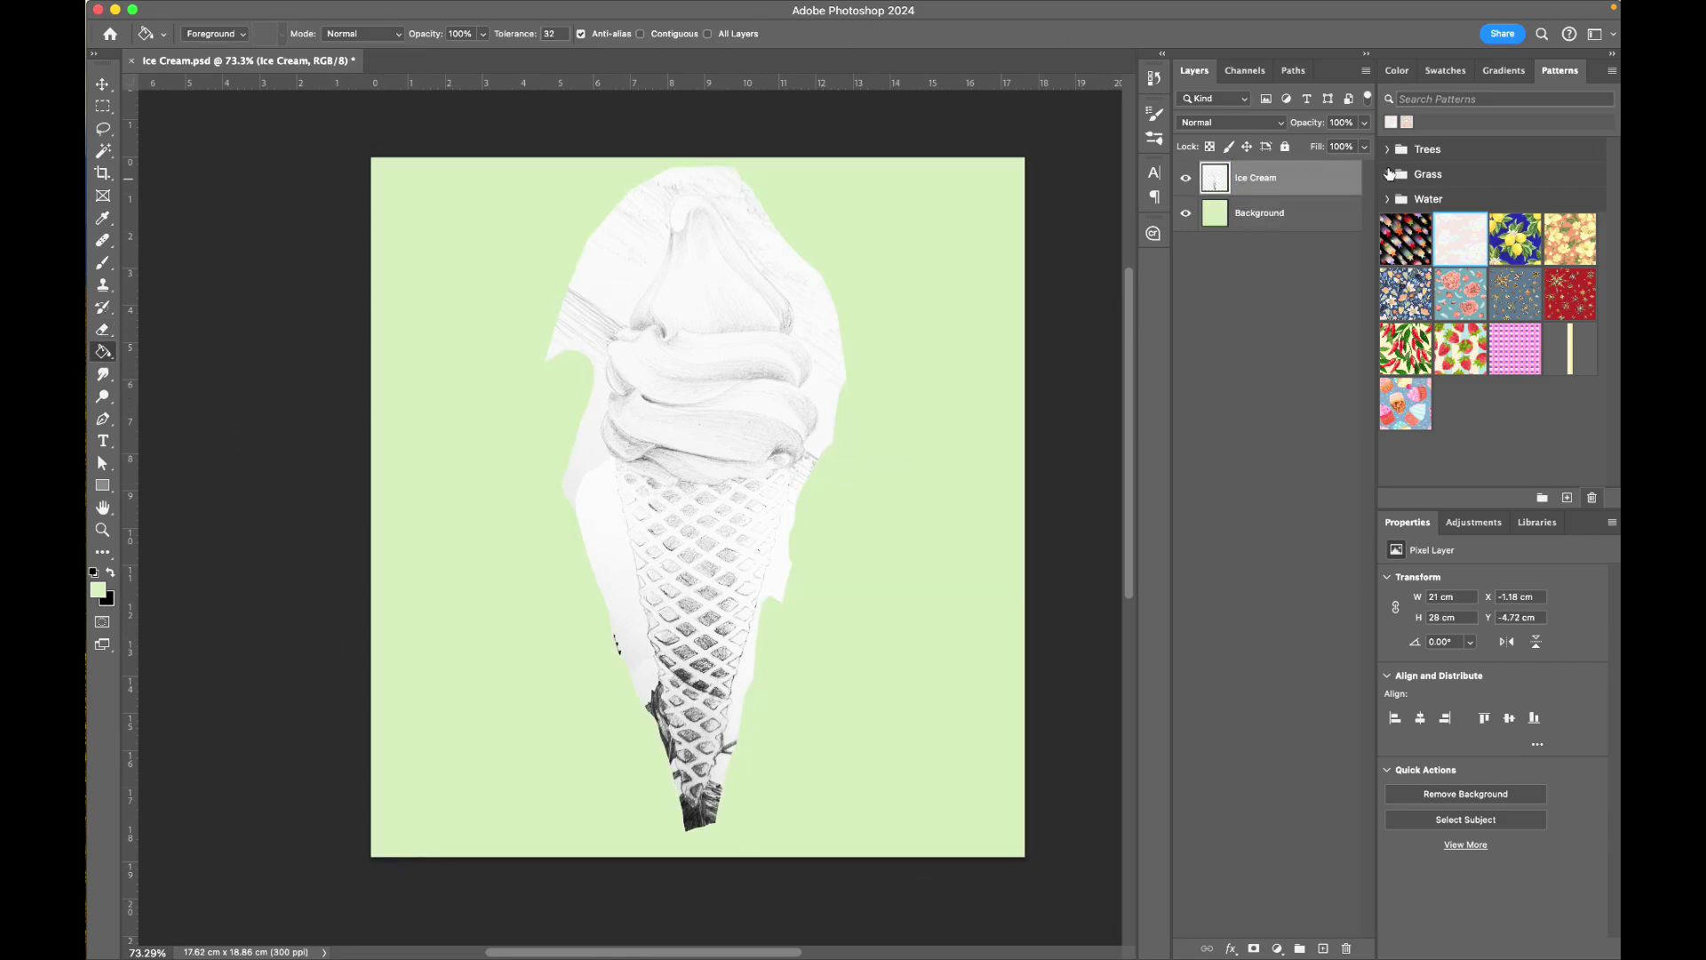
# Erase the large leftover paper areas on both sides of the ice cream and cone on the Ice Cream layer
pyautogui.scroll(5, 697, 444)
pyautogui.press('e')
pyautogui.moveTo(444, 382); pyautogui.dragTo(333, 667)
pyautogui.moveTo(849, 333); pyautogui.dragTo(945, 569)
pyautogui.scroll(-5, 892, 682)
pyautogui.scroll(-10, 892, 682)
pyautogui.moveTo(804, 418); pyautogui.dragTo(675, 842)
pyautogui.moveTo(440, 467)
pyautogui.mouseDown()
pyautogui.moveTo(428, 494)
pyautogui.moveTo(491, 728)
pyautogui.mouseUp()
# Erase closer to the outline around the peak and both sides of the ice cream
pyautogui.scroll(7, 429, 494)
pyautogui.scroll(5, 525, 426)
pyautogui.moveTo(609, 160); pyautogui.dragTo(453, 656)
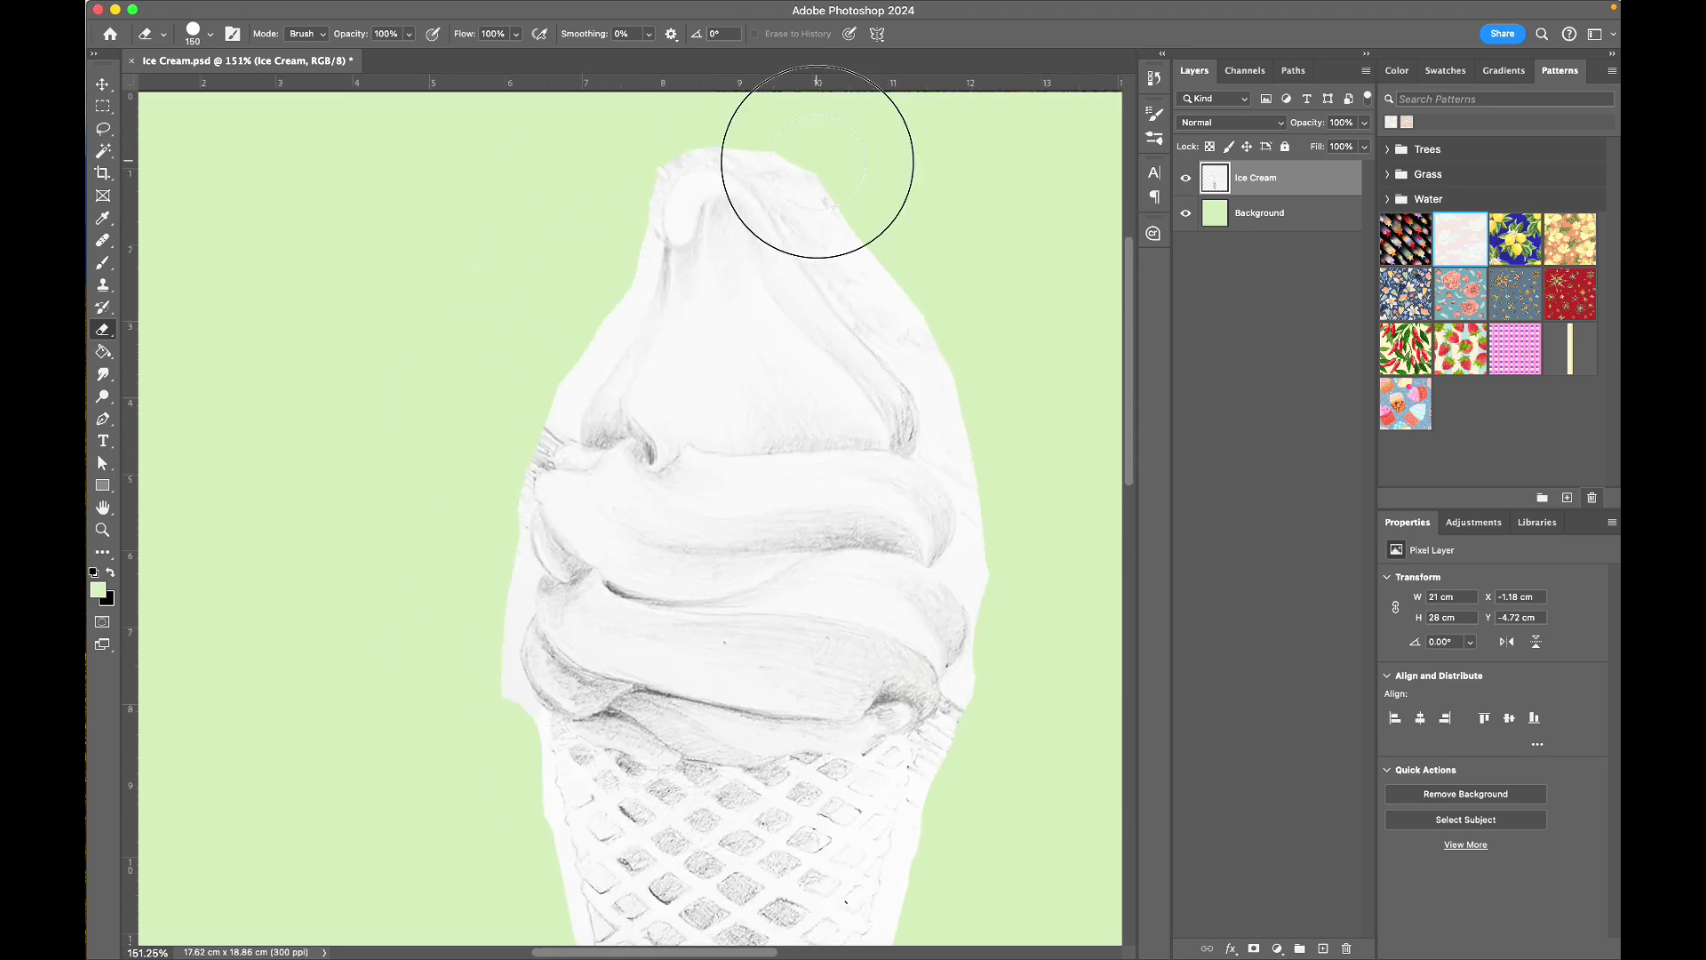
pyautogui.moveTo(815, 160); pyautogui.dragTo(995, 711)
pyautogui.scroll(-10, 464, 560)
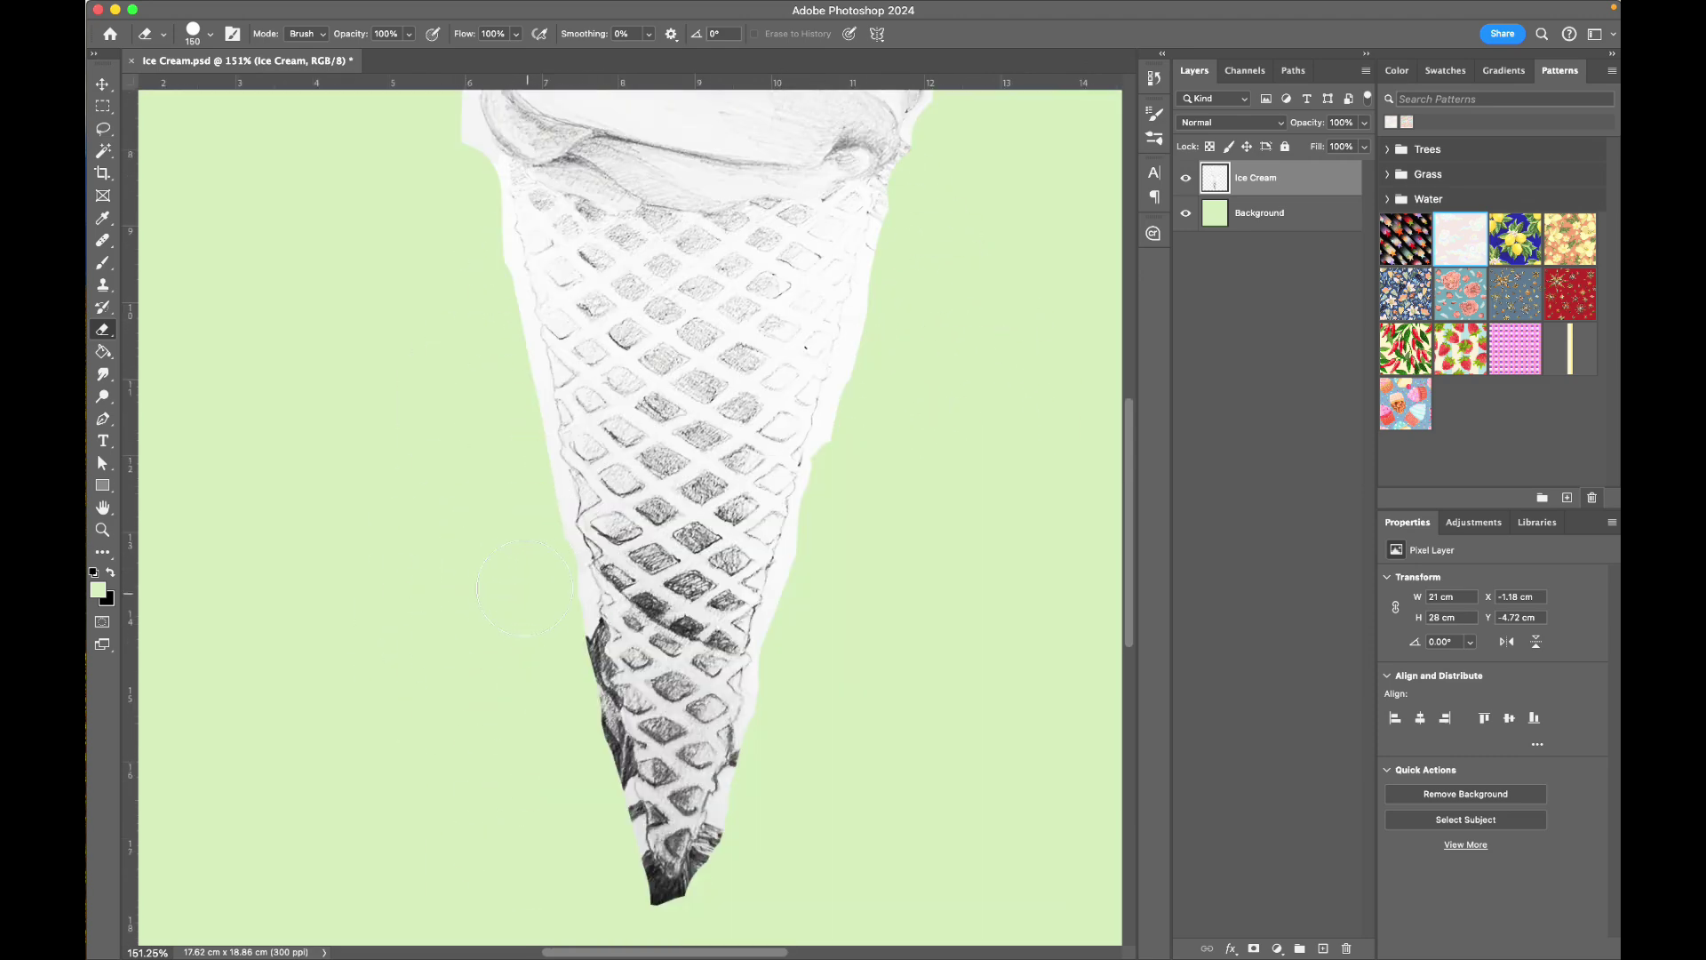
# Cut away a strip of paper beside the ice cream's upper right edge using a freehand Lasso selection with 0.5 px feather
pyautogui.scroll(10, 480, 498)
pyautogui.scroll(2, 475, 445)
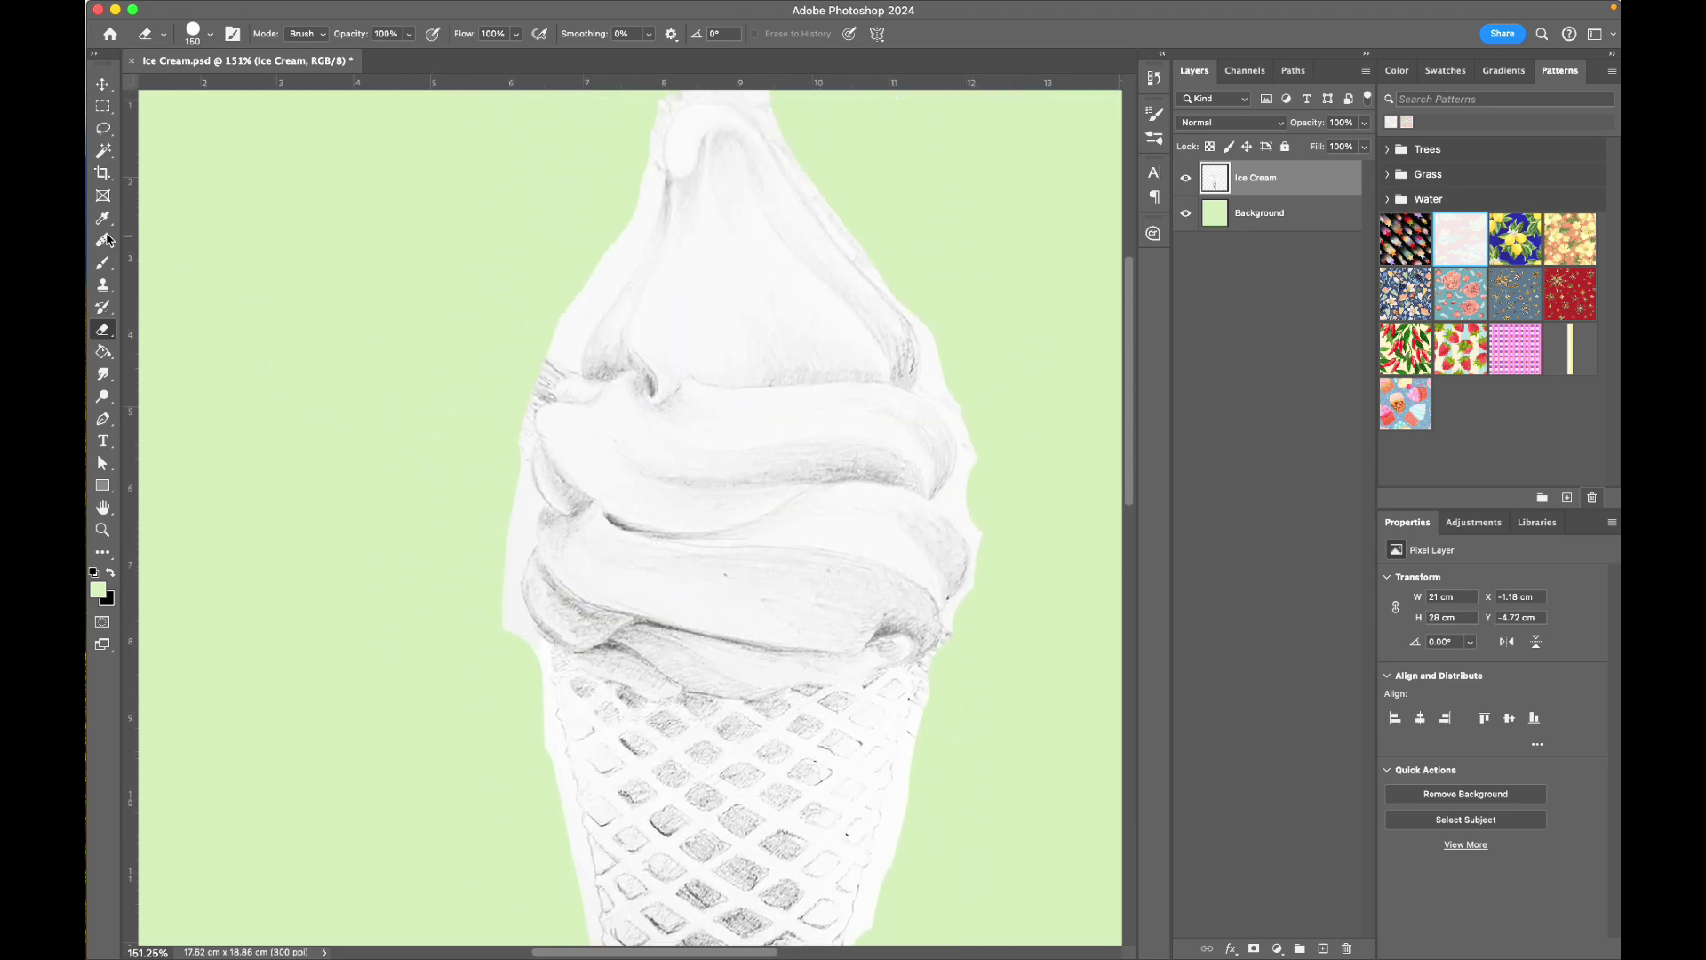
pyautogui.click(103, 128)
pyautogui.scroll(5, 975, 397)
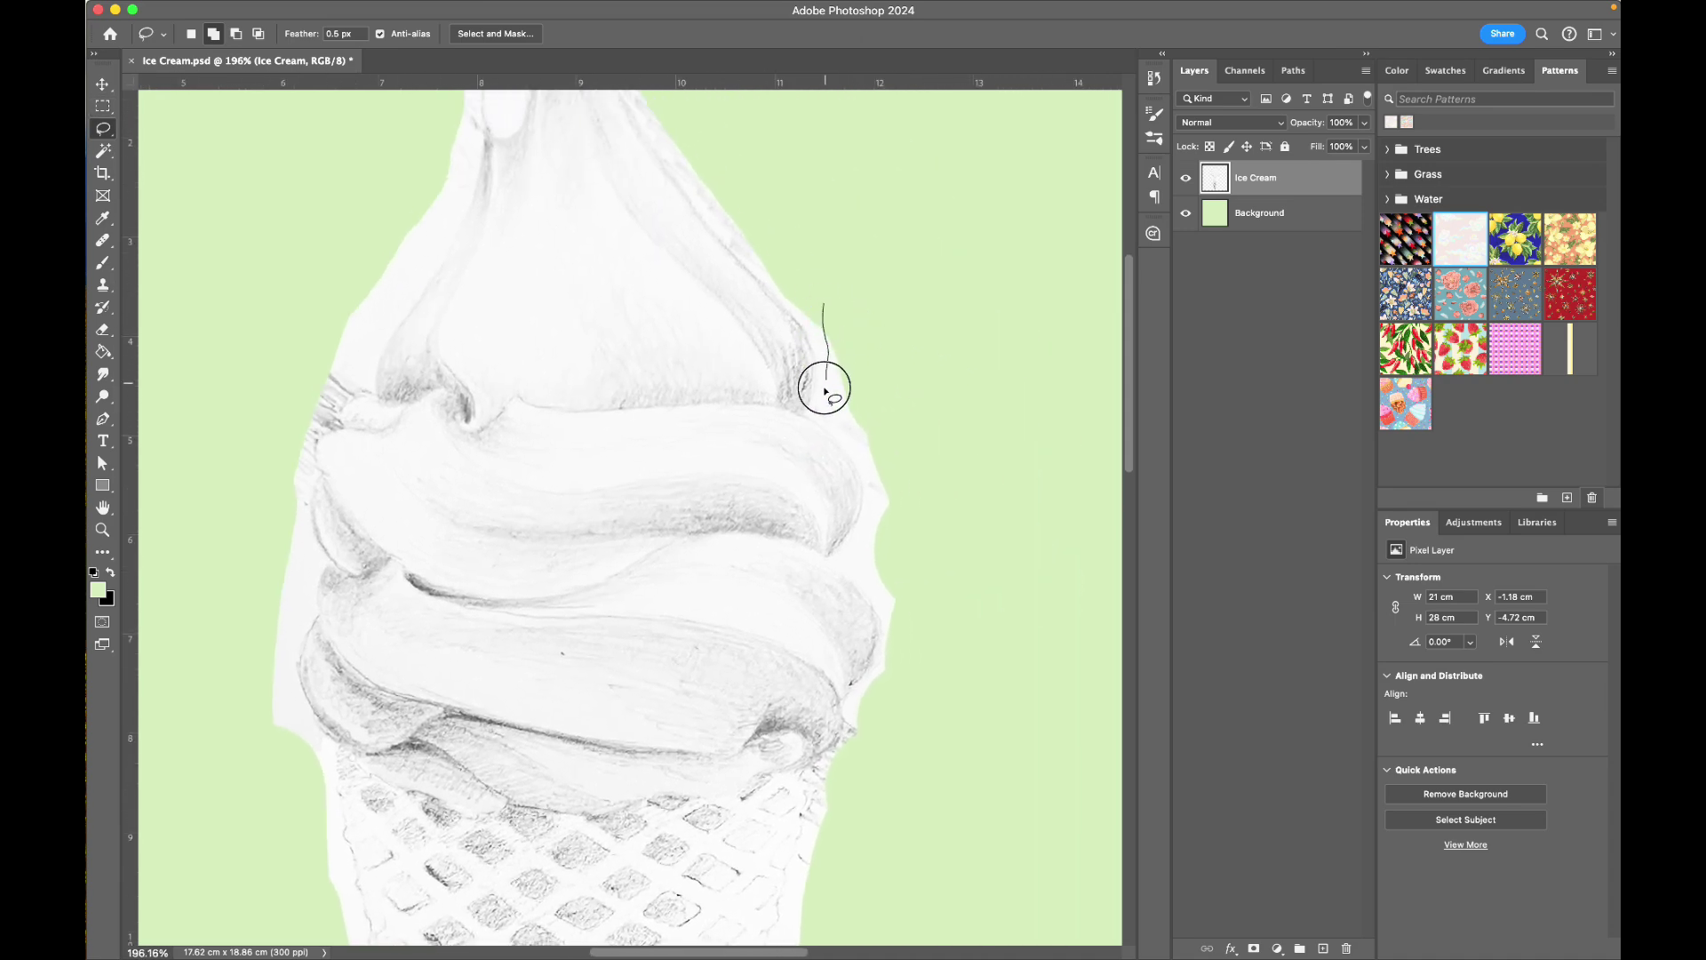
pyautogui.moveTo(825, 406); pyautogui.dragTo(831, 414)
pyautogui.moveTo(836, 326); pyautogui.dragTo(832, 322)
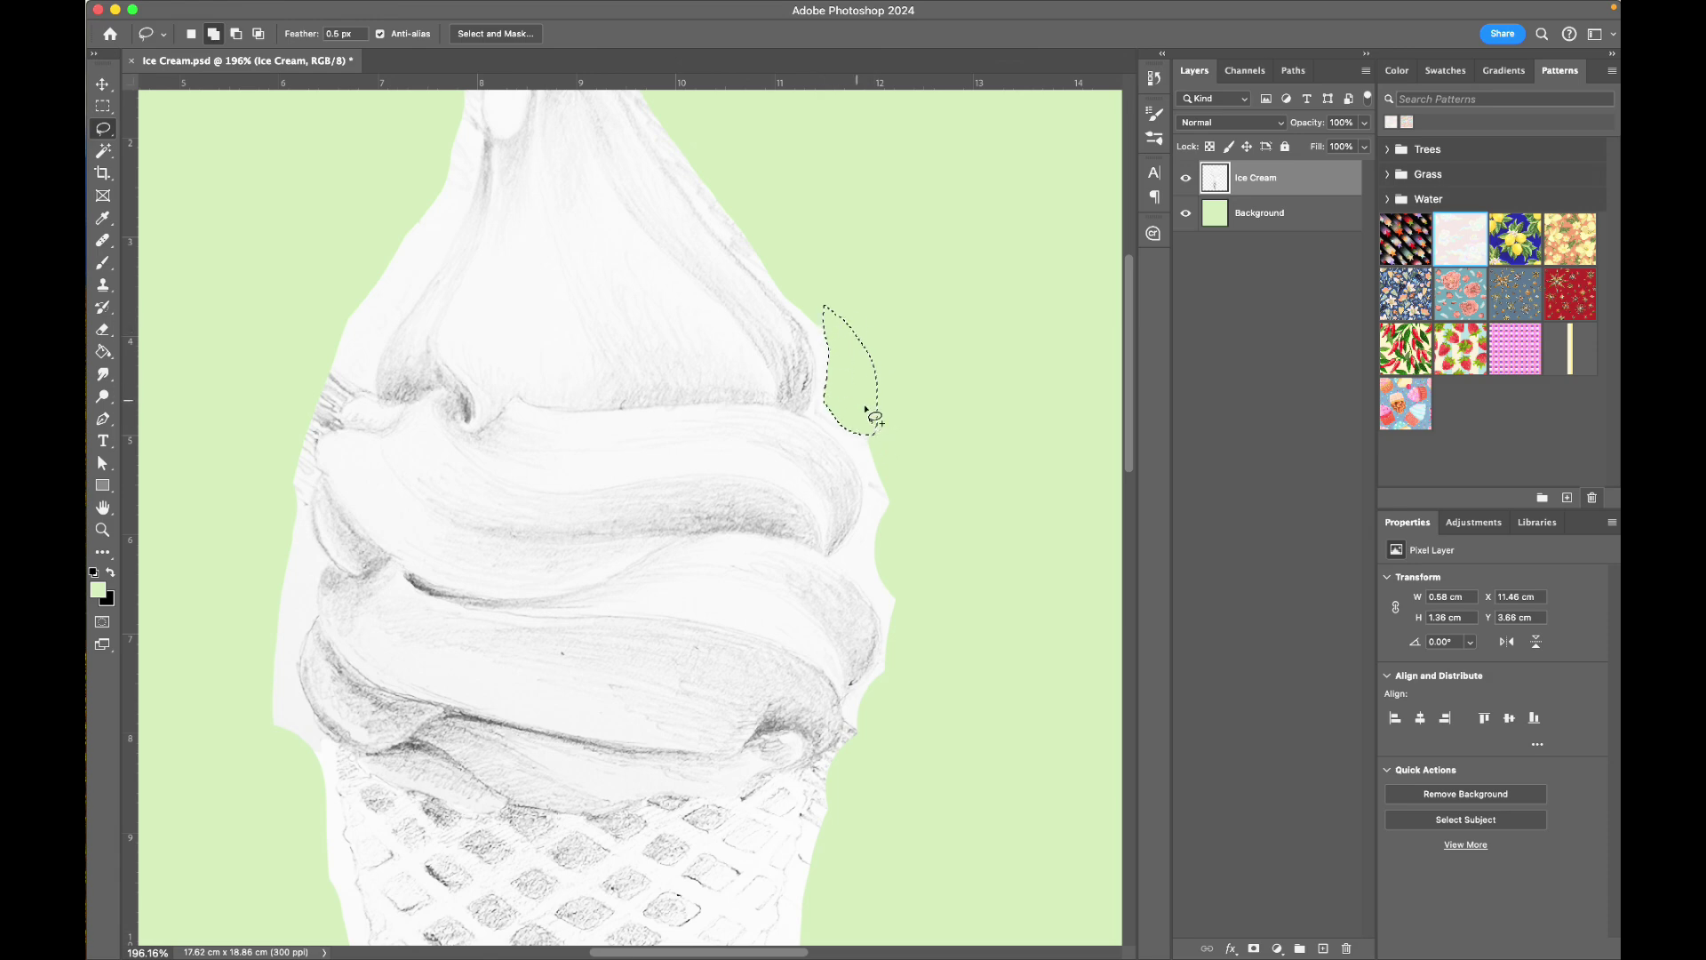
pyautogui.click(881, 415)
# Cut away more paper along the right edge of the middle swirl, using the Lasso with 0 px feather
pyautogui.scroll(5, 893, 405)
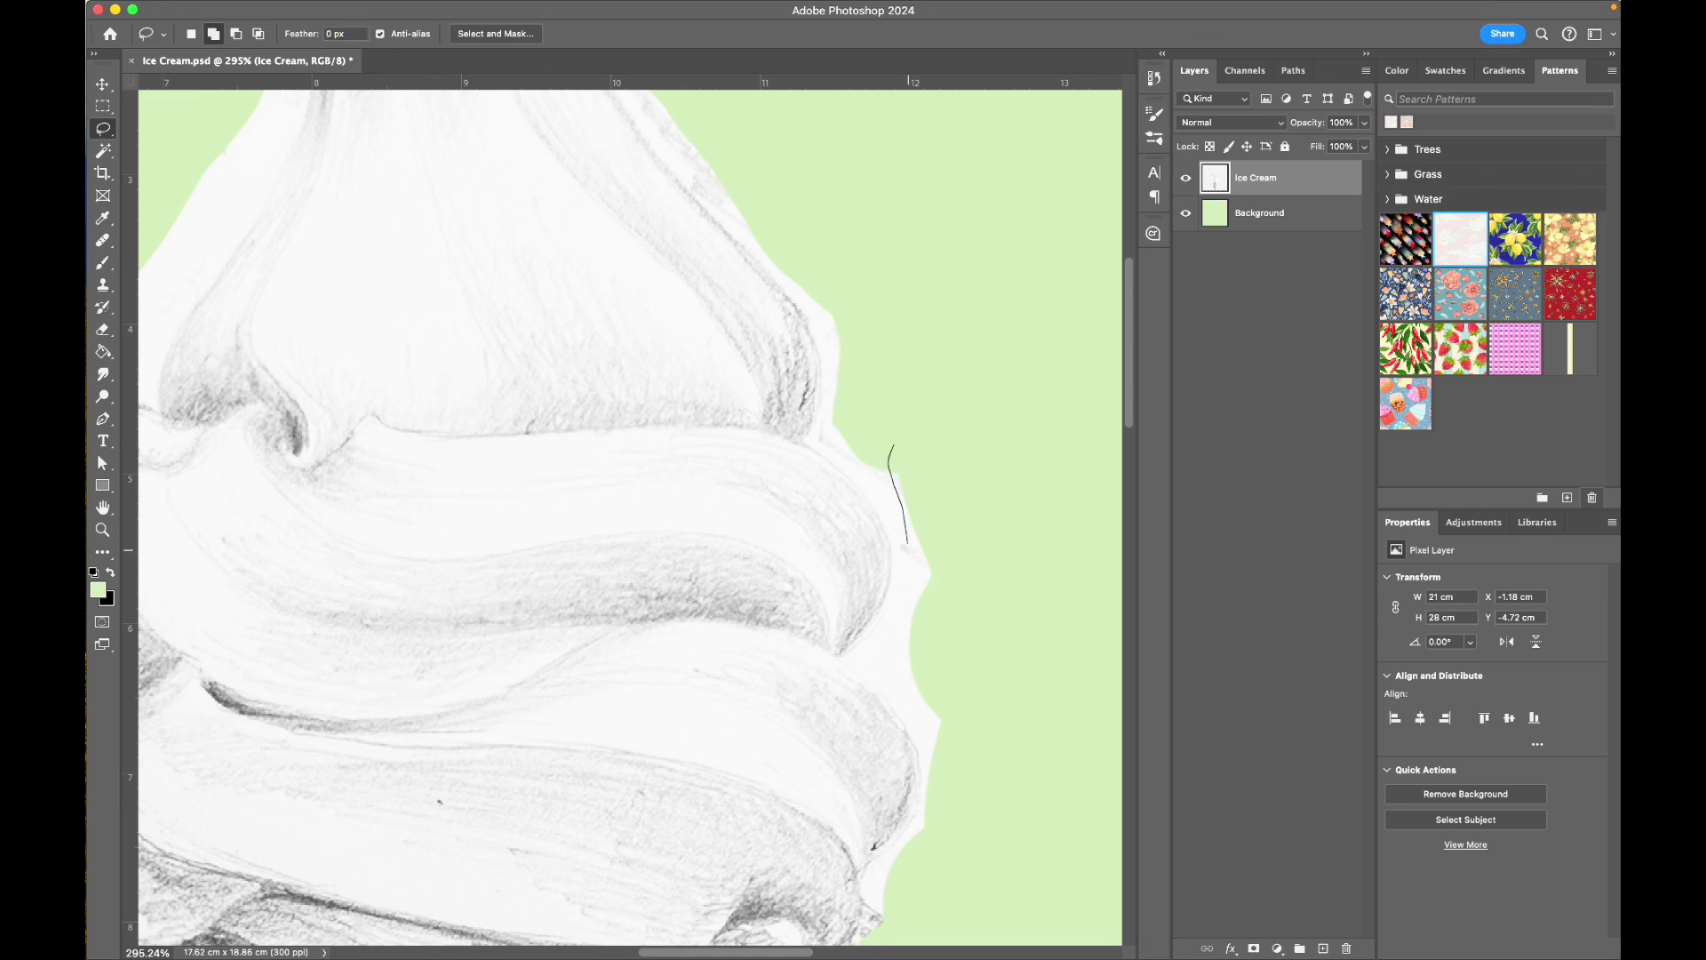
pyautogui.moveTo(895, 619)
pyautogui.mouseDown()
pyautogui.moveTo(942, 451)
pyautogui.moveTo(889, 446)
pyautogui.mouseUp()
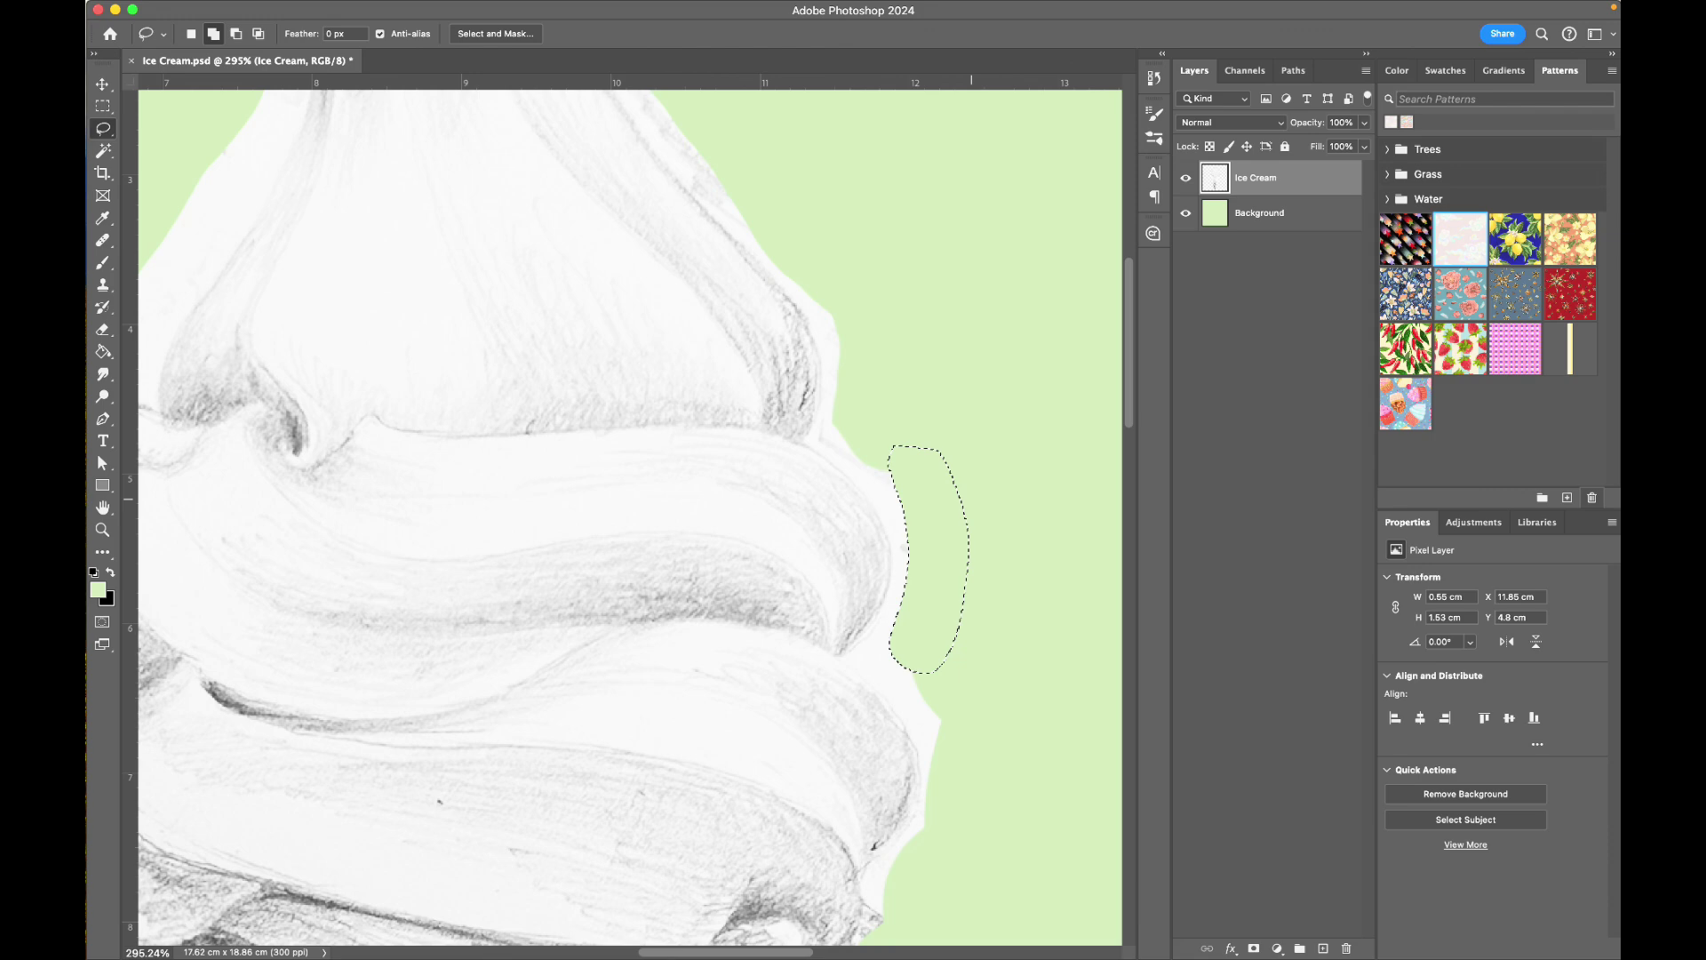
pyautogui.press('super+d')
pyautogui.moveTo(900, 530); pyautogui.dragTo(832, 297)
pyautogui.press('Delete')
pyautogui.press('super+d')
# Select the paper along the ice cream's right outline down to the cone rim with a 0.5 px feathered Lasso and delete it
pyautogui.moveTo(815, 429); pyautogui.dragTo(814, 288)
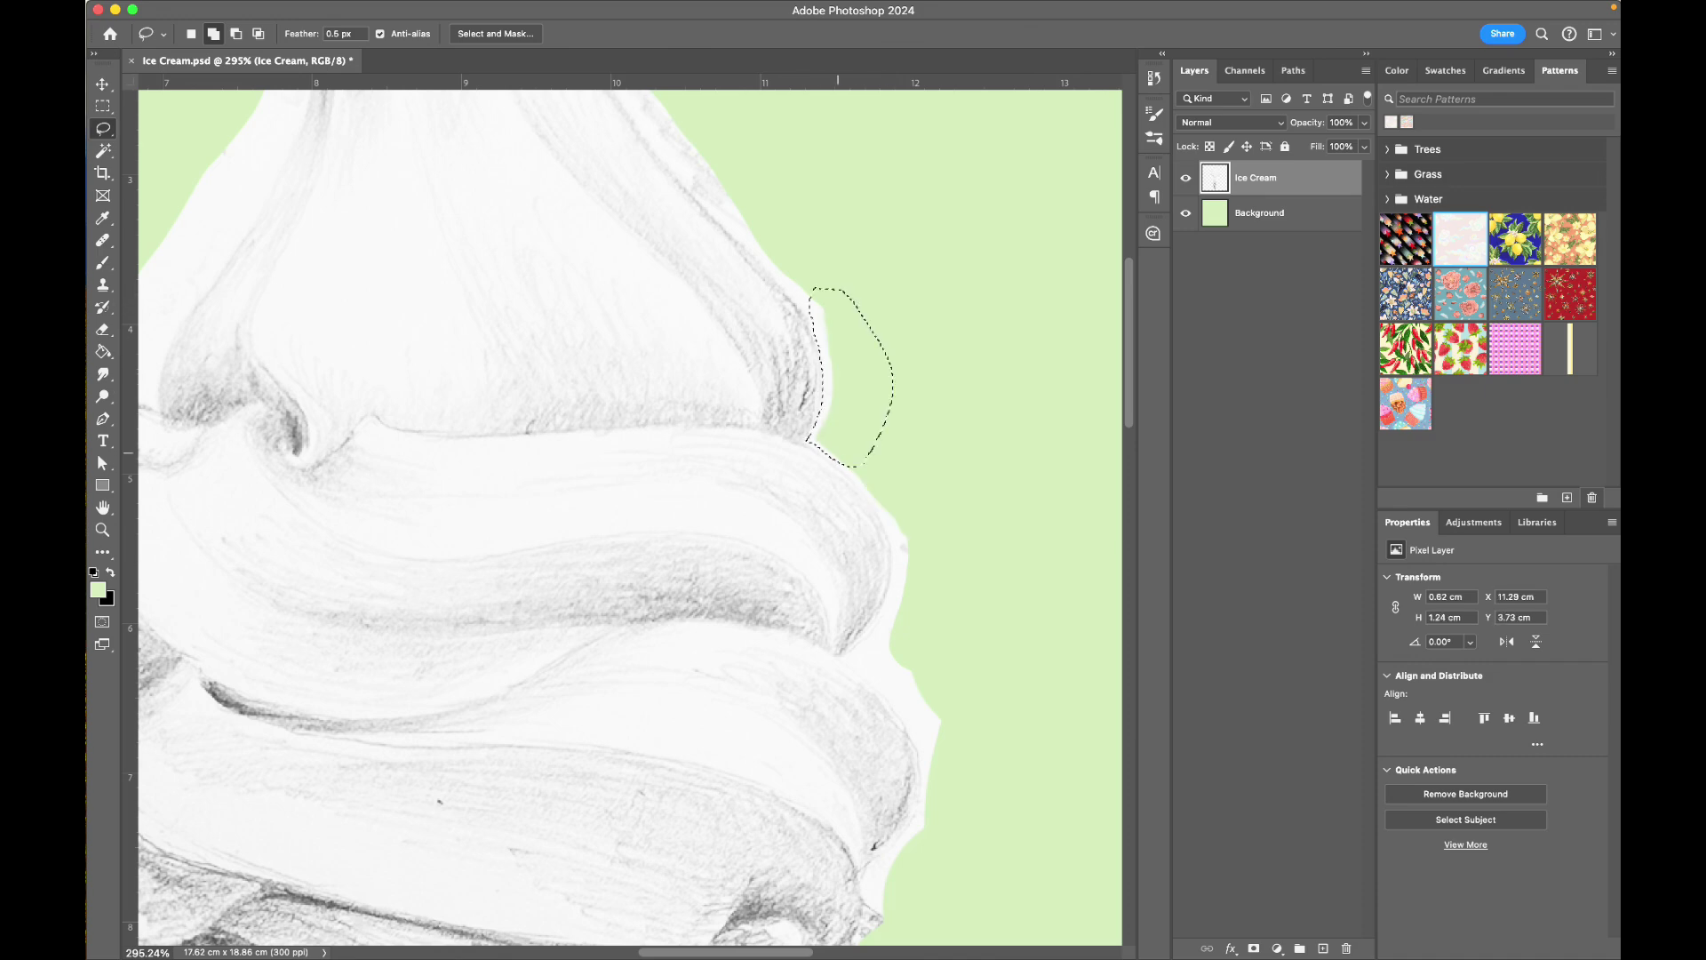
pyautogui.moveTo(849, 468); pyautogui.dragTo(893, 560)
pyautogui.moveTo(920, 689); pyautogui.dragTo(855, 463)
pyautogui.scroll(-5, 622, 515)
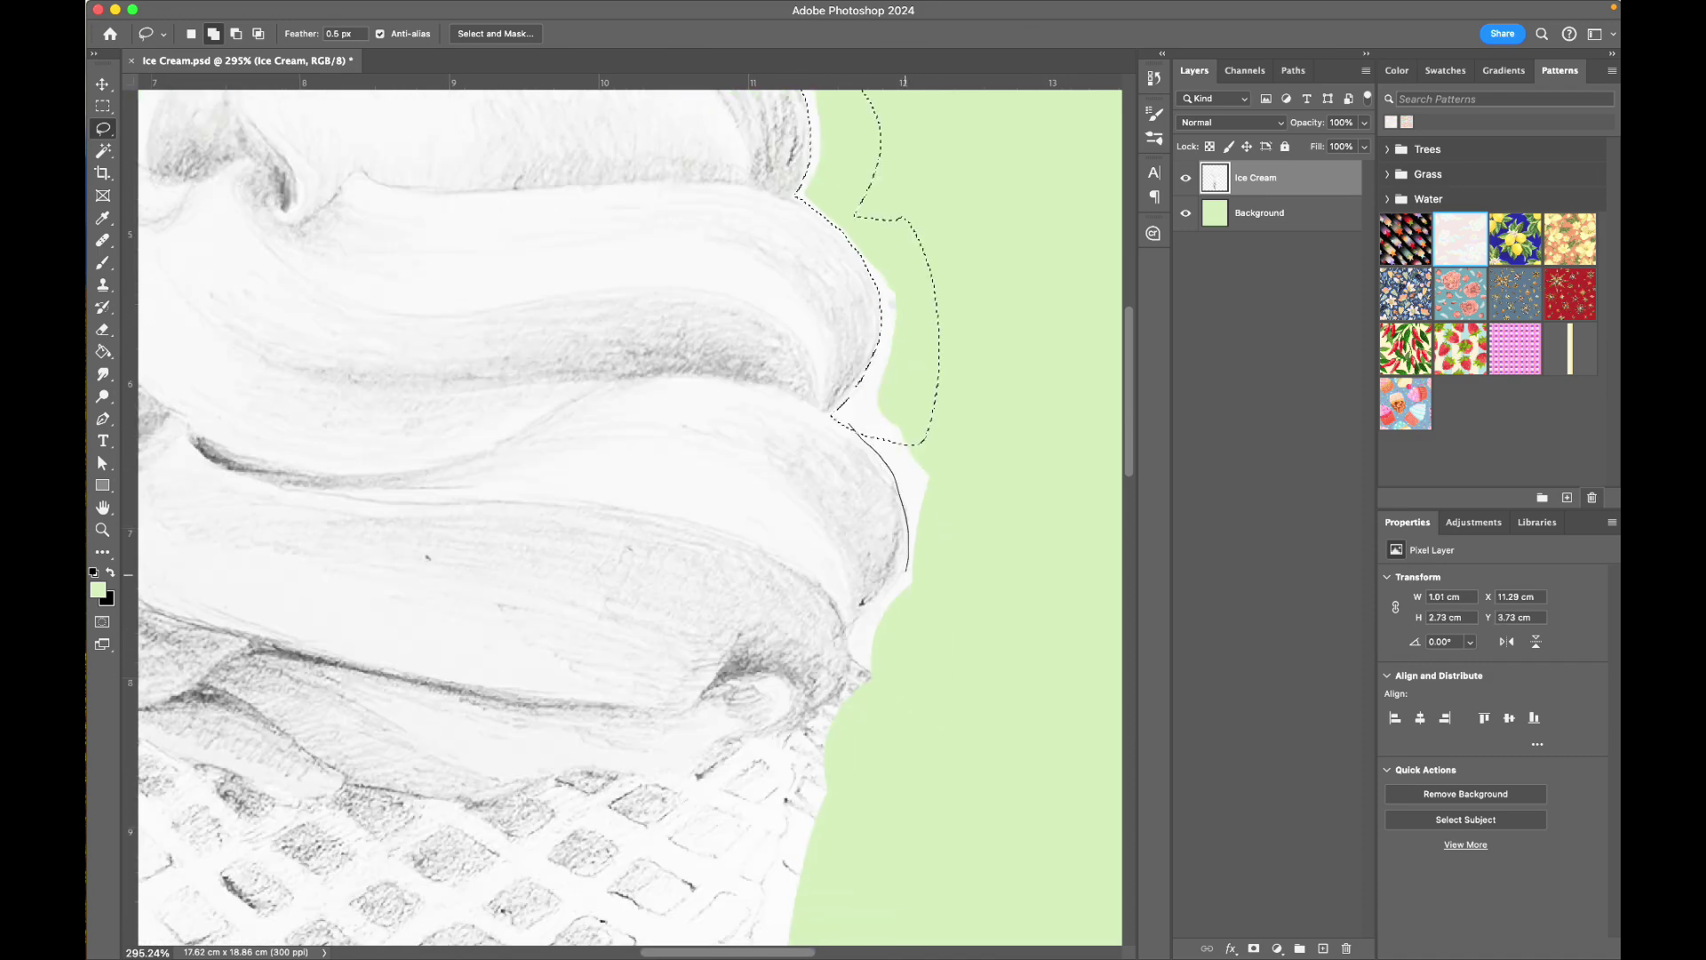
pyautogui.moveTo(907, 569); pyautogui.dragTo(942, 391)
pyautogui.scroll(-3, 942, 391)
pyautogui.moveTo(801, 608); pyautogui.dragTo(966, 424)
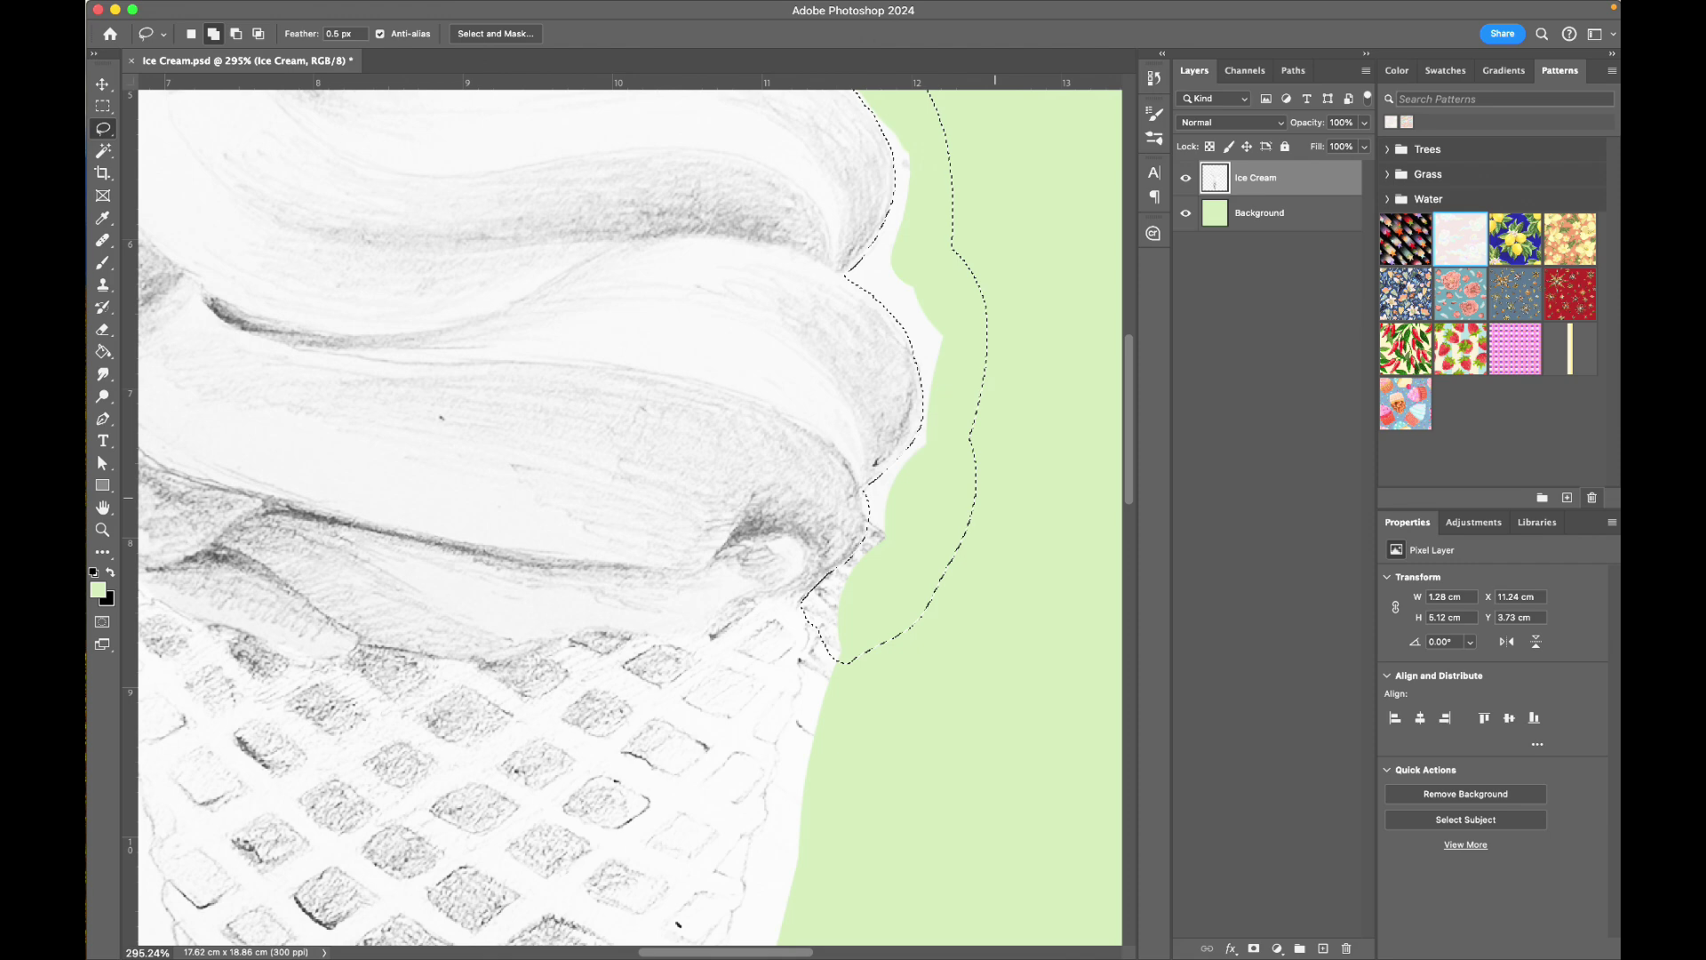
pyautogui.press('Delete')
pyautogui.press('super+d')
# Trim the remaining paper slivers around the lowest swirl's right bulge with small Lasso selections
pyautogui.scroll(-2, 942, 391)
pyautogui.moveTo(959, 338); pyautogui.dragTo(967, 309)
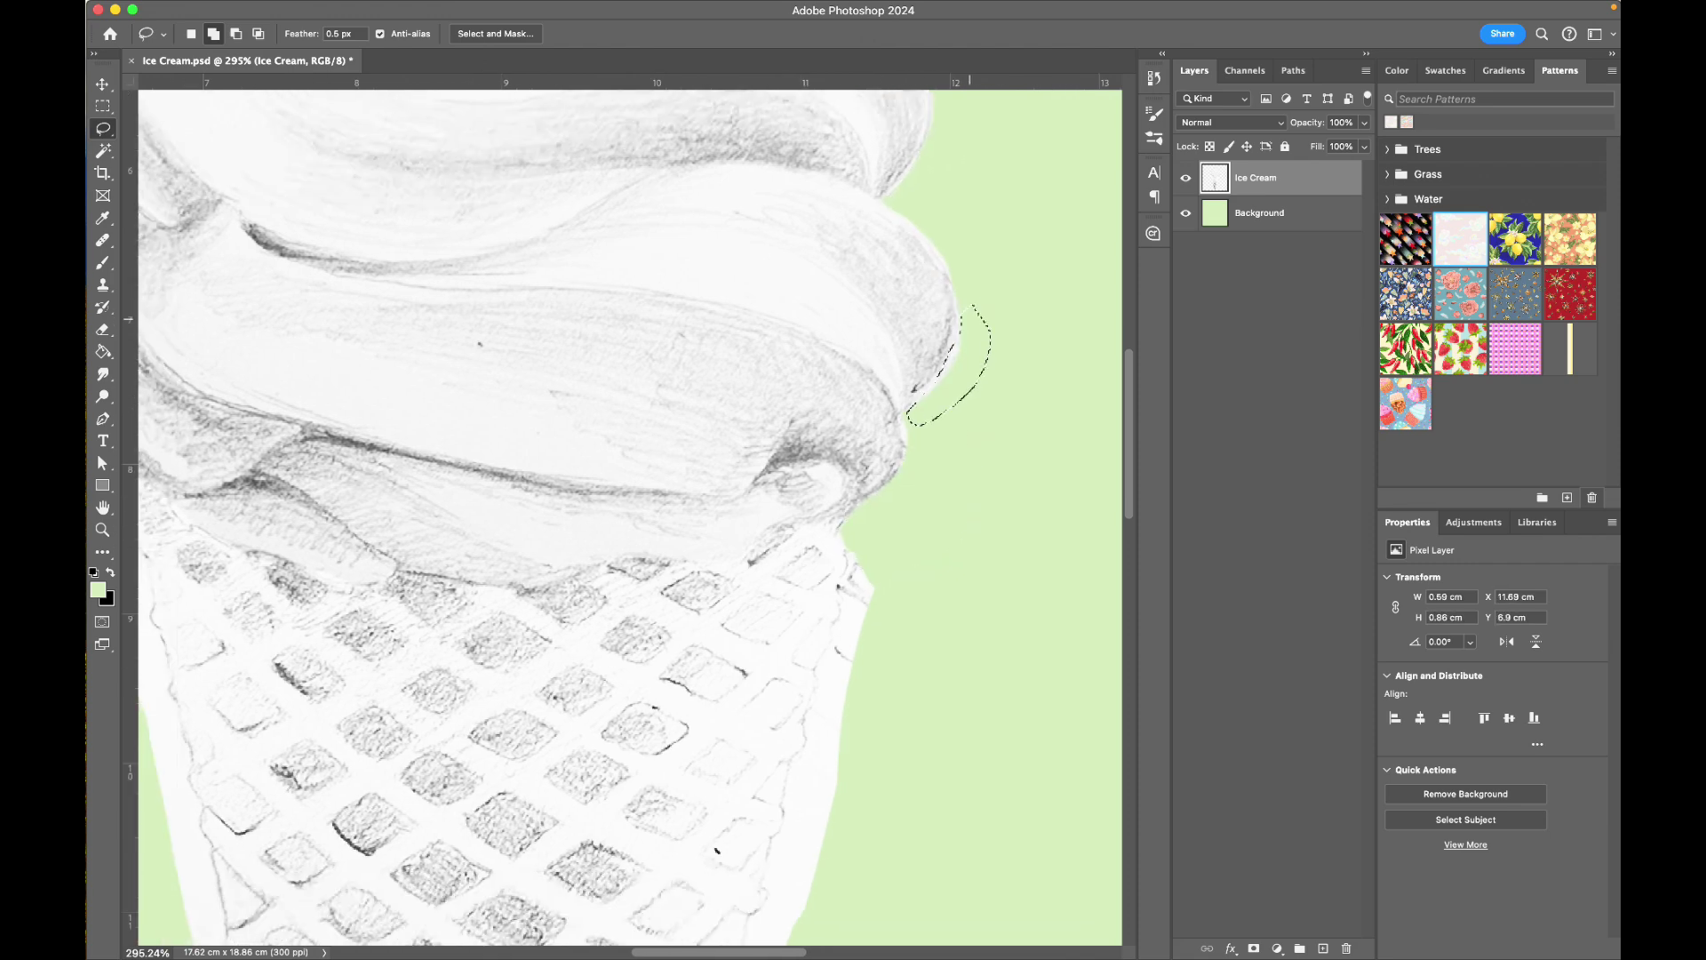
pyautogui.press('Delete')
pyautogui.press('super+d')
pyautogui.moveTo(905, 418); pyautogui.dragTo(926, 421)
pyautogui.press('Delete')
pyautogui.press('super+d')
# Lasso and delete the paper beside the cone's upper right rim, and reduce the eraser size to 60 px
pyautogui.moveTo(846, 542); pyautogui.dragTo(848, 559)
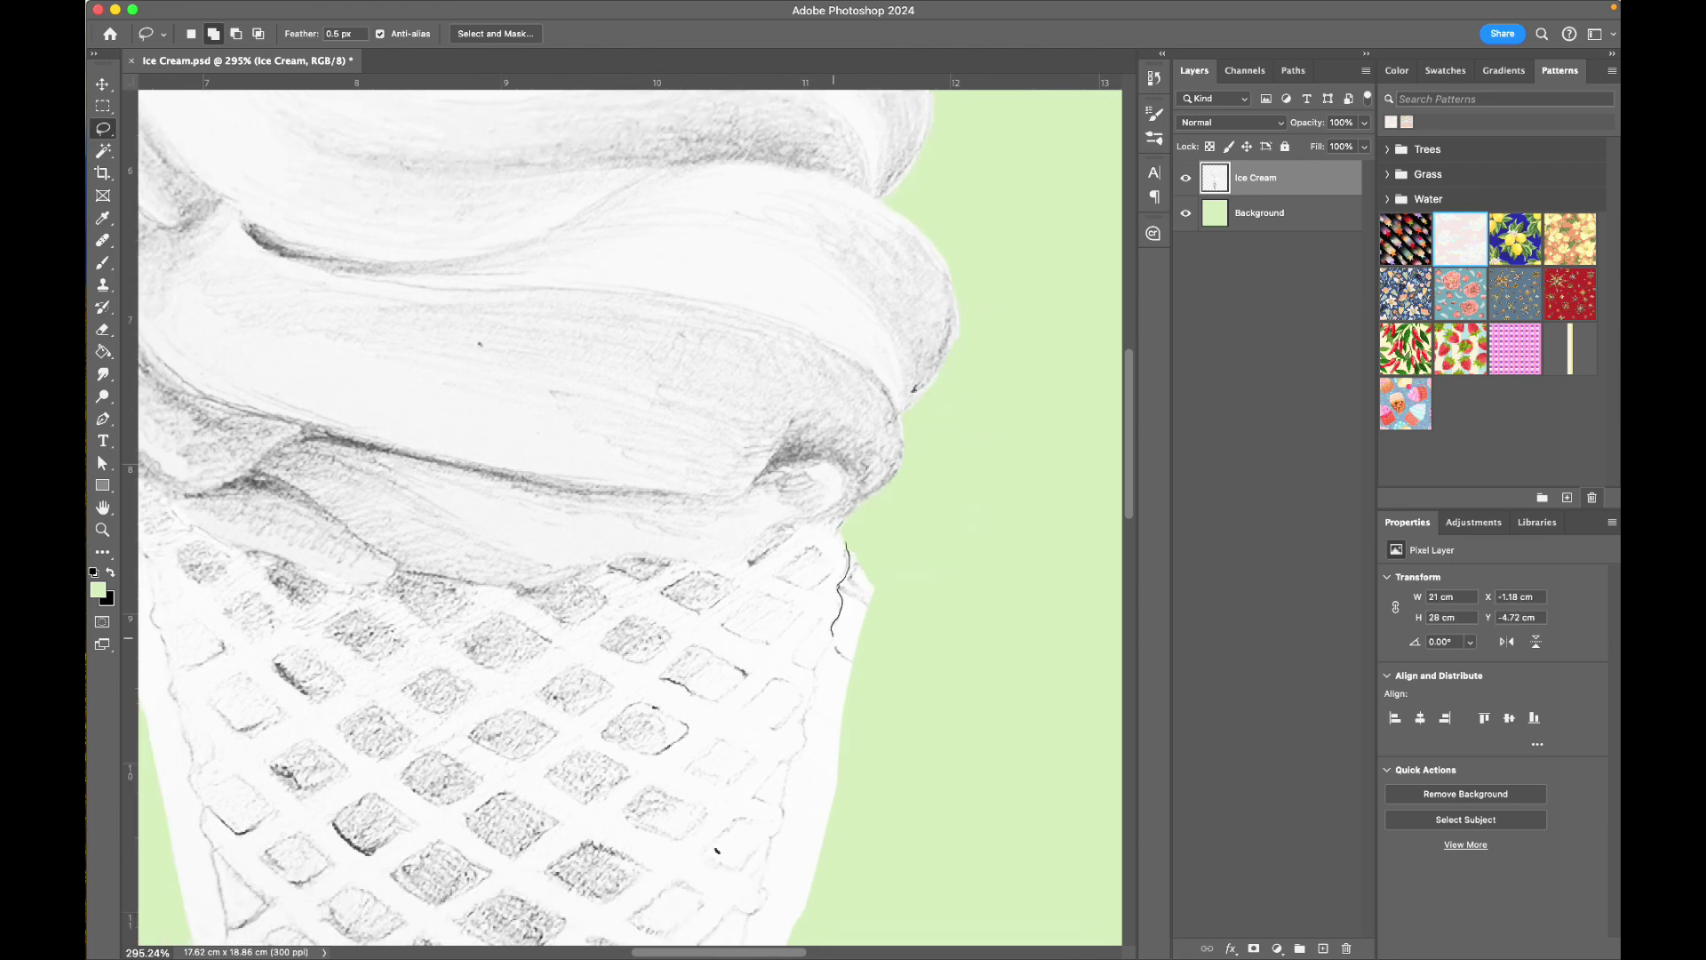
pyautogui.moveTo(834, 638); pyautogui.dragTo(858, 542)
pyautogui.scroll(-4, 871, 533)
pyautogui.press('Delete')
pyautogui.scroll(4, 933, 427)
pyautogui.press('super+d')
pyautogui.press('e')
pyautogui.press('[')
pyautogui.press('[')
pyautogui.press('[')
pyautogui.press('[')
pyautogui.press('[')
pyautogui.press('[')
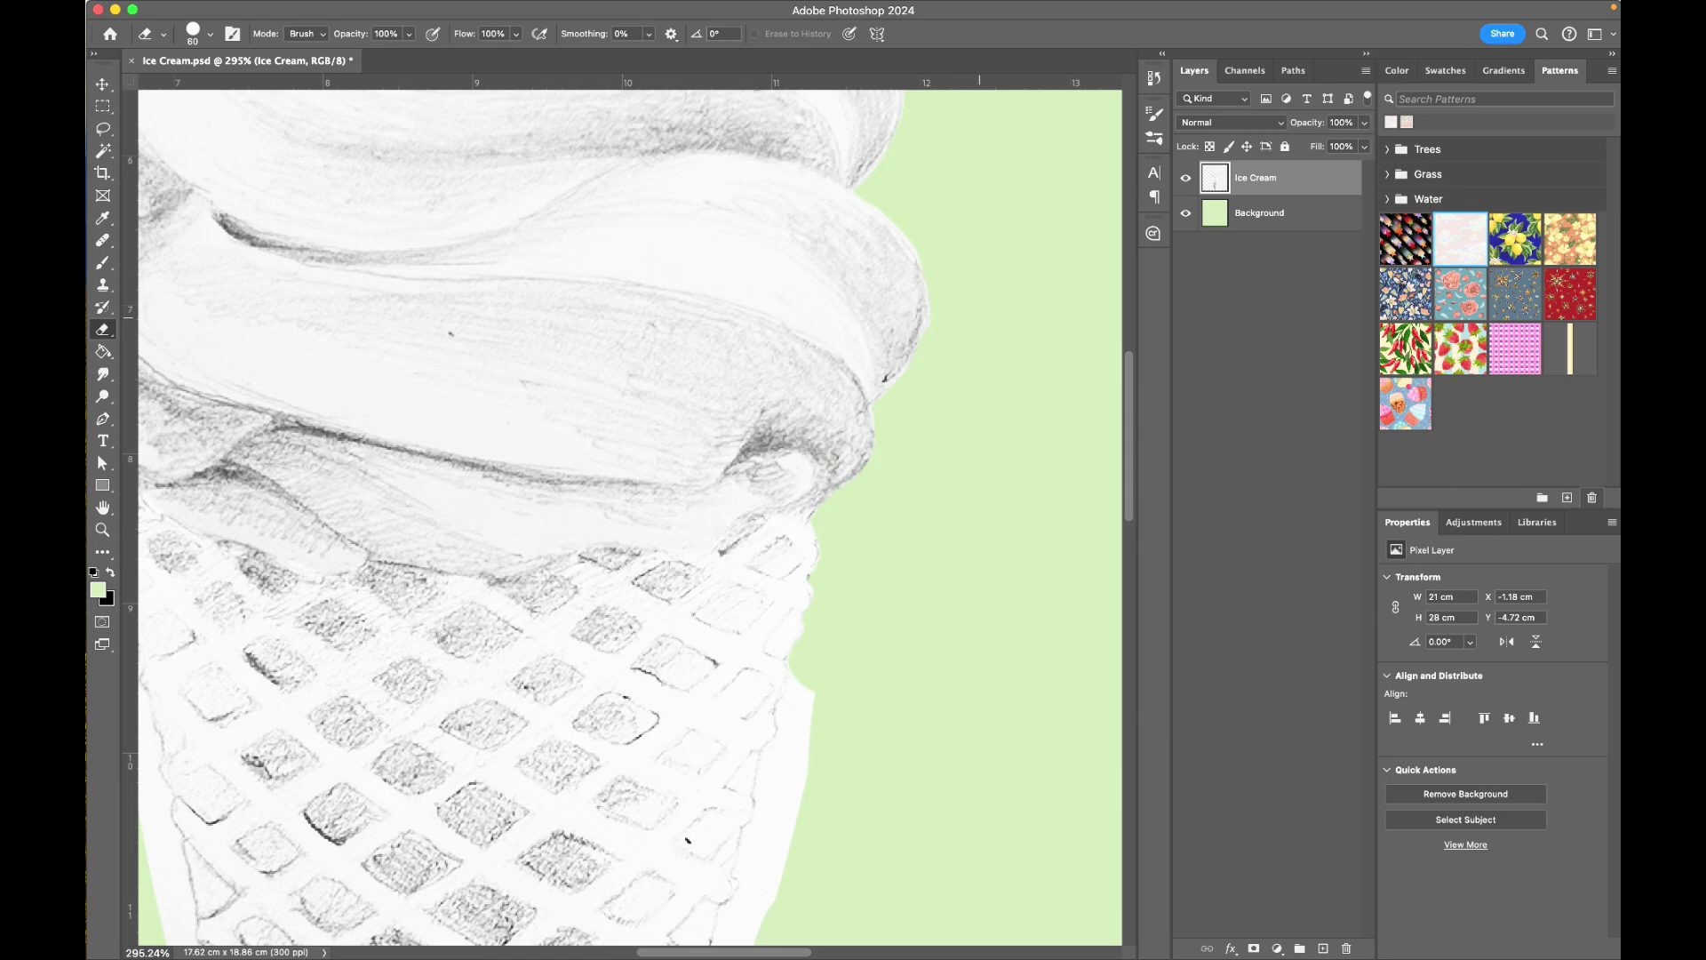
# Select the paper and leaves along the cone's right edge and around its tip with added Lasso selections, and delete them
pyautogui.press('l')
pyautogui.scroll(-4, 622, 516)
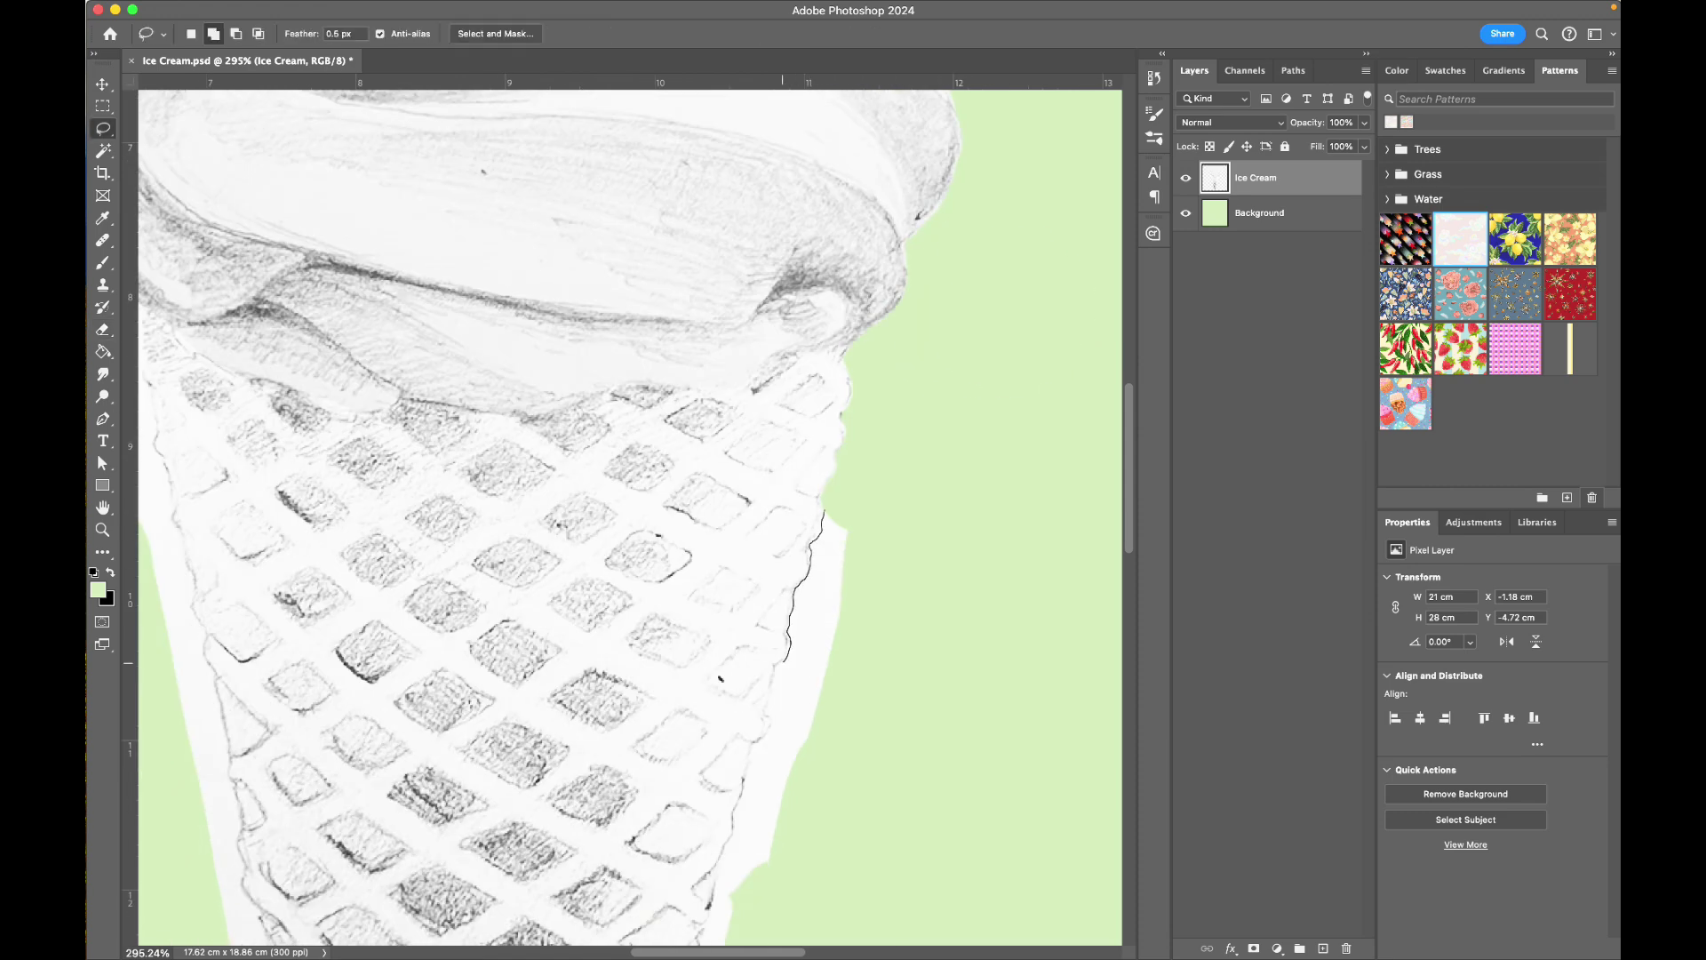
pyautogui.moveTo(766, 713); pyautogui.dragTo(890, 531)
pyautogui.scroll(-8, 890, 530)
pyautogui.moveTo(766, 385); pyautogui.dragTo(753, 448)
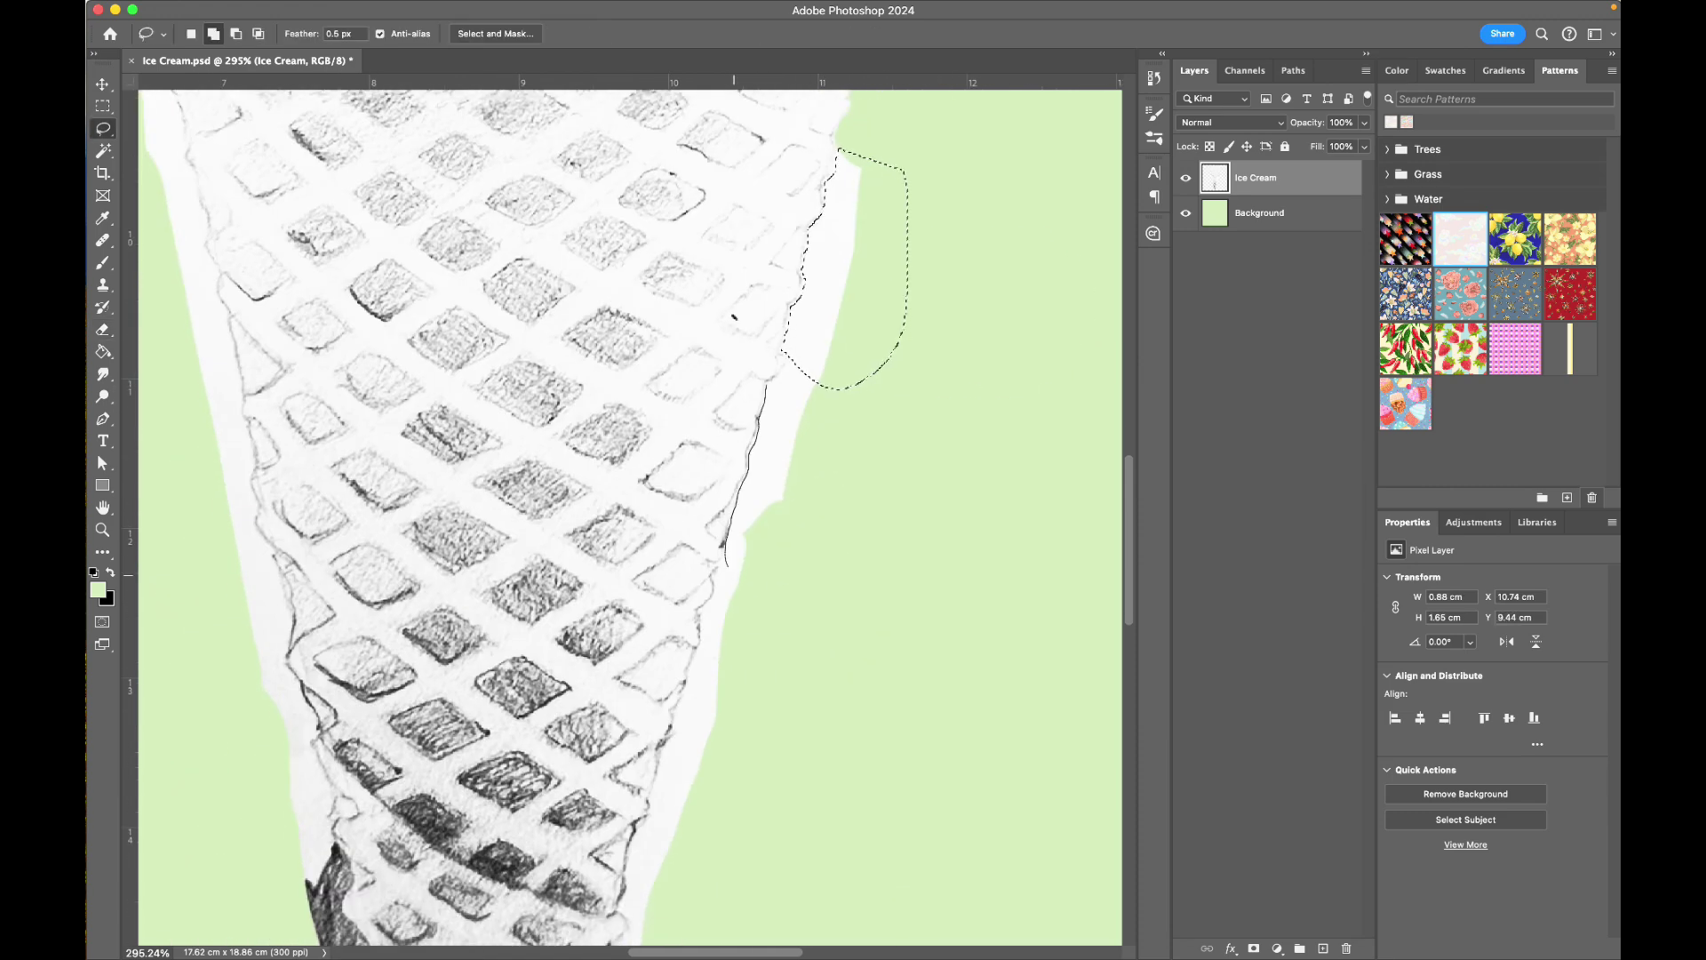
pyautogui.moveTo(729, 569)
pyautogui.mouseDown()
pyautogui.moveTo(782, 370)
pyautogui.moveTo(770, 382)
pyautogui.mouseUp()
pyautogui.scroll(-4, 622, 515)
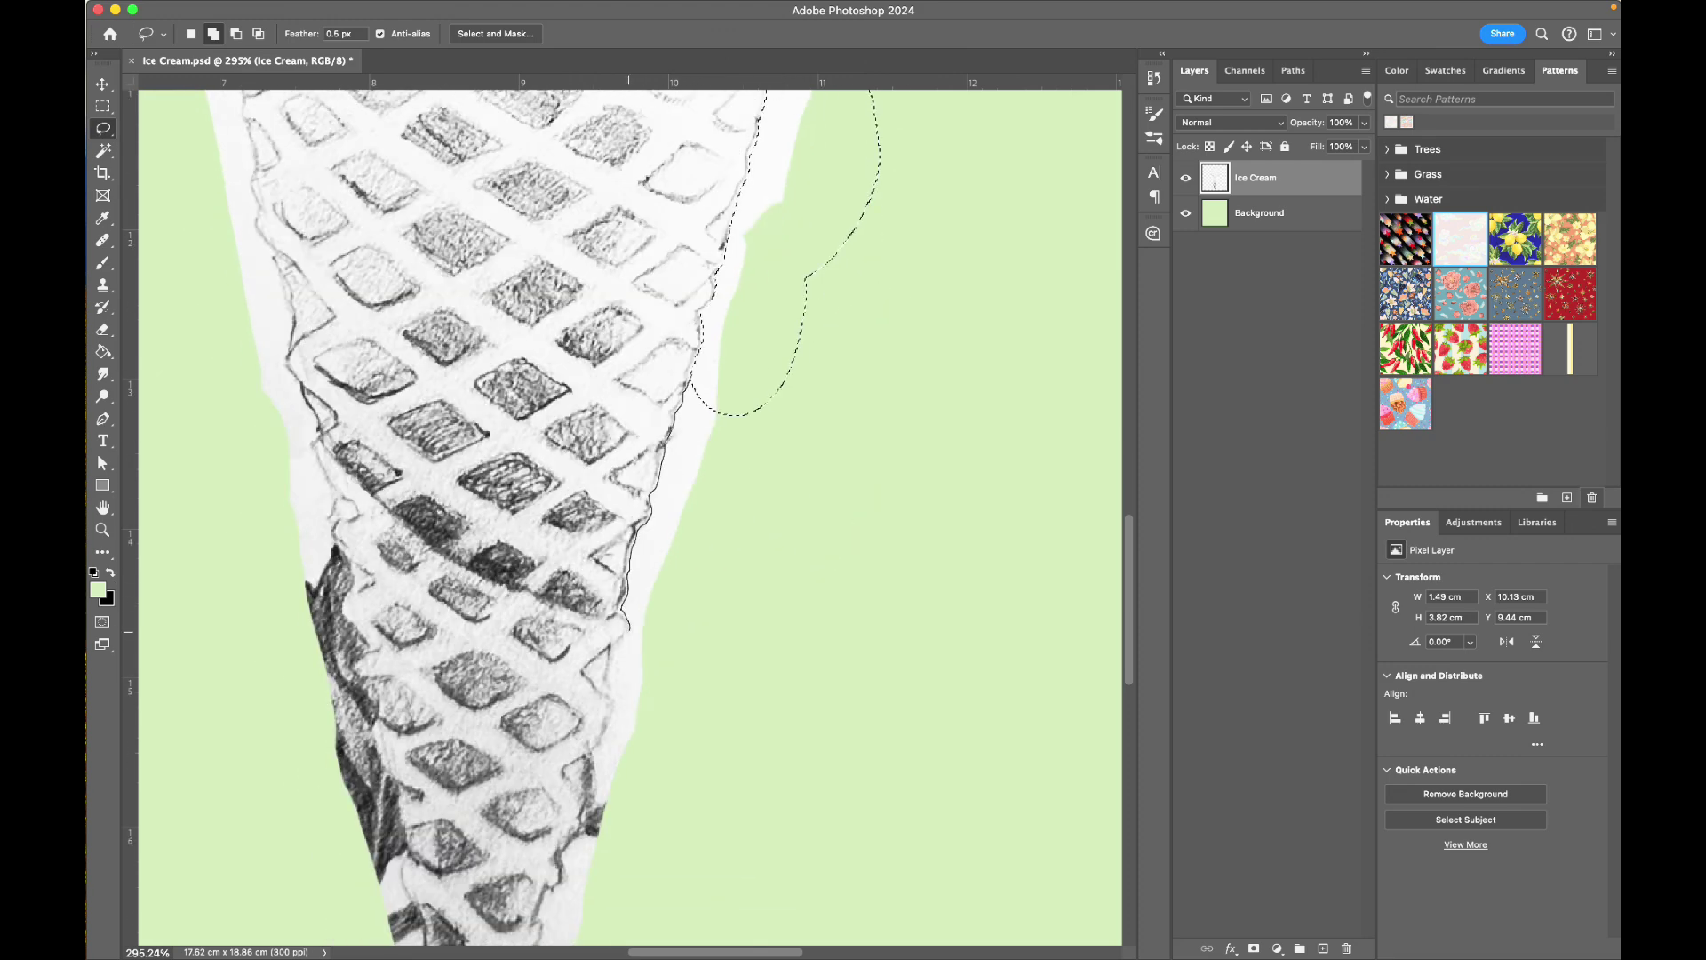
pyautogui.moveTo(630, 715); pyautogui.dragTo(710, 382)
pyautogui.scroll(-6, 711, 426)
pyautogui.moveTo(629, 416)
pyautogui.mouseDown()
pyautogui.moveTo(622, 522)
pyautogui.moveTo(648, 413)
pyautogui.mouseUp()
pyautogui.scroll(-4, 687, 421)
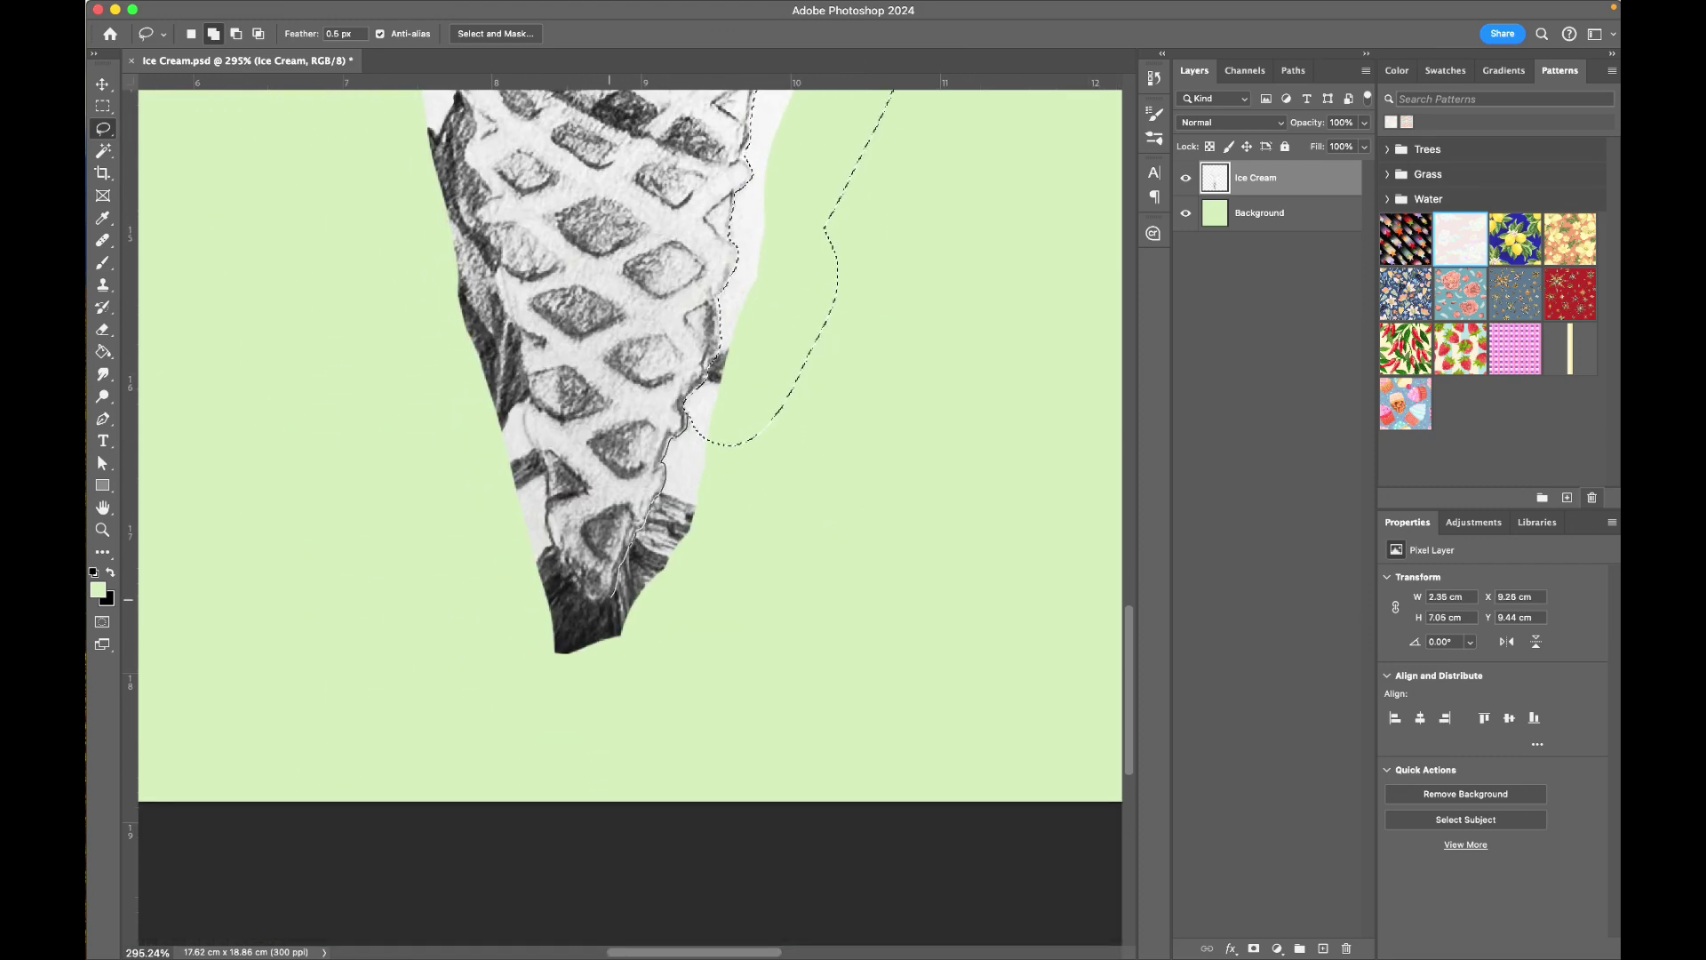
pyautogui.moveTo(610, 599); pyautogui.dragTo(729, 462)
pyautogui.moveTo(530, 563)
pyautogui.mouseDown()
pyautogui.moveTo(499, 480)
pyautogui.moveTo(611, 606)
pyautogui.moveTo(516, 560)
pyautogui.mouseUp()
pyautogui.press('Delete')
pyautogui.press('super+d')
# Lasso and delete the dark leaves and paper along the lower left edge of the cone
pyautogui.scroll(10, 551, 444)
pyautogui.moveTo(527, 414); pyautogui.dragTo(587, 504)
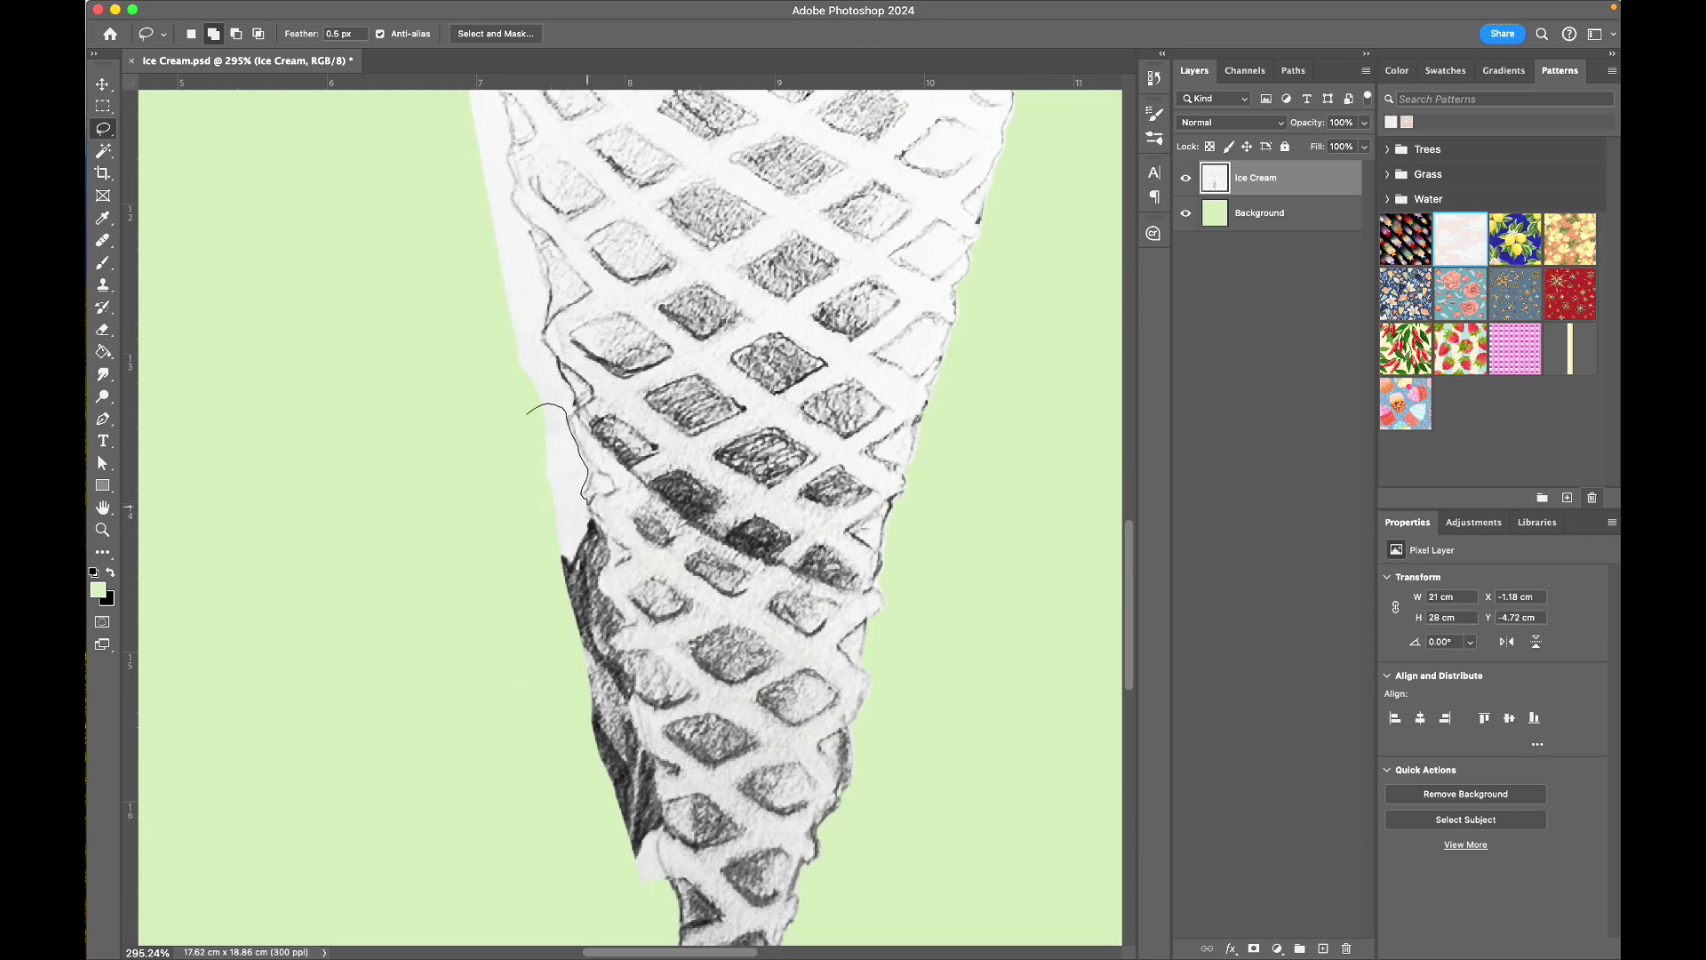
pyautogui.scroll(-7, 533, 462)
pyautogui.moveTo(634, 722)
pyautogui.mouseDown()
pyautogui.moveTo(515, 422)
pyautogui.moveTo(538, 444)
pyautogui.mouseUp()
pyautogui.press('Delete')
pyautogui.press('super+d')
# Lasso and delete the paper beside the middle of the cone's left edge
pyautogui.scroll(12, 524, 427)
pyautogui.moveTo(481, 382)
pyautogui.mouseDown()
pyautogui.moveTo(544, 474)
pyautogui.moveTo(442, 367)
pyautogui.mouseUp()
pyautogui.press('Delete')
pyautogui.press('super+d')
# Select the paper along the cone's upper left edge with several joined Lasso selections and delete it
pyautogui.scroll(10, 453, 423)
pyautogui.moveTo(351, 290)
pyautogui.mouseDown()
pyautogui.moveTo(392, 313)
pyautogui.moveTo(314, 358)
pyautogui.mouseUp()
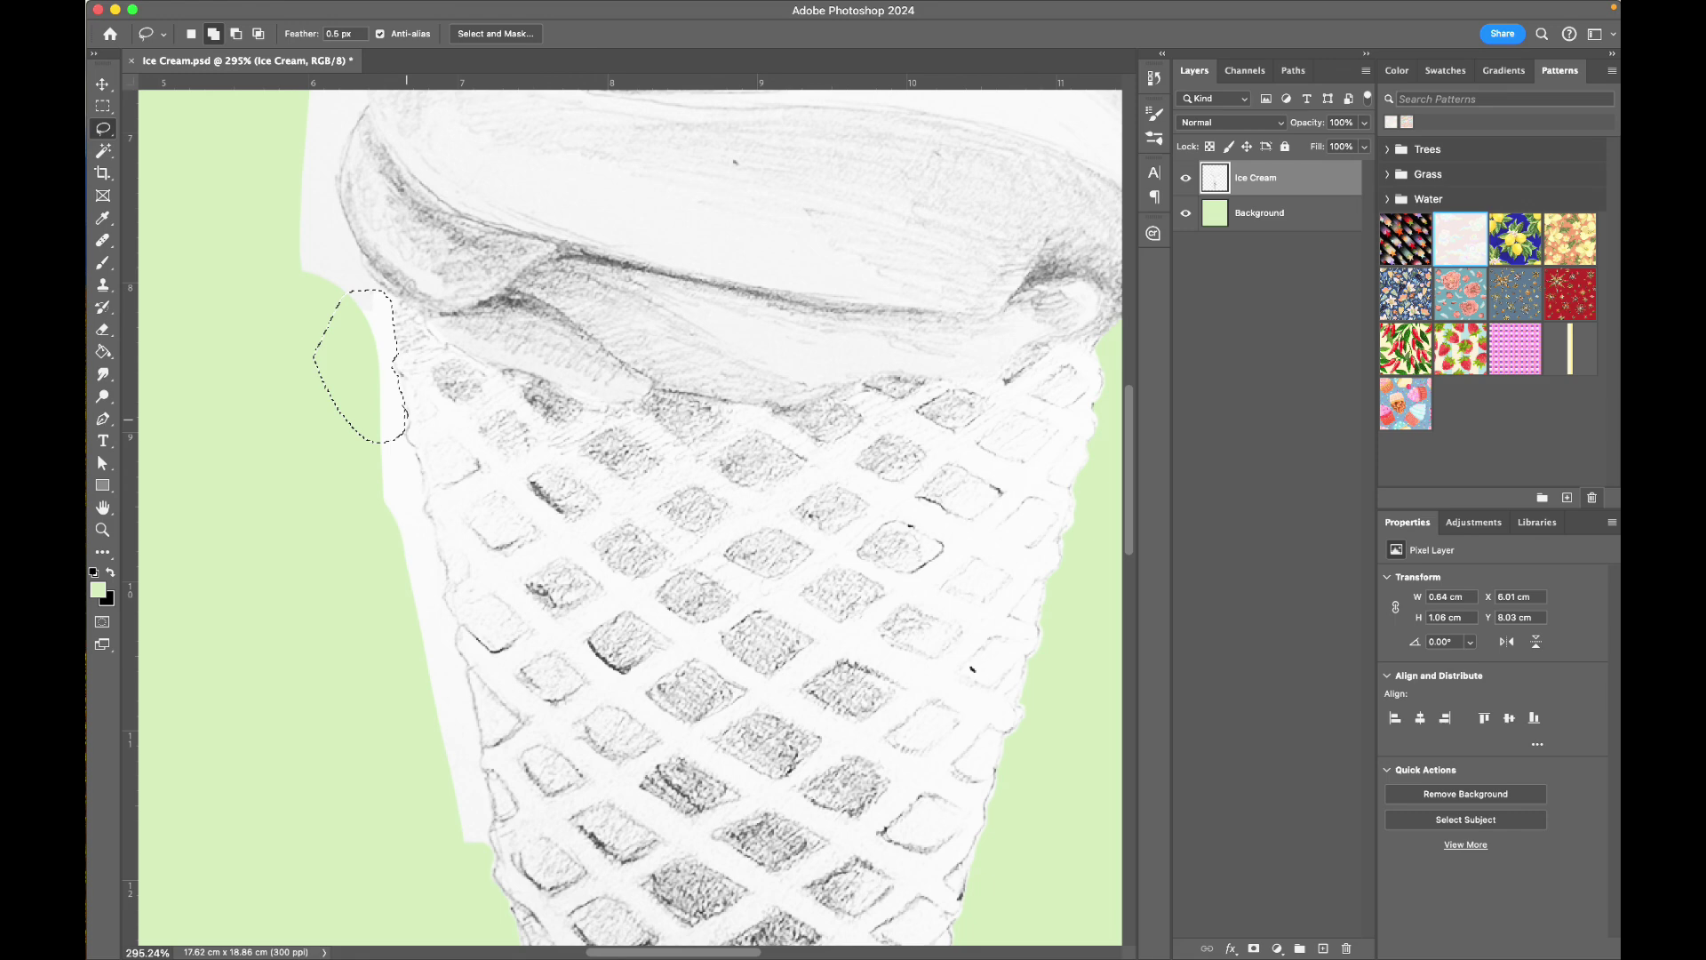
pyautogui.moveTo(405, 434); pyautogui.dragTo(354, 458)
pyautogui.moveTo(434, 535); pyautogui.dragTo(391, 569)
pyautogui.moveTo(455, 633)
pyautogui.mouseDown()
pyautogui.moveTo(483, 769)
pyautogui.moveTo(392, 636)
pyautogui.mouseUp()
pyautogui.press('Delete')
pyautogui.press('super+d')
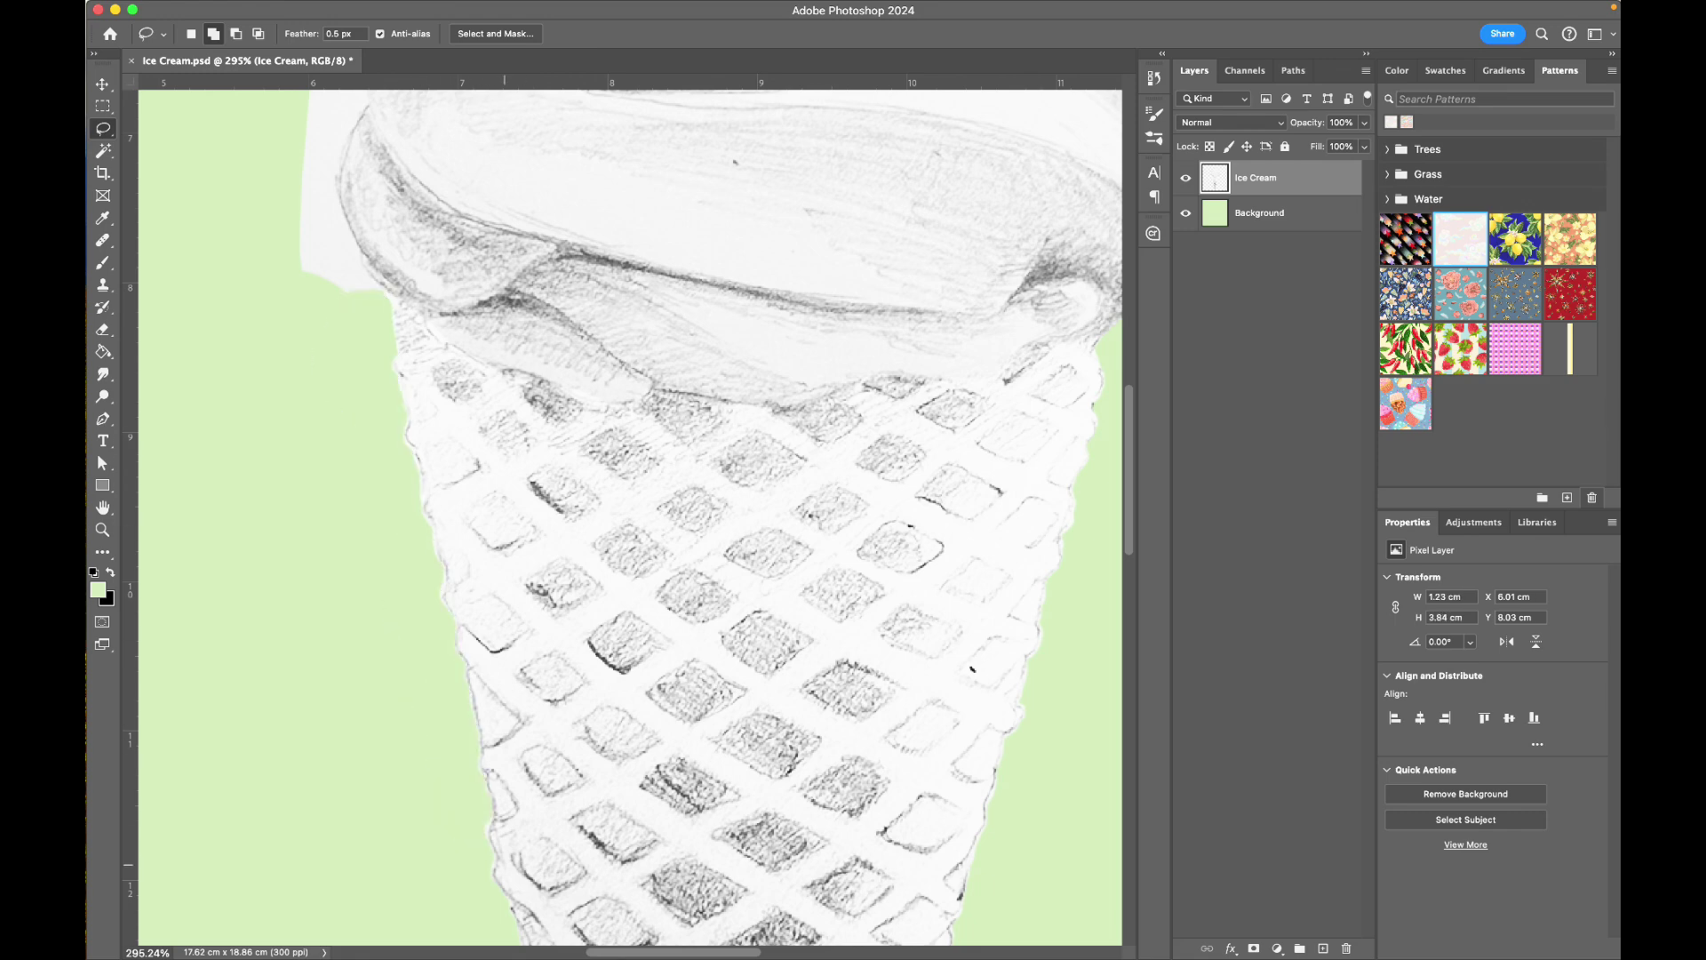
# Lasso and delete the paper outside the left edge of the lower ice cream swirls
pyautogui.scroll(10, 456, 694)
pyautogui.moveTo(432, 312); pyautogui.dragTo(337, 384)
pyautogui.moveTo(430, 488)
pyautogui.mouseDown()
pyautogui.moveTo(400, 669)
pyautogui.moveTo(349, 497)
pyautogui.mouseUp()
pyautogui.press('Delete')
pyautogui.press('super+d')
# Select the paper and scribbles along the ice cream's upper left outline up to the peak, and delete them
pyautogui.scroll(10, 508, 612)
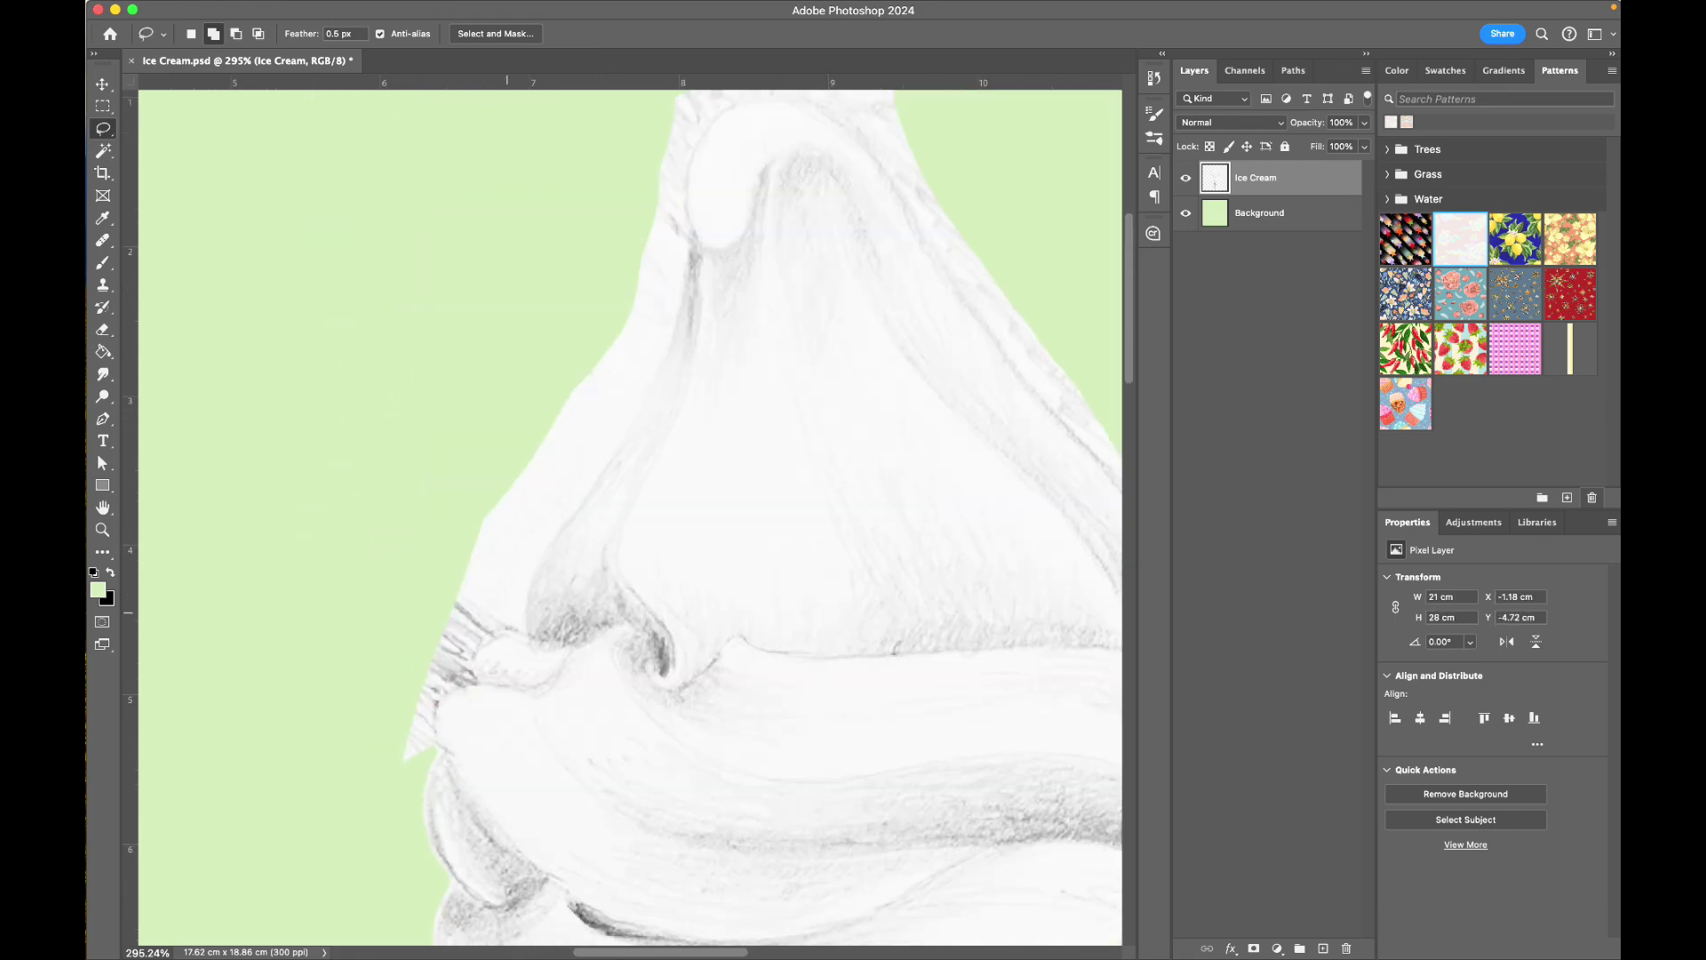
pyautogui.moveTo(523, 620); pyautogui.dragTo(396, 782)
pyautogui.moveTo(569, 493); pyautogui.dragTo(503, 451)
pyautogui.moveTo(653, 355); pyautogui.dragTo(603, 292)
pyautogui.scroll(10, 623, 284)
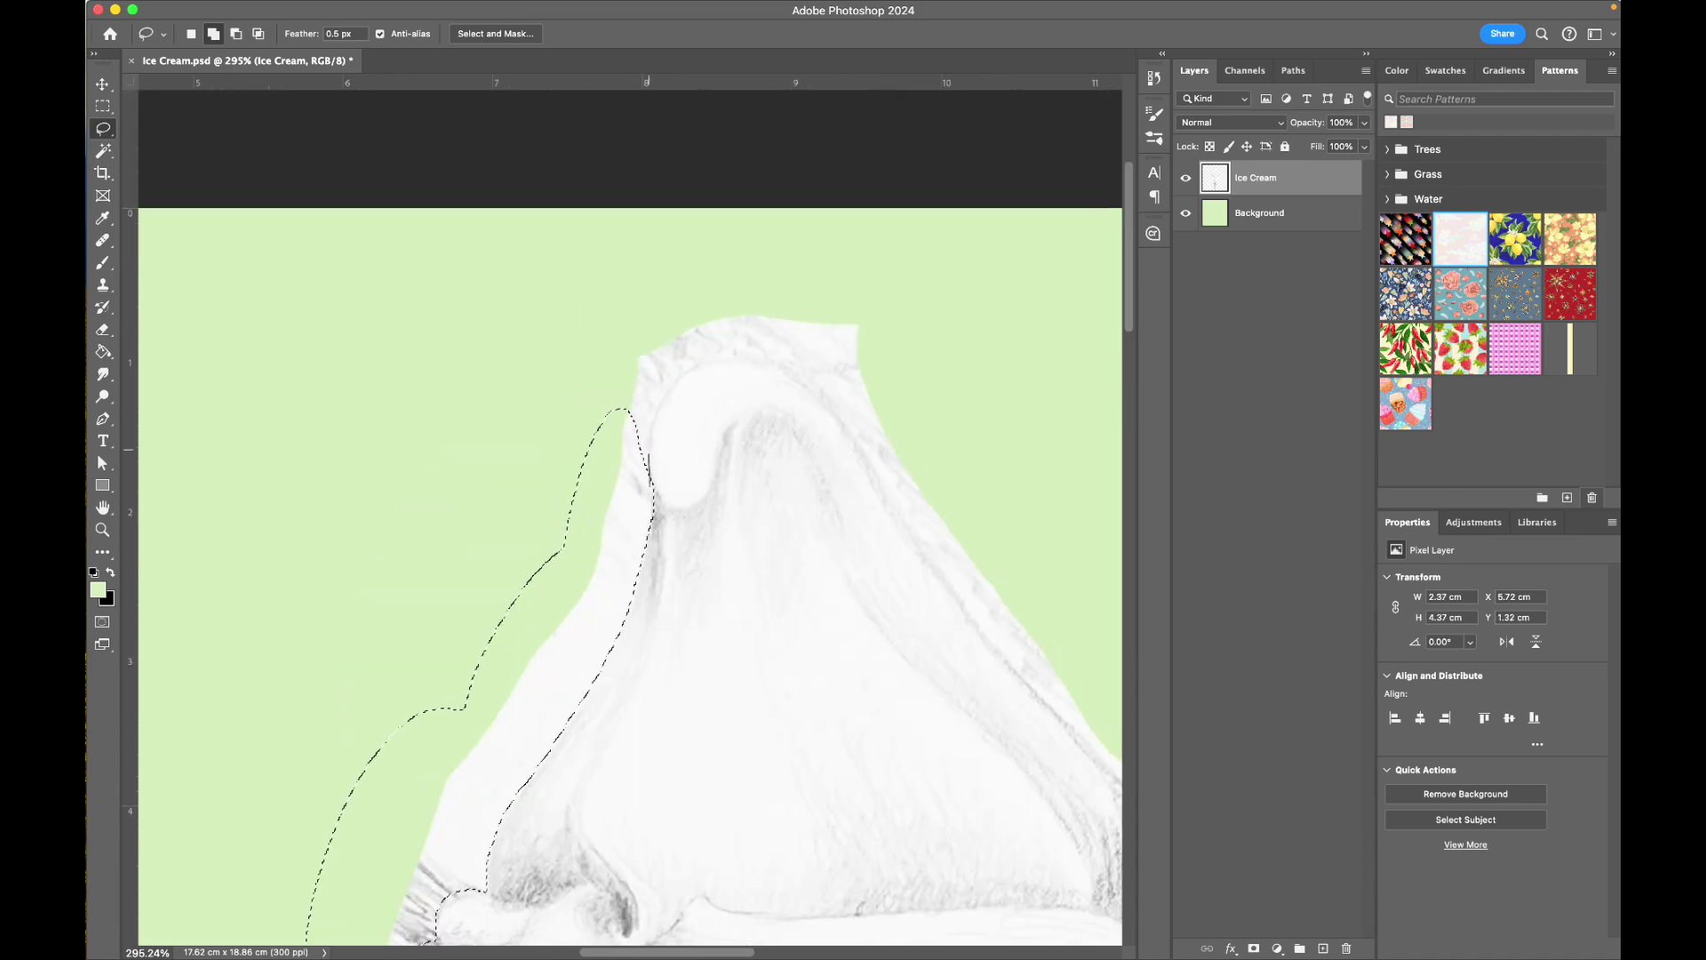
pyautogui.moveTo(653, 494); pyautogui.dragTo(594, 436)
pyautogui.press('Delete')
pyautogui.press('super+d')
# Lasso and delete the remaining paper along the ice cream's upper right slope and over its peak
pyautogui.hscroll(10, 722, 344)
pyautogui.scroll(-4, 722, 344)
pyautogui.moveTo(795, 600); pyautogui.dragTo(802, 507)
pyautogui.moveTo(627, 368); pyautogui.dragTo(632, 308)
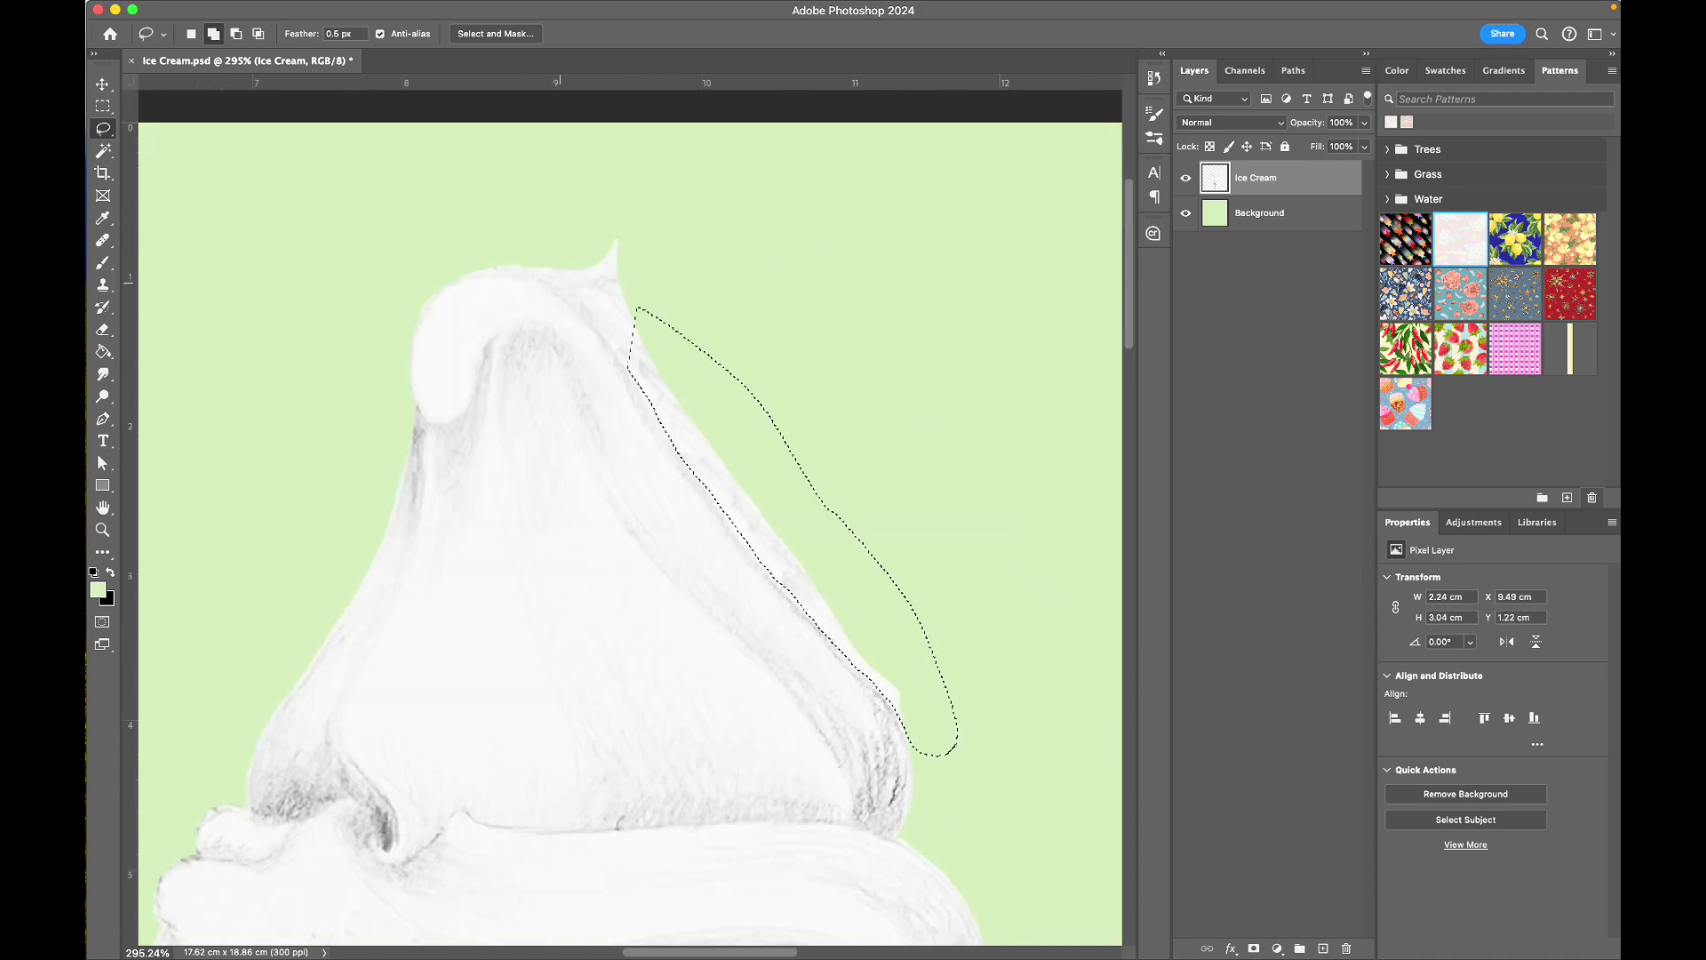
pyautogui.moveTo(500, 264); pyautogui.dragTo(511, 259)
pyautogui.press('Delete')
pyautogui.press('super+d')
pyautogui.scroll(-10, 666, 182)
pyautogui.press('e')
pyautogui.scroll(-3, 993, 329)
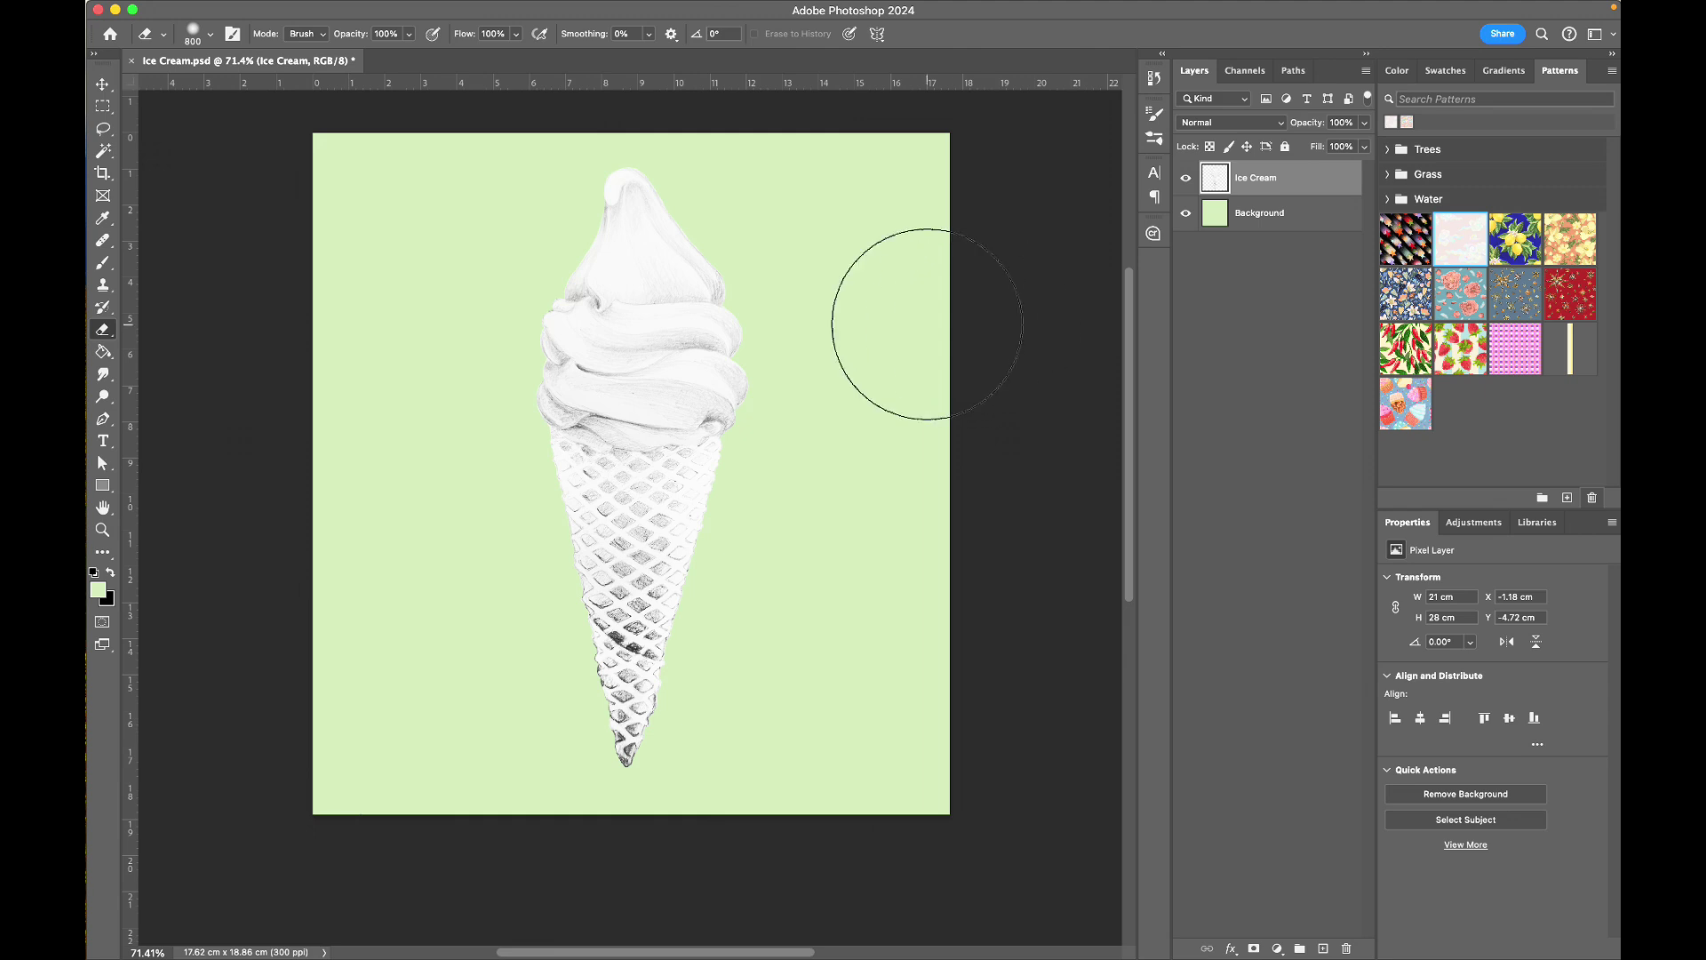
# Set the Ice Cream layer's blending mode to Multiply
pyautogui.press('v')
pyautogui.click(1299, 178)
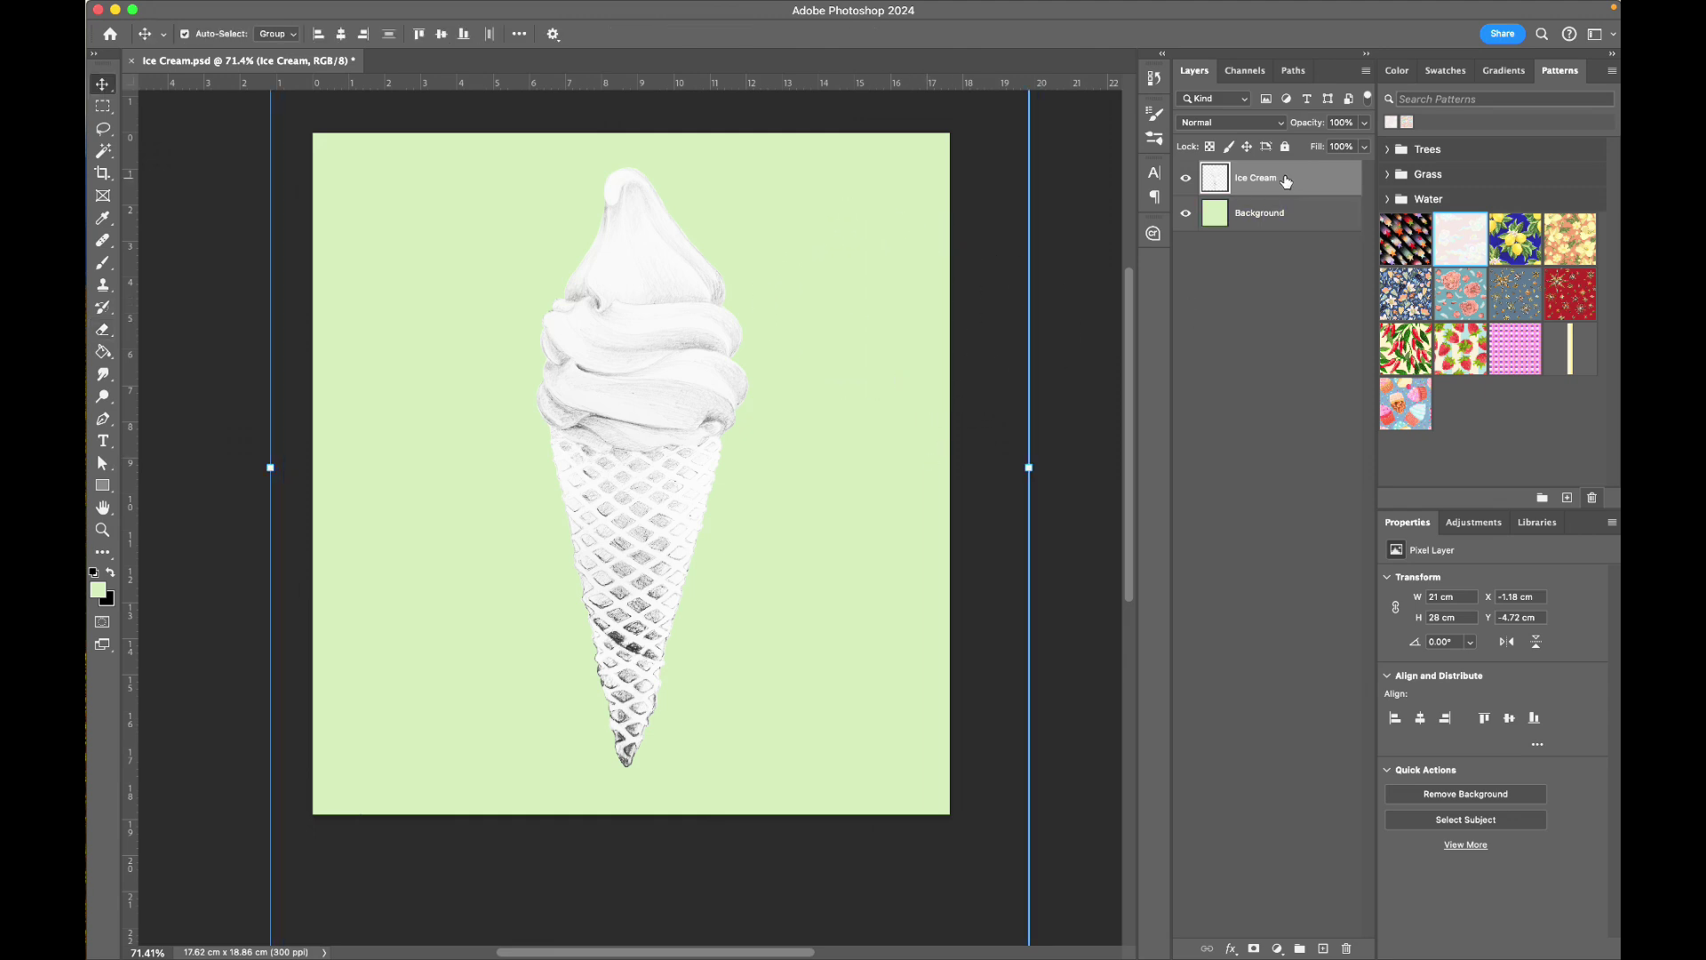
pyautogui.click(1269, 127)
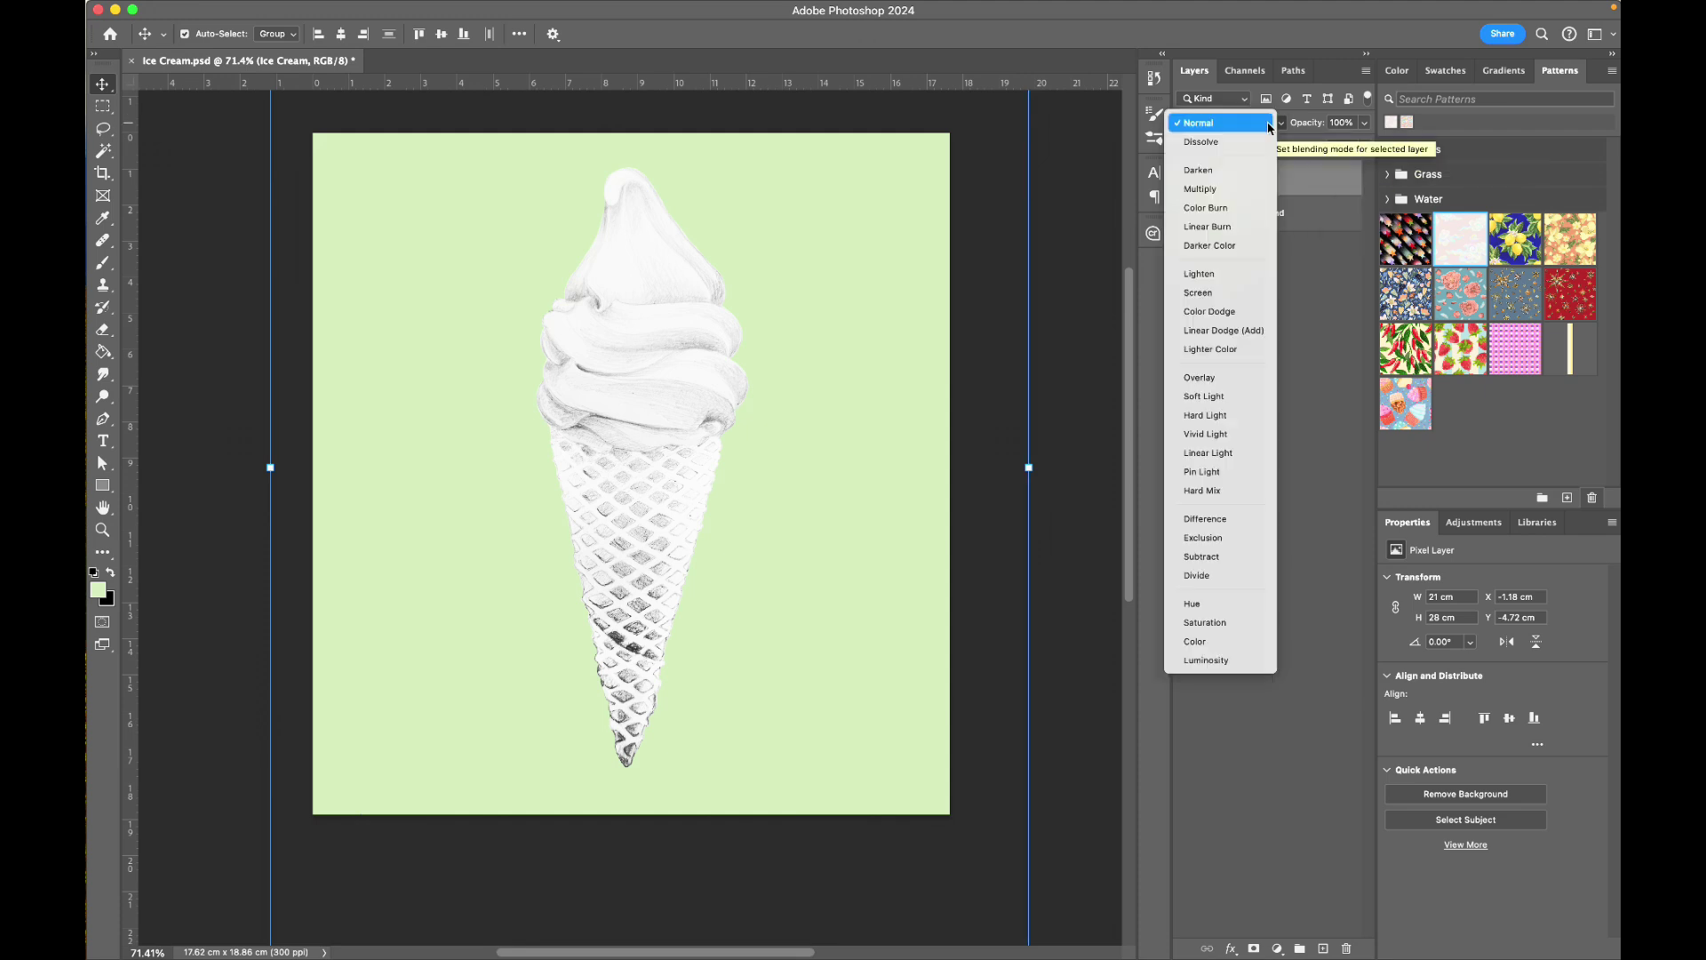
pyautogui.click(1249, 190)
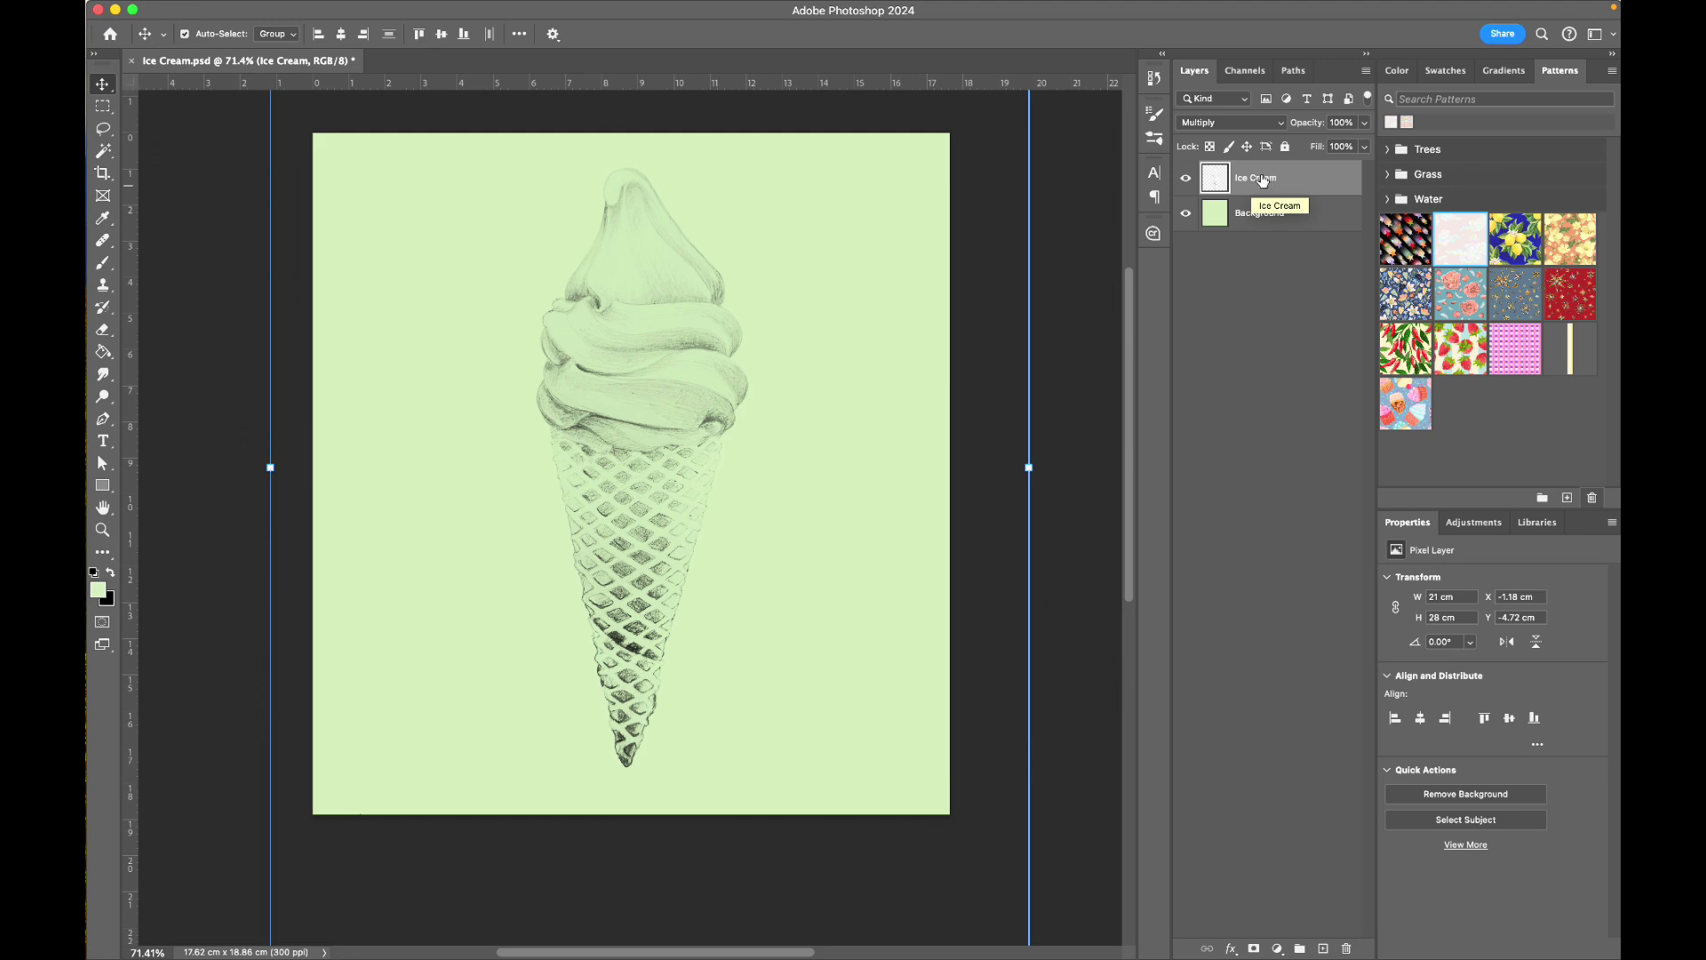
# Compare the Ice Cream layer's blending in Normal and Multiply, keeping Multiply
pyautogui.click(595, 231)
pyautogui.click(577, 547)
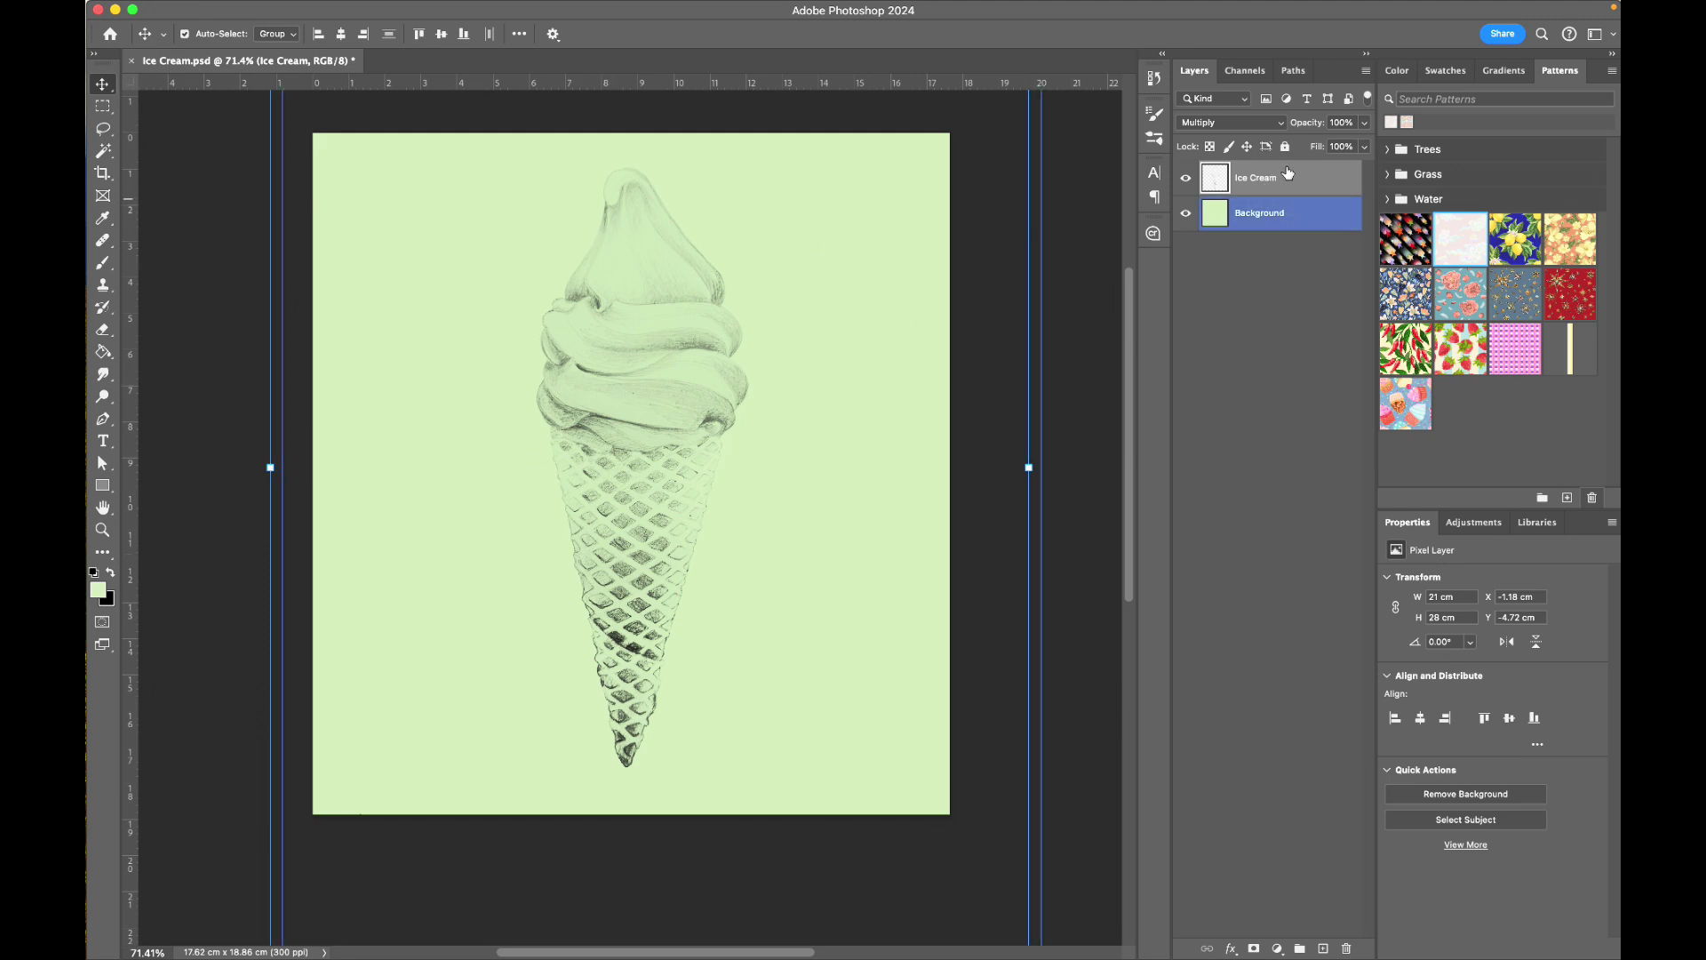
pyautogui.click(1276, 122)
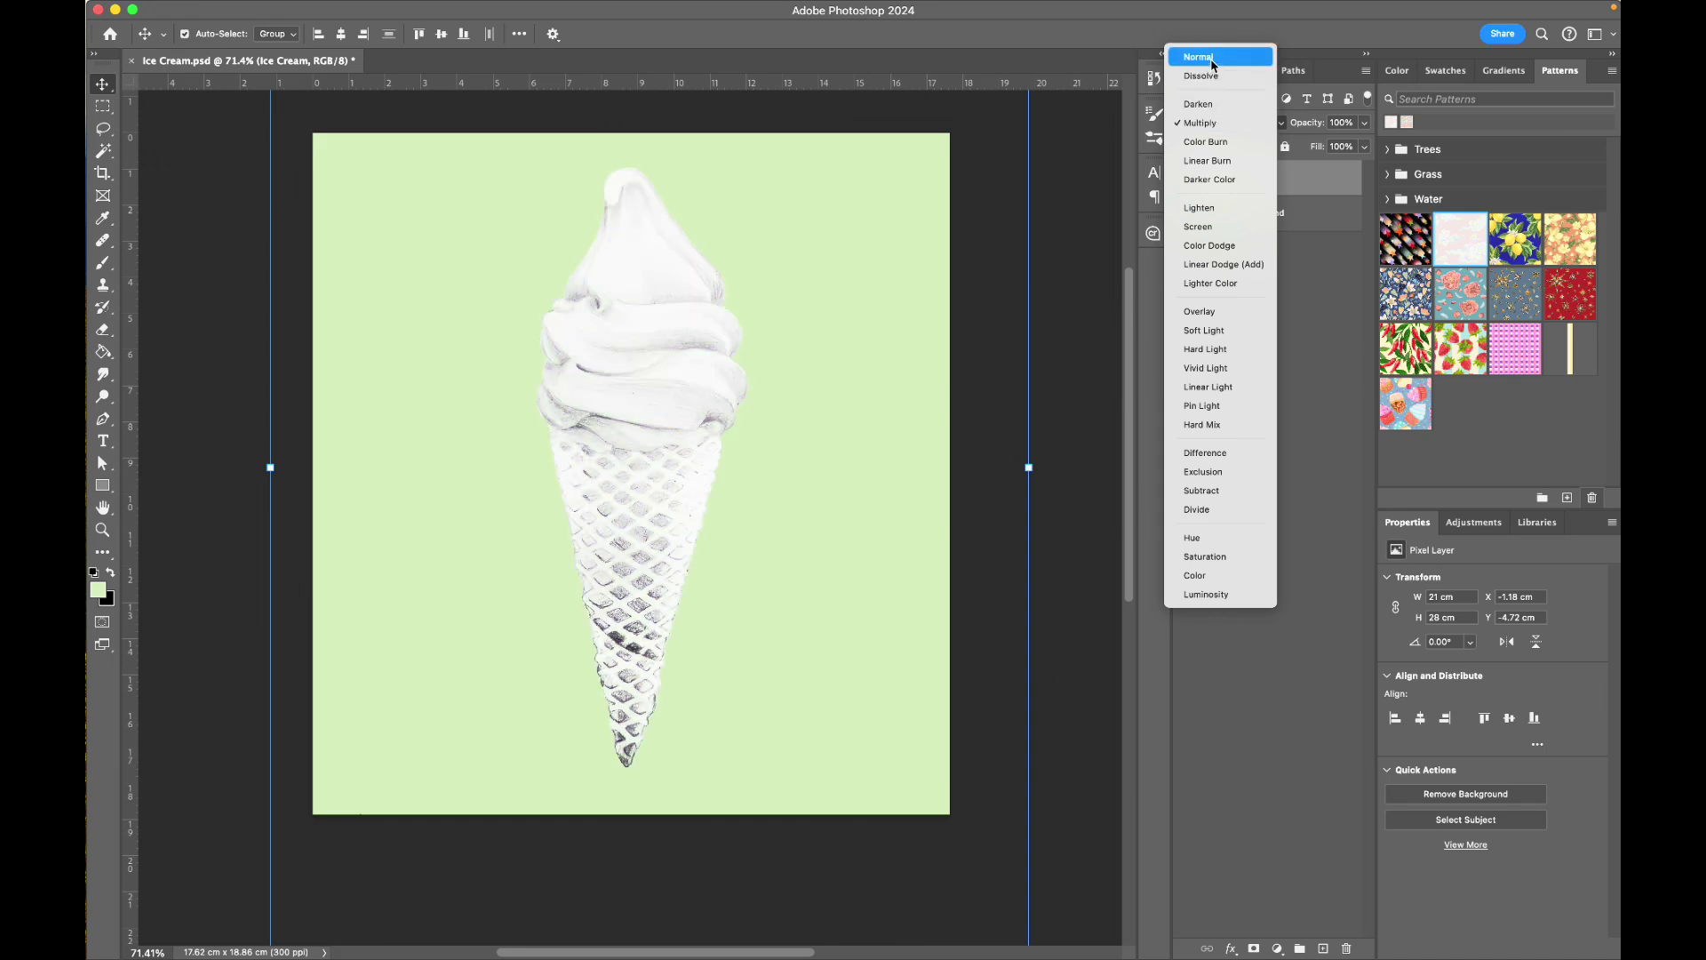
pyautogui.click(1201, 122)
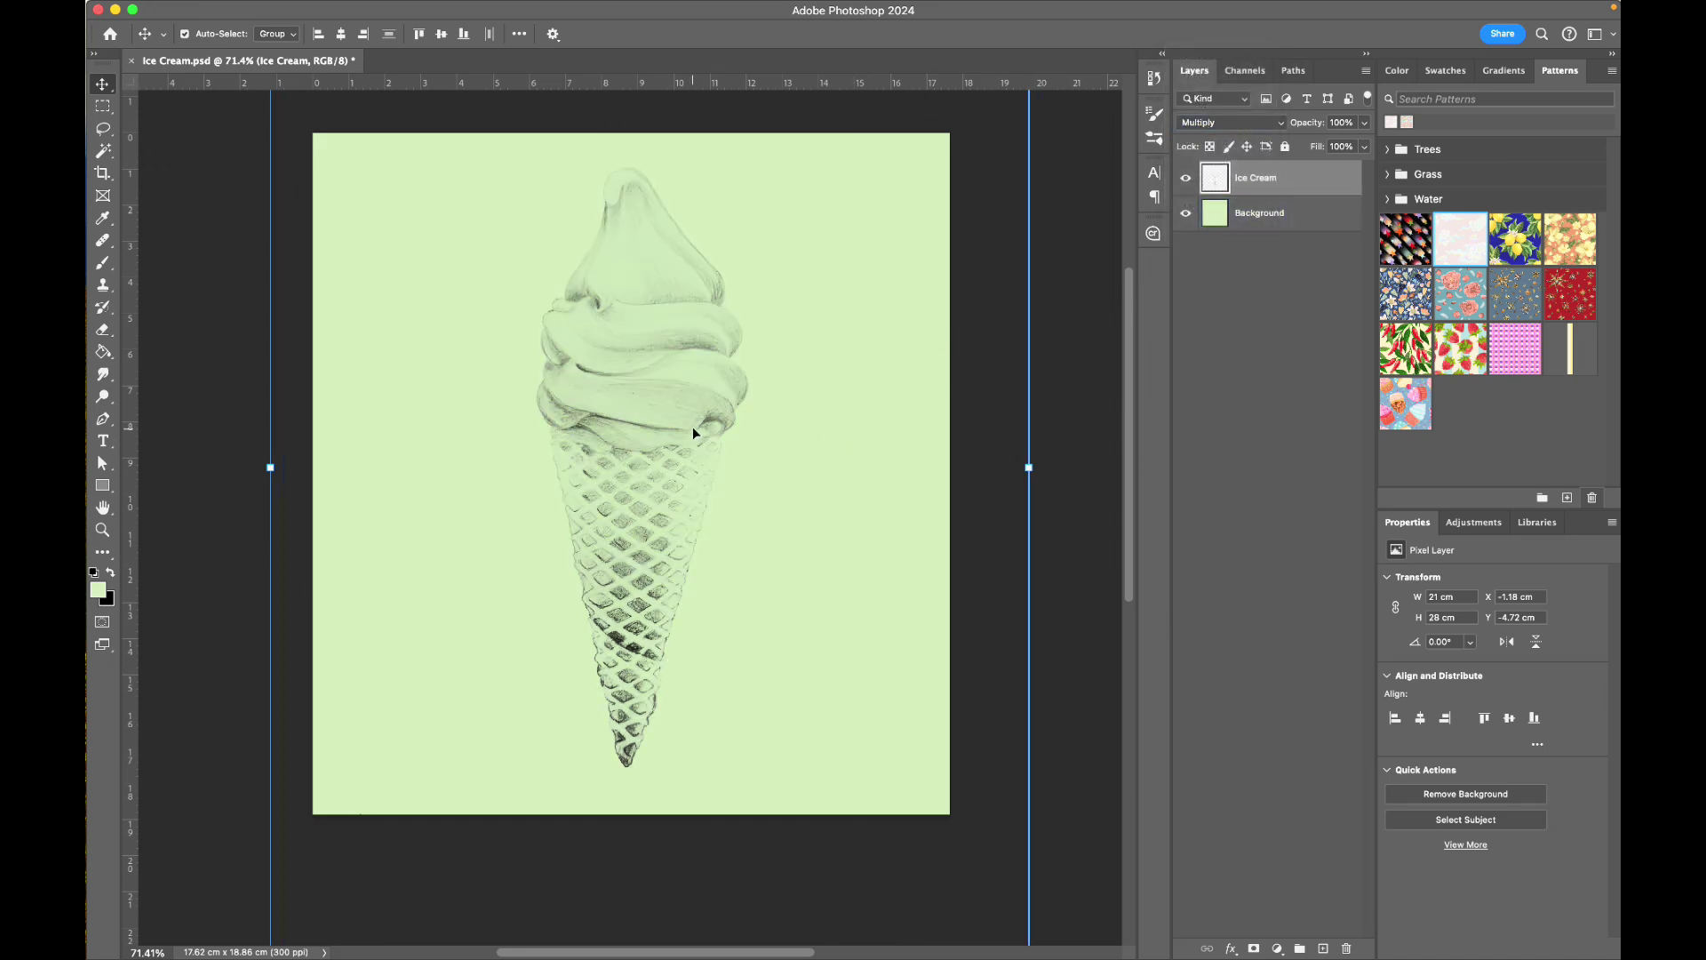
# Add a new layer above Background and set the foreground colour to pale cream, efeadc
pyautogui.click(1280, 212)
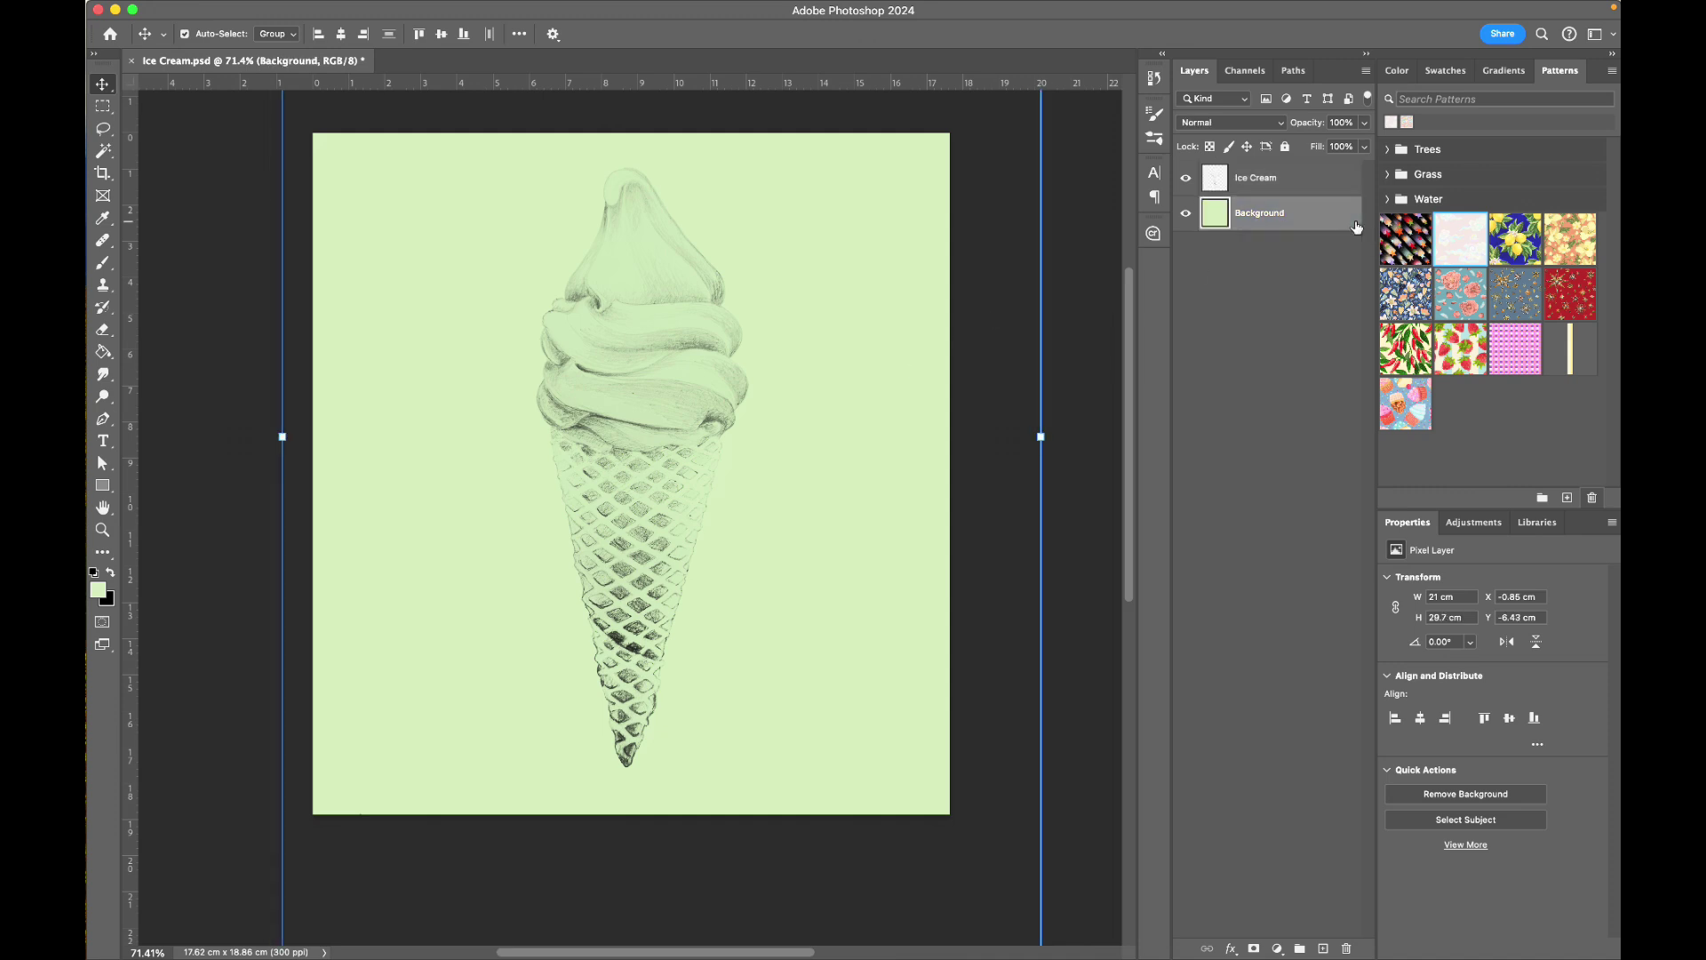
pyautogui.click(1324, 948)
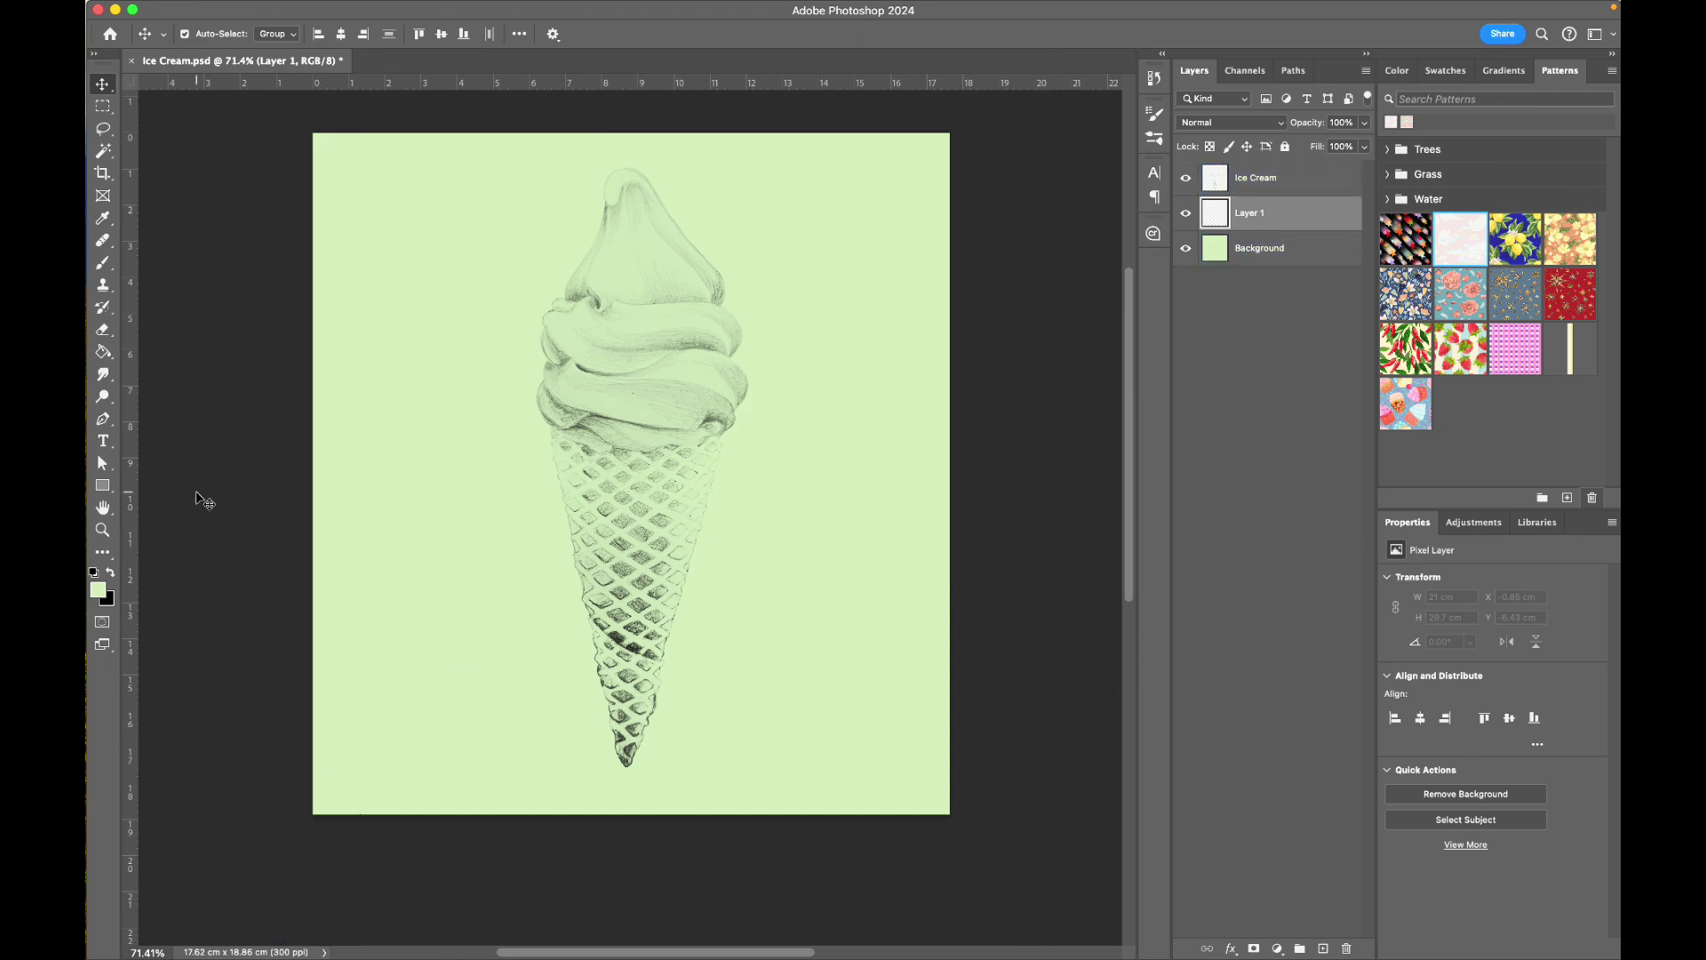
pyautogui.click(98, 588)
pyautogui.click(1212, 326)
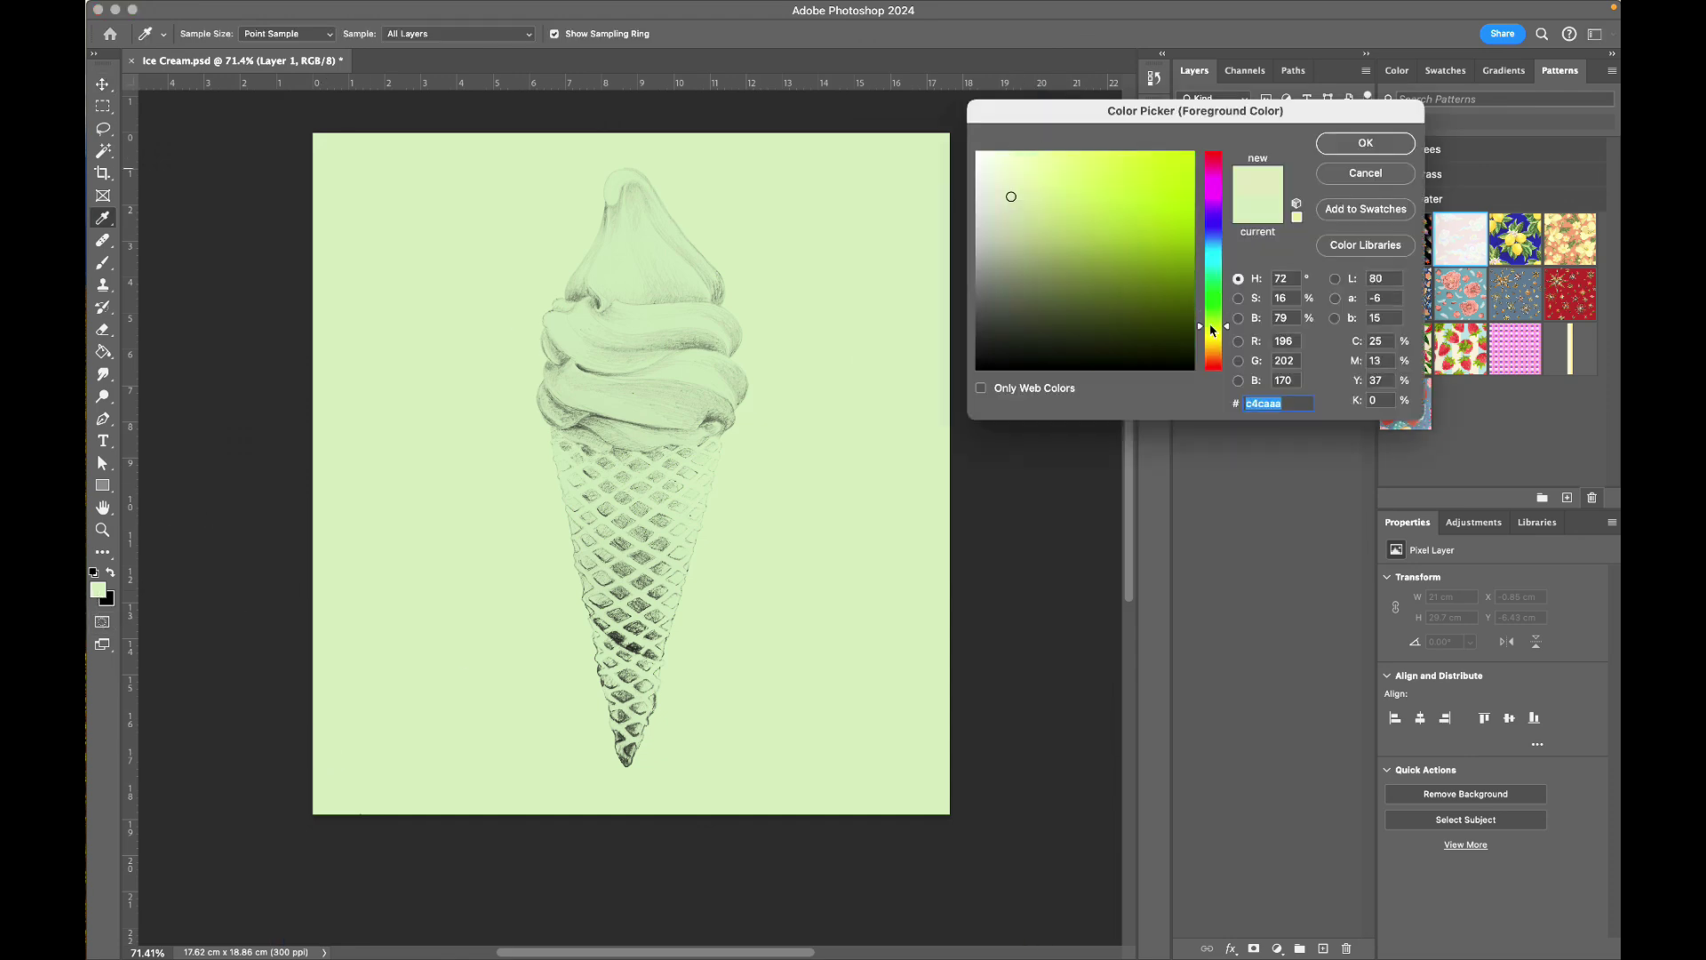
pyautogui.click(1213, 332)
pyautogui.click(1217, 343)
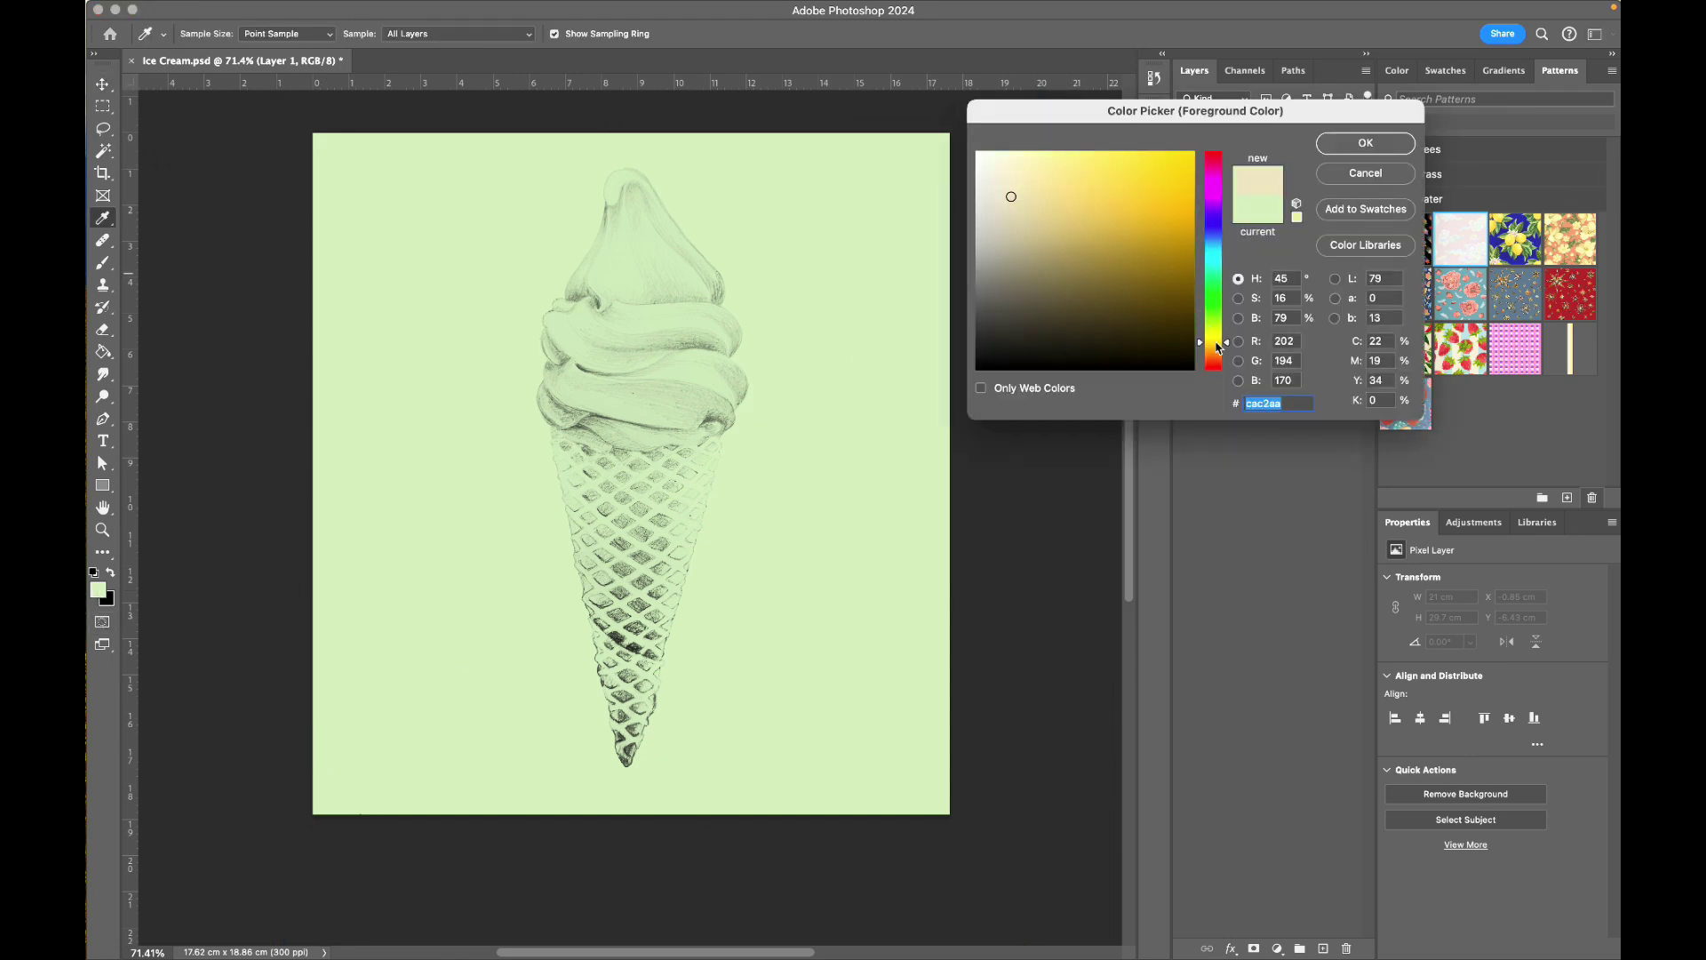
pyautogui.click(993, 163)
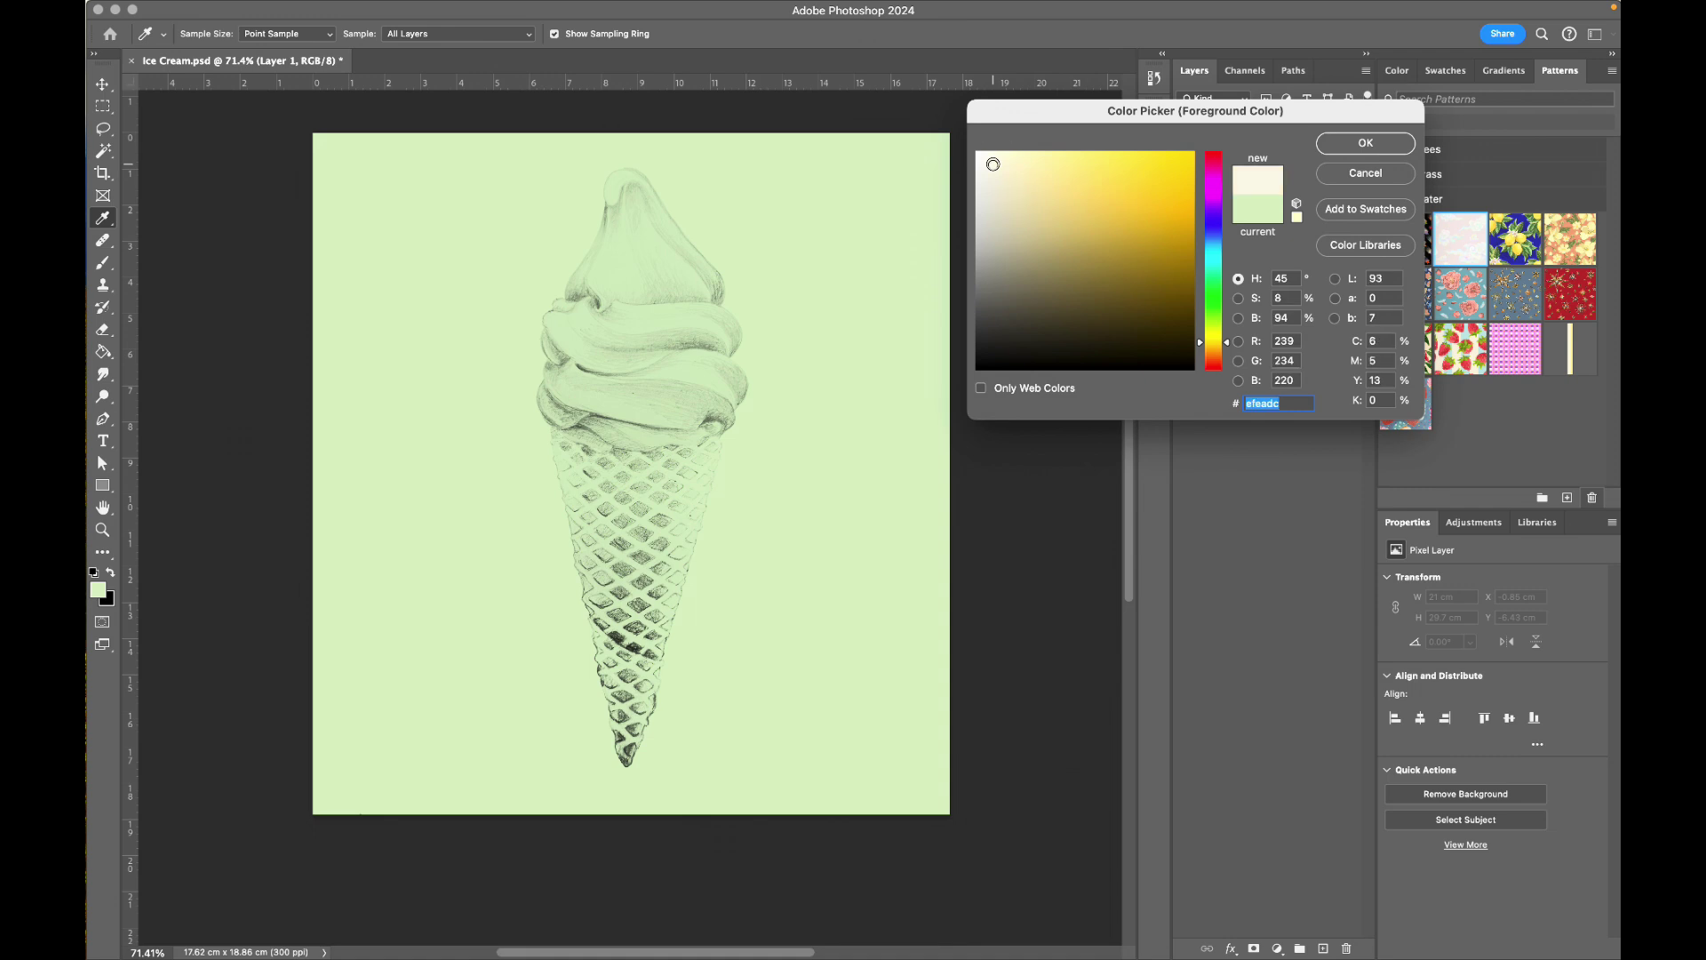
pyautogui.click(1361, 152)
# Paint cream over the middle of the ice cream swirls with the 200 px Hard Round brush
pyautogui.press('b')
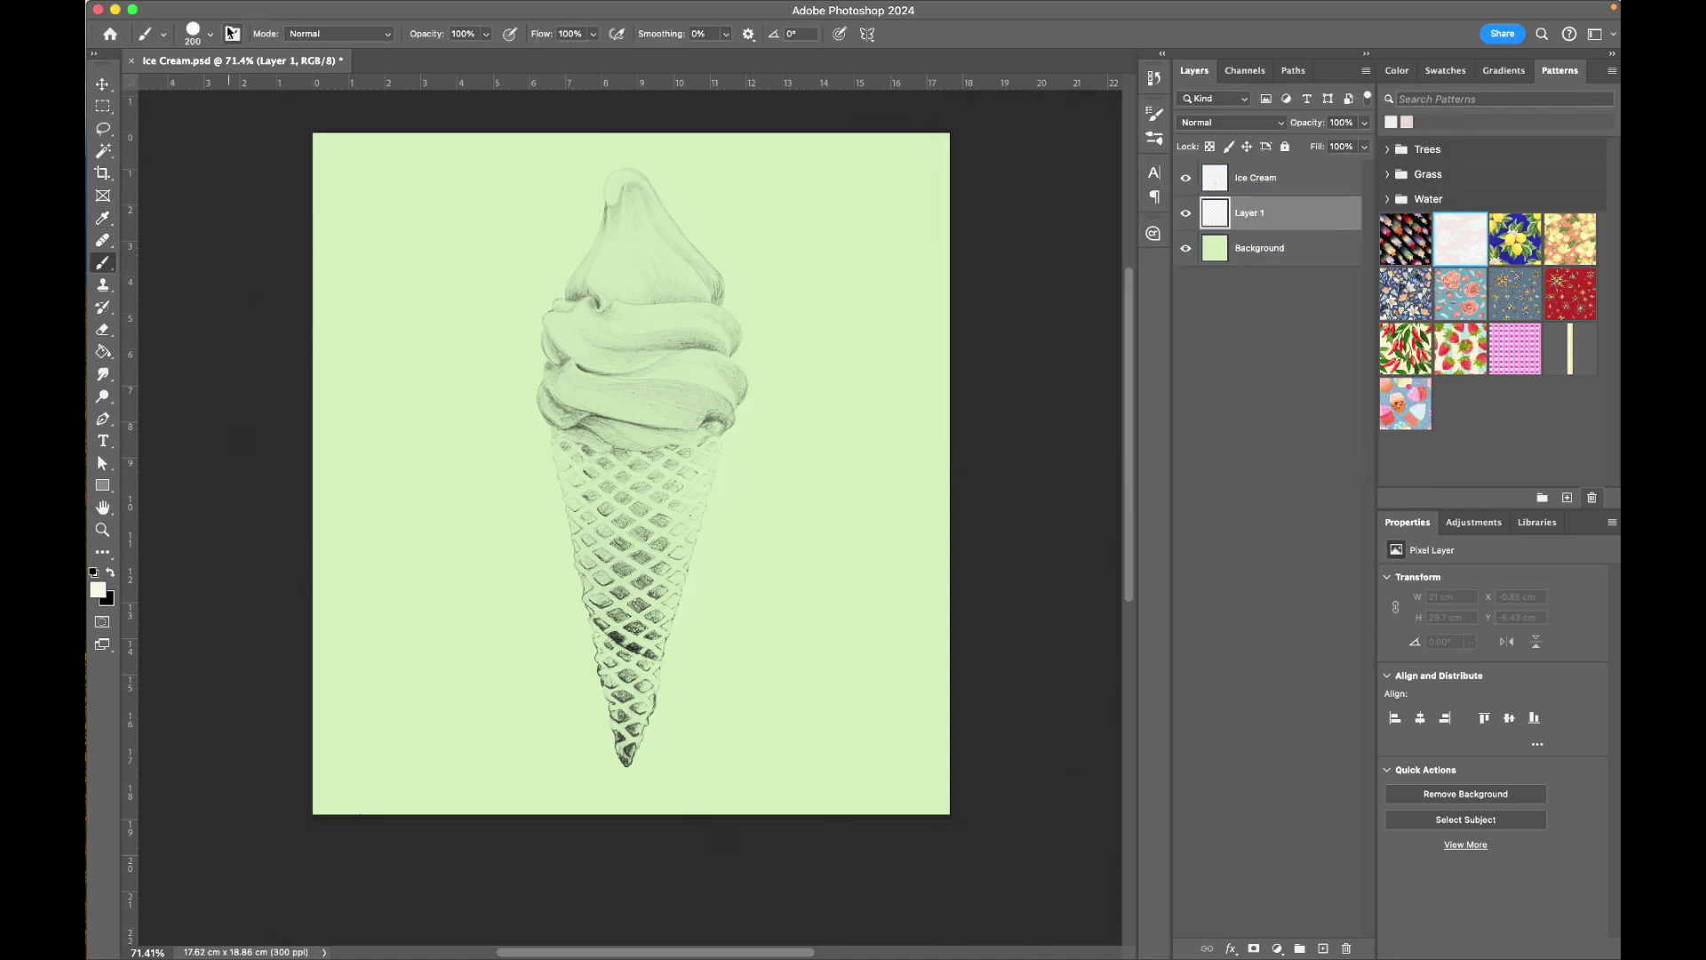
pyautogui.click(212, 35)
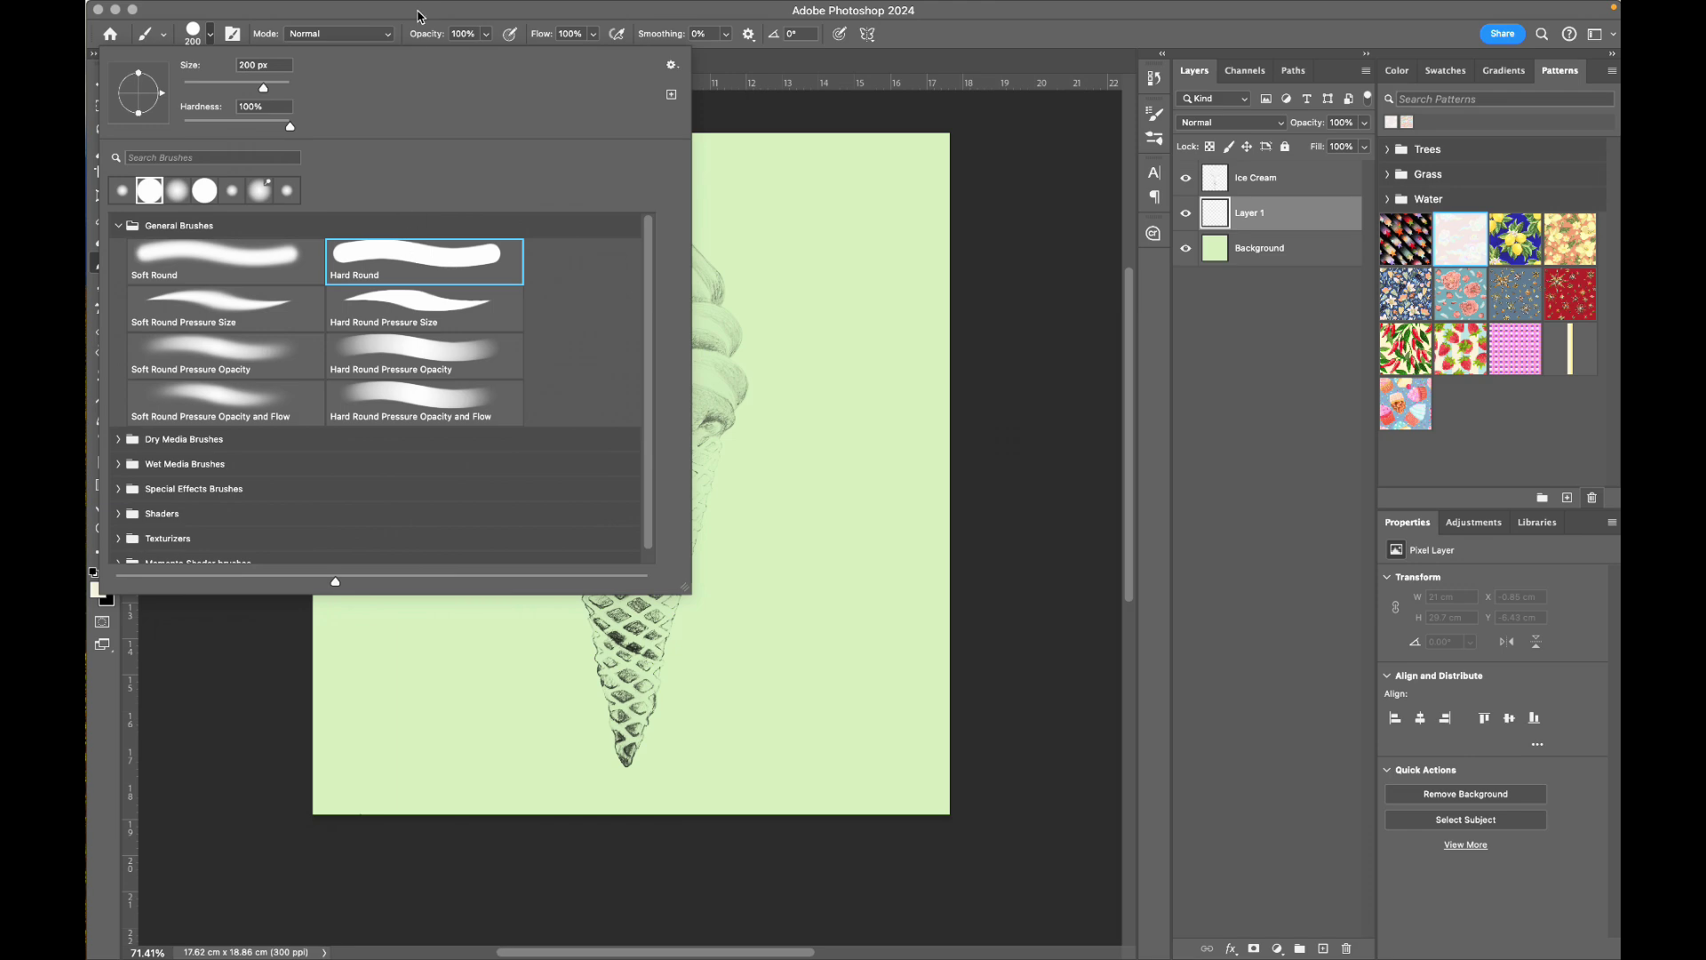
pyautogui.click(419, 16)
pyautogui.moveTo(642, 354); pyautogui.dragTo(667, 380)
pyautogui.scroll(5, 699, 343)
pyautogui.moveTo(658, 456); pyautogui.dragTo(664, 560)
# Reduce the brush to 90 px and paint cream up to the peak and across the centre of the swirls
pyautogui.press('[')
pyautogui.press('[')
pyautogui.press('[')
pyautogui.press('[')
pyautogui.press('[')
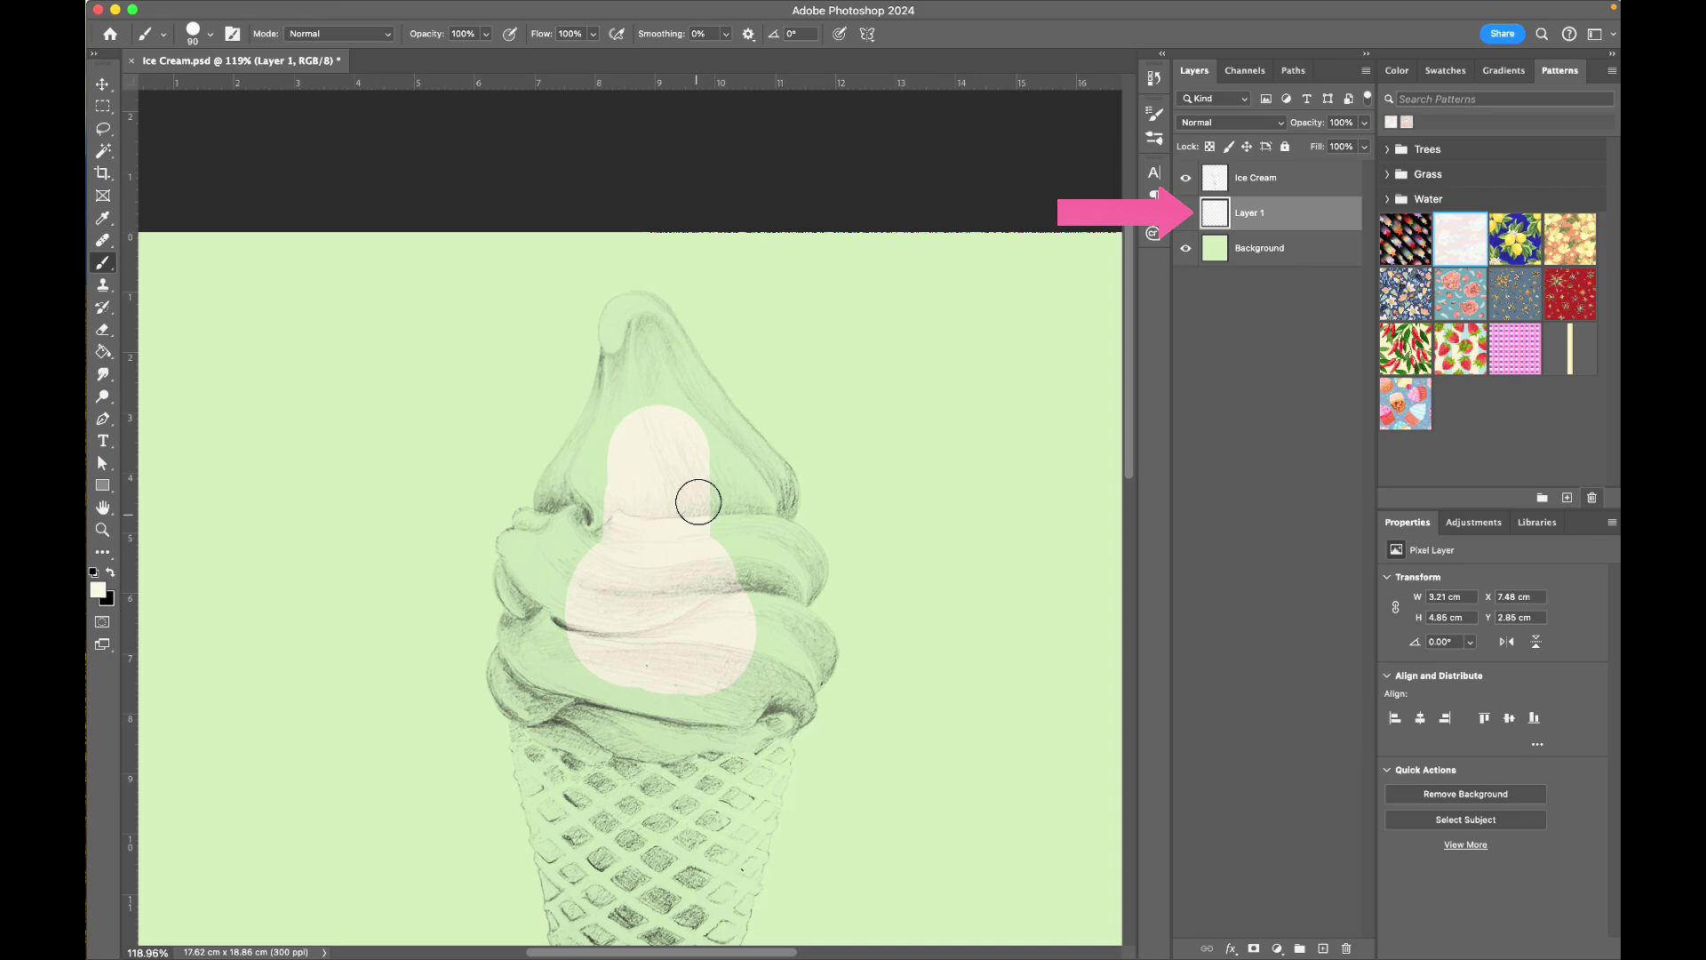
pyautogui.moveTo(698, 503)
pyautogui.mouseDown()
pyautogui.moveTo(585, 565)
pyautogui.moveTo(574, 492)
pyautogui.moveTo(560, 498)
pyautogui.moveTo(640, 362)
pyautogui.mouseUp()
pyautogui.moveTo(622, 658)
pyautogui.mouseDown()
pyautogui.moveTo(599, 728)
pyautogui.moveTo(724, 712)
pyautogui.moveTo(670, 685)
pyautogui.moveTo(743, 571)
pyautogui.moveTo(747, 518)
pyautogui.mouseUp()
pyautogui.scroll(-5, 663, 578)
pyautogui.scroll(-5, 679, 557)
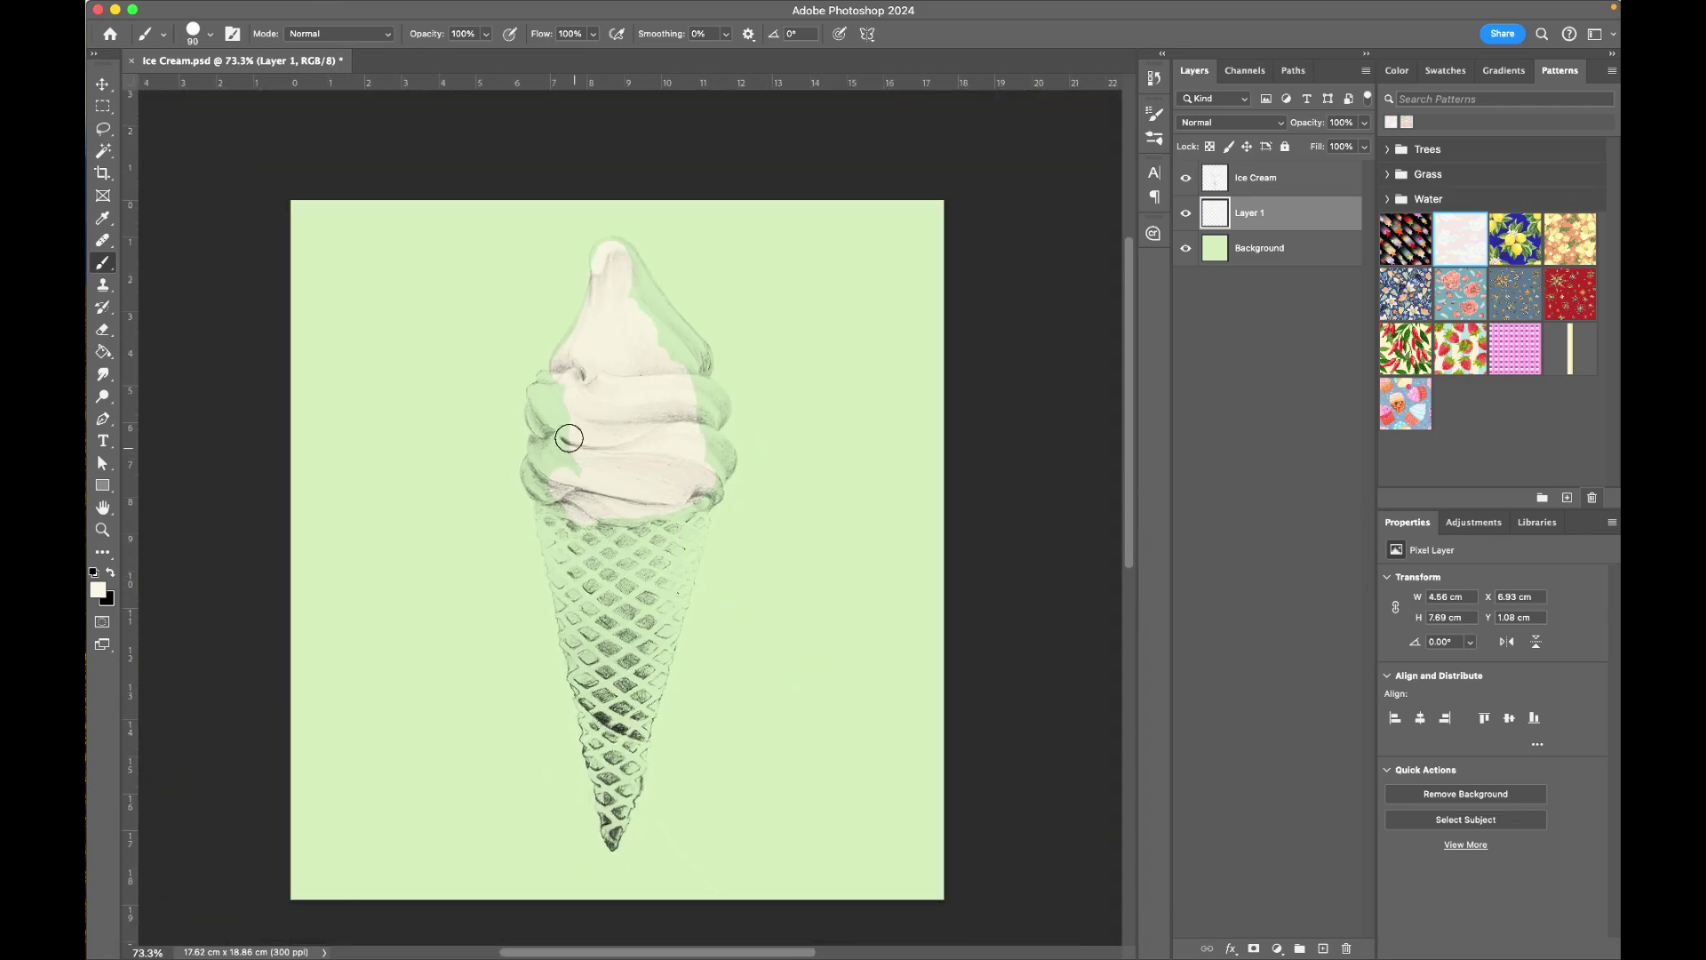
# Extend the cream paint outward across the swirls and the lower right part of the peak
pyautogui.moveTo(568, 437)
pyautogui.mouseDown()
pyautogui.moveTo(558, 410)
pyautogui.moveTo(556, 436)
pyautogui.mouseUp()
pyautogui.scroll(5, 556, 423)
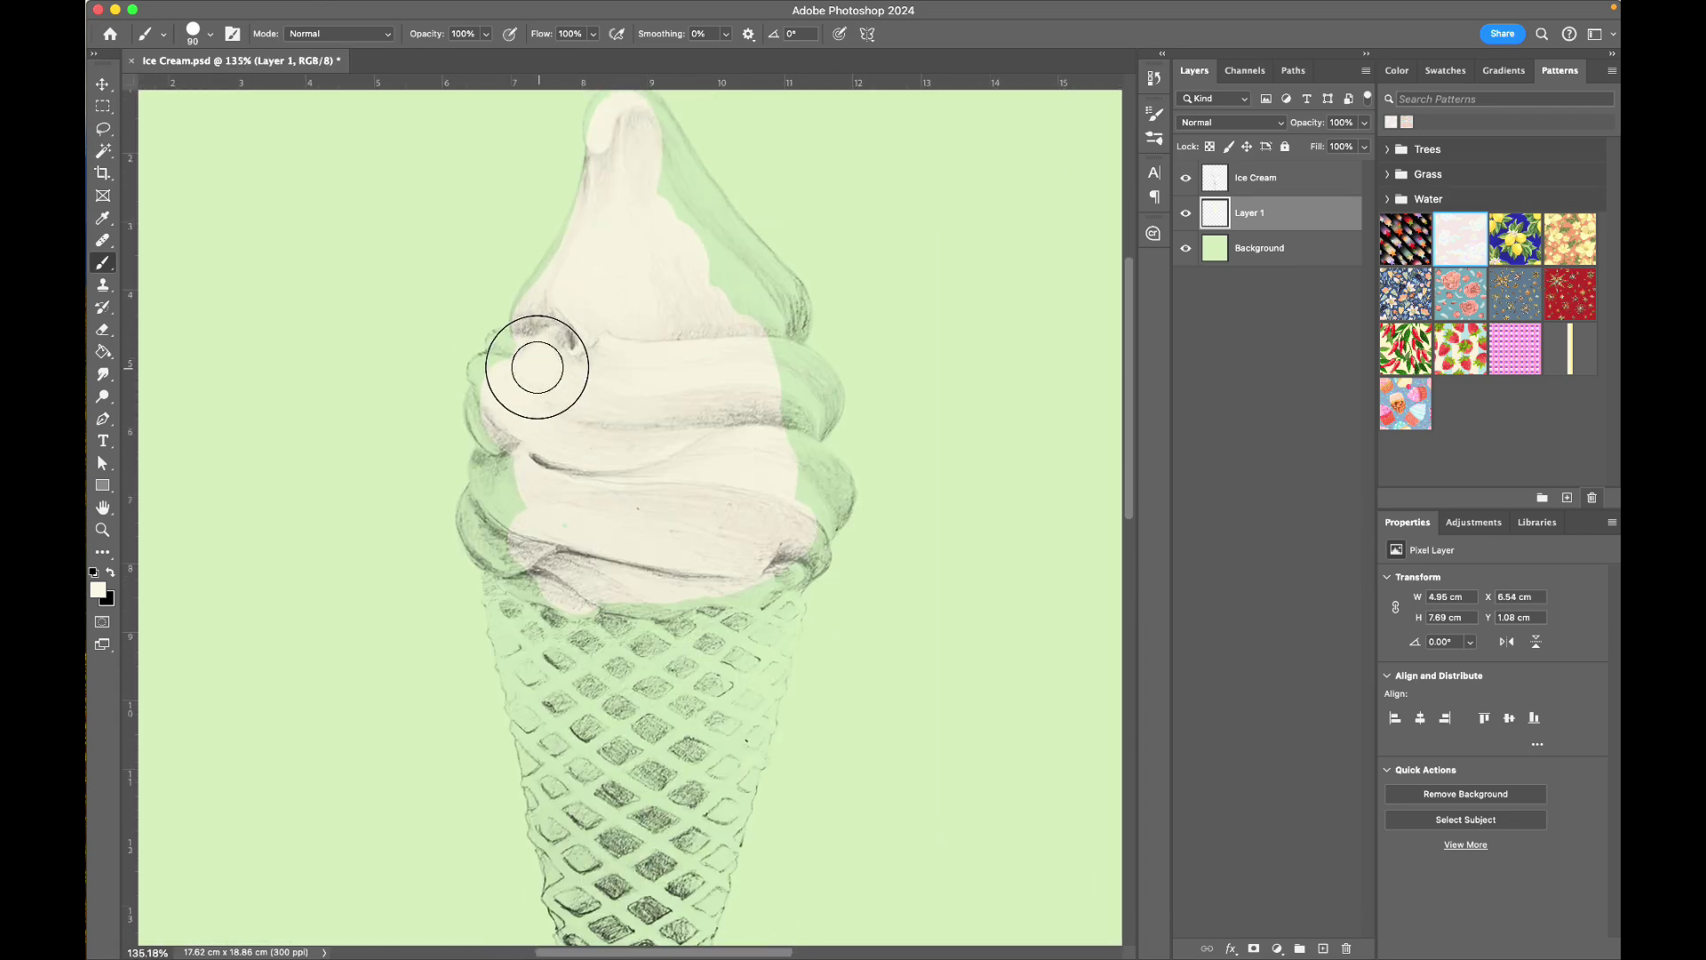
pyautogui.moveTo(770, 385)
pyautogui.mouseDown()
pyautogui.moveTo(788, 385)
pyautogui.moveTo(758, 354)
pyautogui.mouseUp()
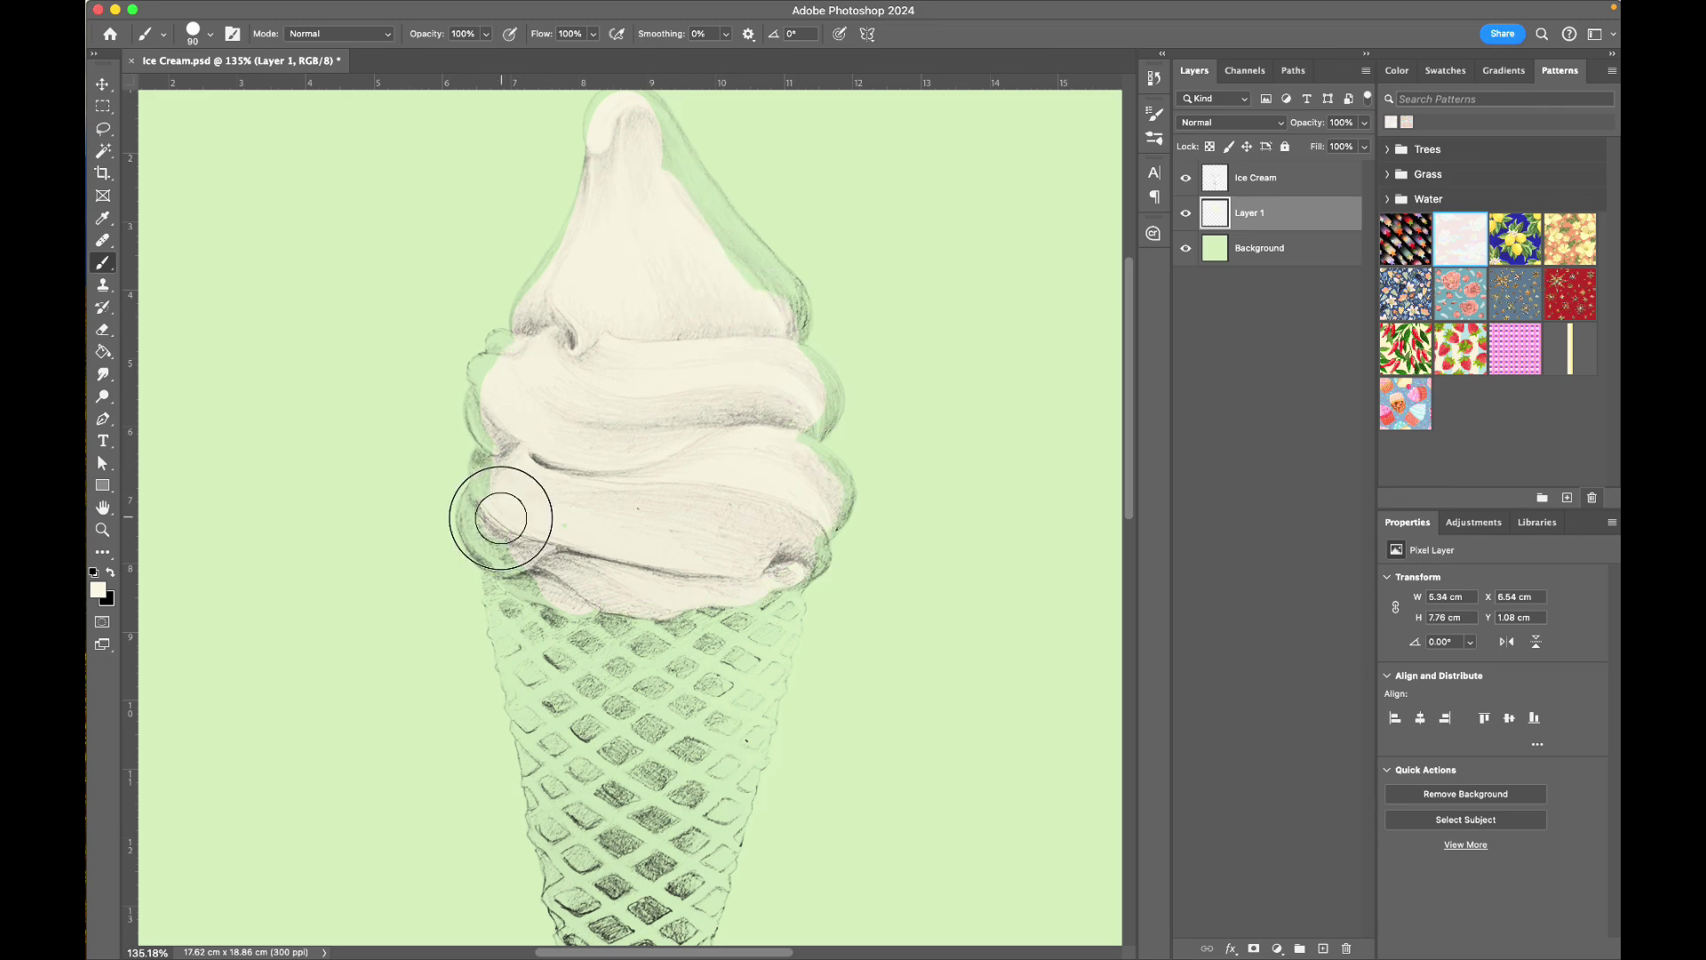
# Paint cream up to the left outline of the lower and middle swirls and along the upper left slope
pyautogui.scroll(5, 501, 518)
pyautogui.hscroll(-2, 418, 515)
pyautogui.moveTo(350, 483)
pyautogui.mouseDown()
pyautogui.moveTo(338, 546)
pyautogui.moveTo(376, 533)
pyautogui.mouseUp()
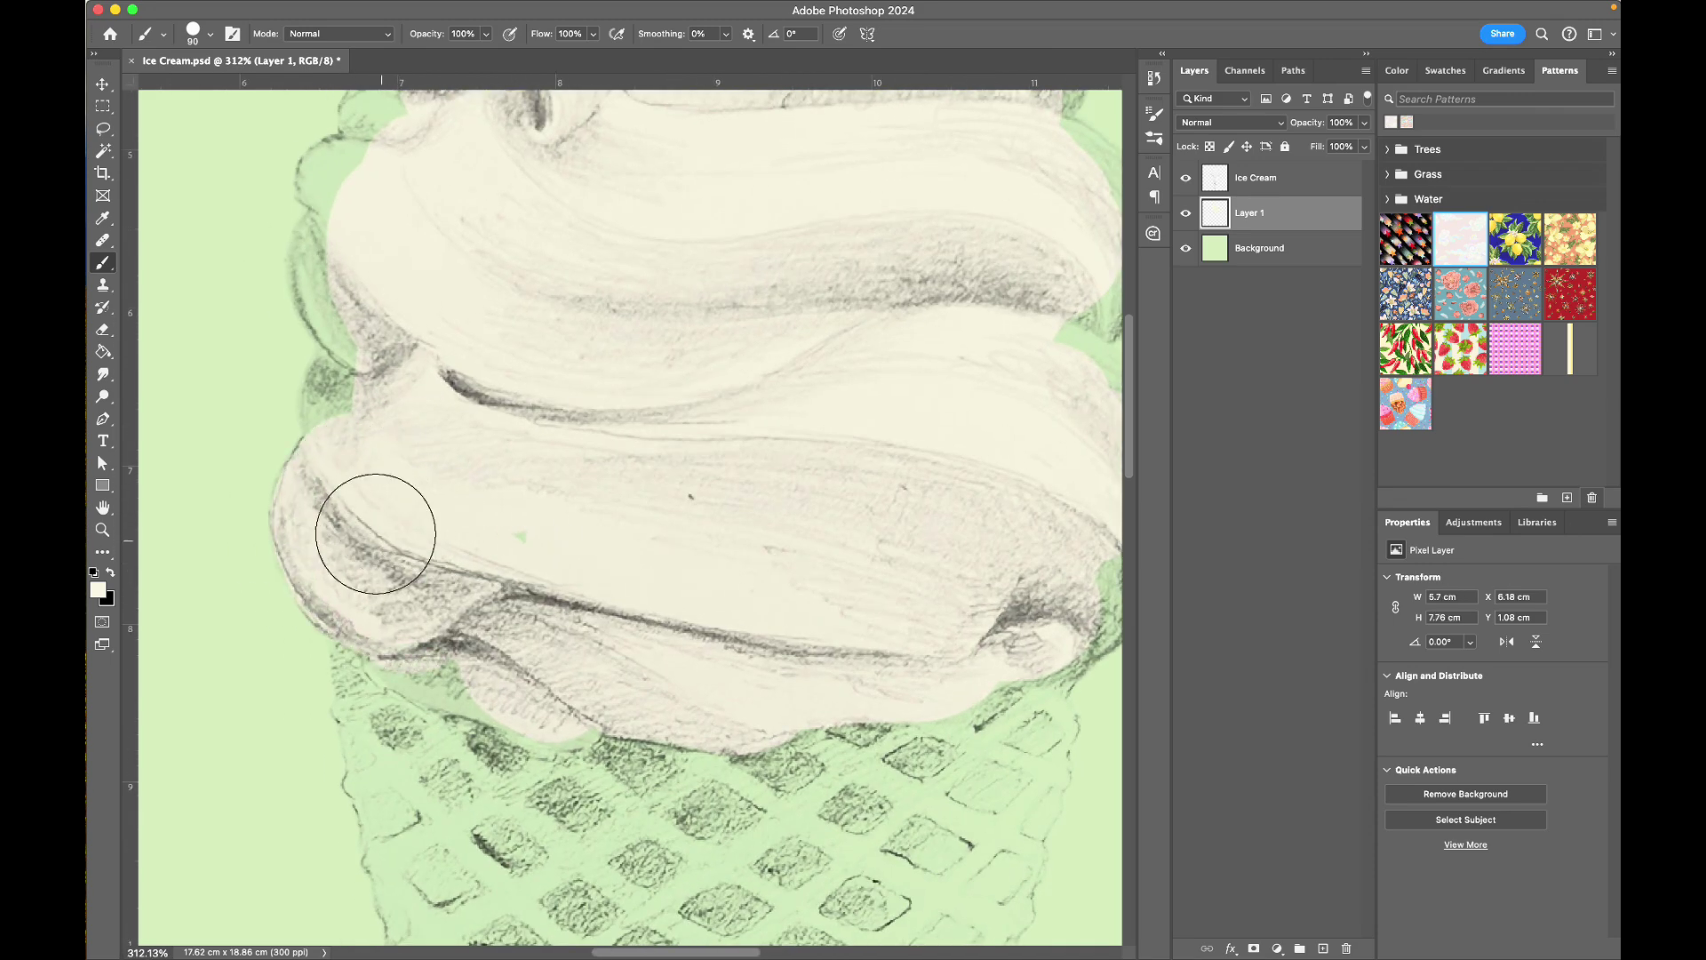
pyautogui.moveTo(370, 392); pyautogui.dragTo(358, 415)
pyautogui.scroll(3, 358, 416)
pyautogui.hscroll(-2, 358, 415)
pyautogui.moveTo(507, 491); pyautogui.dragTo(491, 510)
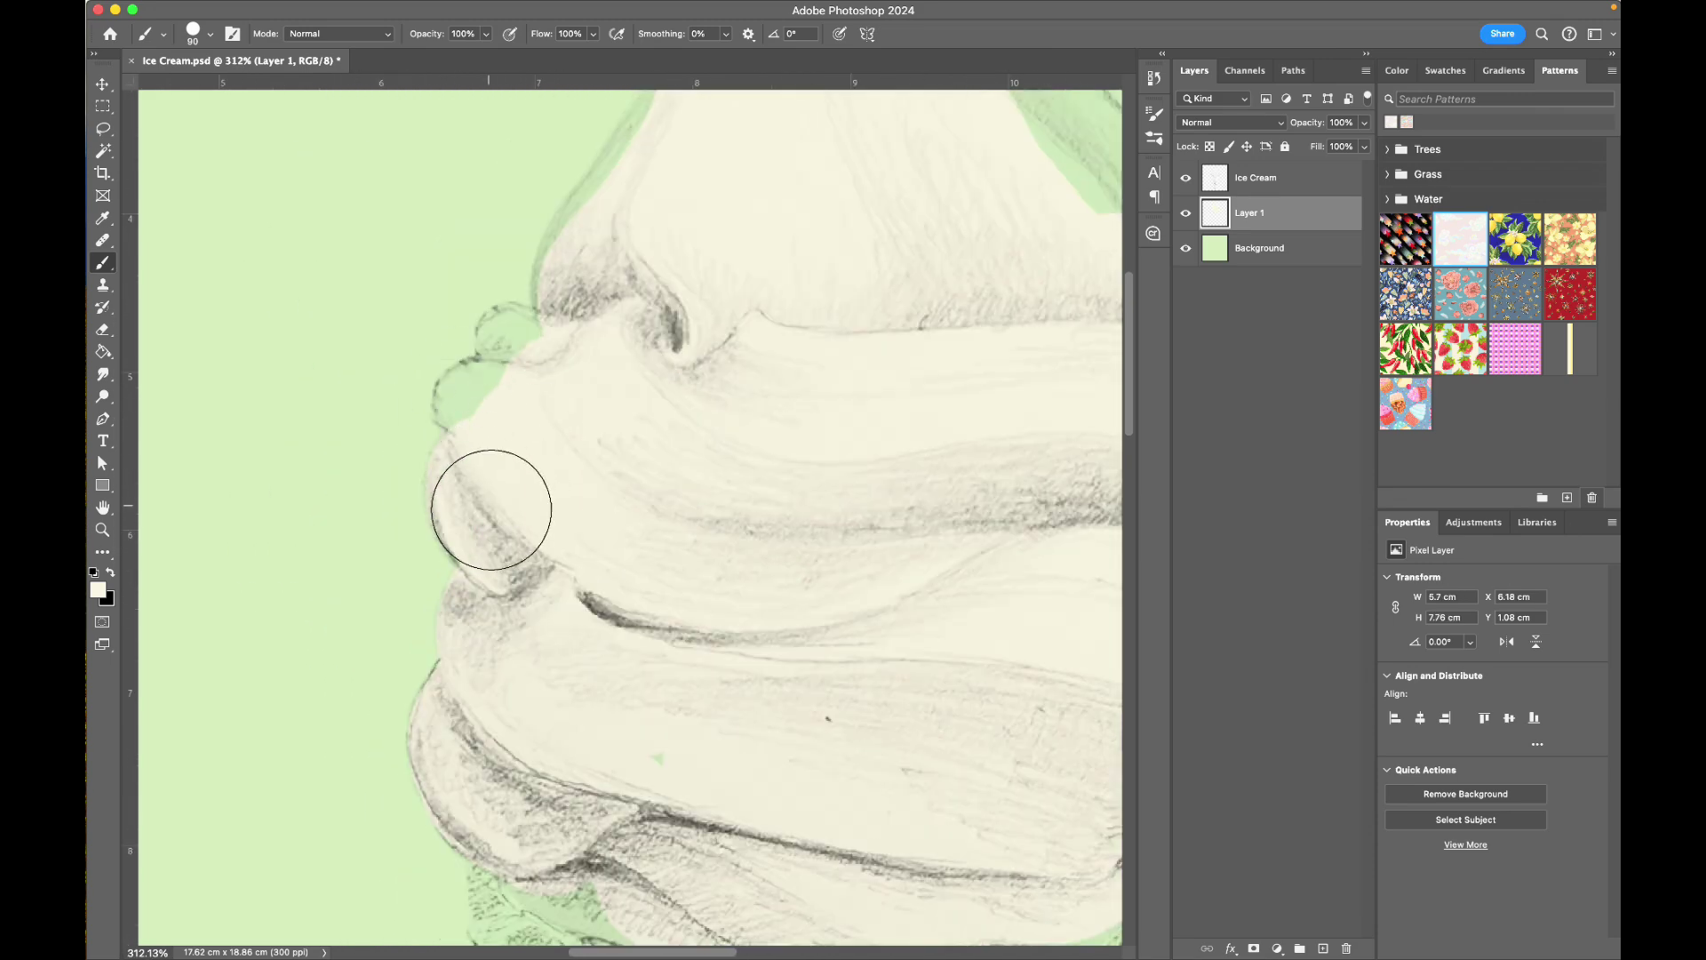
pyautogui.scroll(3, 666, 285)
pyautogui.scroll(4, 765, 194)
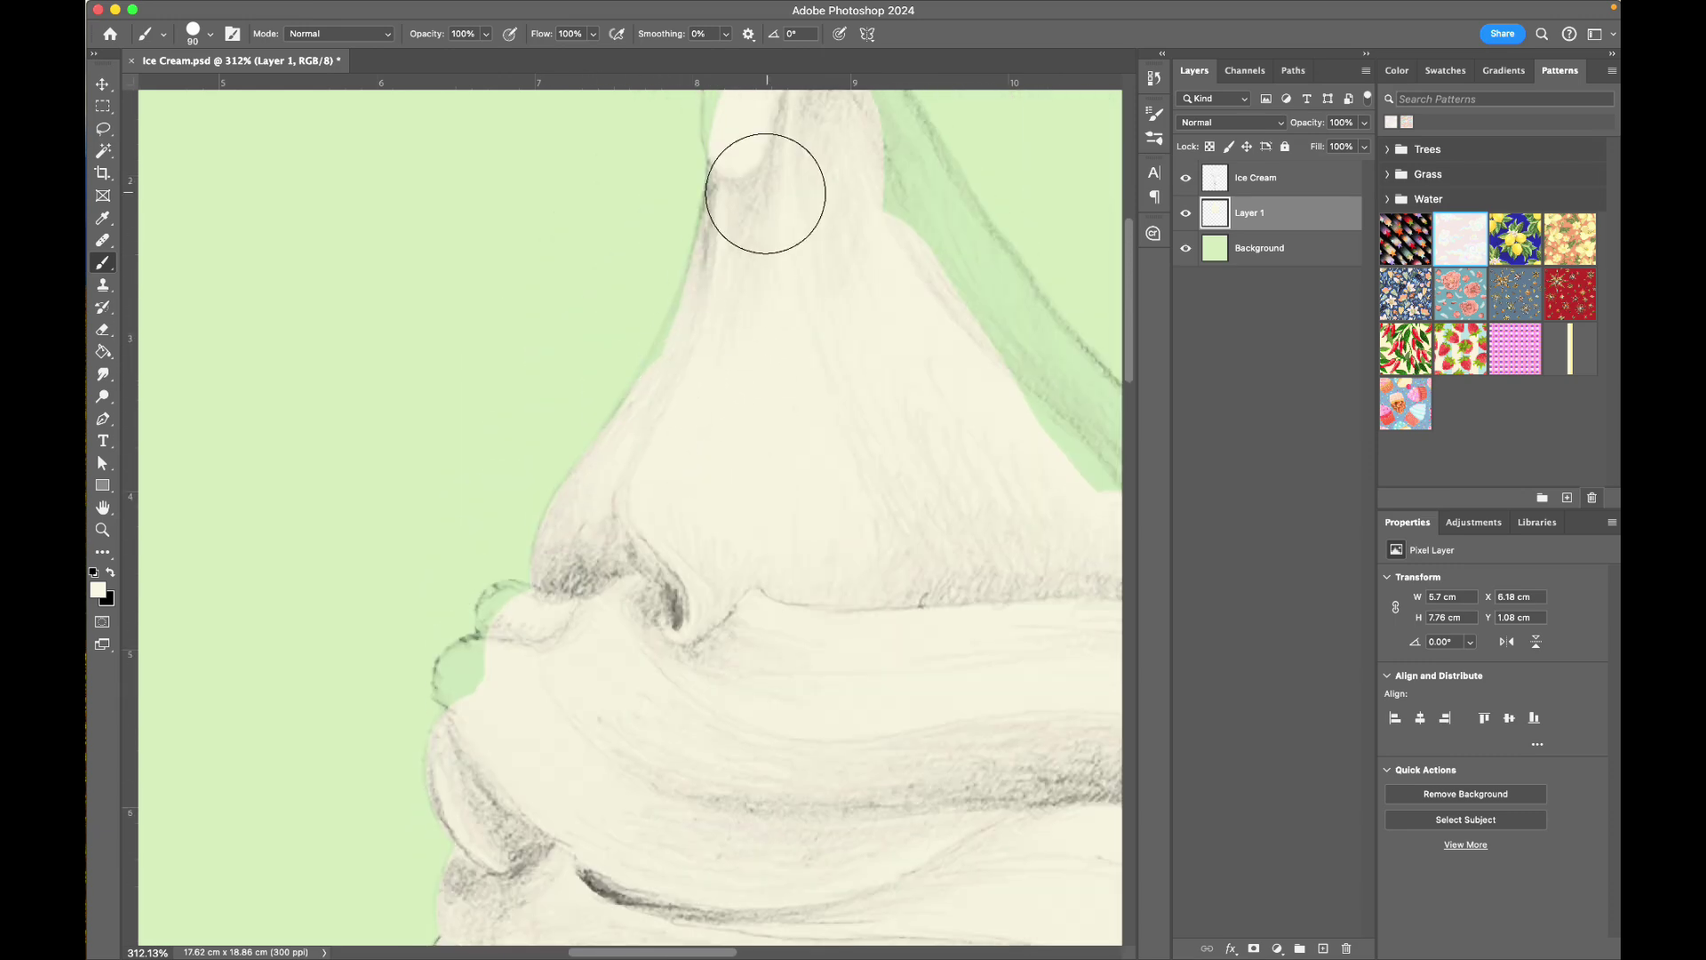
# Reduce the brush to 40 px and paint the small left bumps and the foot of the upper right slope
pyautogui.scroll(-2, 613, 587)
pyautogui.hscroll(-1, 613, 587)
pyautogui.press('[')
pyautogui.press('[')
pyautogui.press('[')
pyautogui.press('[')
pyautogui.press('[')
pyautogui.moveTo(557, 507); pyautogui.dragTo(501, 567)
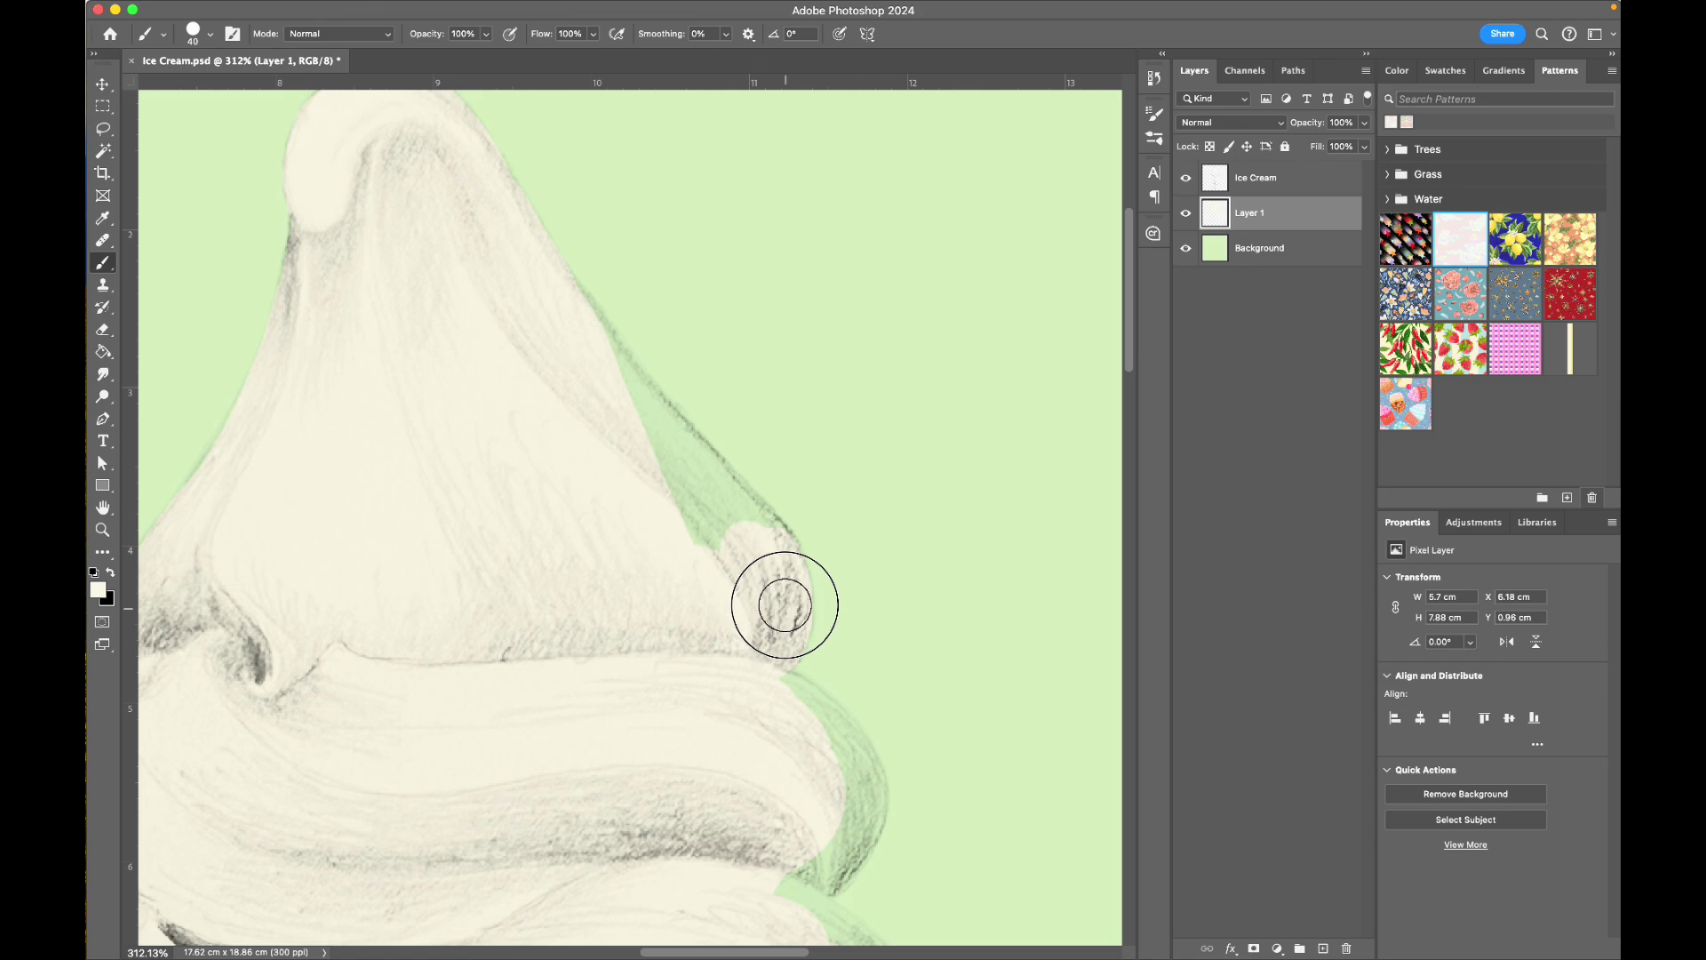
pyautogui.moveTo(785, 605)
pyautogui.mouseDown()
pyautogui.moveTo(708, 484)
pyautogui.moveTo(761, 548)
pyautogui.moveTo(755, 525)
pyautogui.mouseUp()
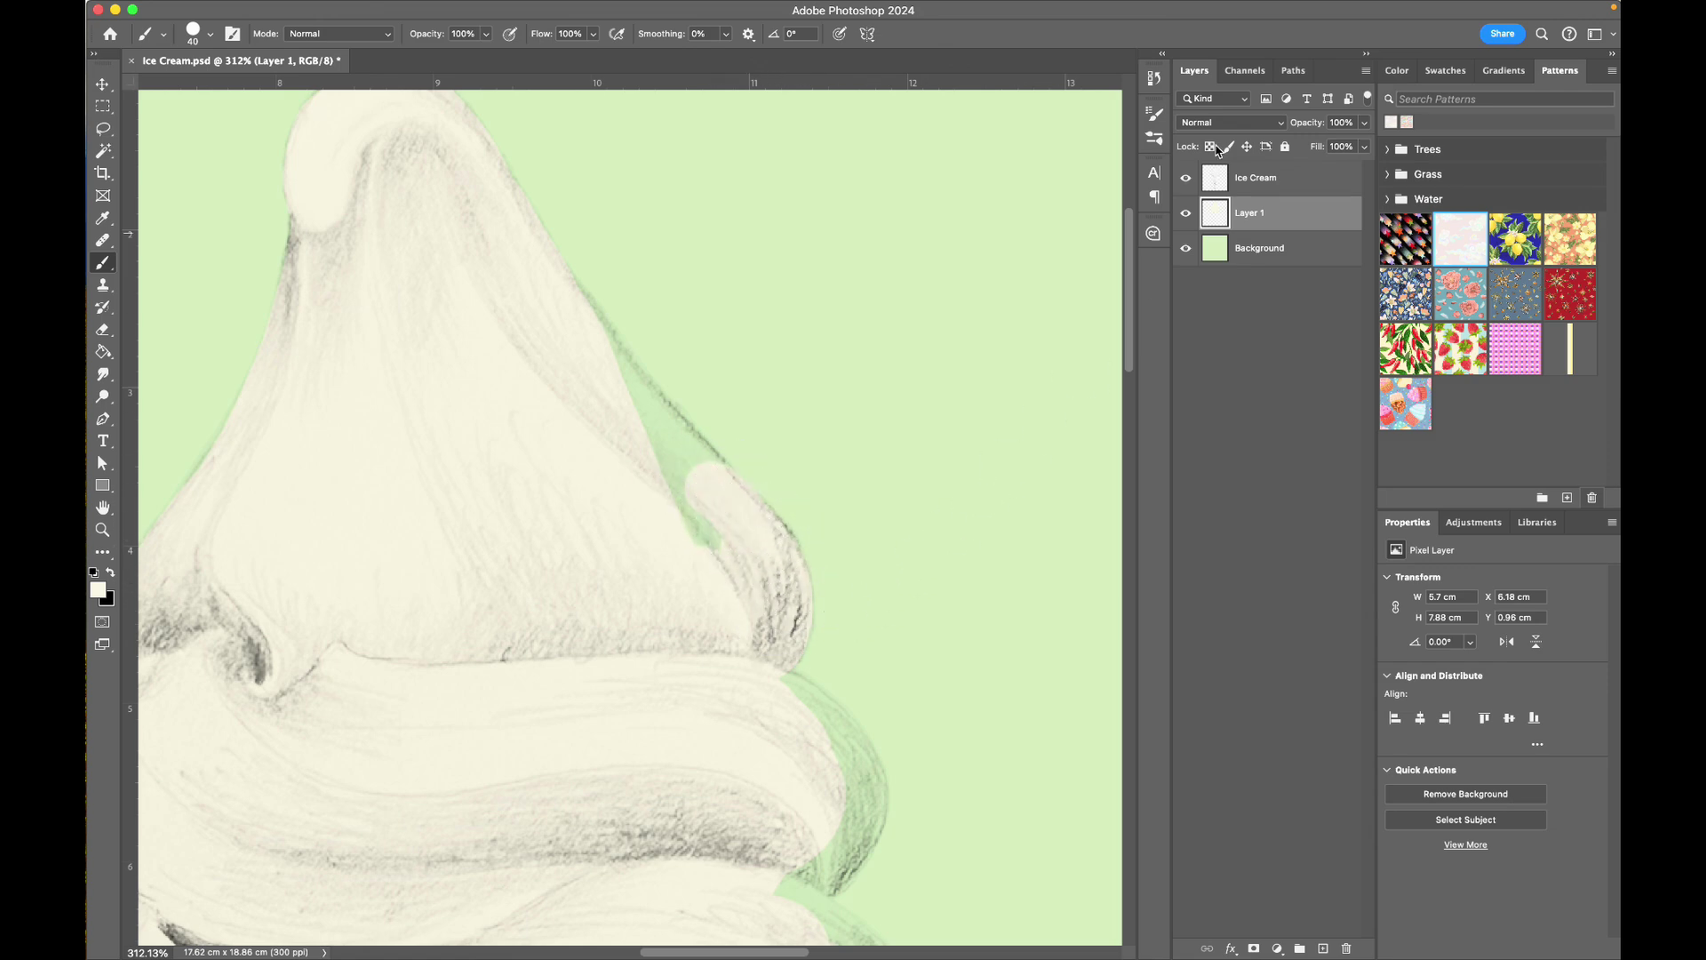
# Load the Ice Cream layer's outline as a selection and make Layer 1 the active layer
pyautogui.click(1262, 189)
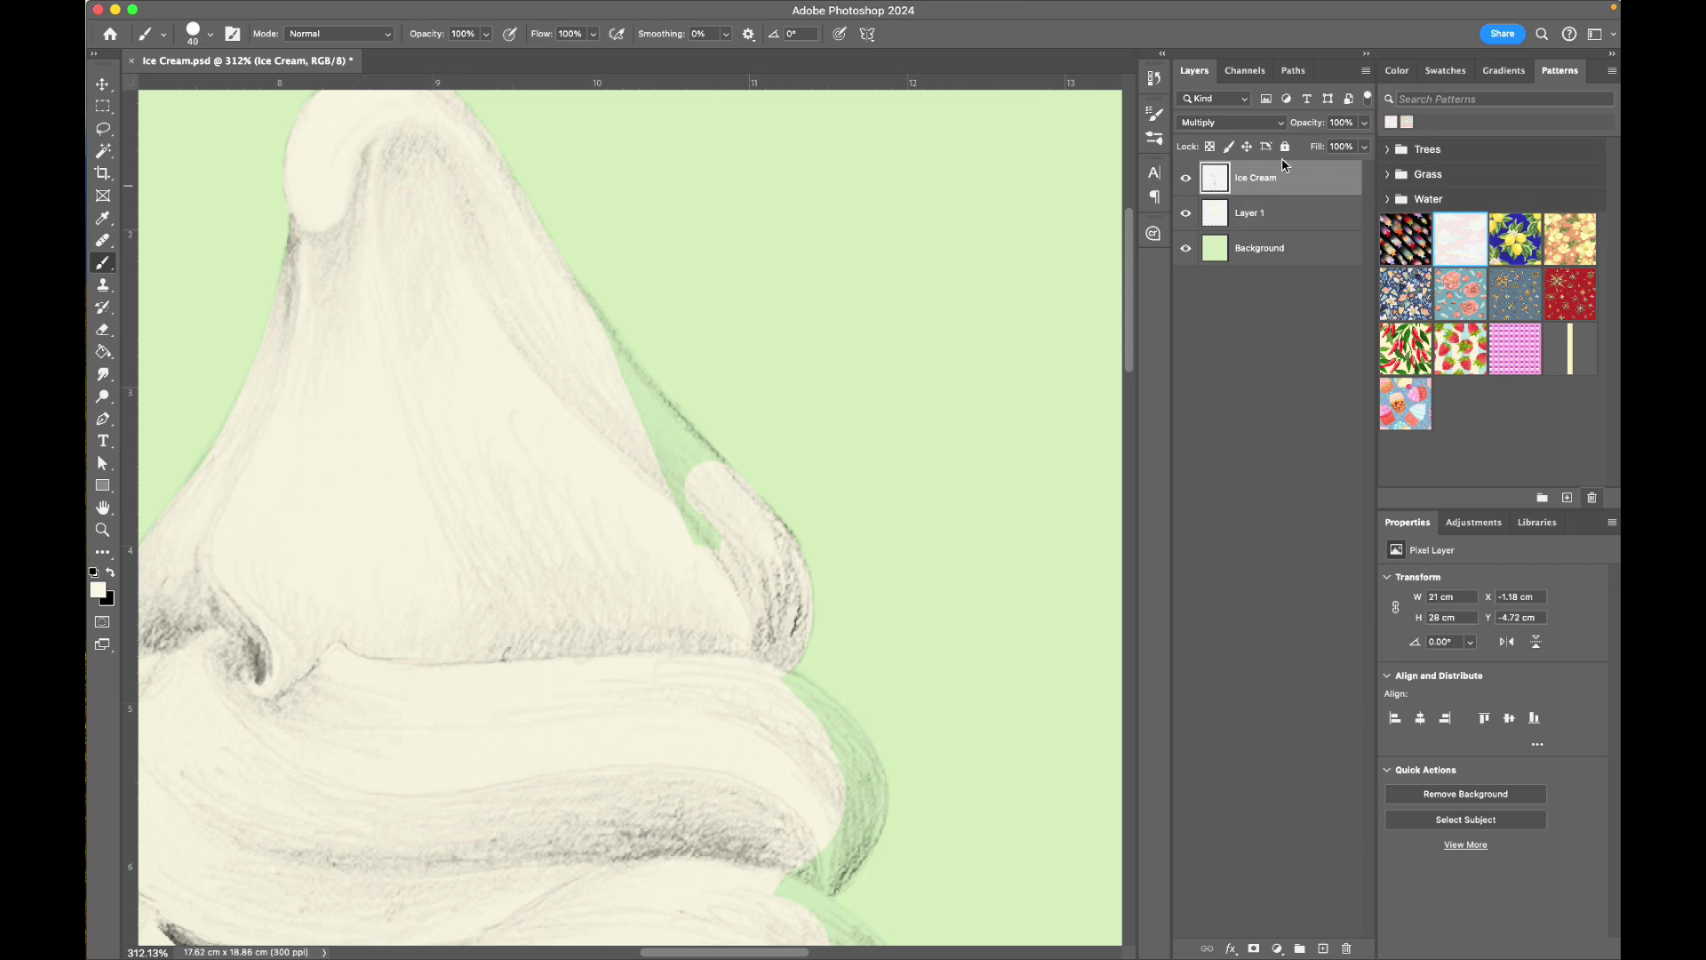
pyautogui.keyDown('super'); pyautogui.click(1218, 180); pyautogui.keyUp('super')
pyautogui.click(1308, 224)
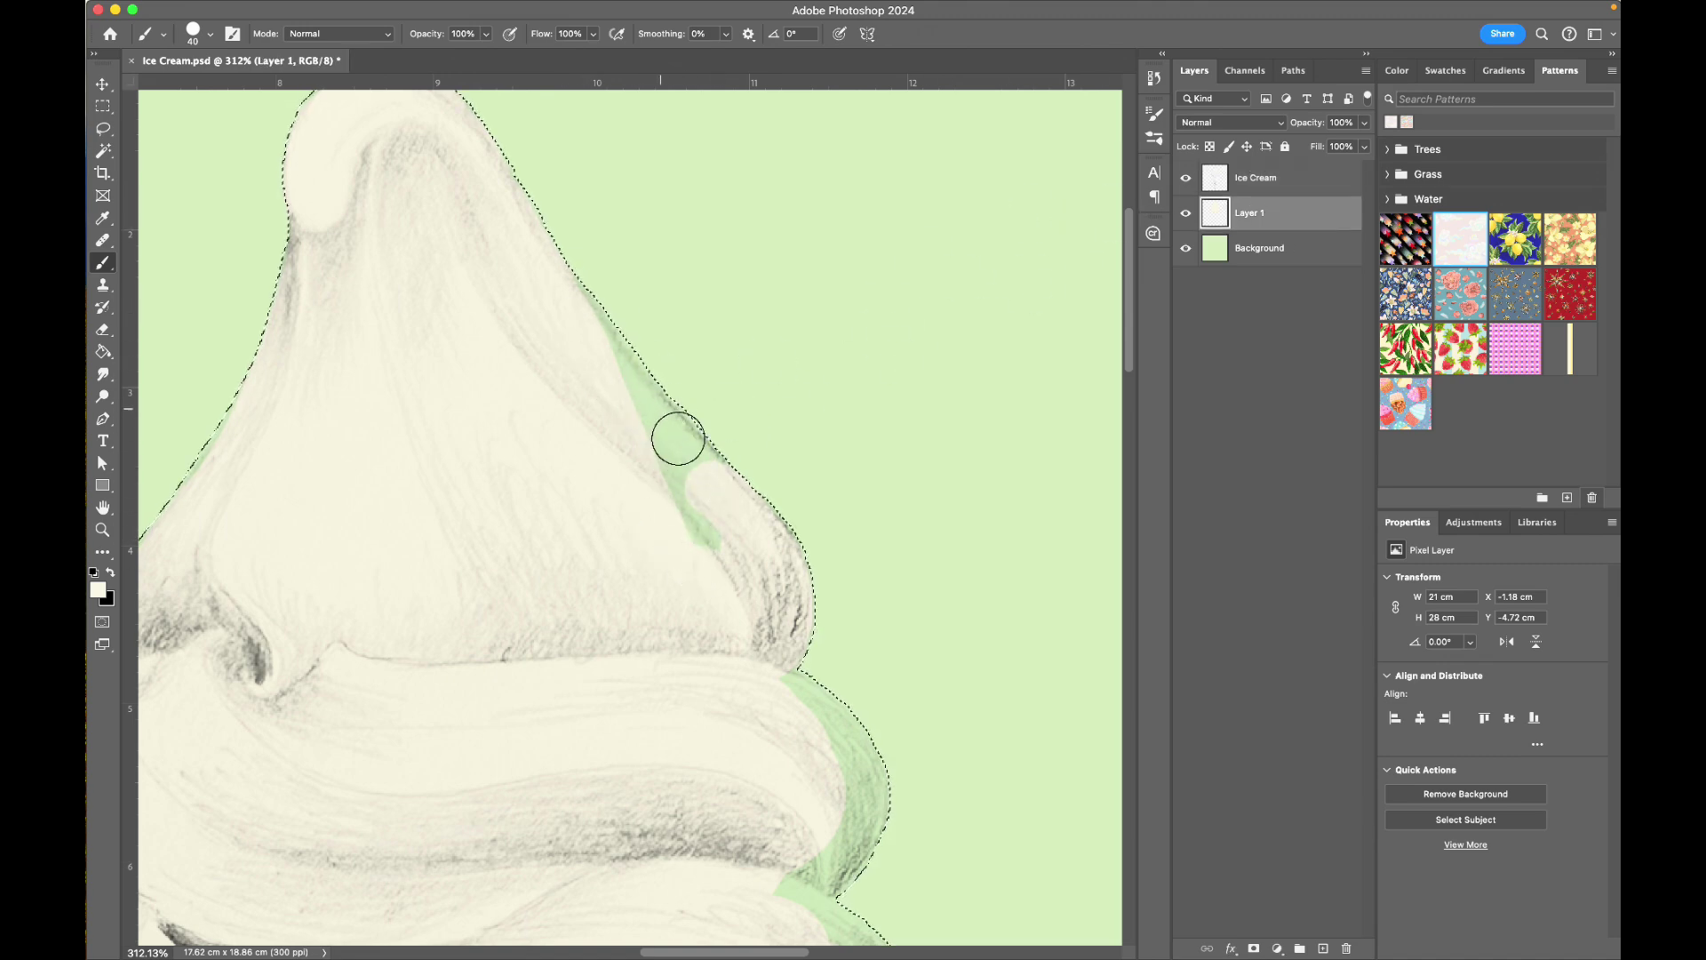
# Paint cream within the selection along the ice cream's upper right slope and into its lower corner
pyautogui.moveTo(678, 438)
pyautogui.mouseDown()
pyautogui.moveTo(630, 388)
pyautogui.moveTo(746, 518)
pyautogui.moveTo(667, 483)
pyautogui.moveTo(541, 252)
pyautogui.mouseUp()
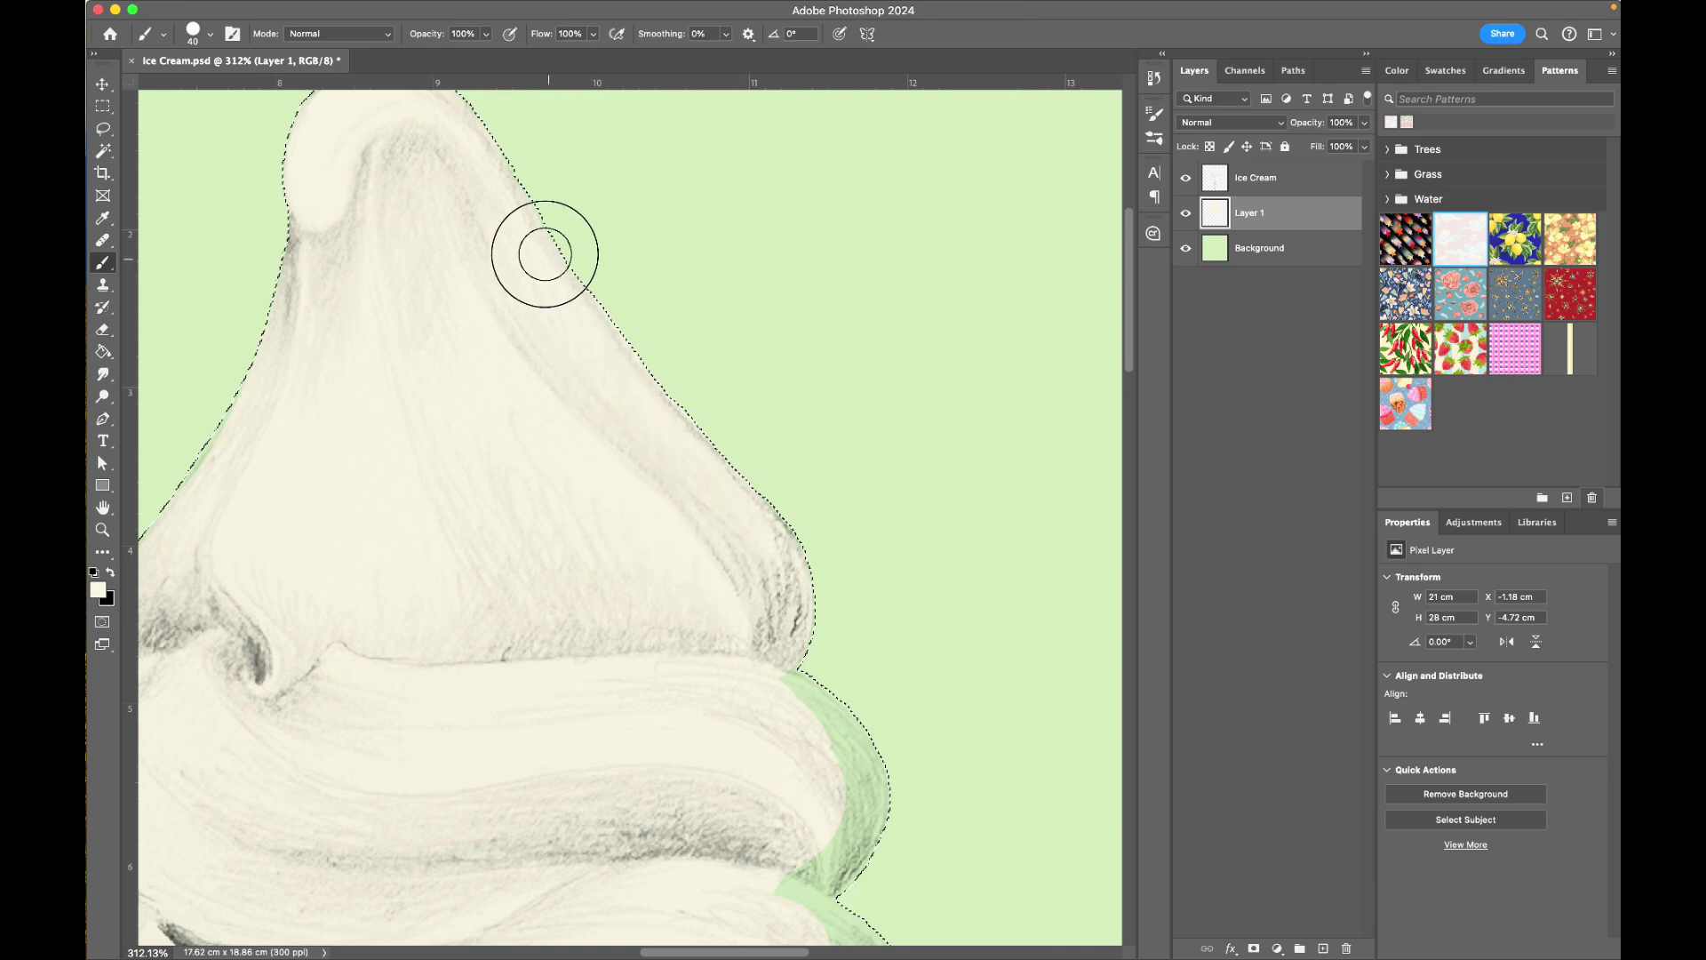
pyautogui.scroll(2, 620, 377)
pyautogui.scroll(1, 619, 377)
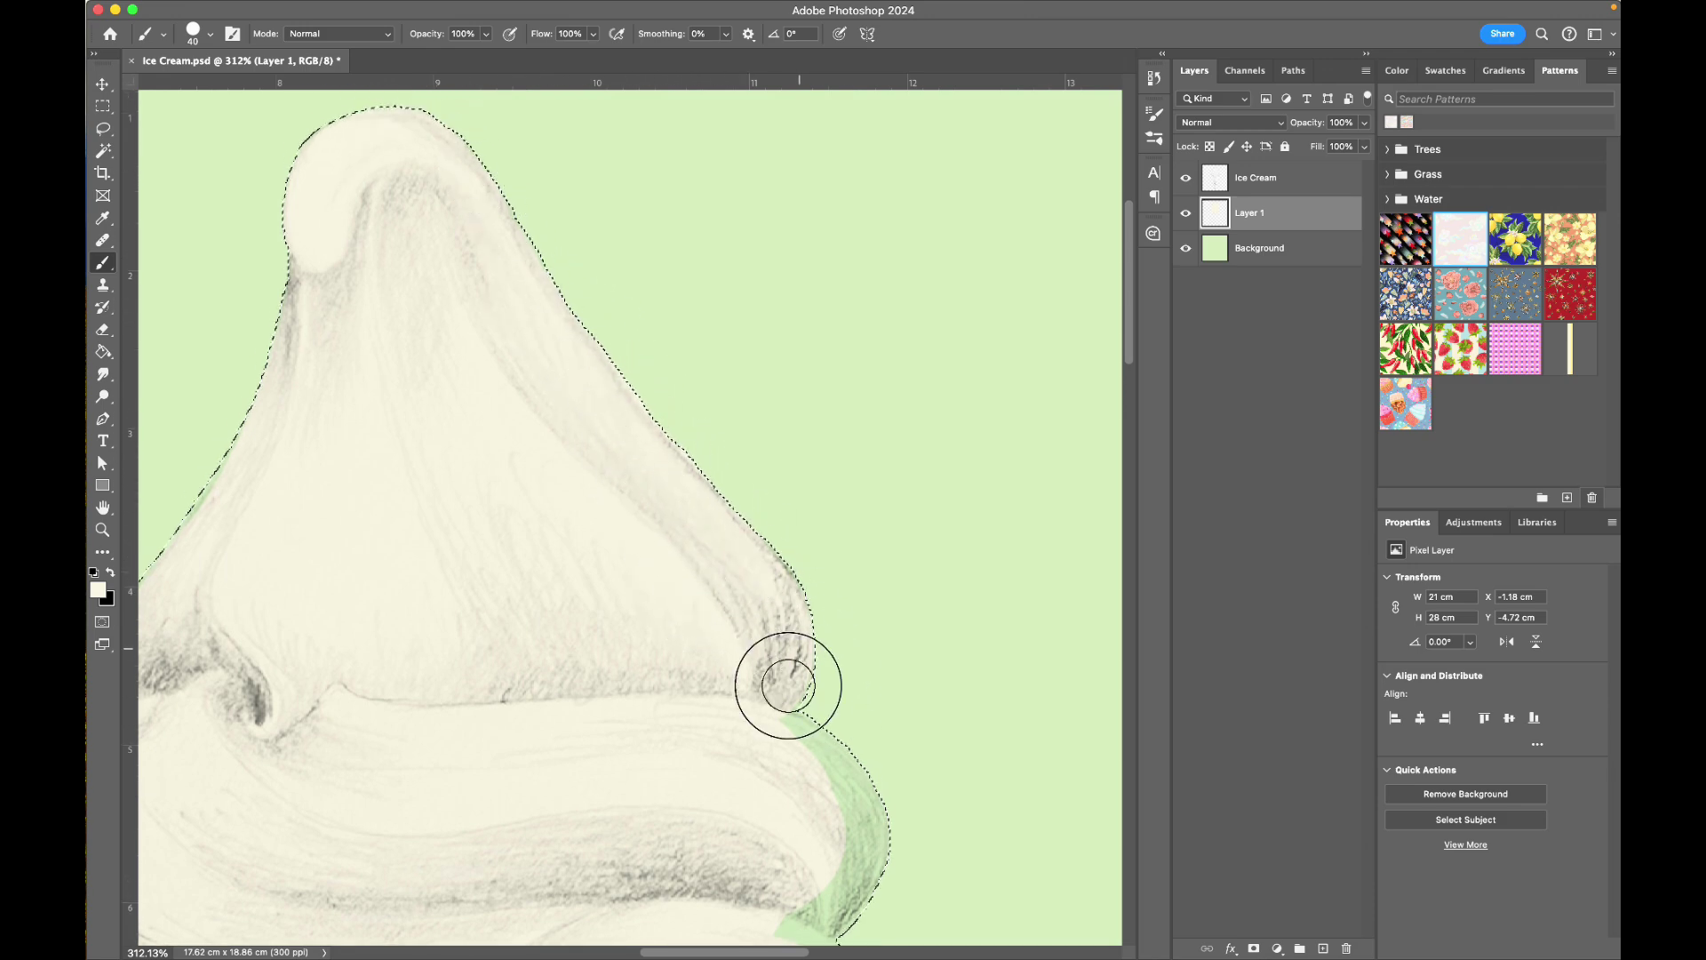
pyautogui.moveTo(788, 688); pyautogui.dragTo(812, 640)
# Fill the remaining green areas along the right edge of the middle and lower swirls with cream
pyautogui.scroll(-10, 812, 640)
pyautogui.moveTo(812, 350); pyautogui.dragTo(830, 705)
pyautogui.scroll(-3, 836, 676)
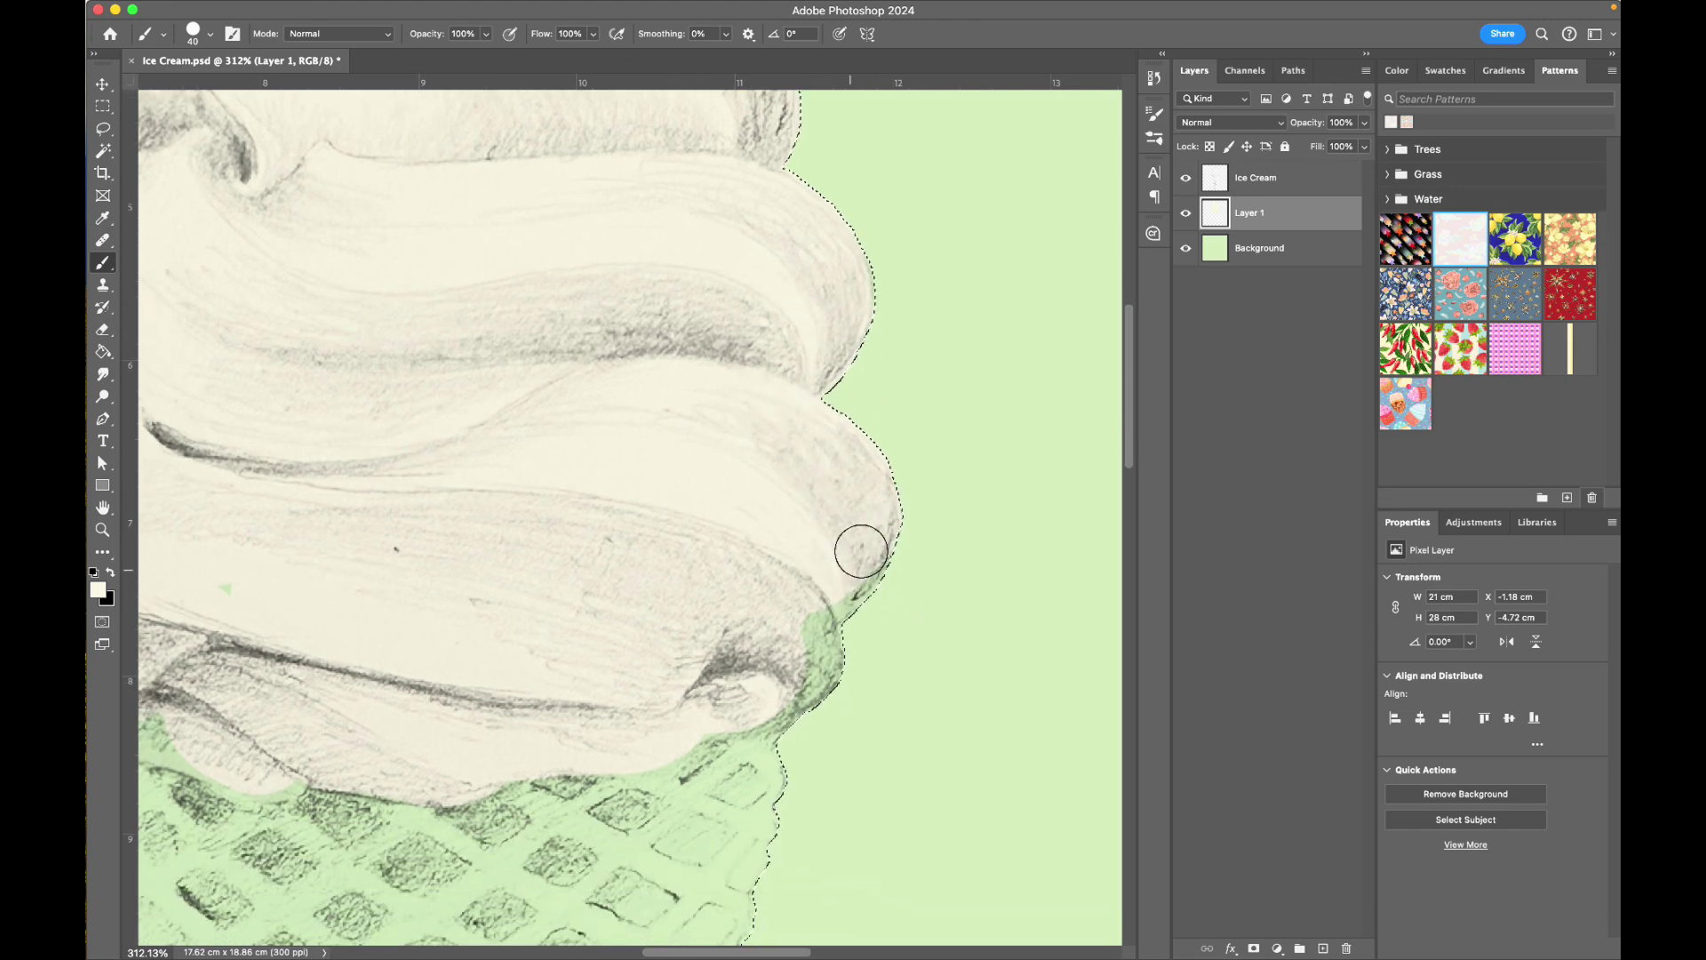
pyautogui.moveTo(856, 561)
pyautogui.mouseDown()
pyautogui.moveTo(884, 514)
pyautogui.moveTo(743, 678)
pyautogui.moveTo(770, 693)
pyautogui.moveTo(819, 673)
pyautogui.moveTo(855, 610)
pyautogui.mouseUp()
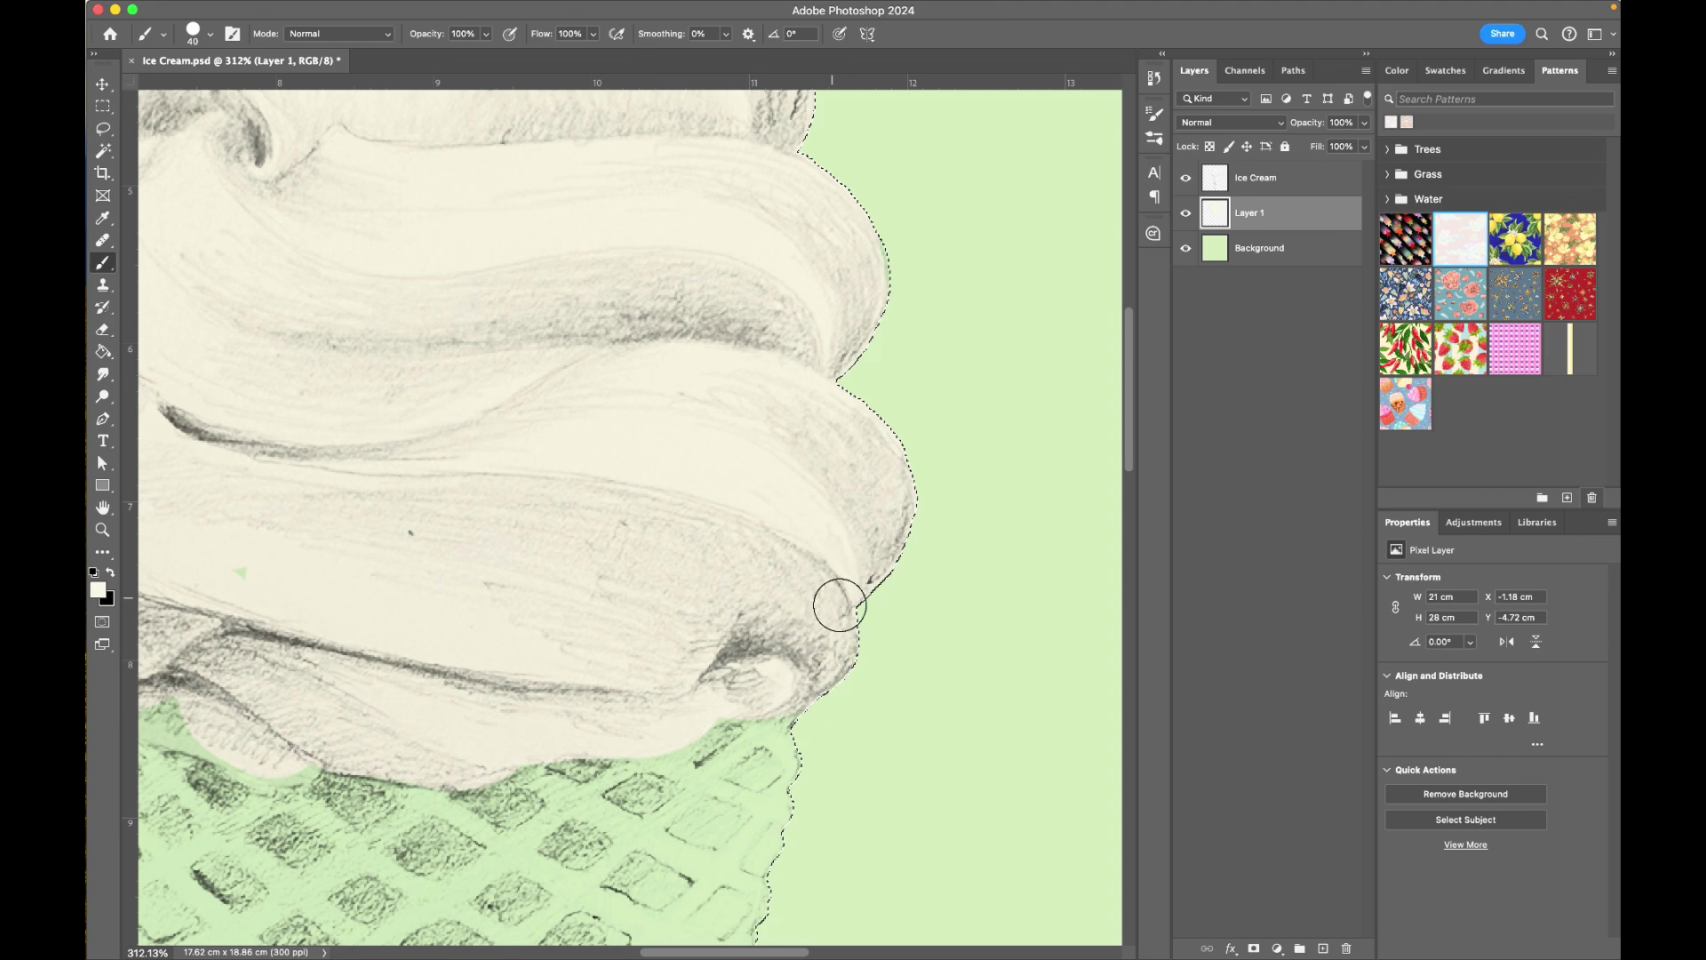
# Paint cream along the lowest swirl's bottom left edge down to where the cone begins
pyautogui.hscroll(-1, 823, 566)
pyautogui.hscroll(-15, 823, 565)
pyautogui.scroll(2, 826, 565)
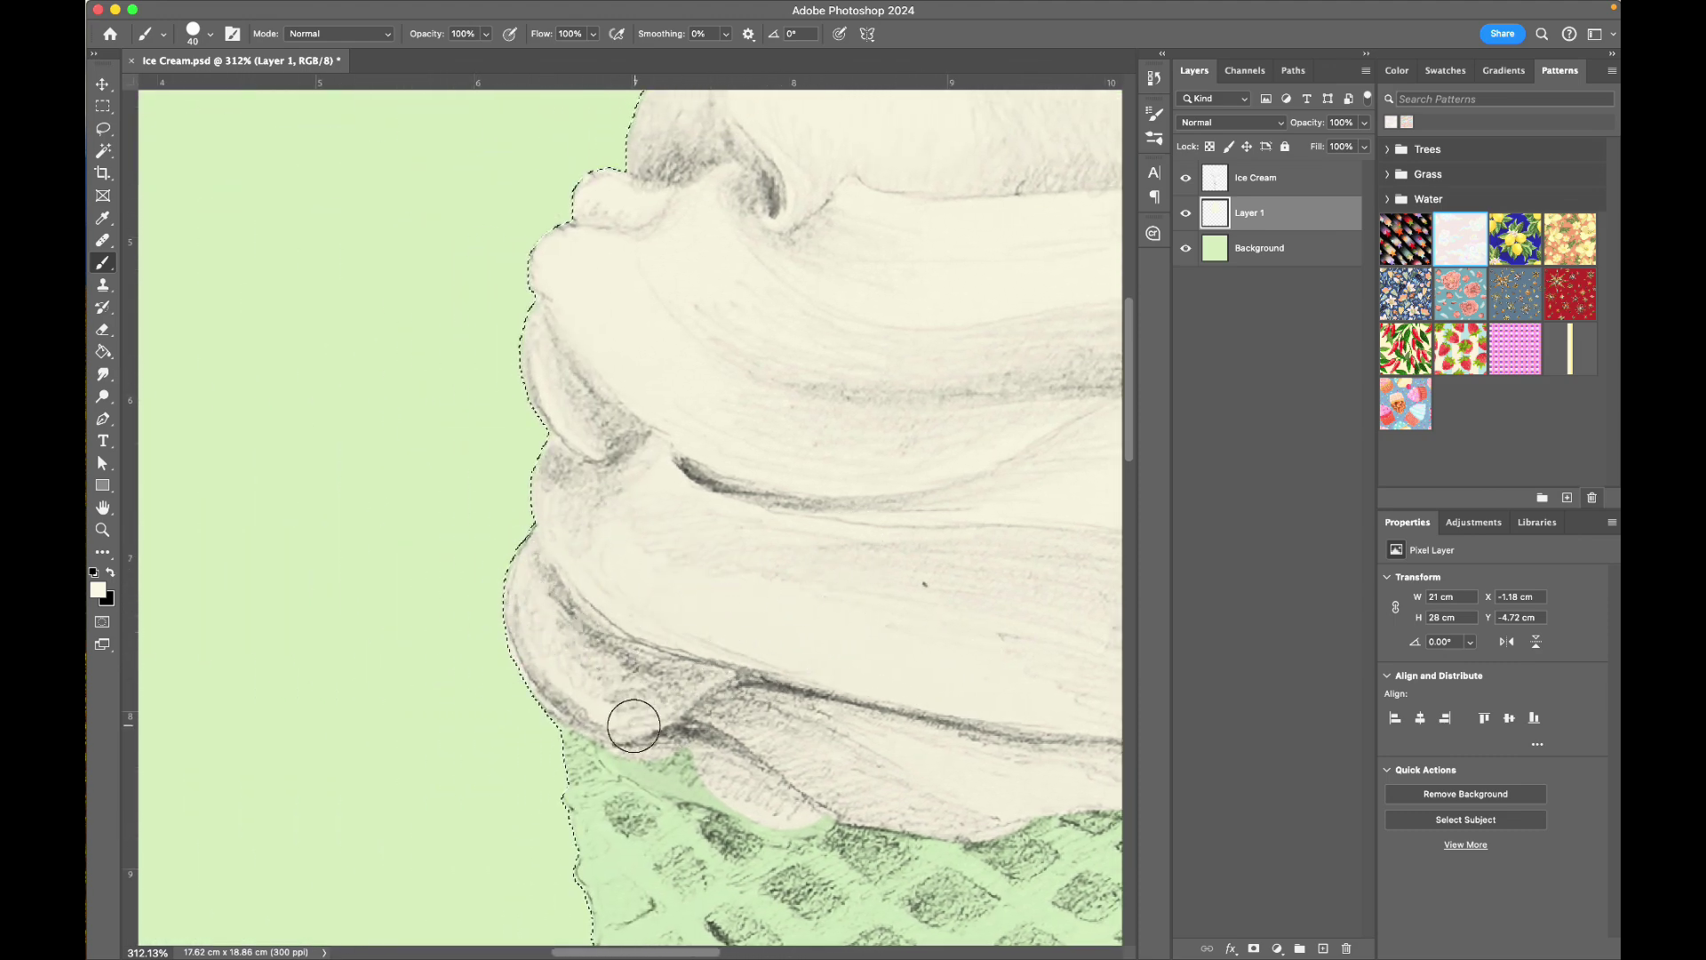
pyautogui.moveTo(629, 712)
pyautogui.mouseDown()
pyautogui.moveTo(655, 761)
pyautogui.moveTo(783, 810)
pyautogui.mouseUp()
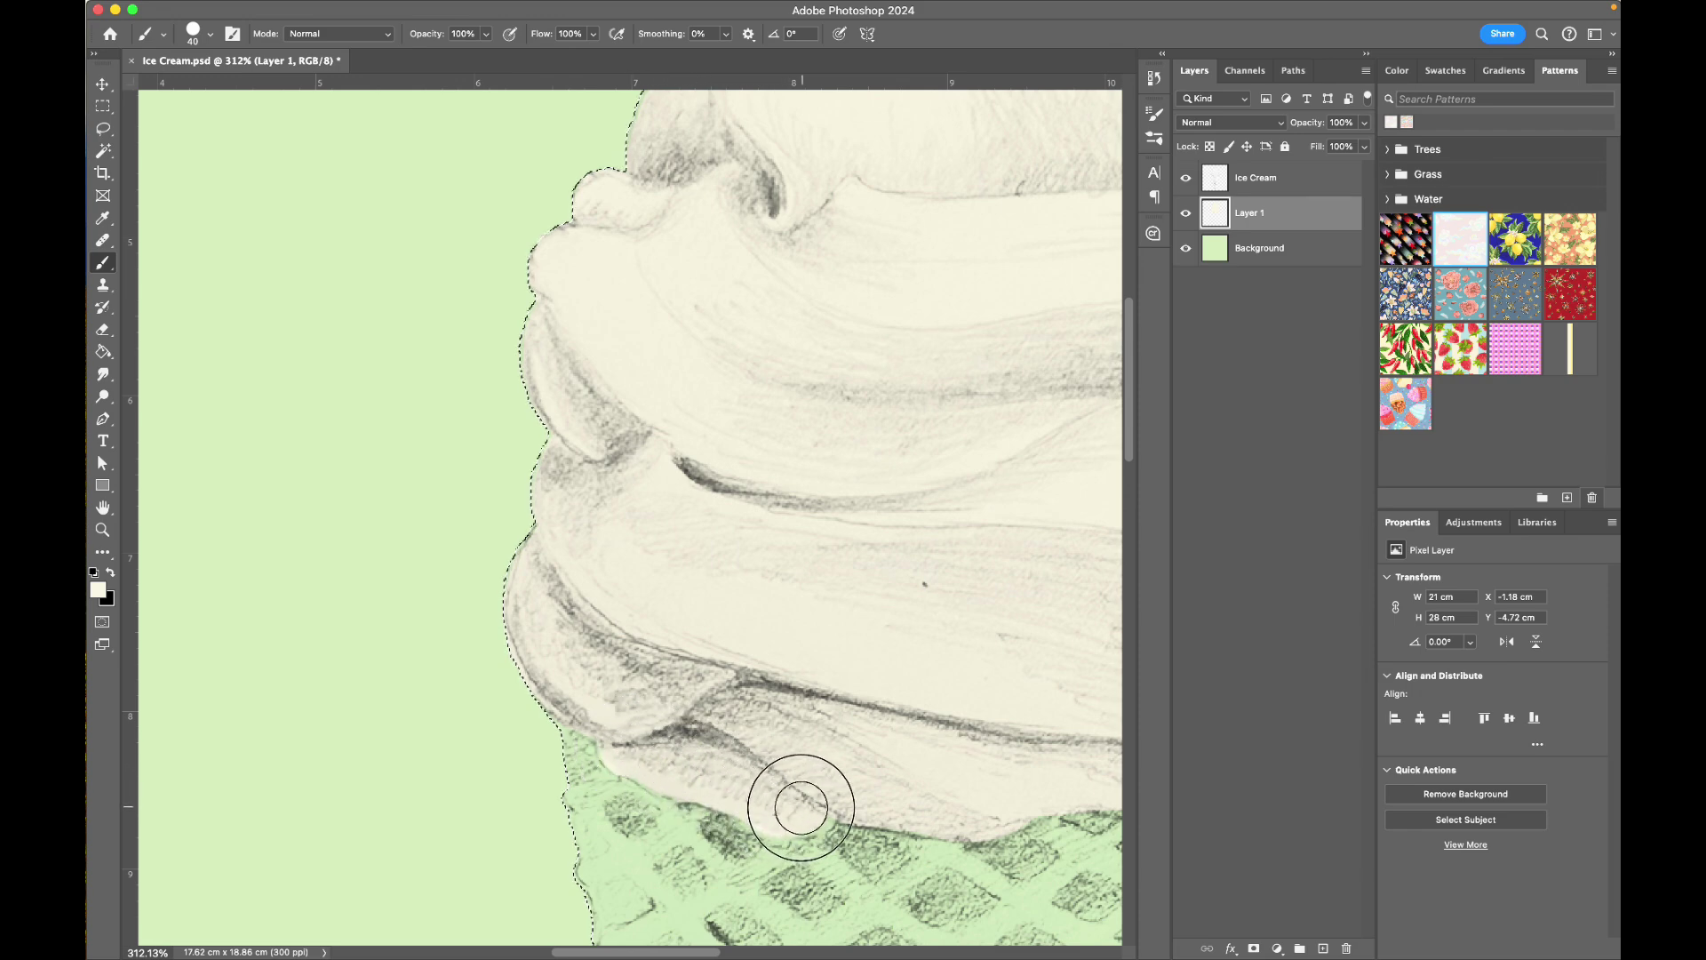
# Touch up the cream along the left outline up to the peak and clear the selection
pyautogui.scroll(3, 723, 602)
pyautogui.scroll(3, 617, 435)
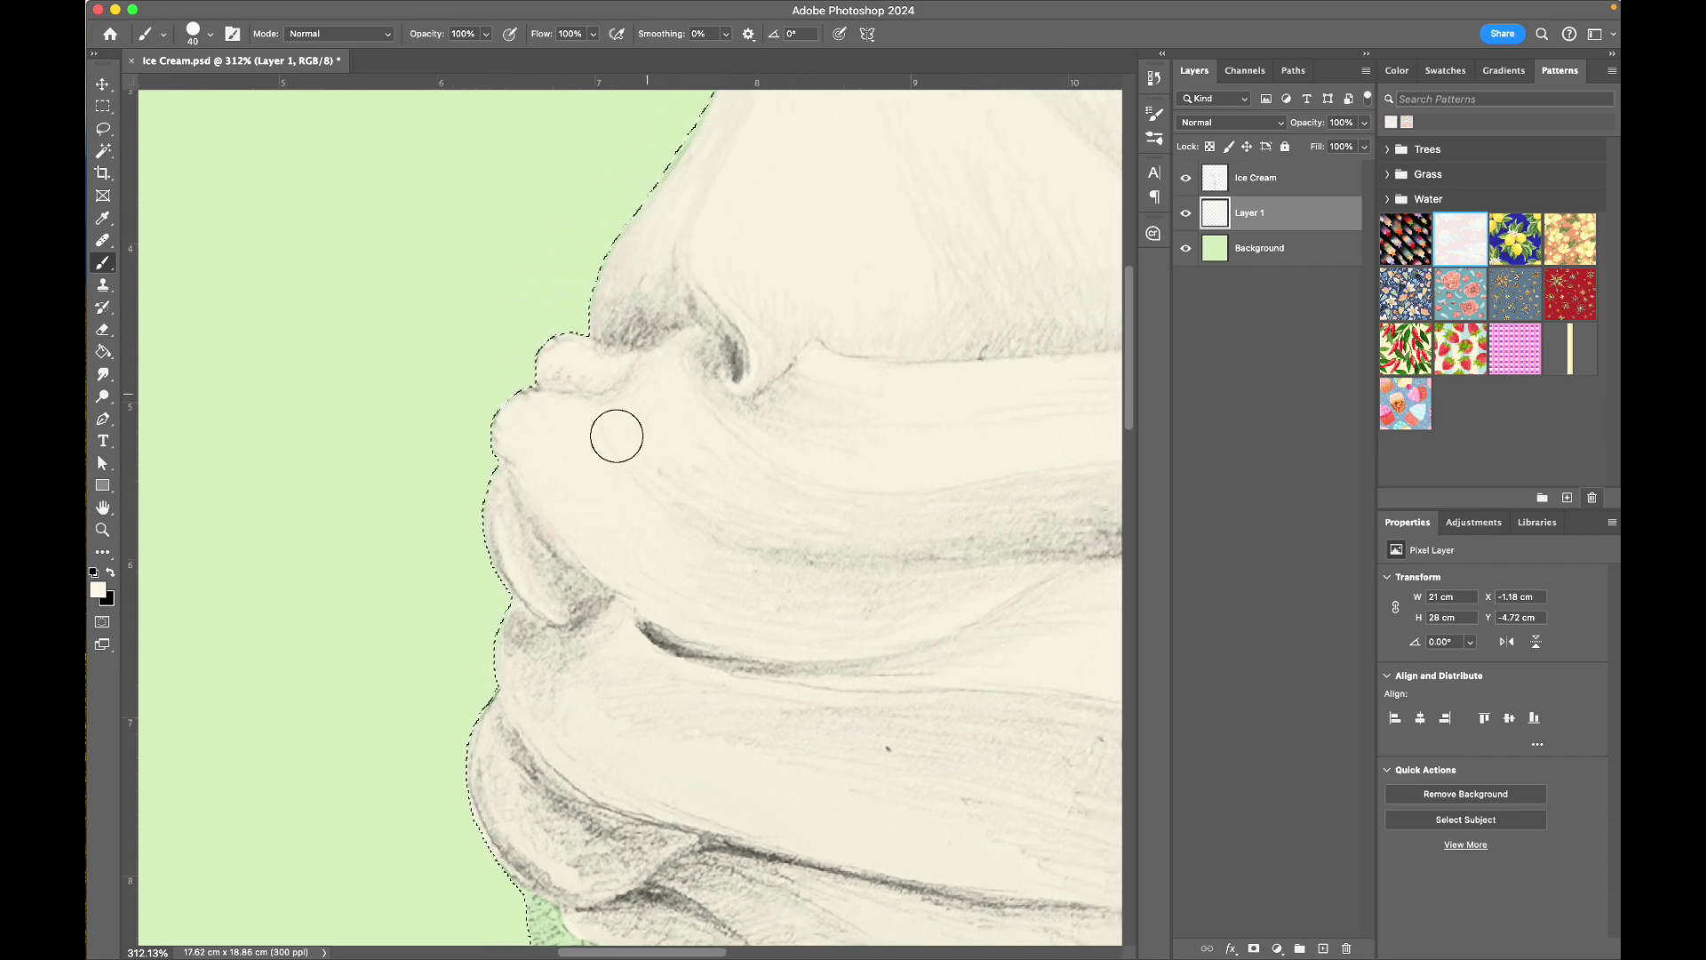
pyautogui.scroll(5, 697, 350)
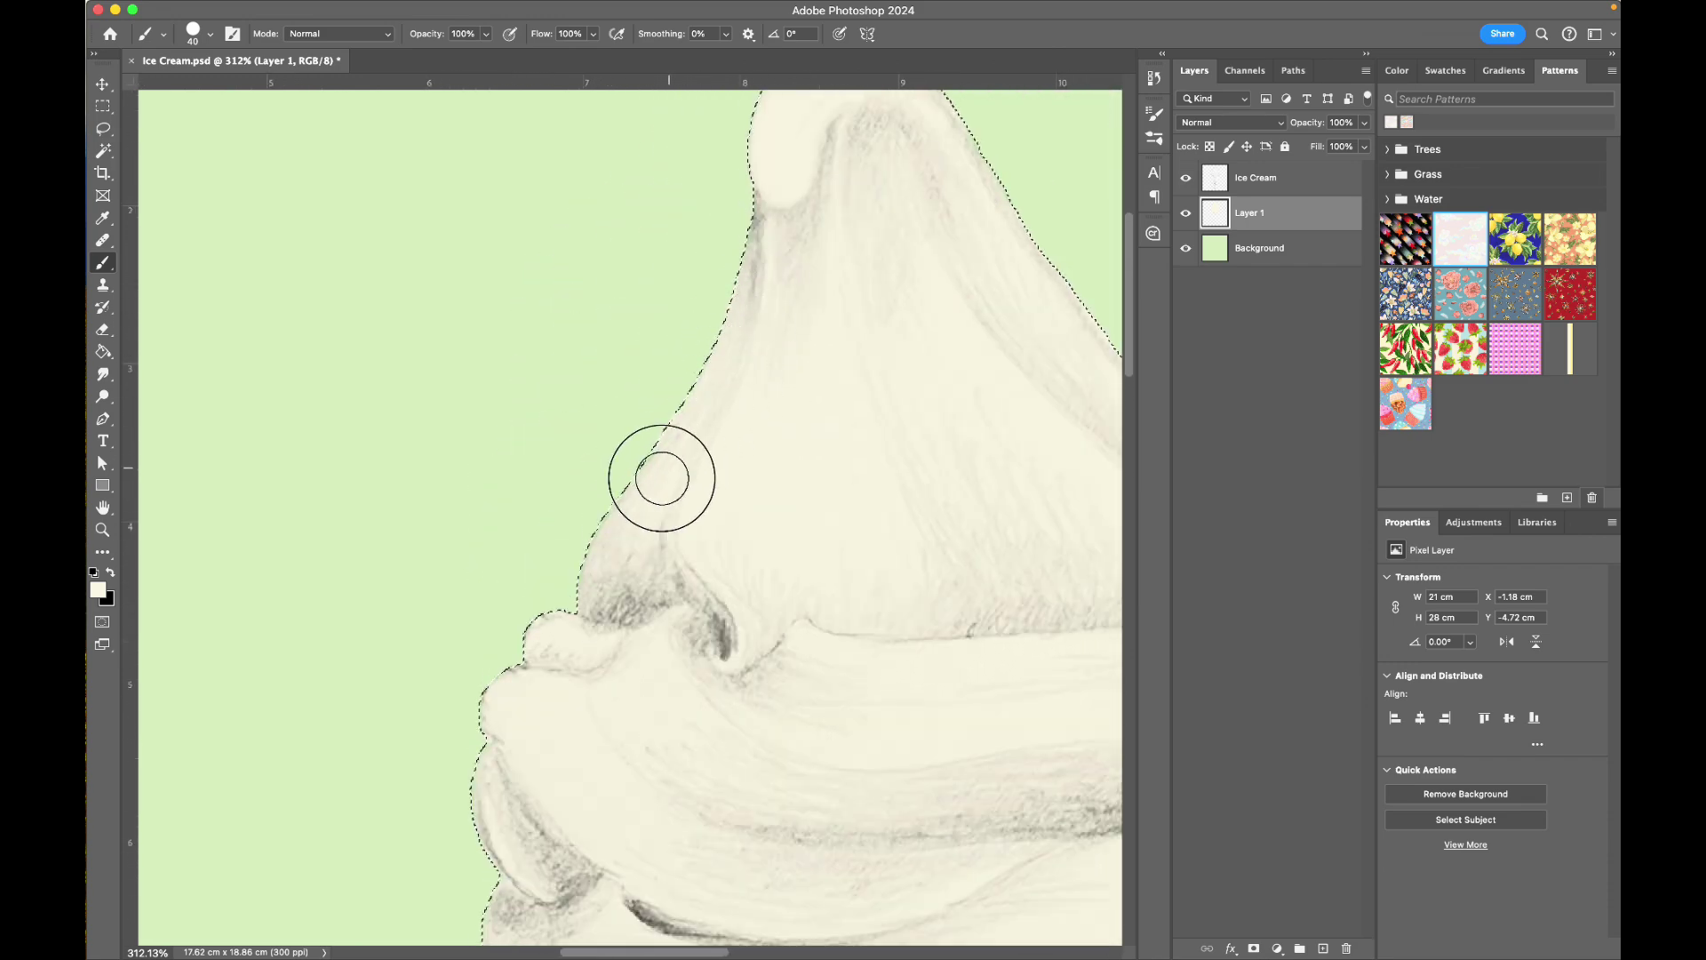
pyautogui.scroll(5, 675, 495)
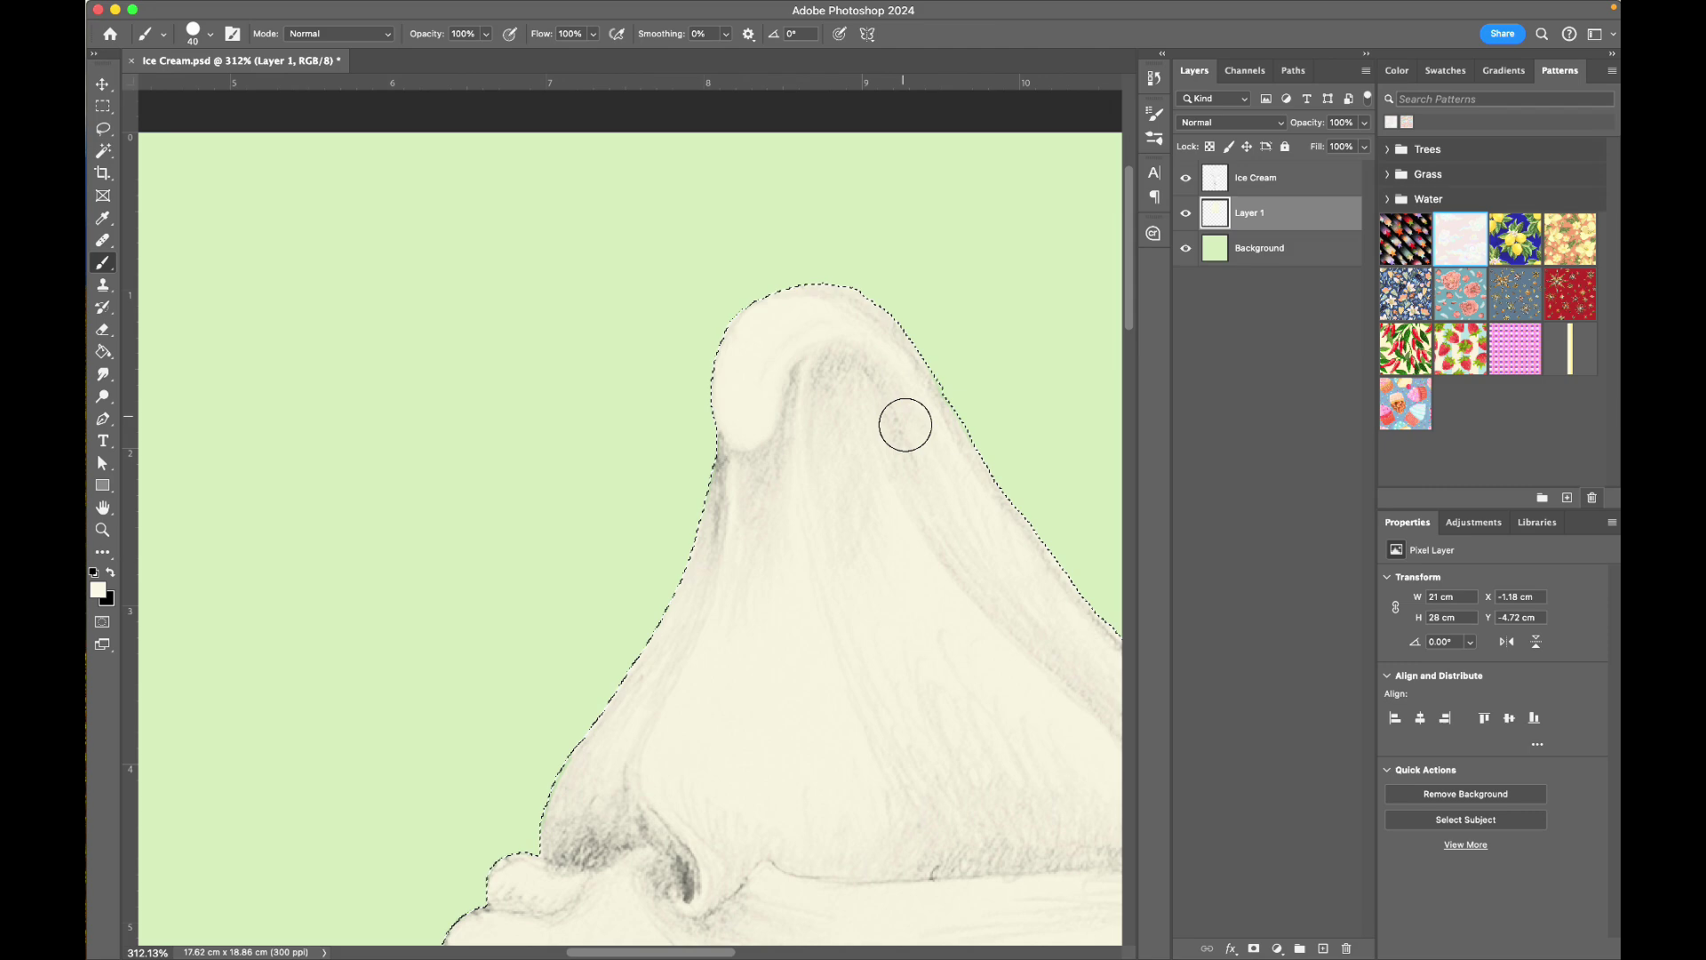
pyautogui.scroll(-3, 933, 449)
pyautogui.scroll(-3, 873, 538)
pyautogui.scroll(-2, 872, 537)
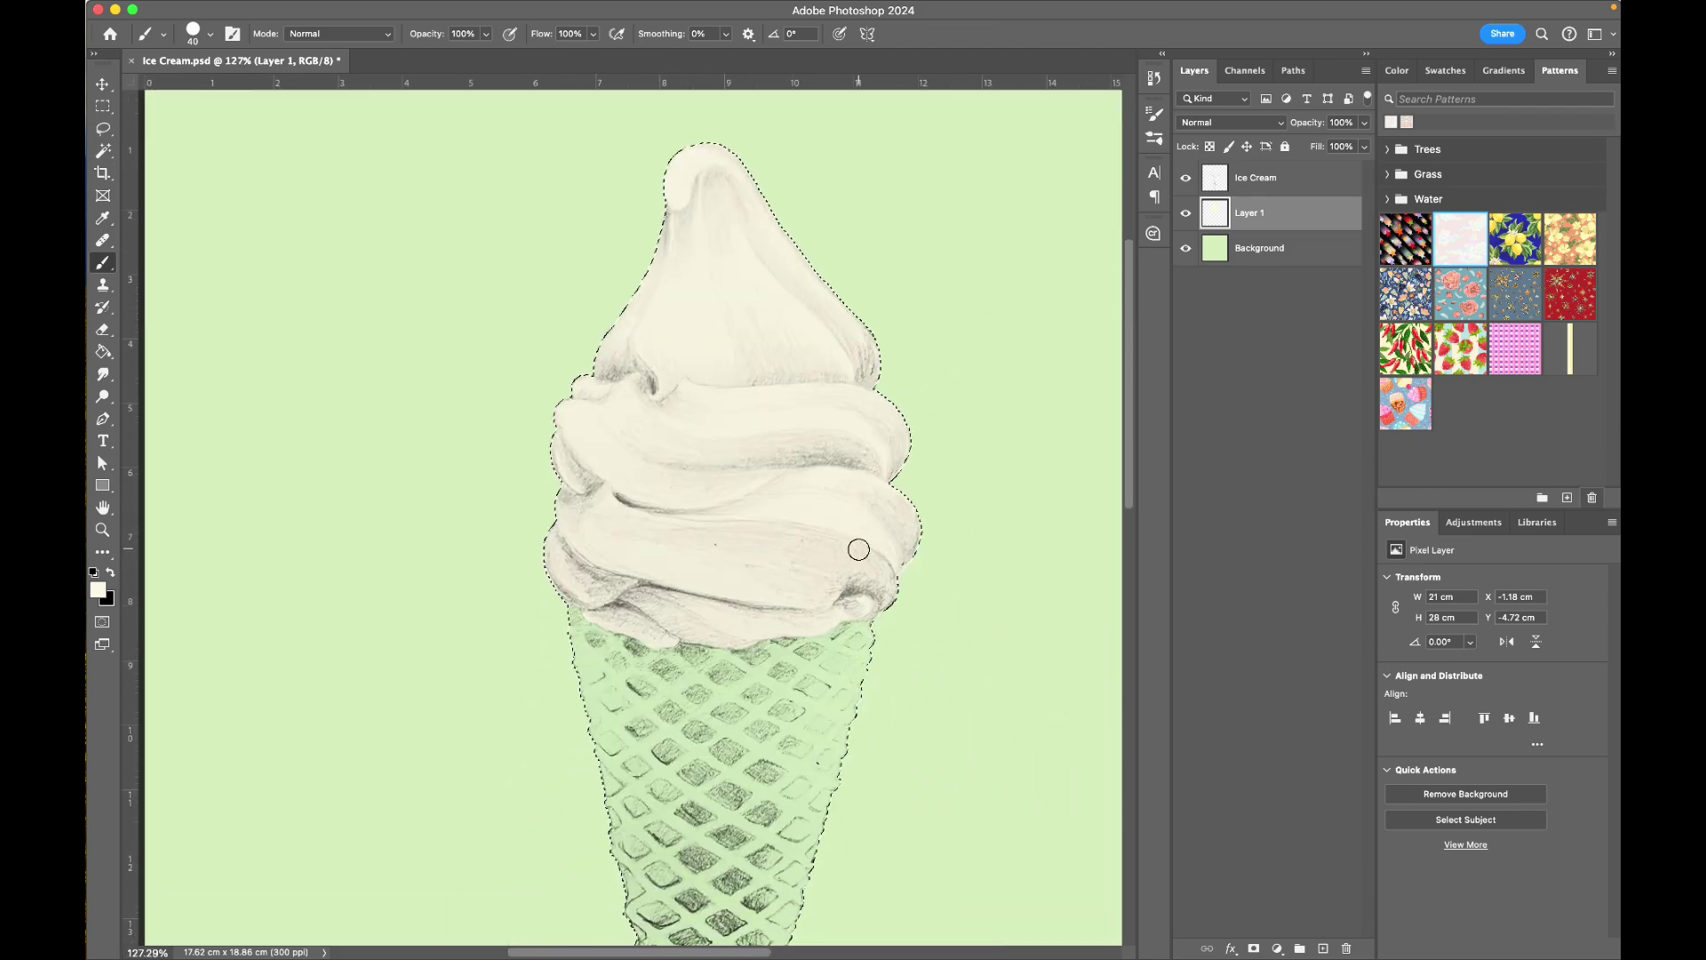
pyautogui.press('super+d')
pyautogui.scroll(-2, 925, 557)
# Add another new layer directly above the Background layer
pyautogui.click(1285, 242)
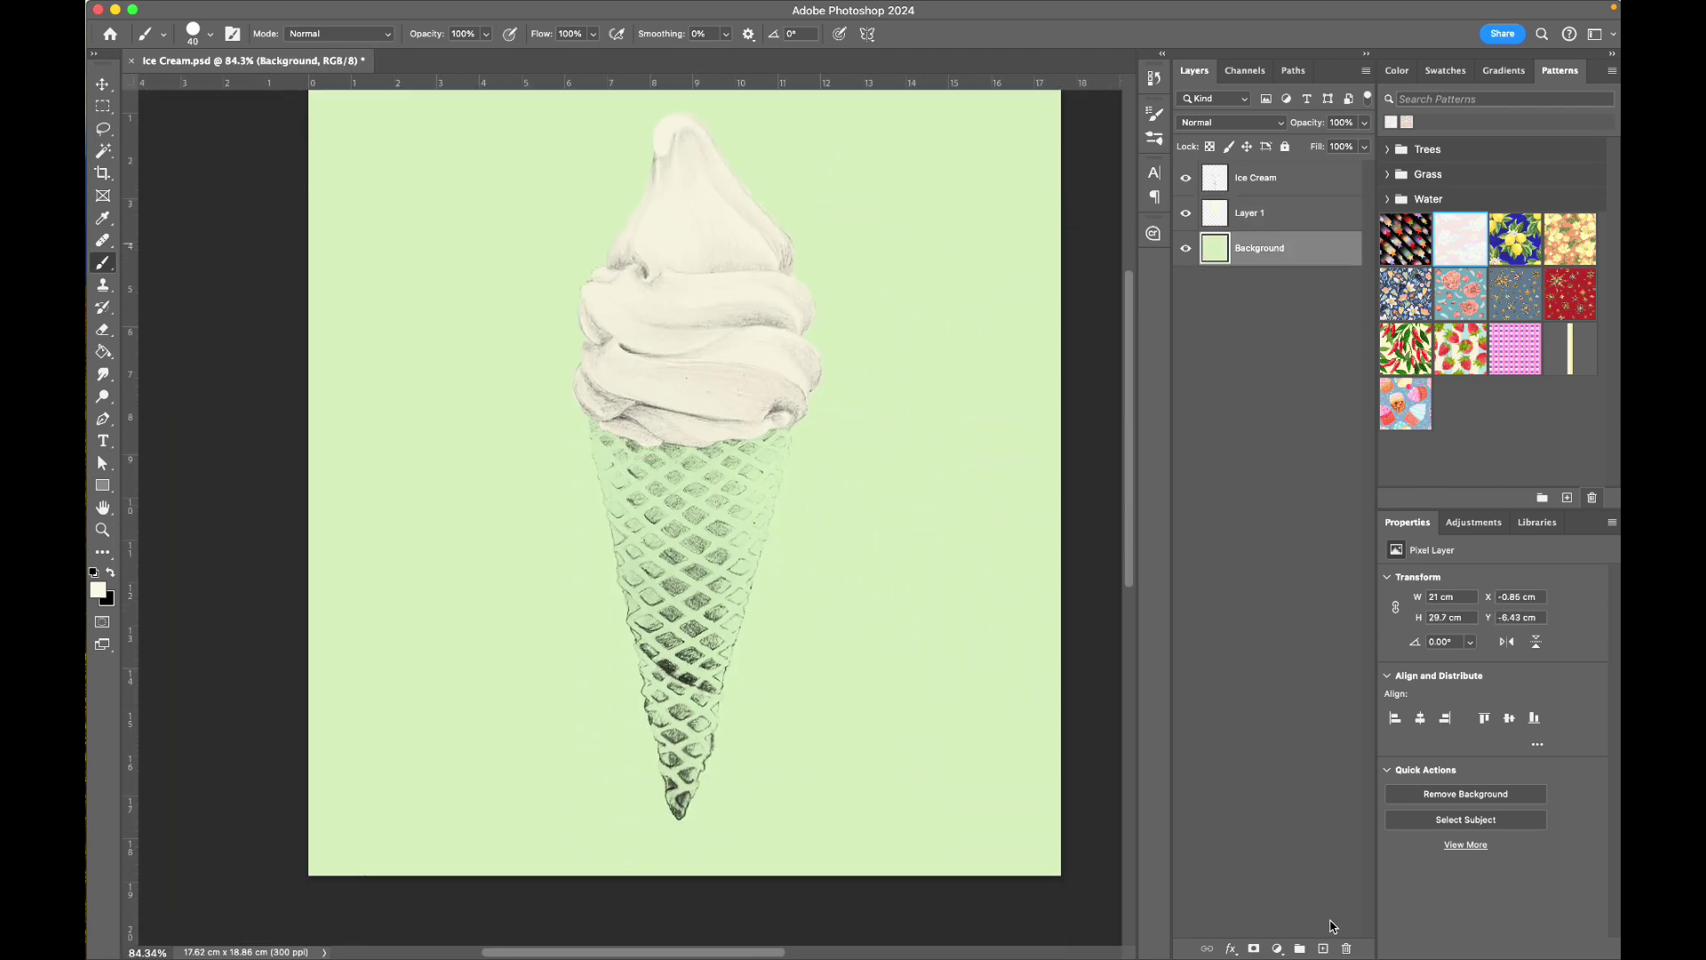
pyautogui.click(1323, 948)
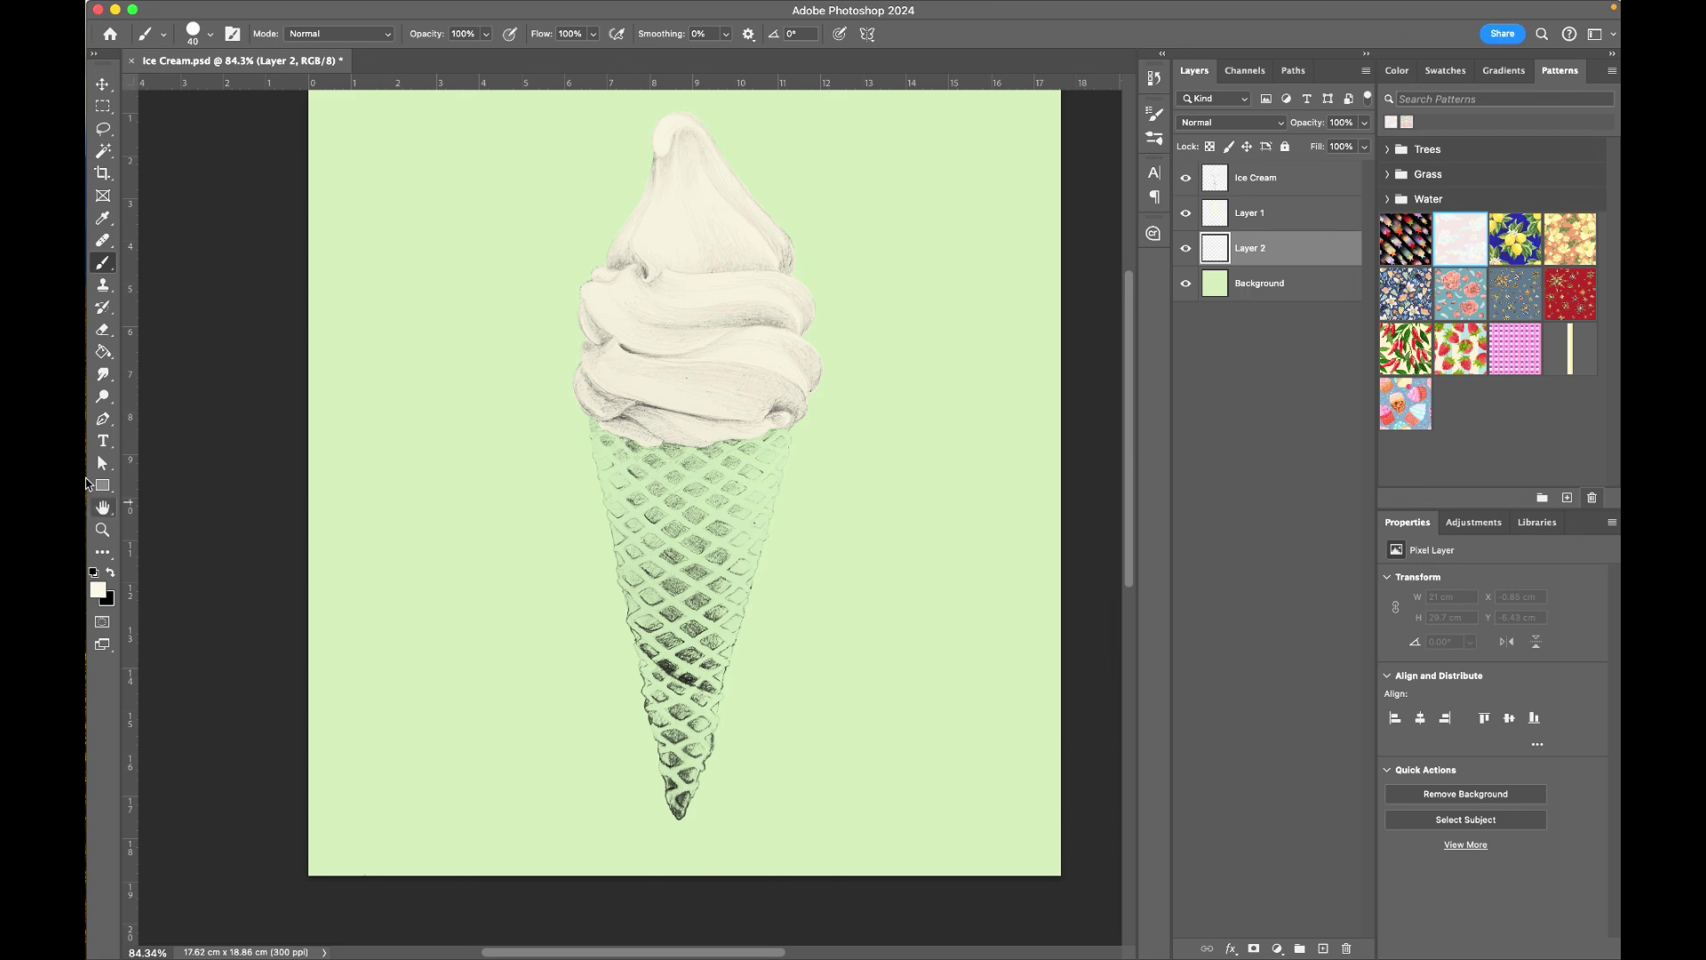
# Pick a light salmon pink foreground colour and fill the selected ice cream swirls on Layer 3 with the Paint Bucket
pyautogui.click(1253, 218)
pyautogui.click(98, 589)
pyautogui.moveTo(1215, 204); pyautogui.dragTo(1218, 171)
pyautogui.click(1089, 182)
pyautogui.click(1219, 161)
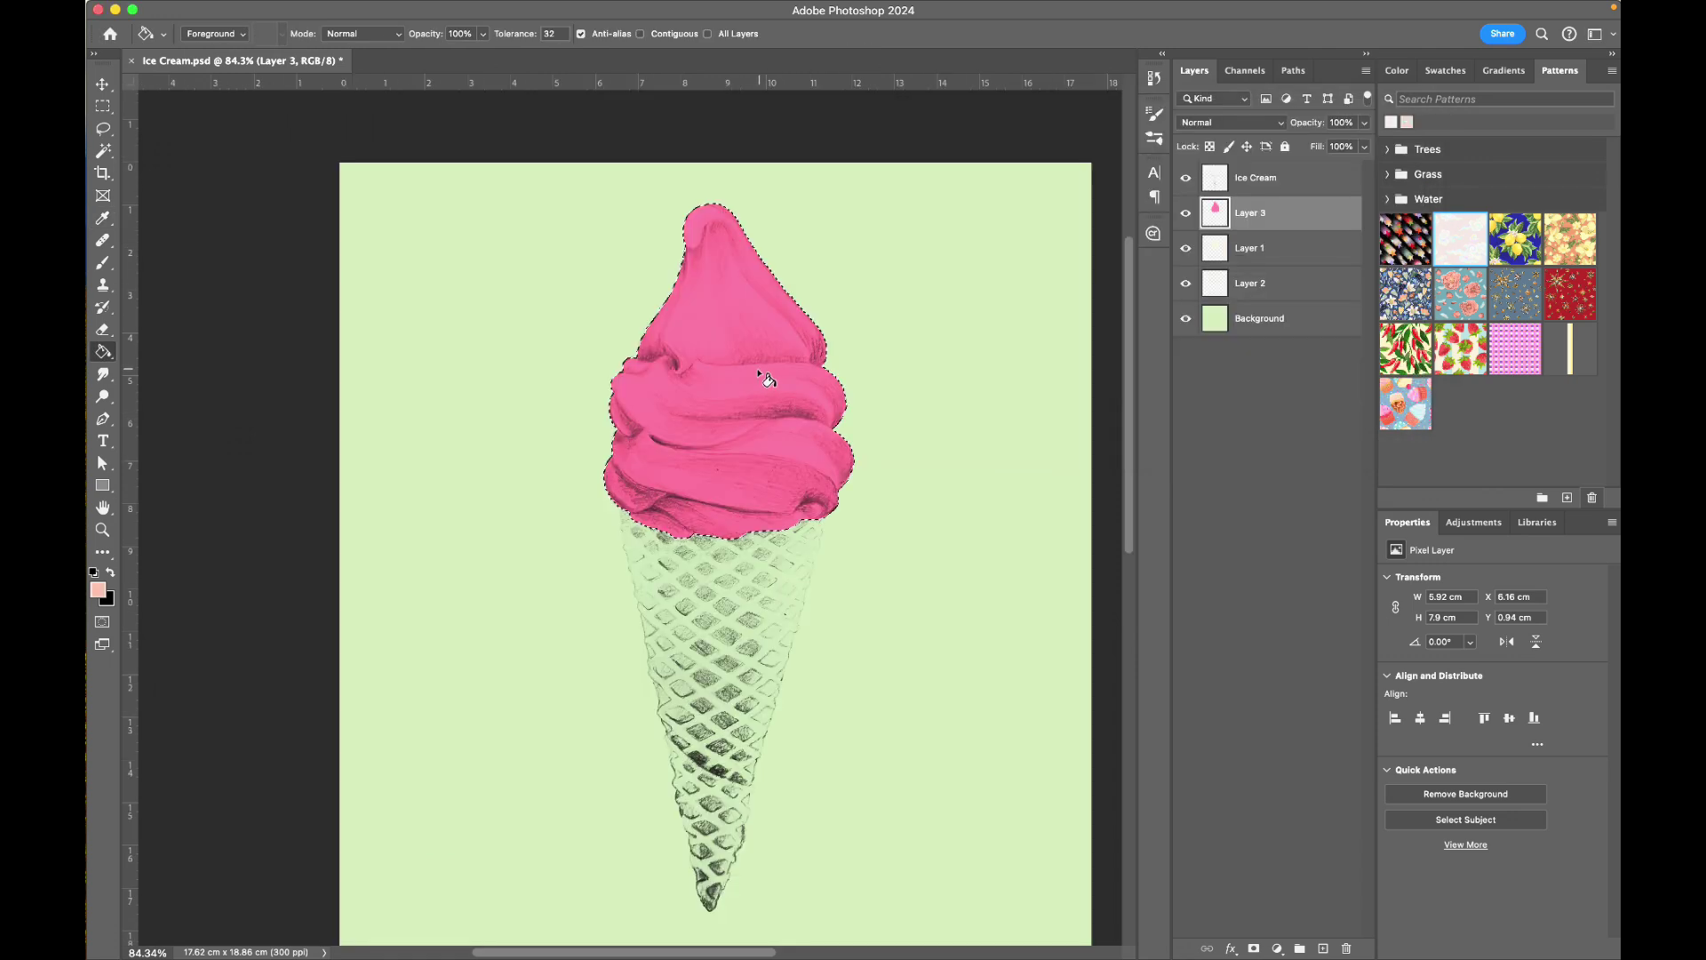
pyautogui.click(766, 368)
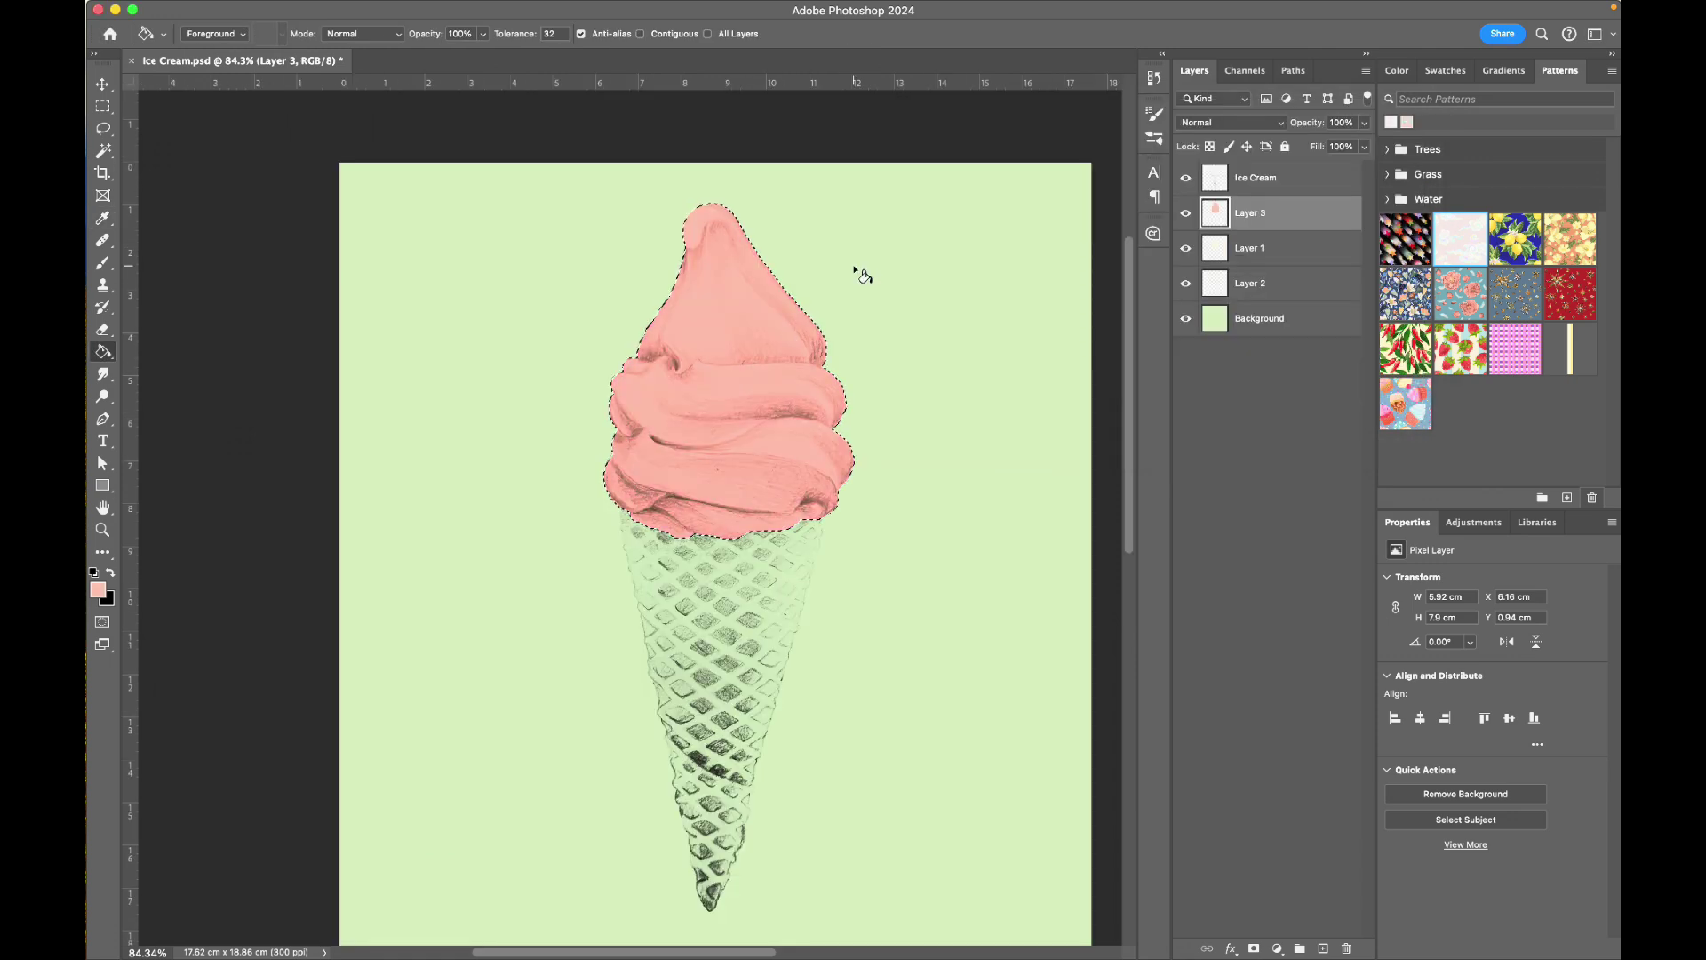
# Clear the selection around the swirls and delete Layer 1
pyautogui.press('super+d')
pyautogui.scroll(-5, 962, 520)
pyautogui.click(1273, 257)
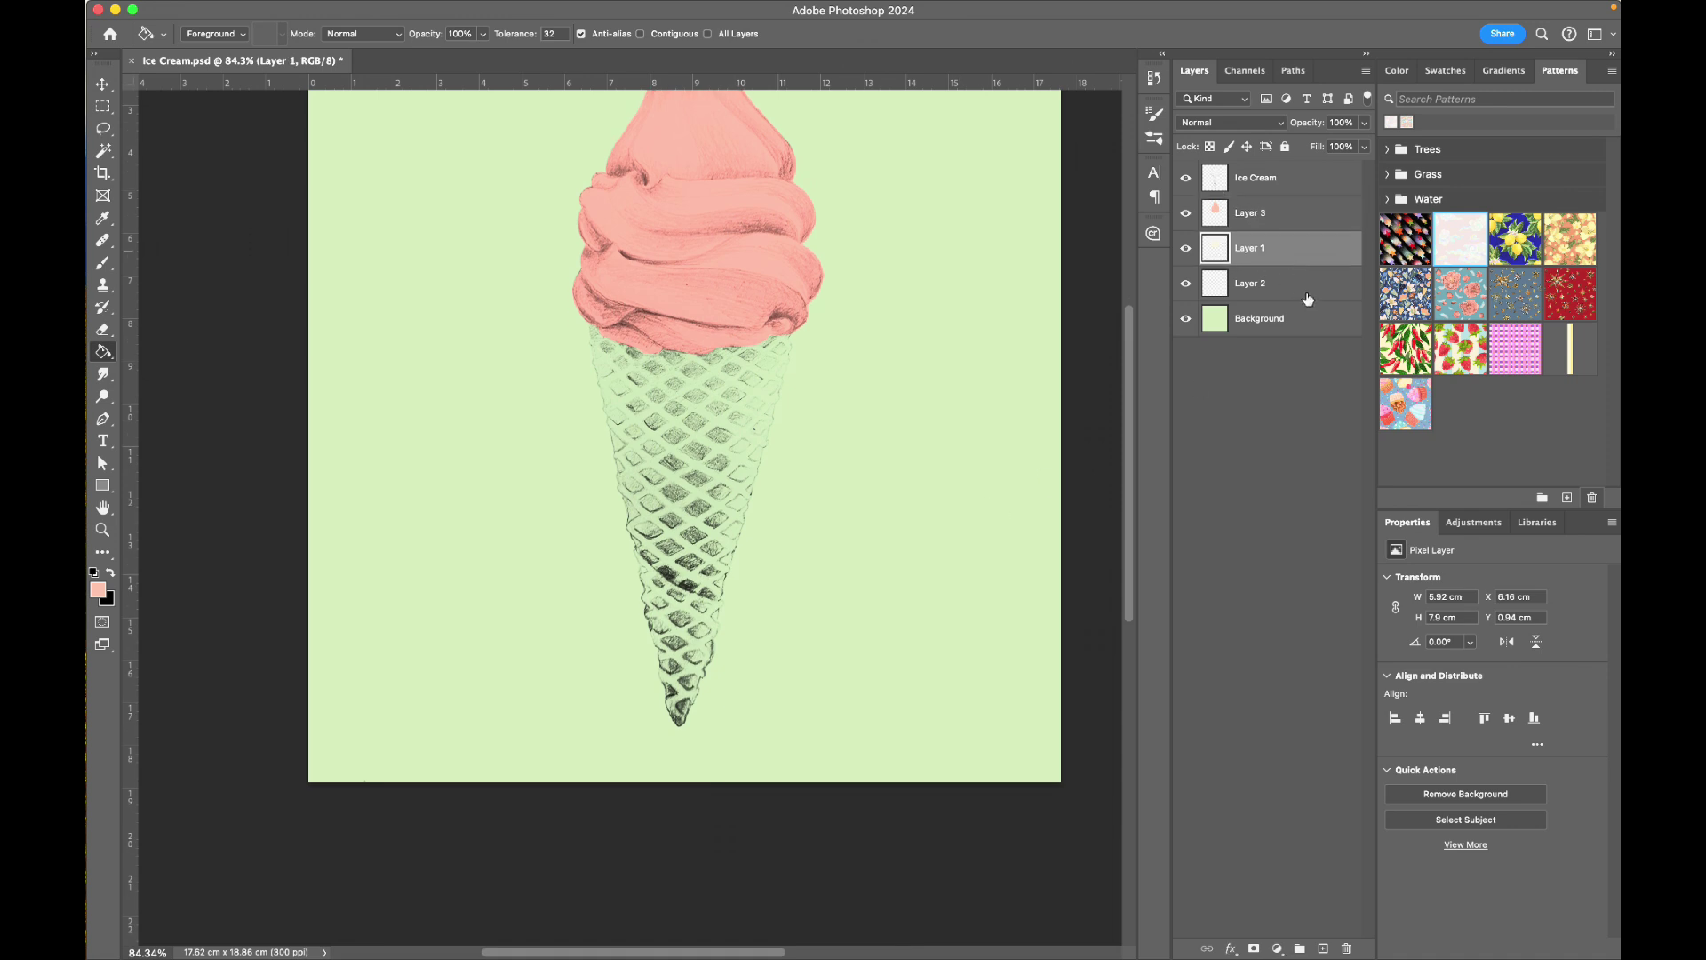
pyautogui.click(1187, 250)
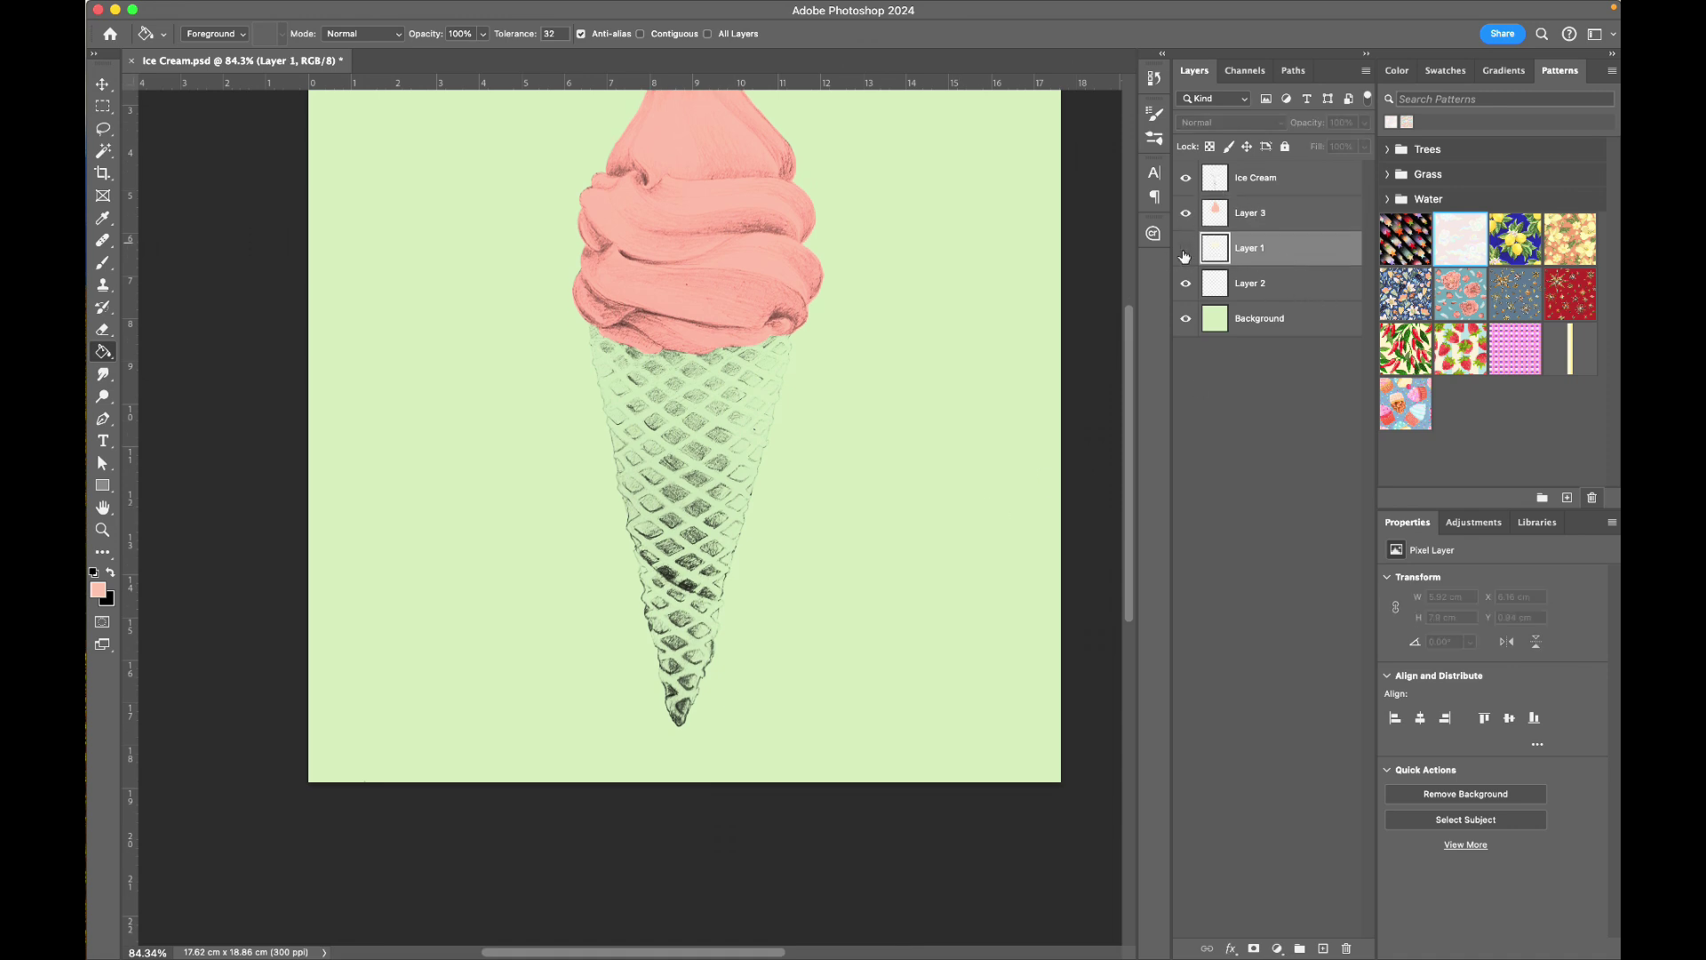
pyautogui.scroll(4, 1013, 337)
pyautogui.rightClick(1011, 342)
# Paint the inside of the cone golden yellow on Layer 2 with the Brush tool, using large 250 and 200 px tips
pyautogui.click(1274, 292)
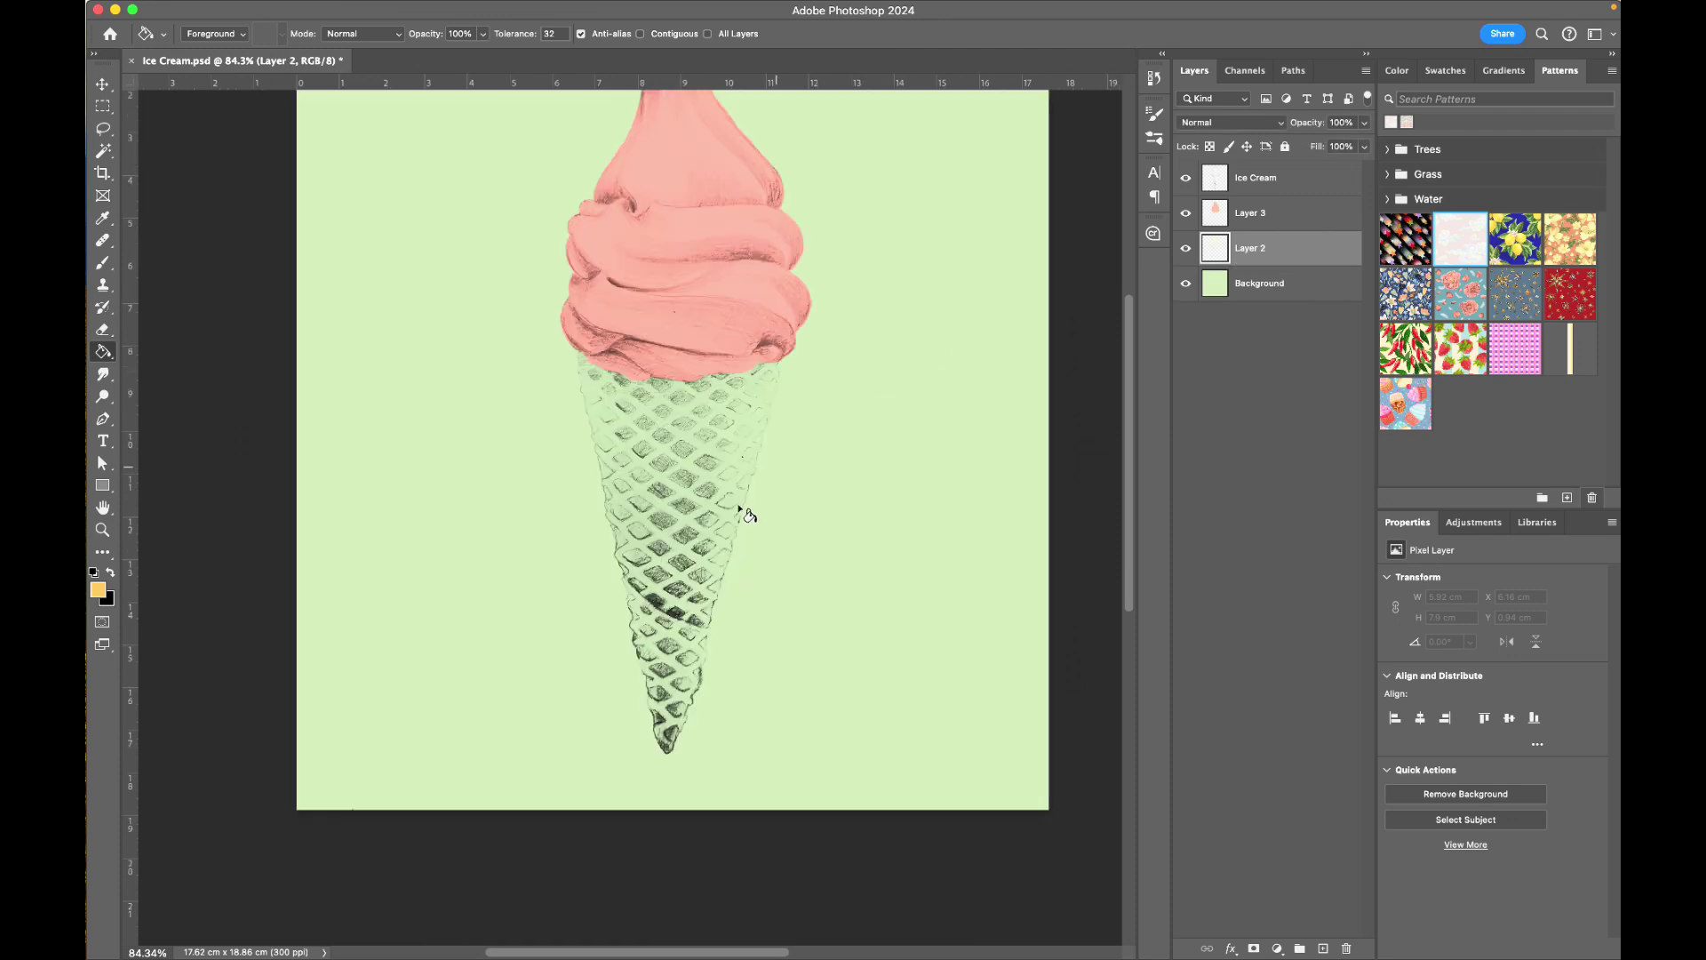
pyautogui.press('b')
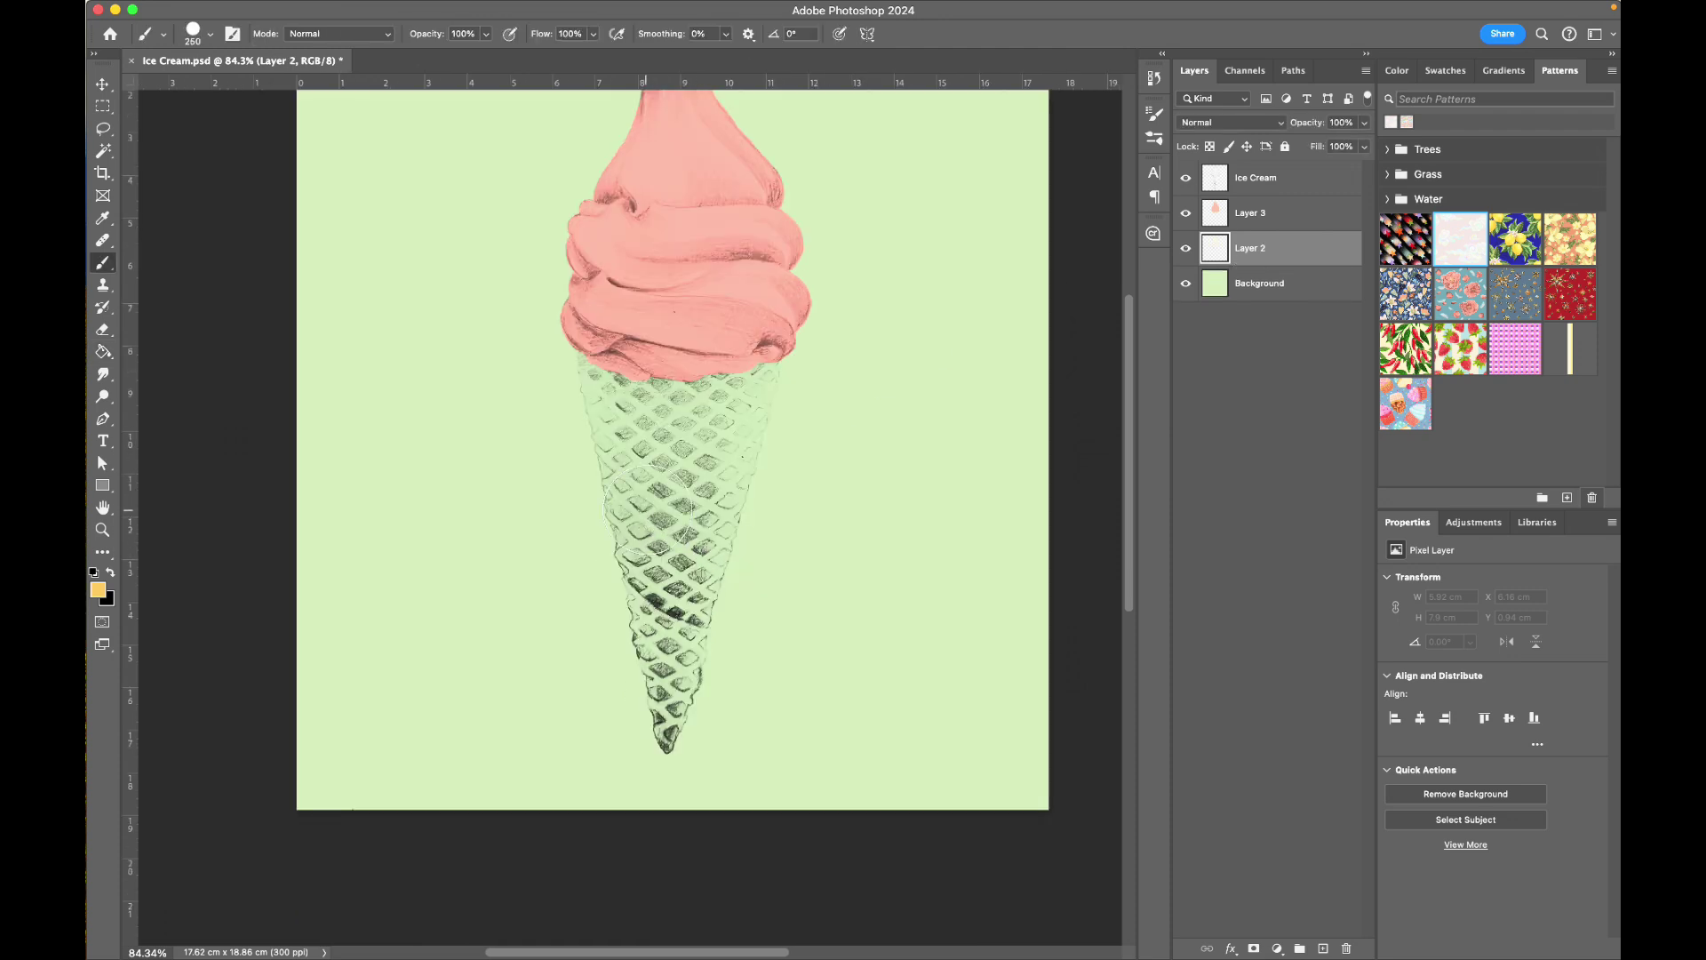
pyautogui.moveTo(647, 538)
pyautogui.mouseDown()
pyautogui.moveTo(674, 477)
pyautogui.moveTo(690, 501)
pyautogui.mouseUp()
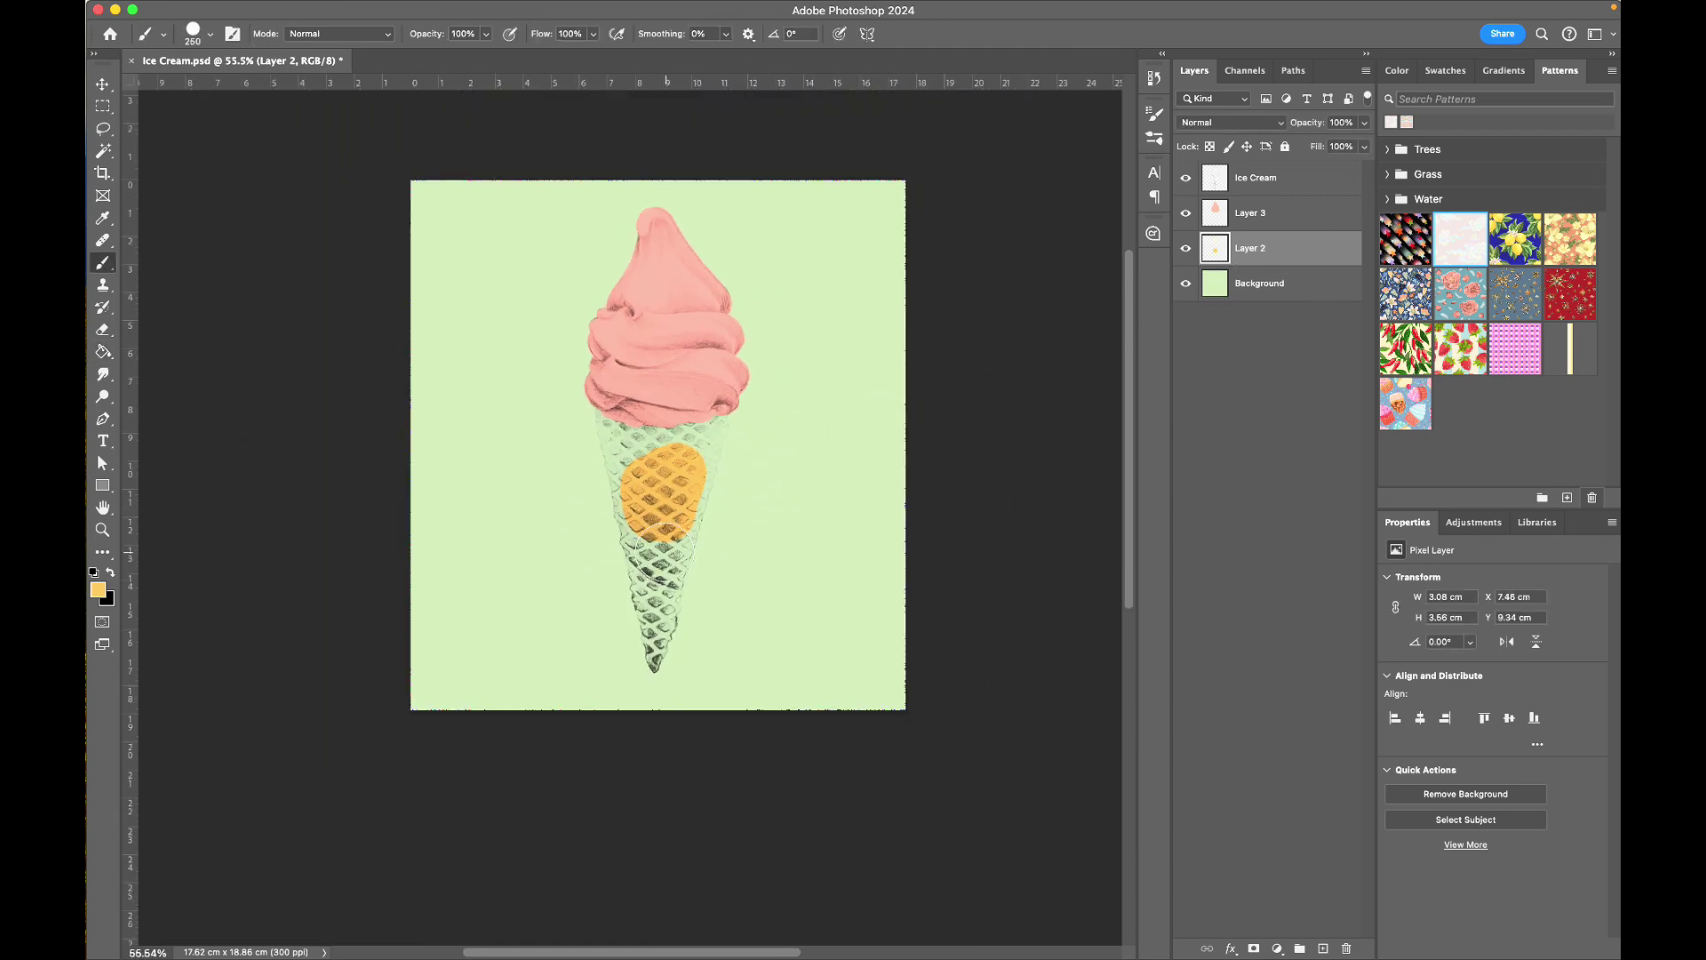
pyautogui.scroll(5, 1032, 412)
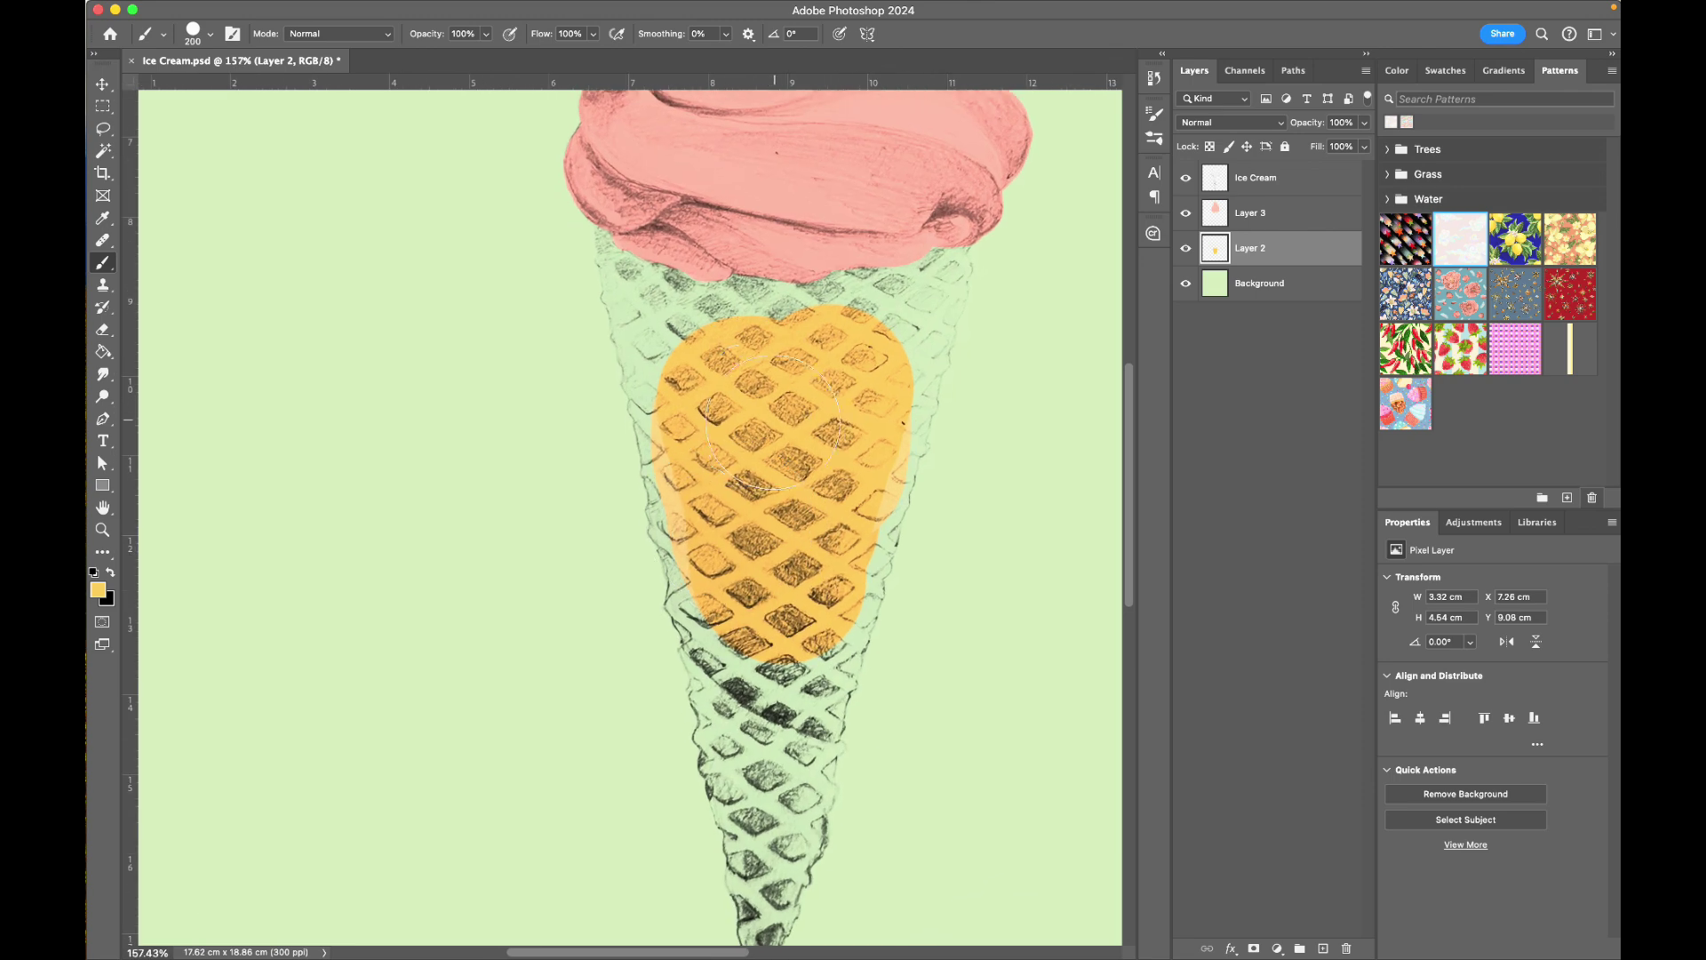
pyautogui.moveTo(671, 357)
pyautogui.mouseDown()
pyautogui.moveTo(673, 518)
pyautogui.moveTo(733, 677)
pyautogui.moveTo(725, 711)
pyautogui.moveTo(753, 645)
pyautogui.moveTo(802, 692)
pyautogui.moveTo(844, 625)
pyautogui.moveTo(896, 434)
pyautogui.moveTo(796, 334)
pyautogui.moveTo(812, 308)
pyautogui.moveTo(656, 343)
pyautogui.moveTo(656, 308)
pyautogui.mouseUp()
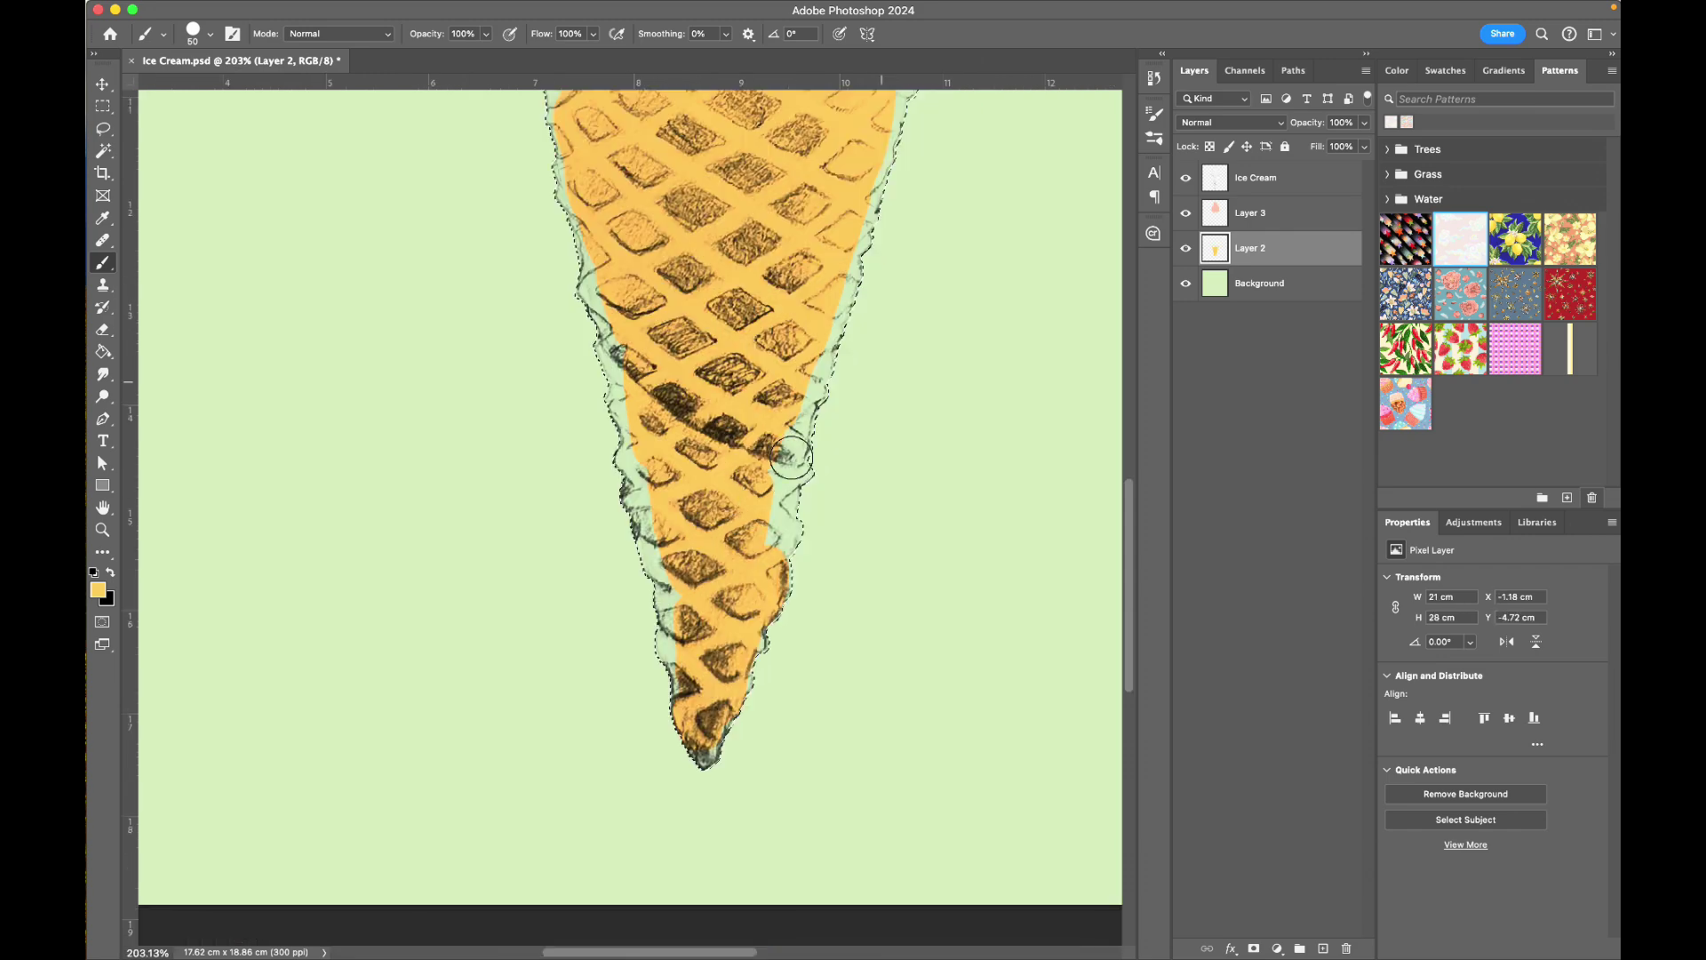
# Fill the remaining gaps along both cone edges with golden yellow inside the selected outline, using a 50 px brush
pyautogui.moveTo(771, 453)
pyautogui.mouseDown()
pyautogui.moveTo(778, 580)
pyautogui.moveTo(691, 751)
pyautogui.moveTo(652, 505)
pyautogui.moveTo(613, 427)
pyautogui.mouseUp()
pyautogui.scroll(3, 613, 436)
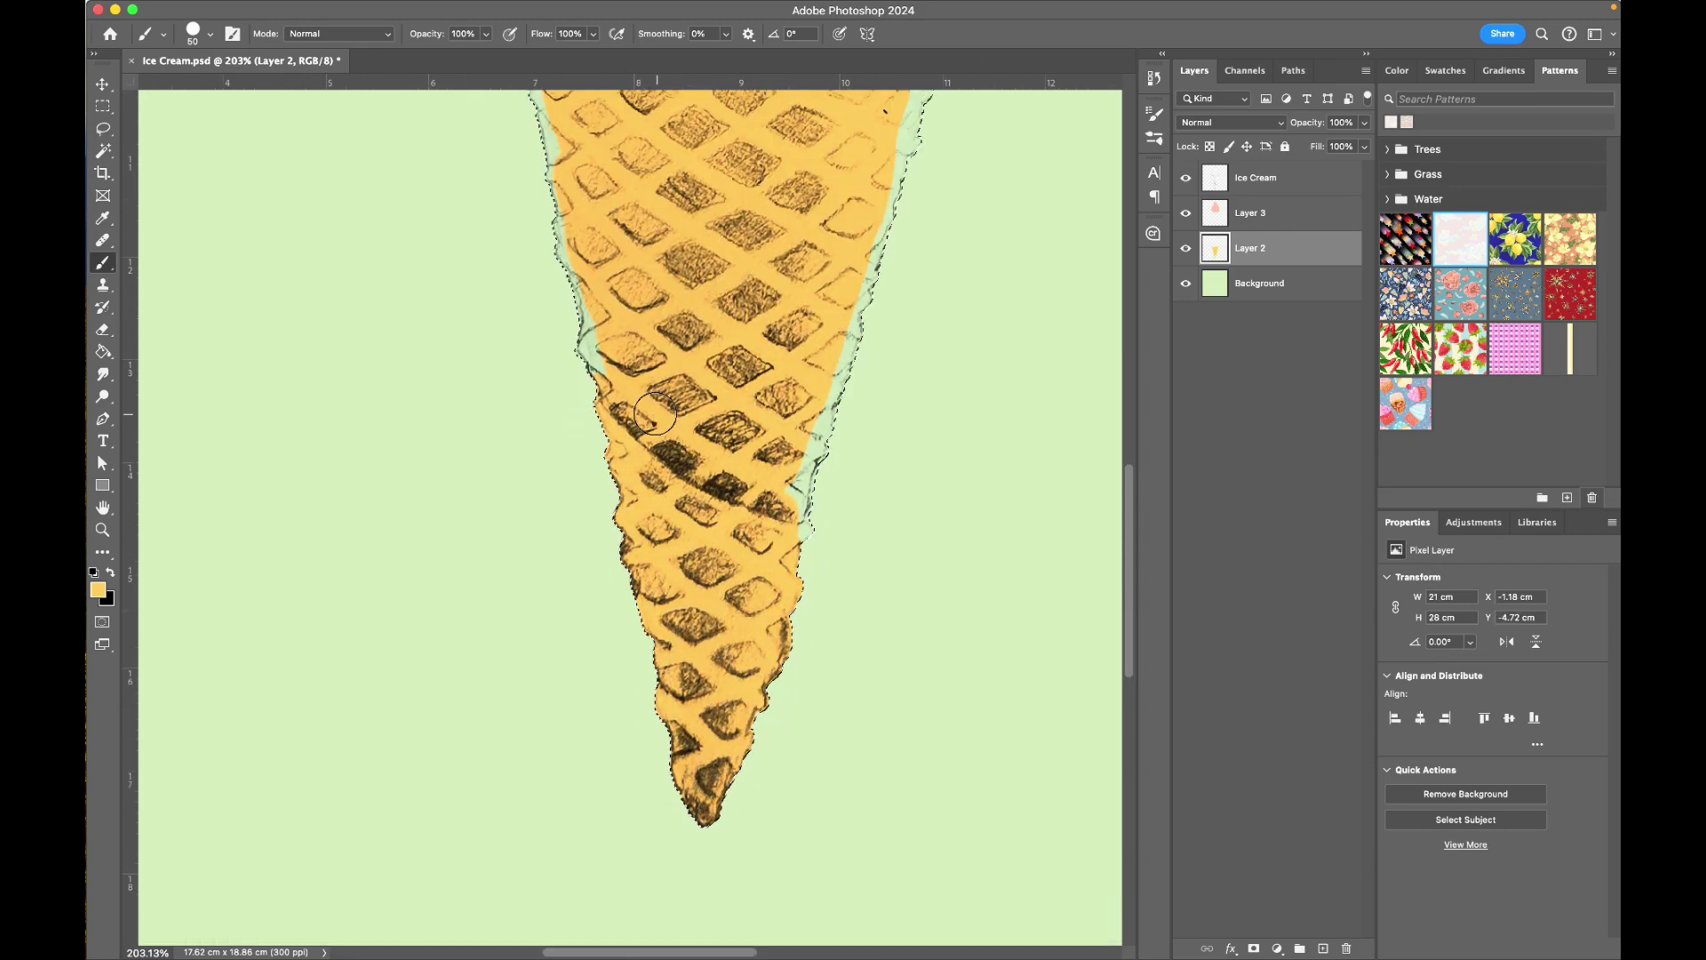
pyautogui.moveTo(831, 406); pyautogui.dragTo(793, 551)
pyautogui.scroll(10, 857, 477)
pyautogui.moveTo(844, 667); pyautogui.dragTo(982, 267)
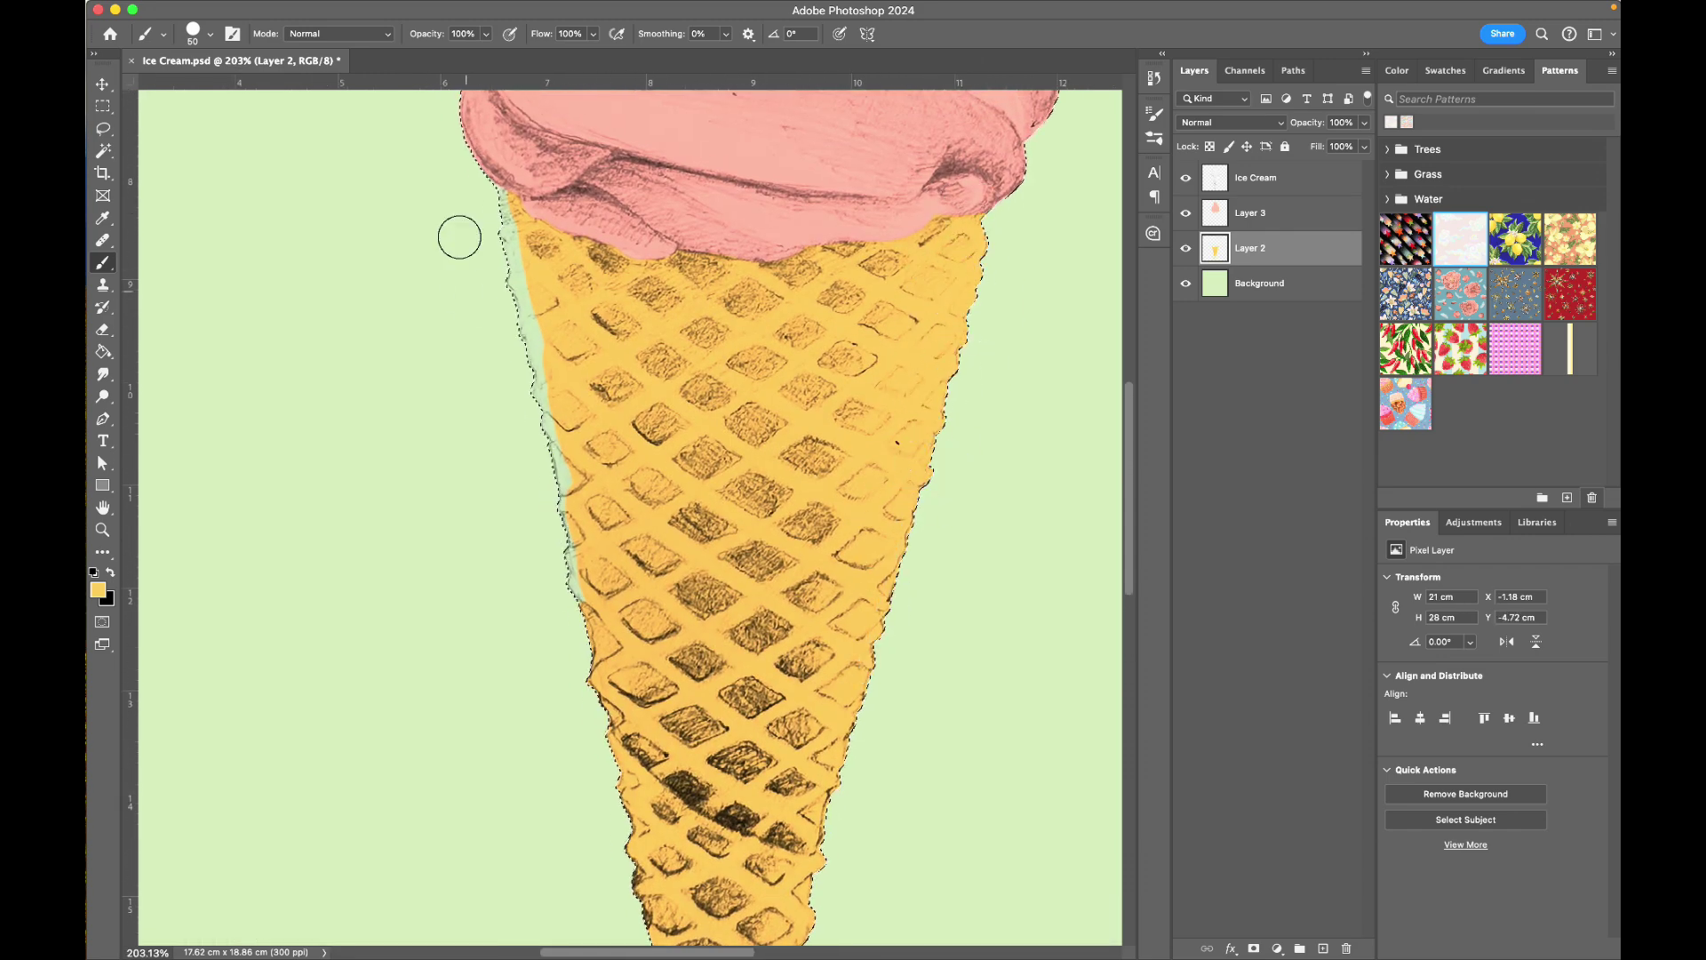
pyautogui.moveTo(484, 160); pyautogui.dragTo(553, 346)
pyautogui.press('super+minus')
pyautogui.press('super+minus')
pyautogui.press('super+minus')
pyautogui.press('super+minus')
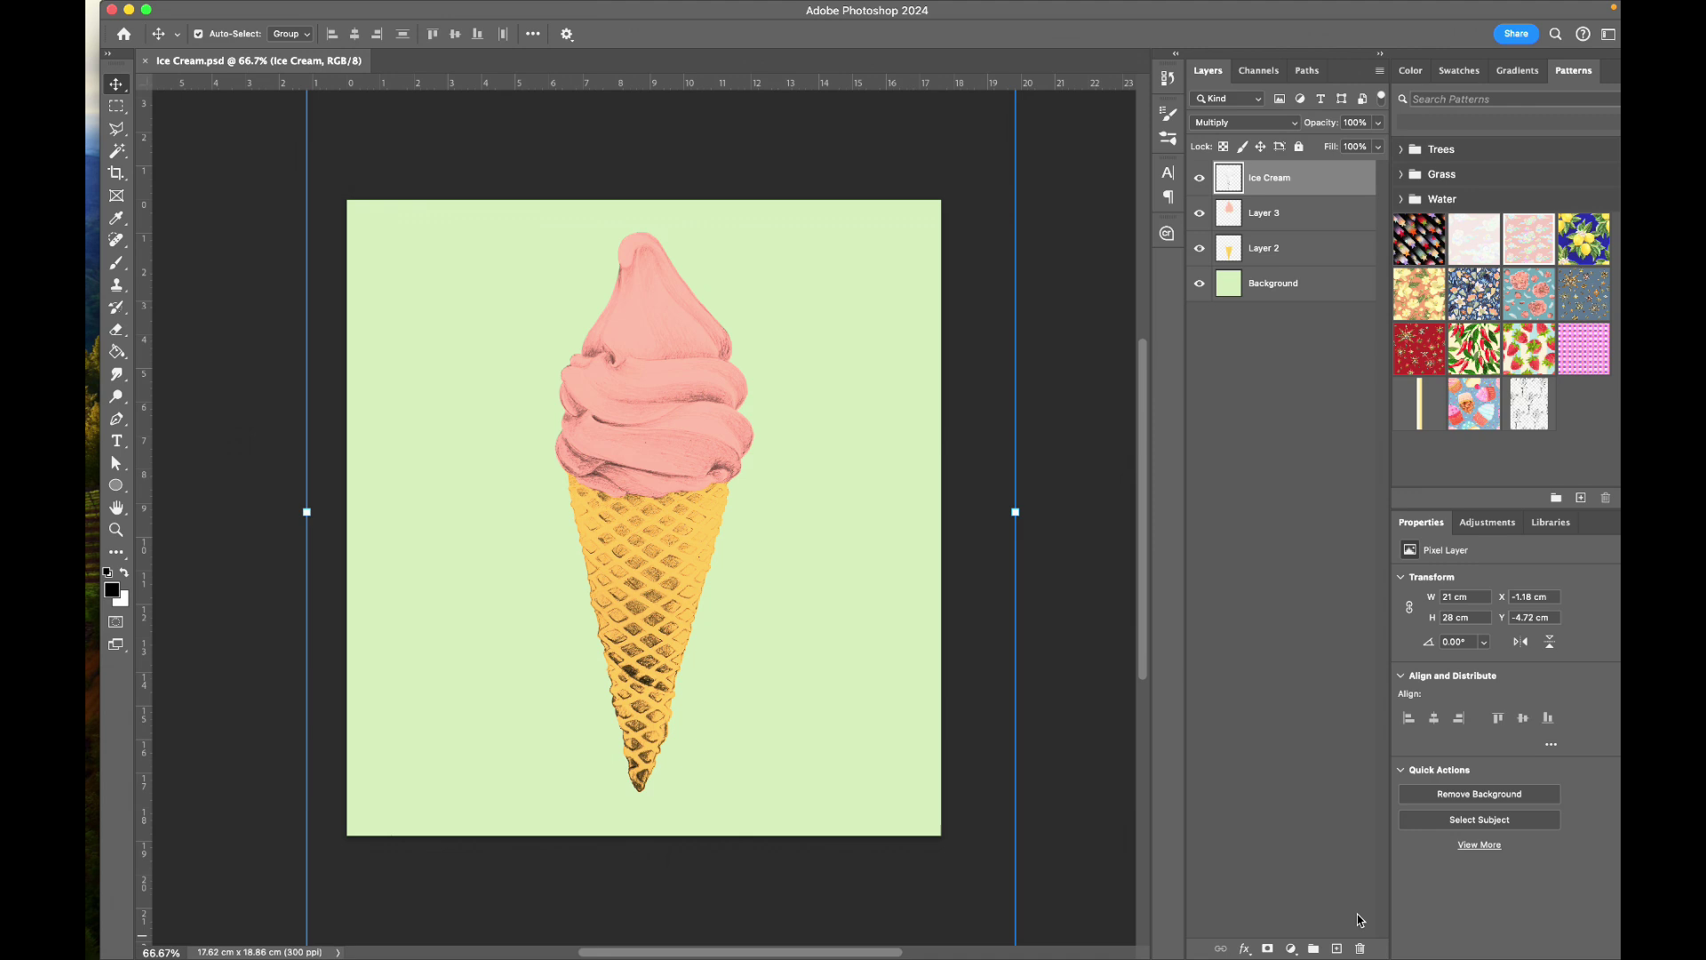
# Add a new layer above the Ice Cream layer and name it Detail
pyautogui.click(1337, 948)
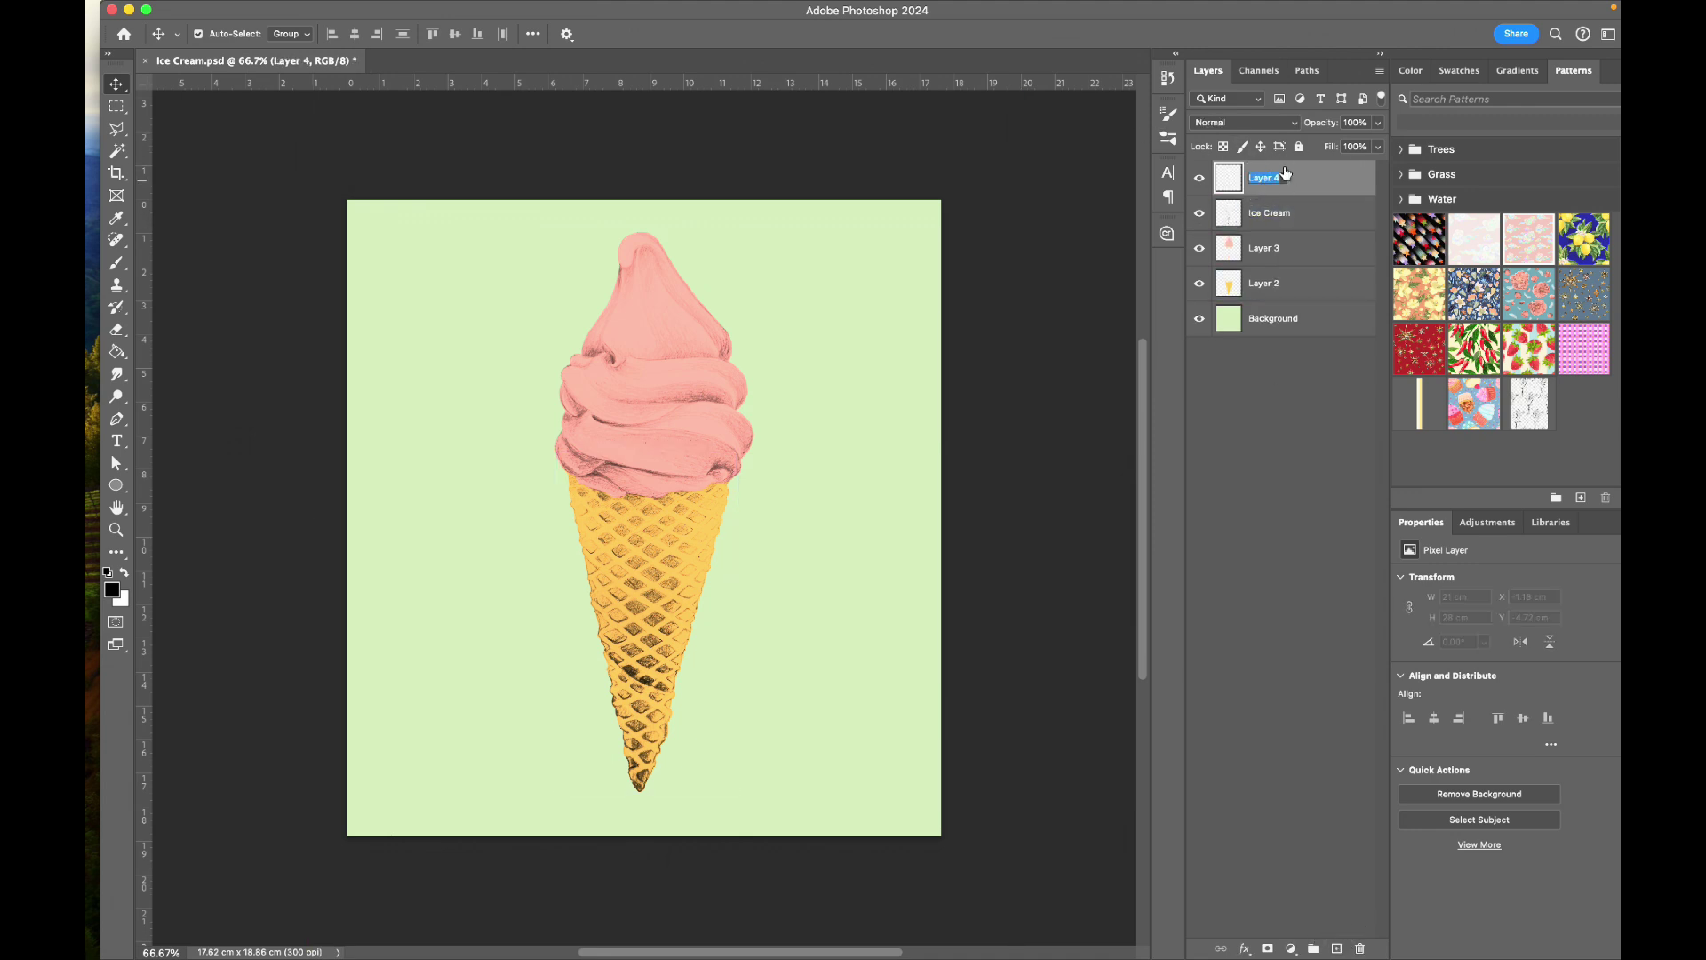
pyautogui.write('Detail')
pyautogui.press('Return')
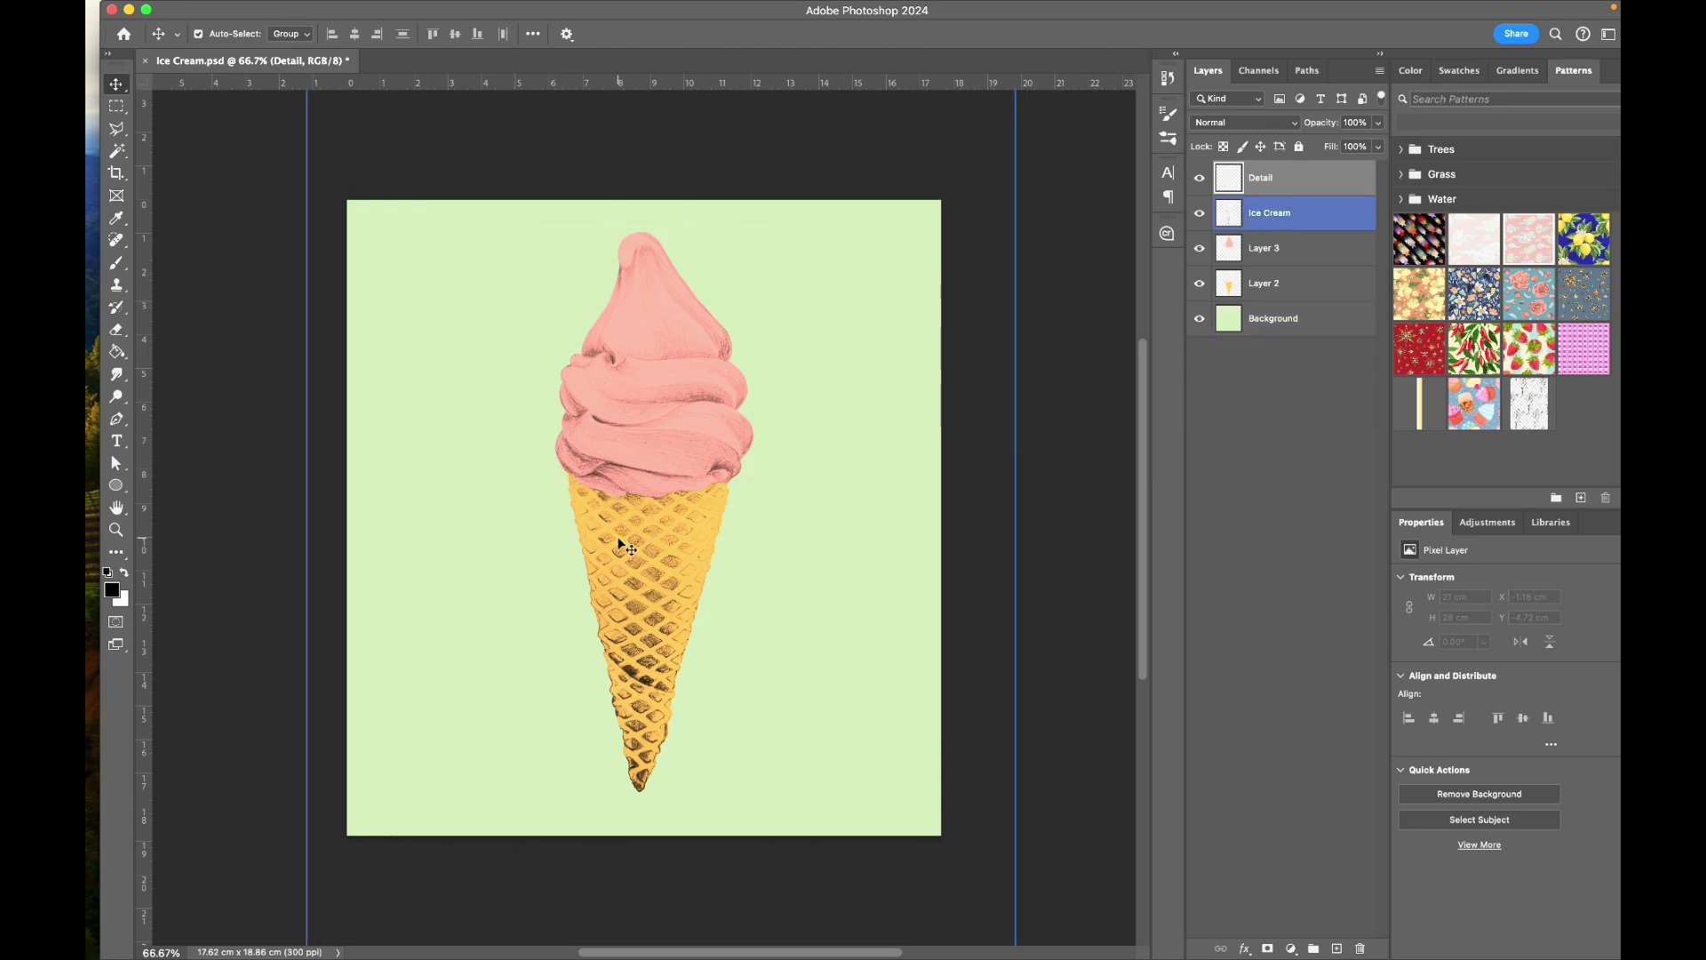
# Set the Brush tool to the Soft Round Pressure Opacity preset
pyautogui.press('b')
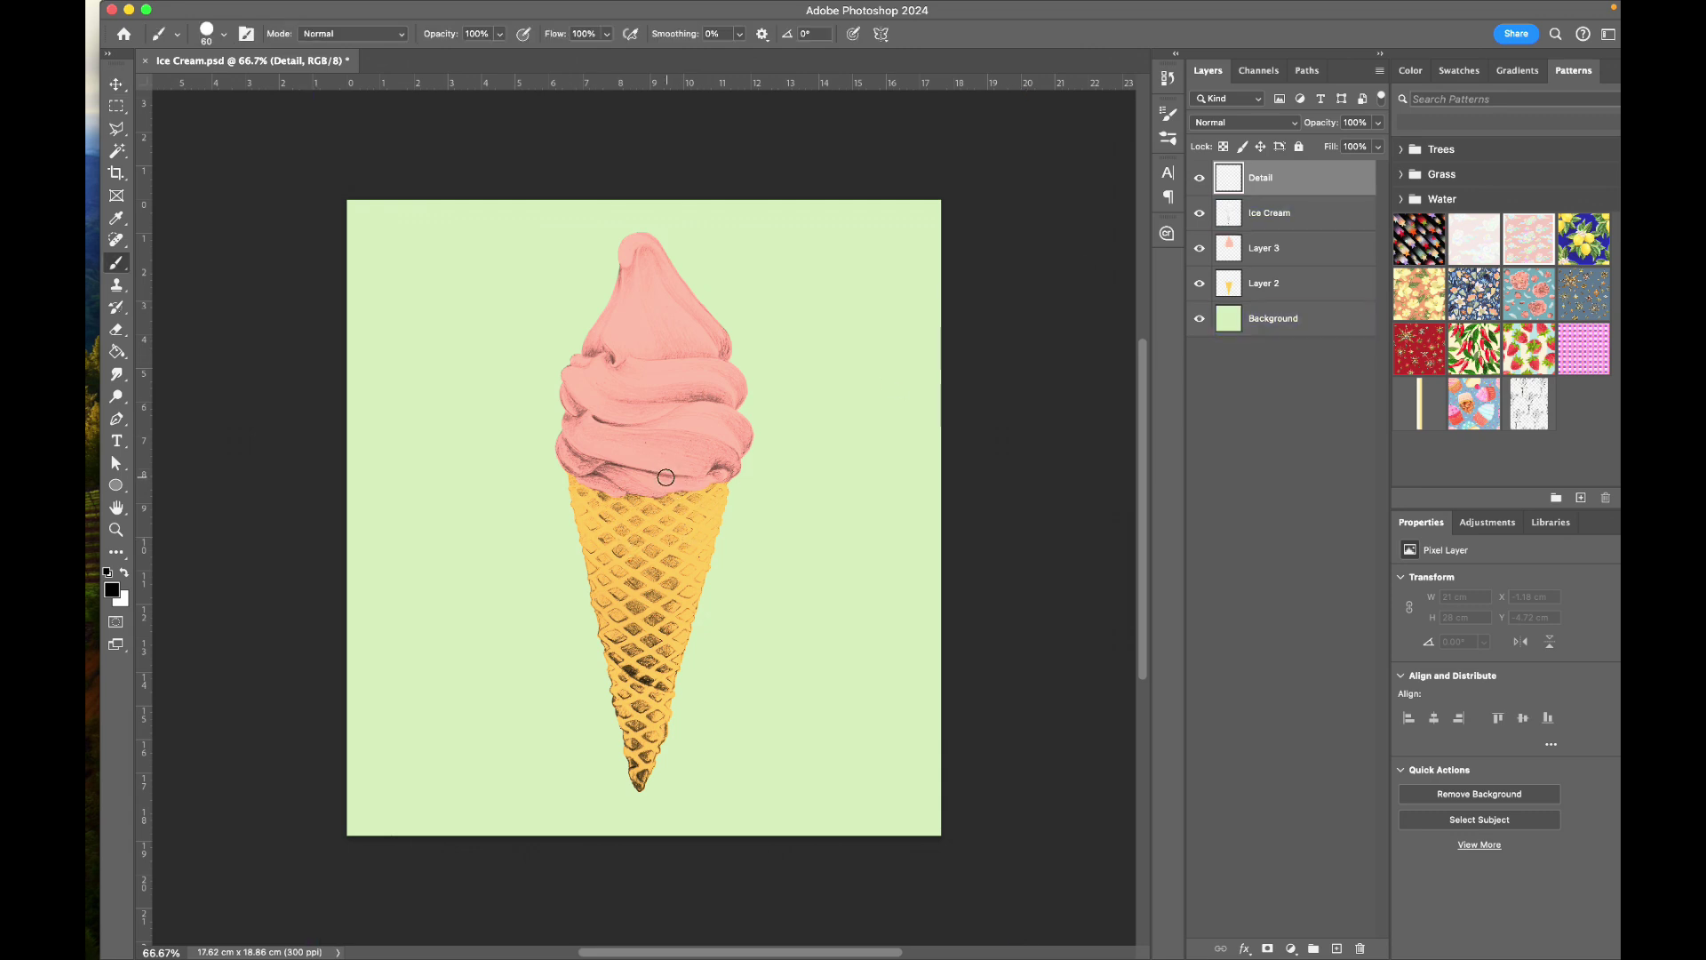
pyautogui.click(224, 34)
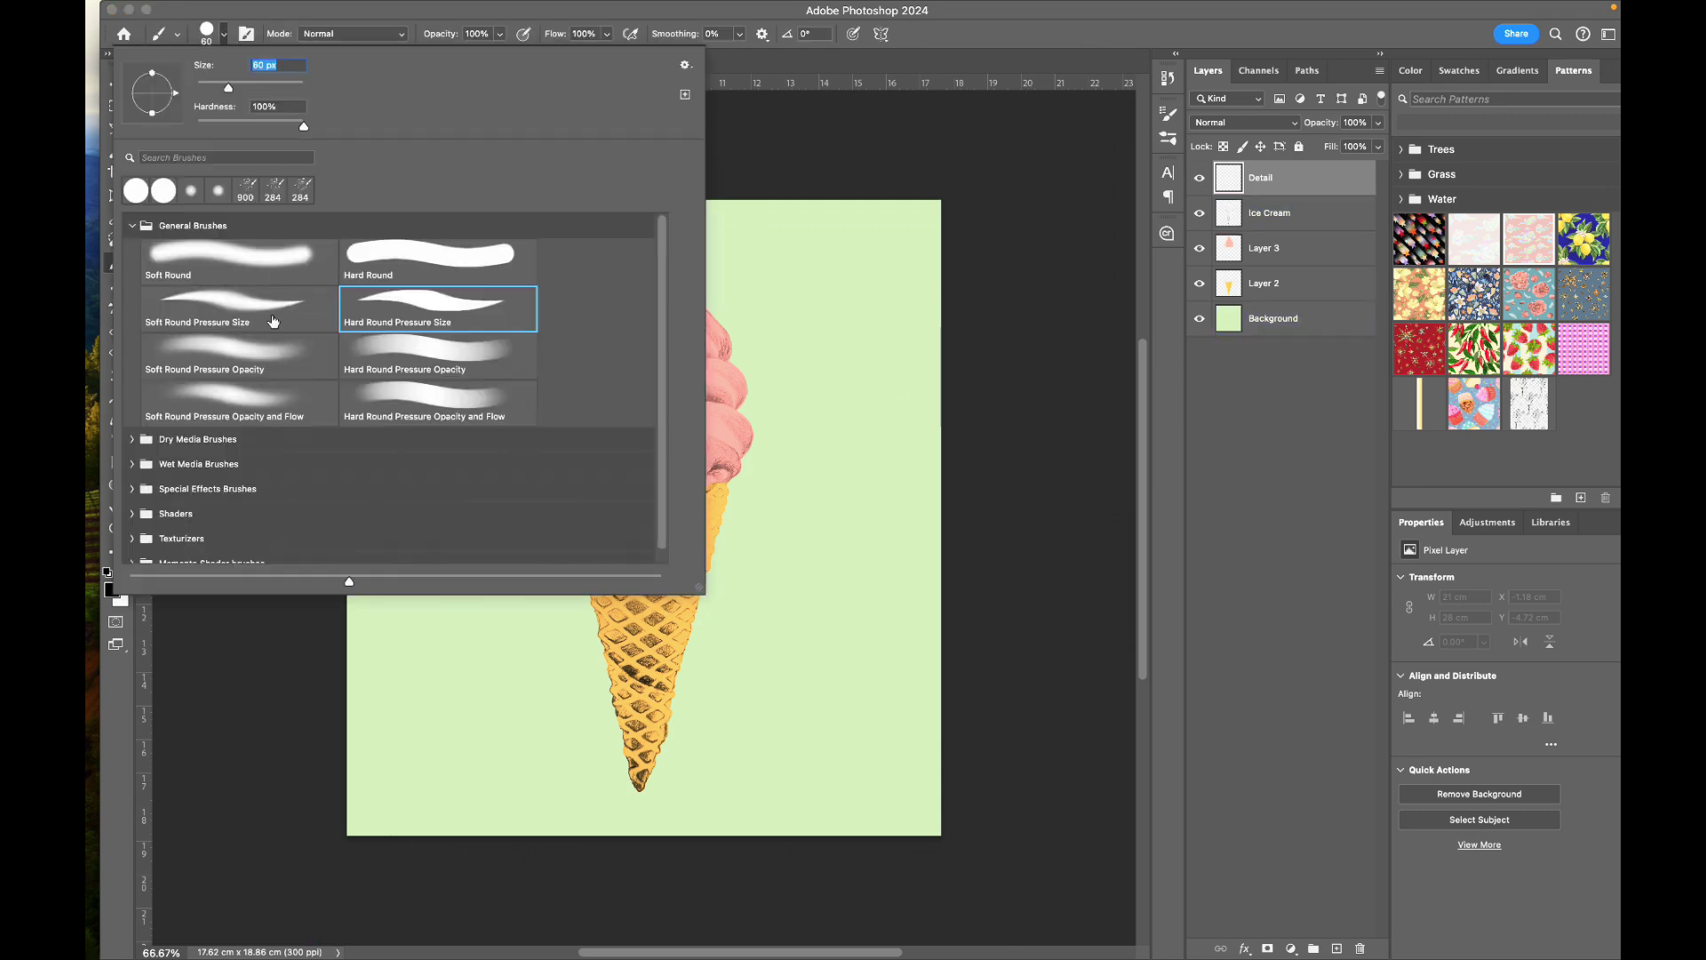
pyautogui.click(240, 371)
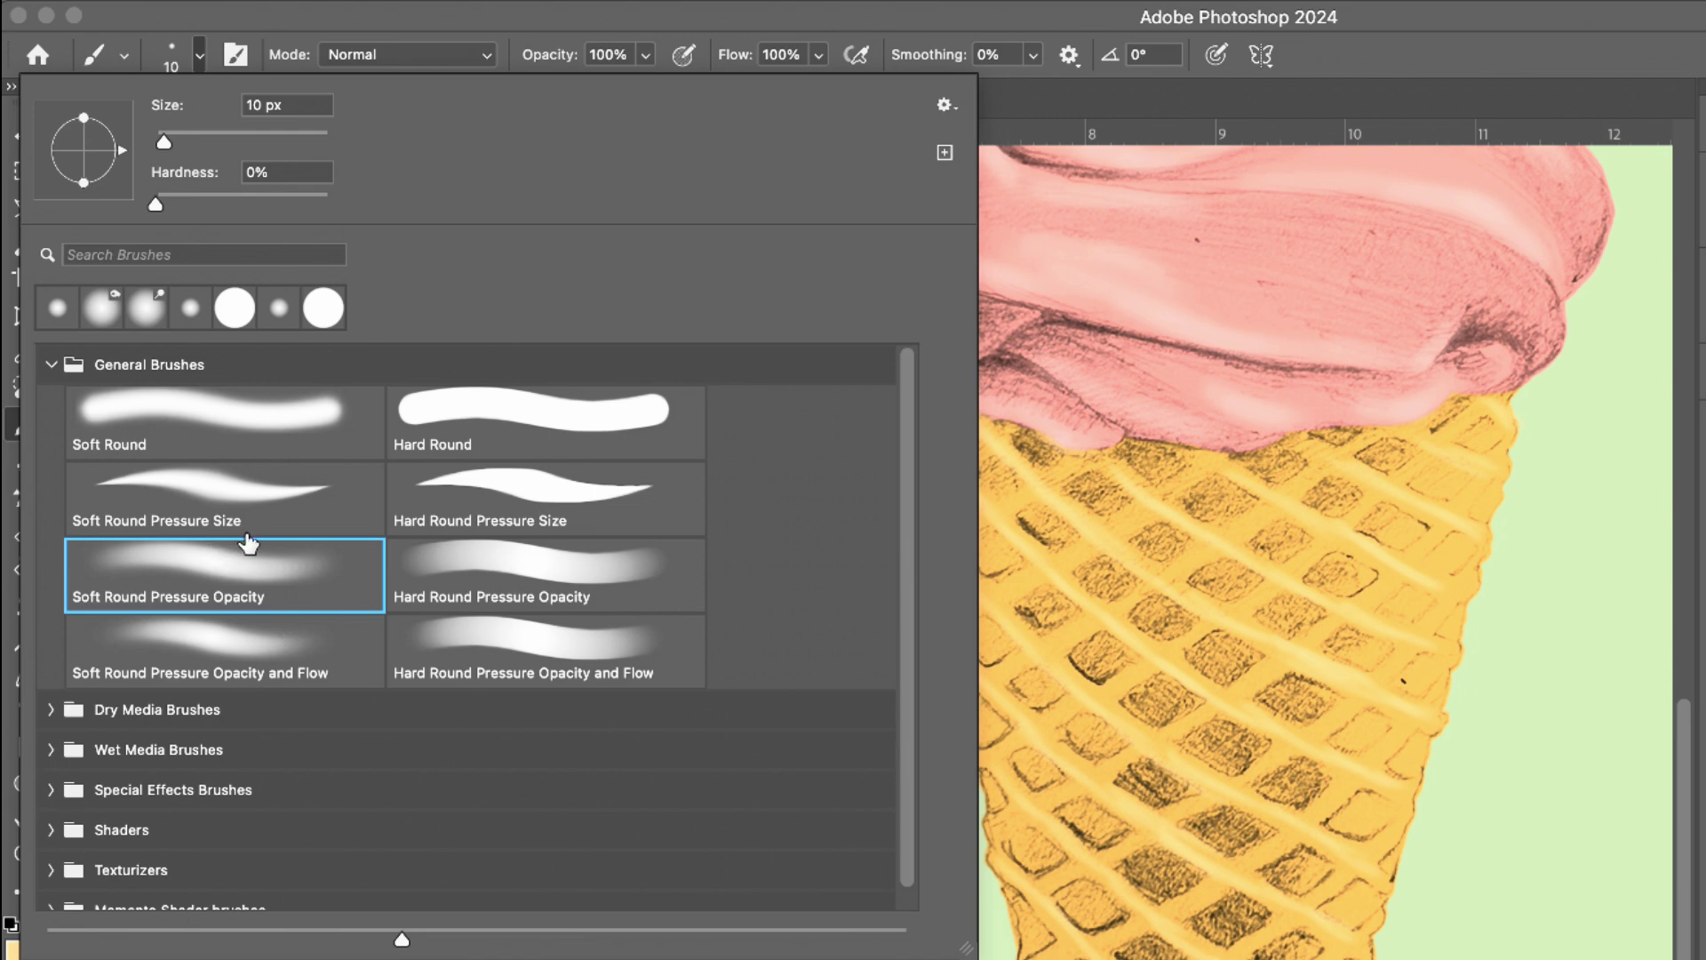
pyautogui.click(616, 18)
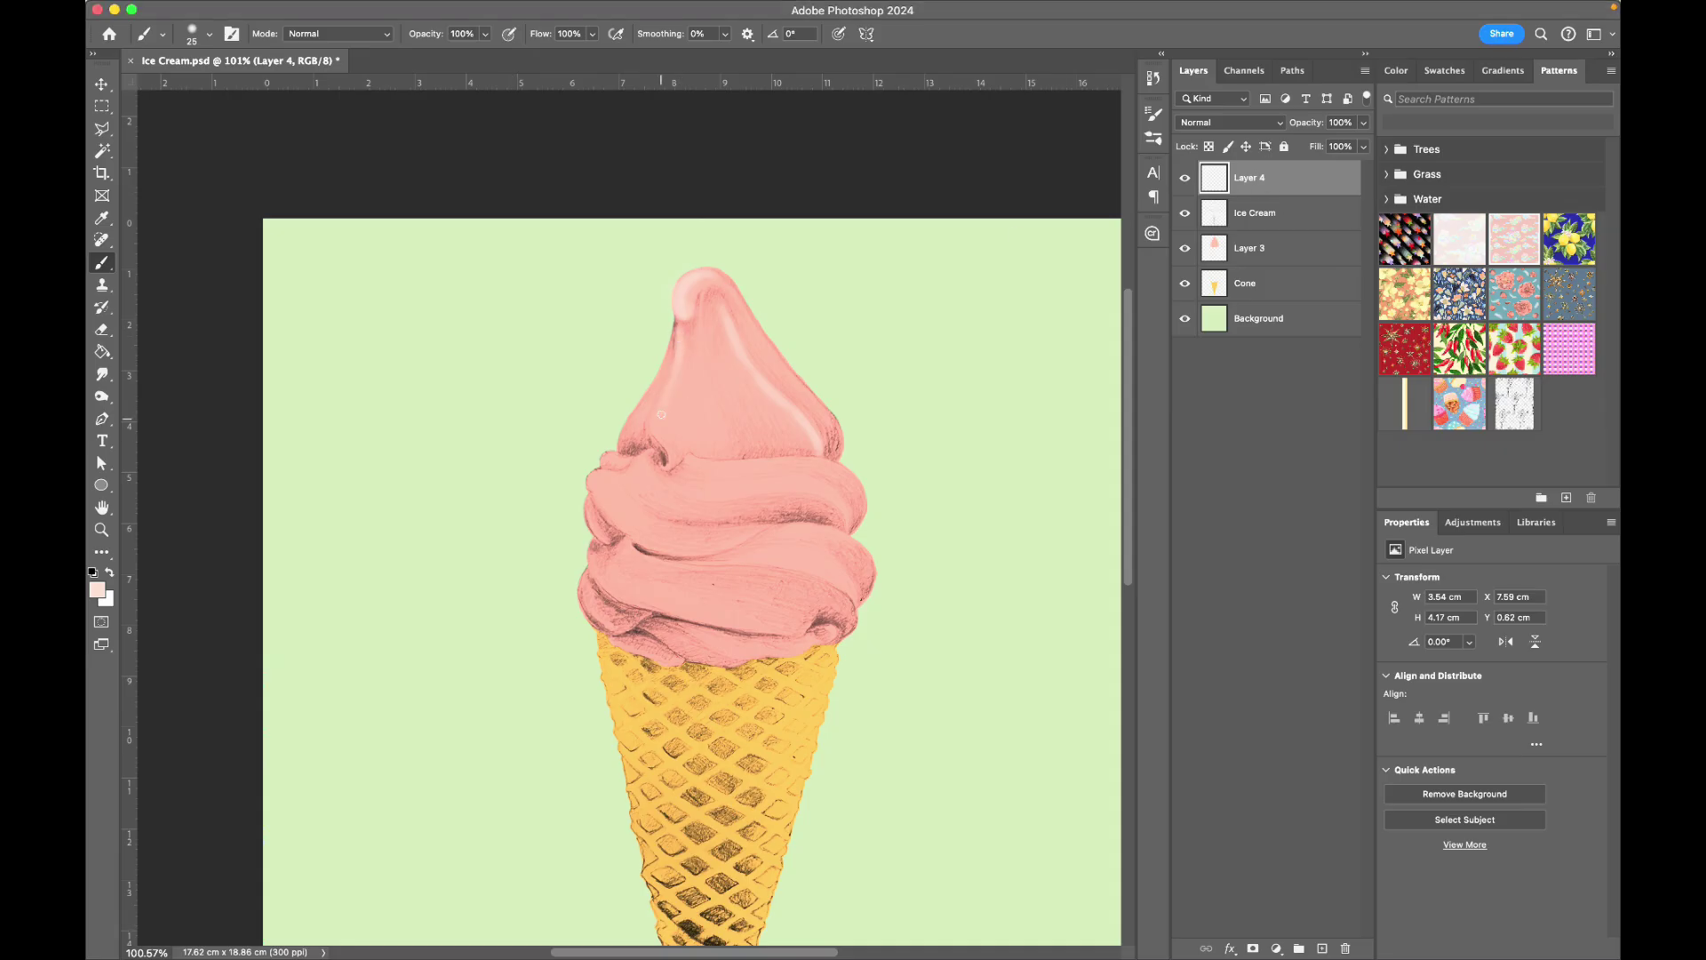
# Paint soft pale pink highlights on Layer 4 along the ice cream's left slope and across the swirls below, starting with a 25 px brush
pyautogui.moveTo(634, 416); pyautogui.dragTo(665, 372)
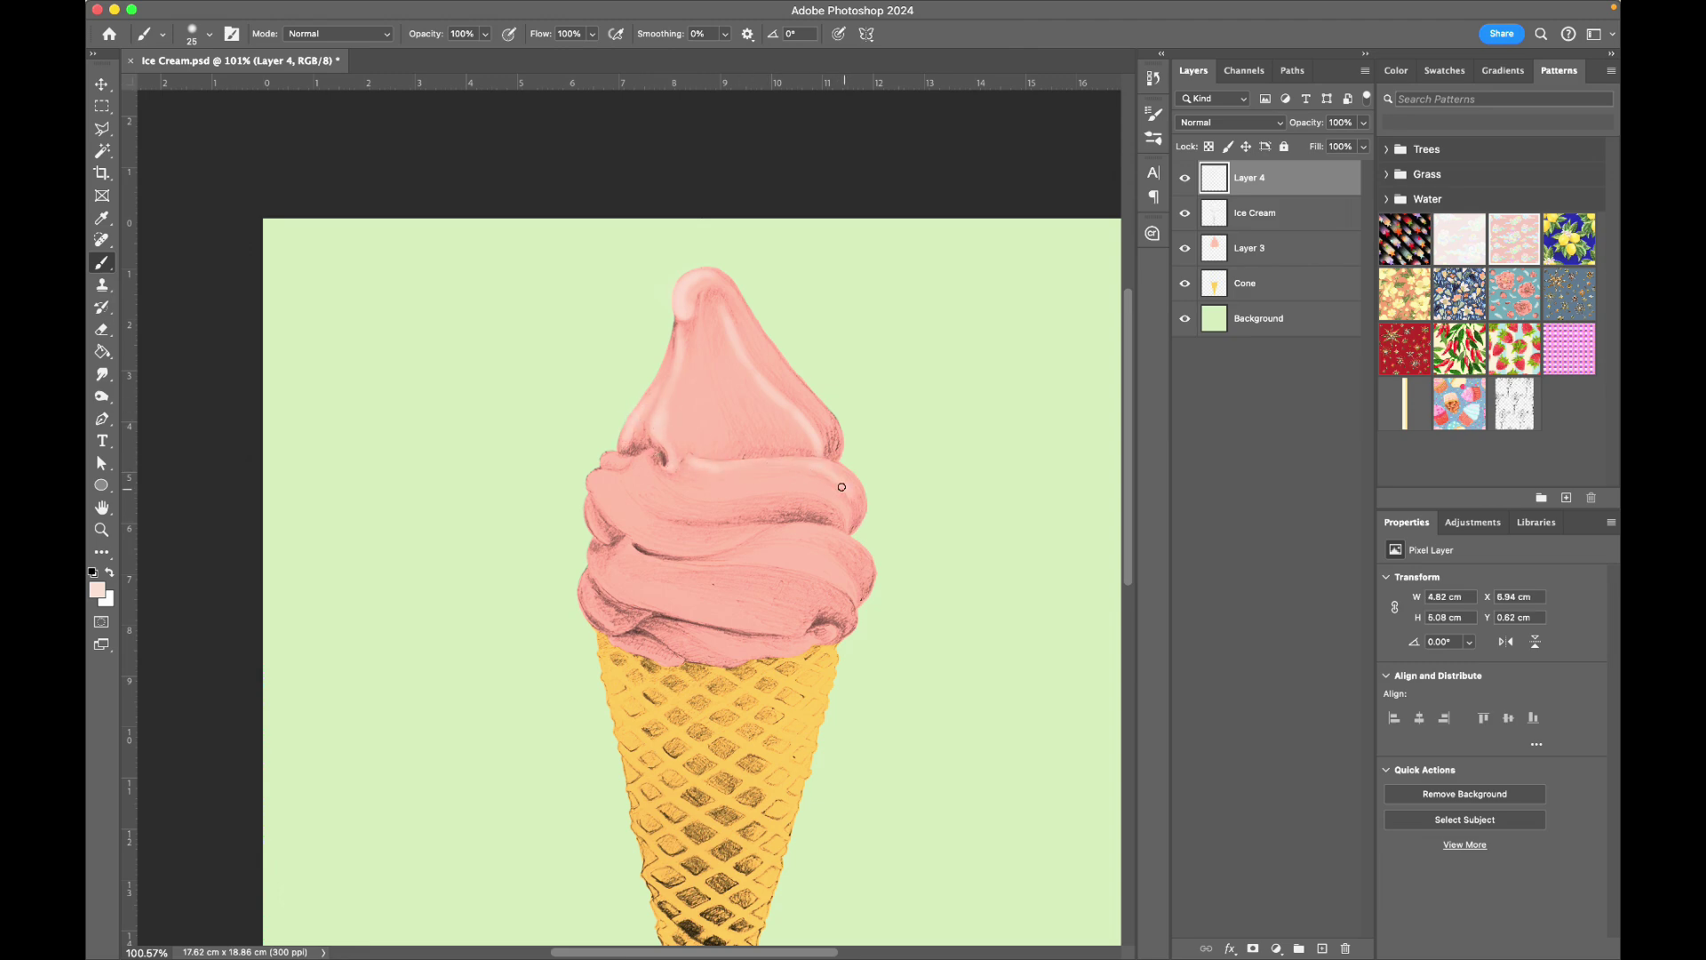
pyautogui.moveTo(842, 487); pyautogui.dragTo(850, 518)
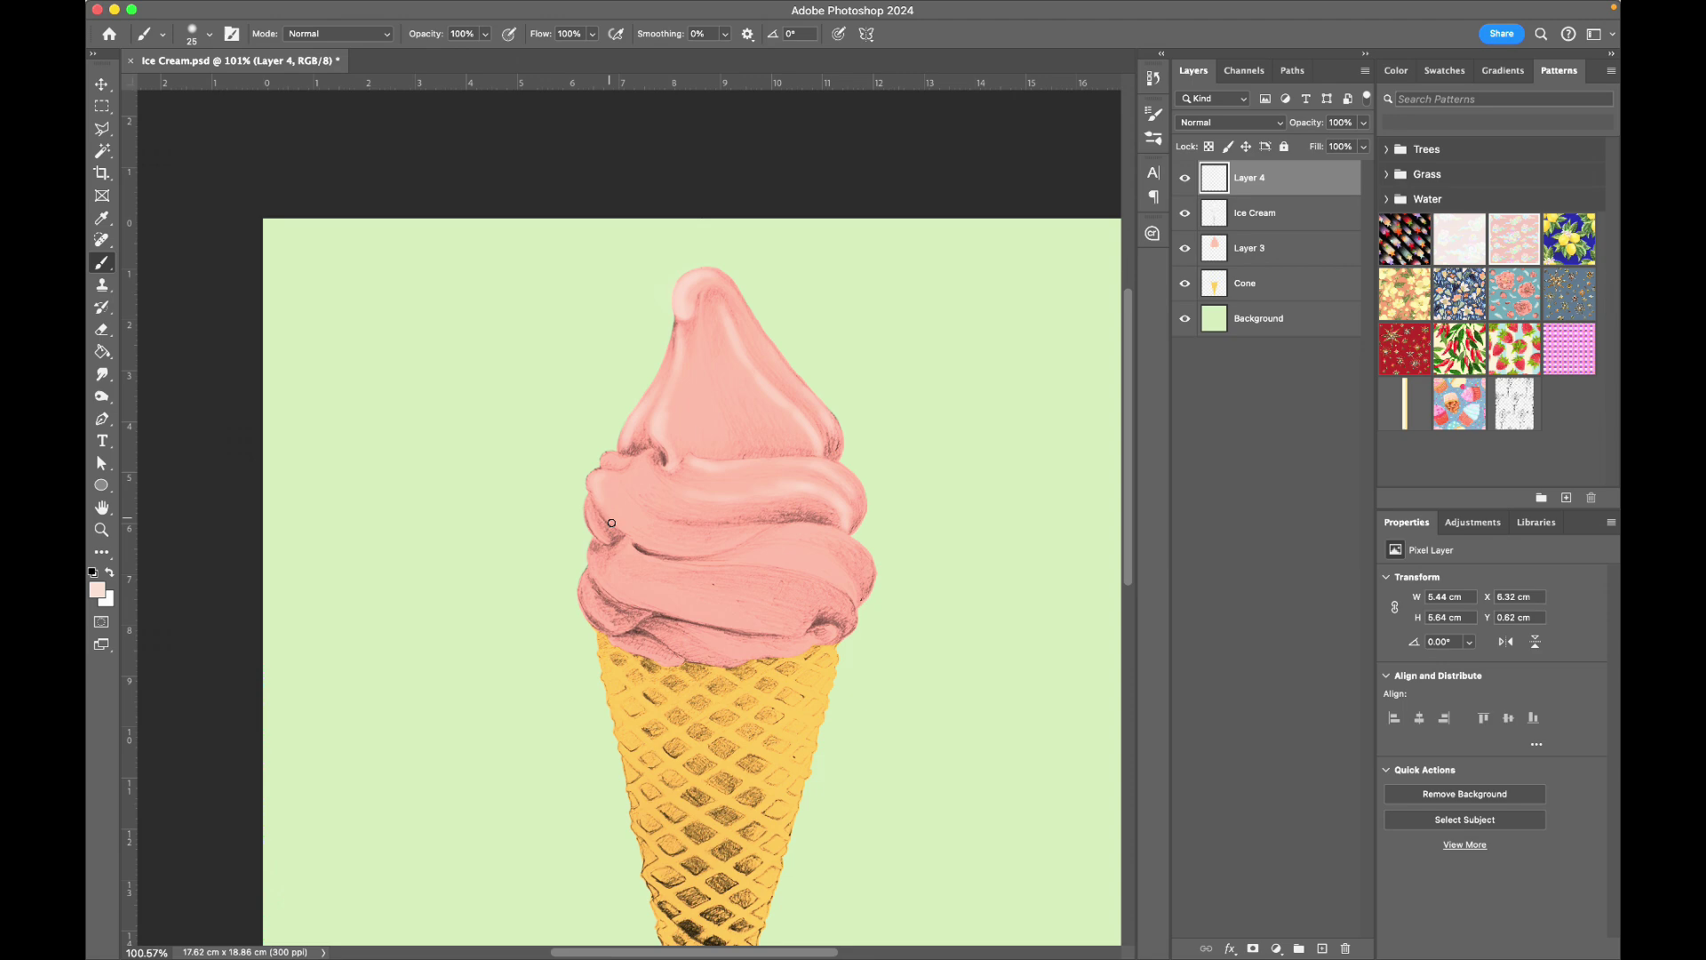
pyautogui.moveTo(644, 544); pyautogui.dragTo(698, 551)
pyautogui.moveTo(793, 530); pyautogui.dragTo(859, 556)
pyautogui.moveTo(745, 563)
pyautogui.mouseDown()
pyautogui.moveTo(796, 563)
pyautogui.moveTo(856, 598)
pyautogui.mouseUp()
pyautogui.moveTo(627, 545)
pyautogui.mouseDown()
pyautogui.moveTo(711, 565)
pyautogui.moveTo(651, 586)
pyautogui.moveTo(703, 616)
pyautogui.moveTo(806, 626)
pyautogui.mouseUp()
pyautogui.moveTo(645, 631)
pyautogui.mouseDown()
pyautogui.moveTo(748, 654)
pyautogui.moveTo(813, 640)
pyautogui.mouseUp()
pyautogui.moveTo(612, 579)
pyautogui.mouseDown()
pyautogui.moveTo(601, 625)
pyautogui.moveTo(671, 664)
pyautogui.mouseUp()
# Add a new layer on top and paint pale yellow highlights along the cone's waffle ridges with a 10 px soft brush
pyautogui.scroll(-5, 693, 533)
pyautogui.hscroll(-1, 693, 534)
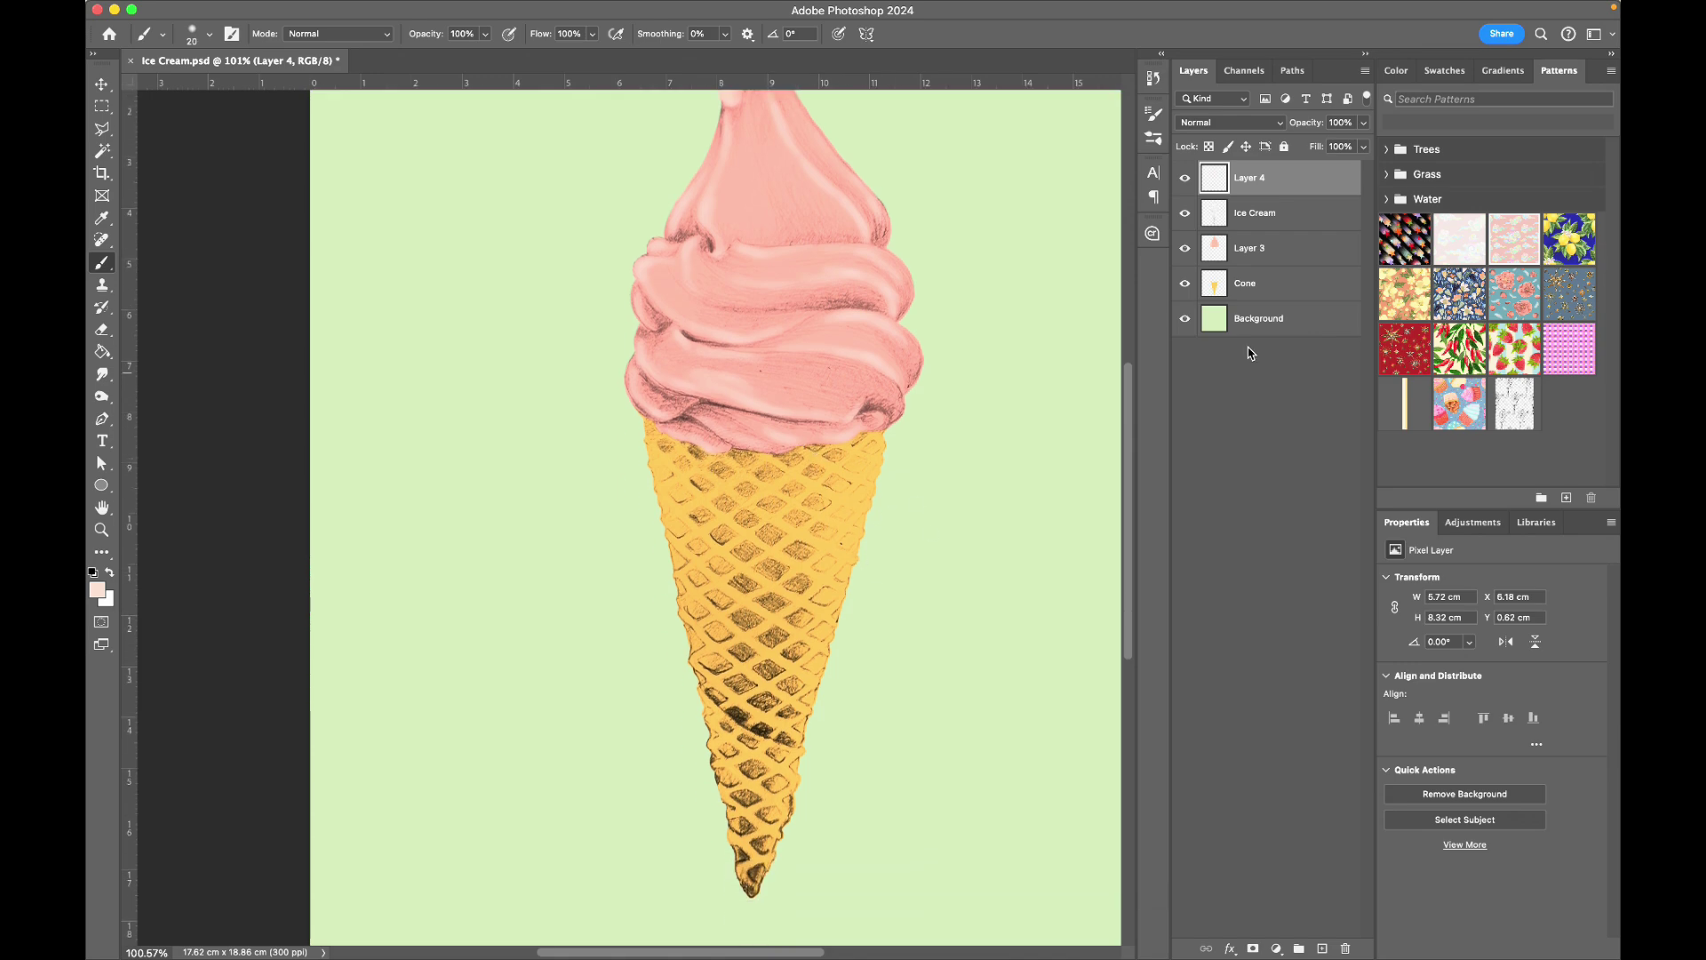
pyautogui.click(1322, 948)
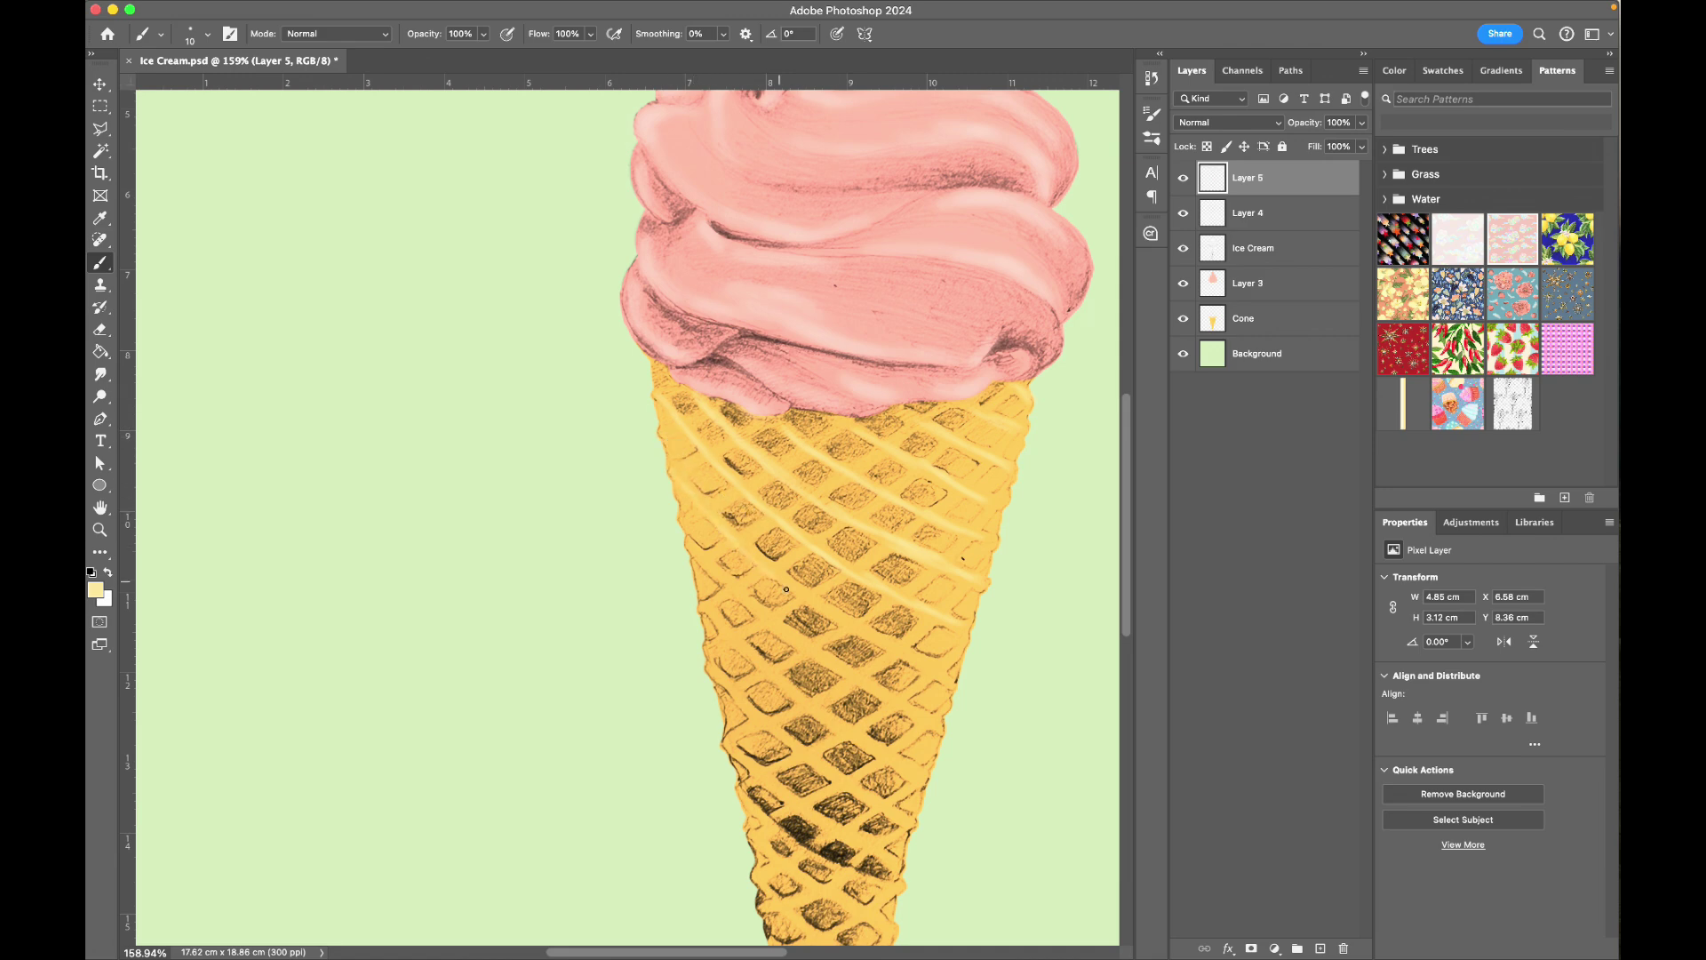
pyautogui.moveTo(787, 589); pyautogui.dragTo(919, 648)
pyautogui.moveTo(684, 495); pyautogui.dragTo(822, 420)
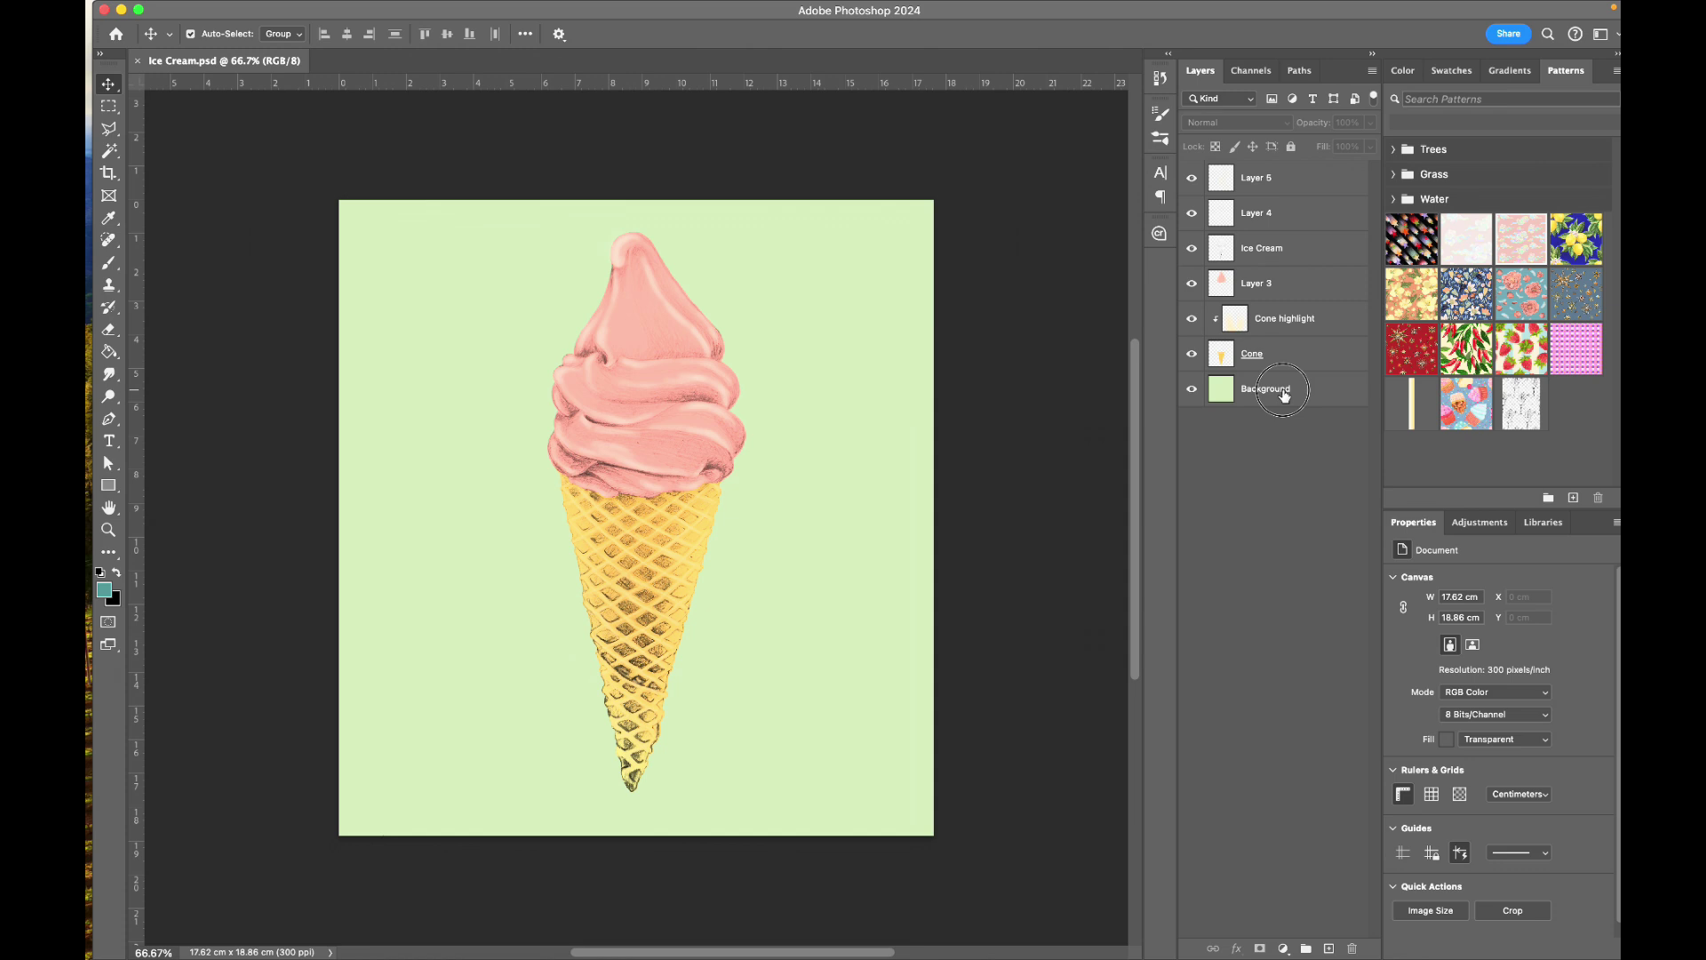
# Set the foreground colour to teal #4a797a
pyautogui.click(1284, 392)
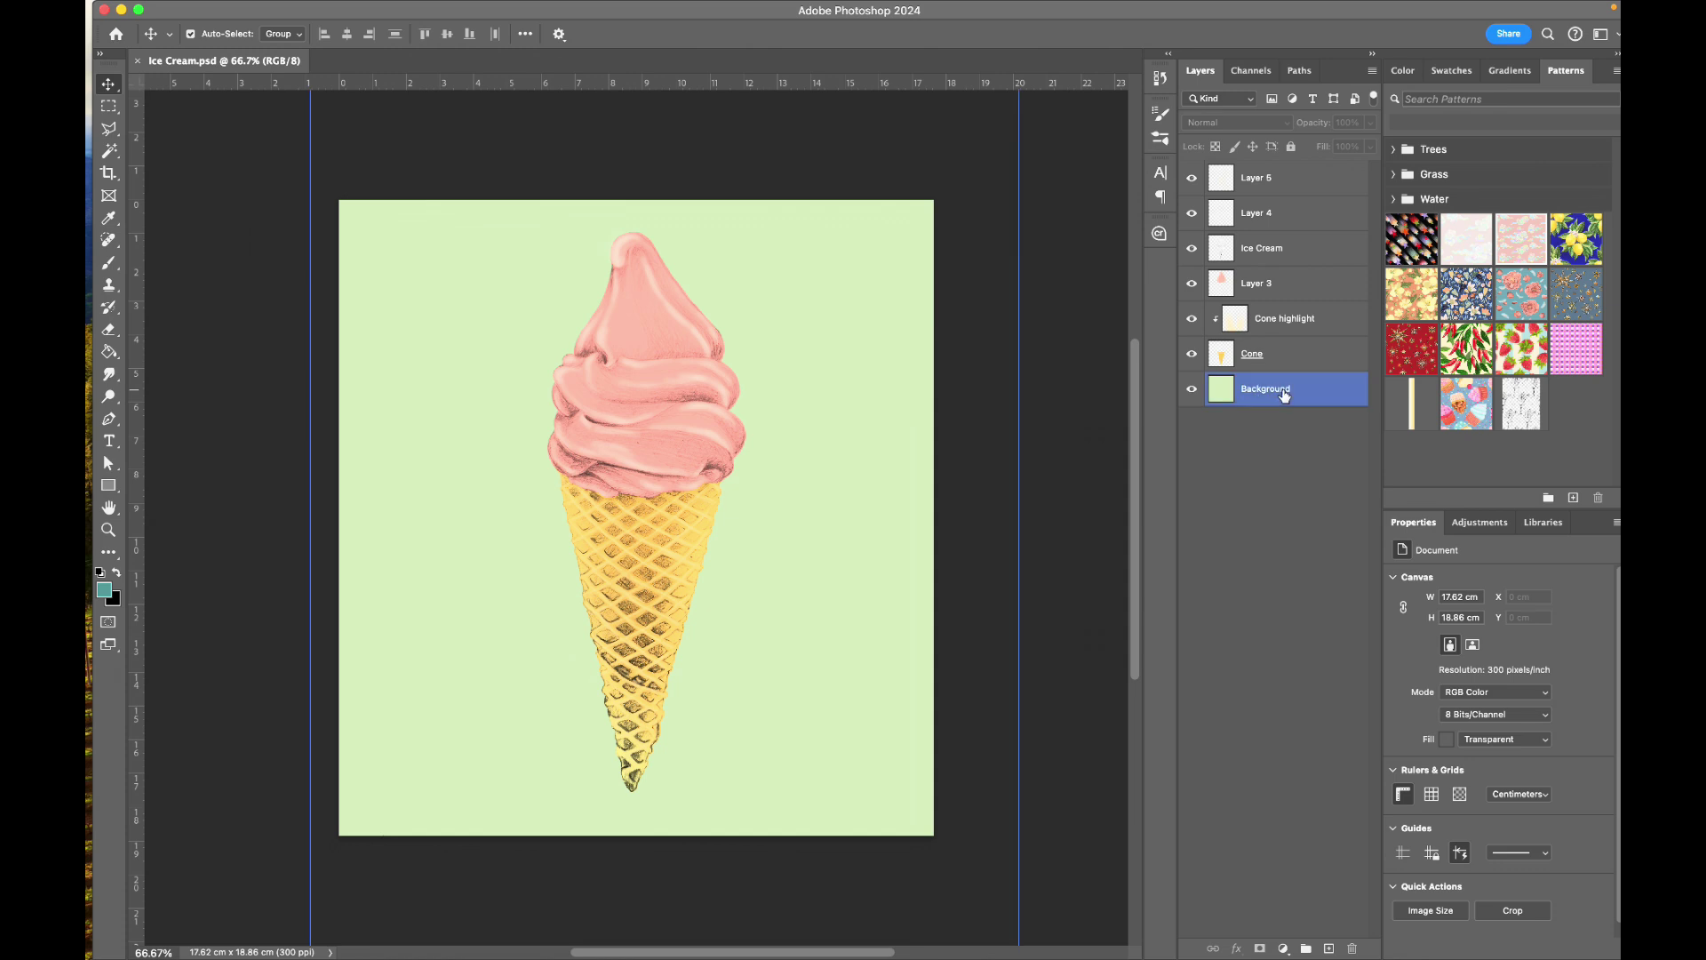
pyautogui.press('super+semicolon')
pyautogui.click(258, 591)
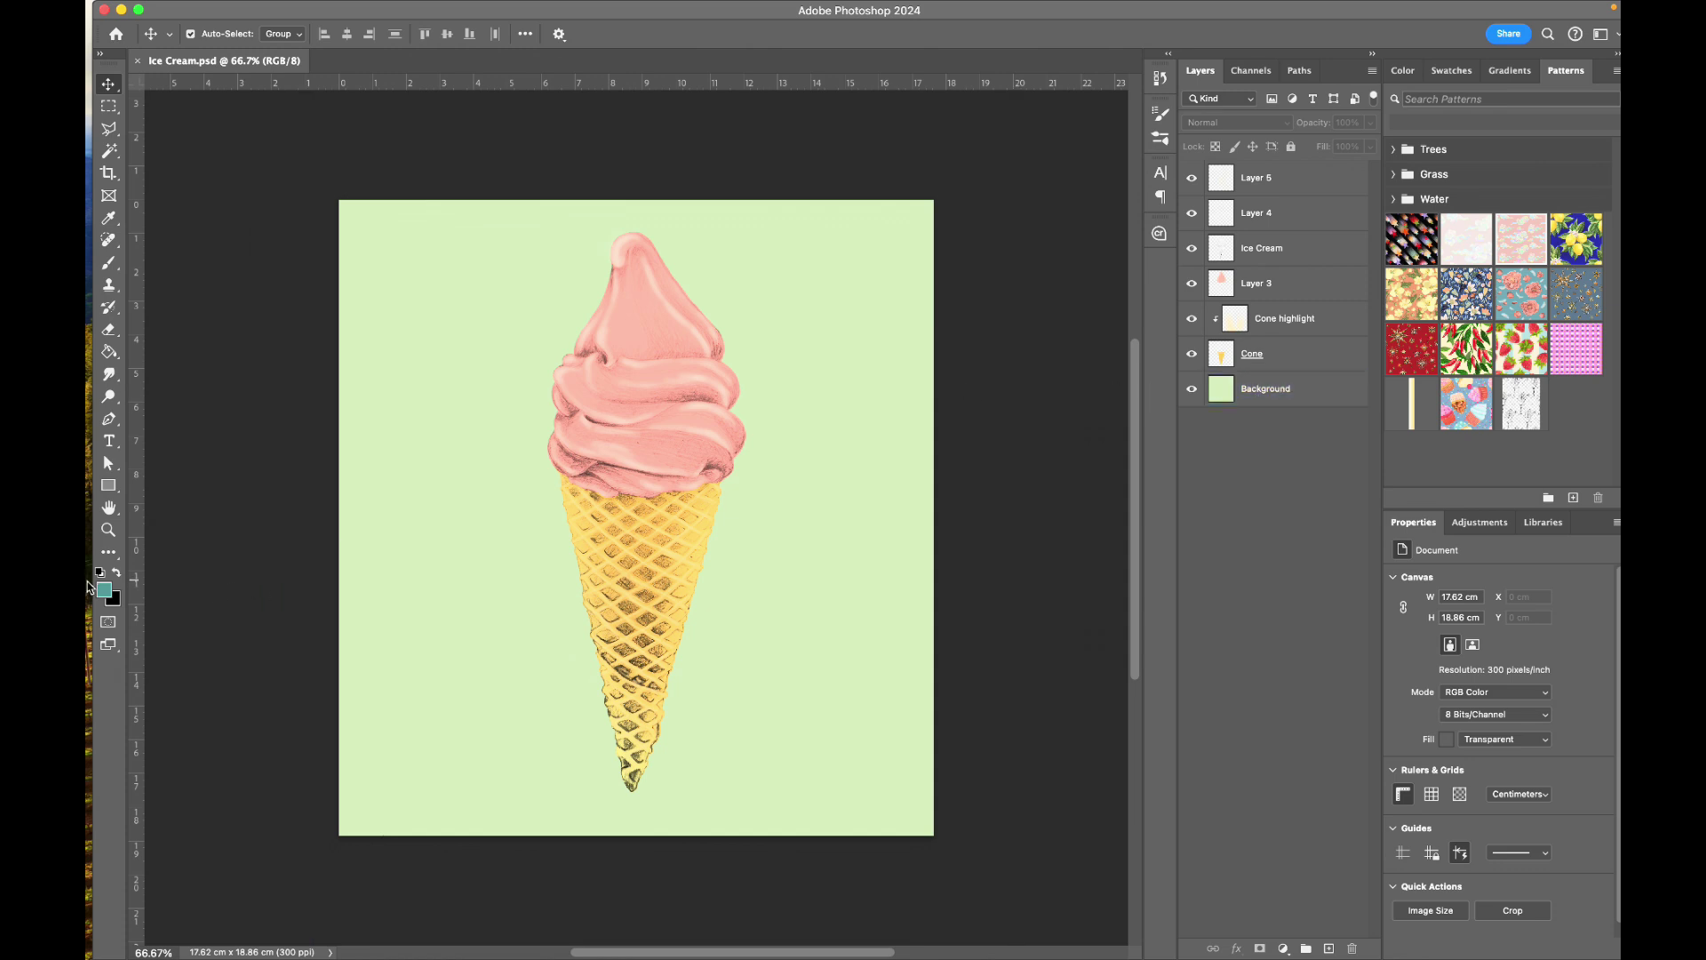
pyautogui.click(104, 591)
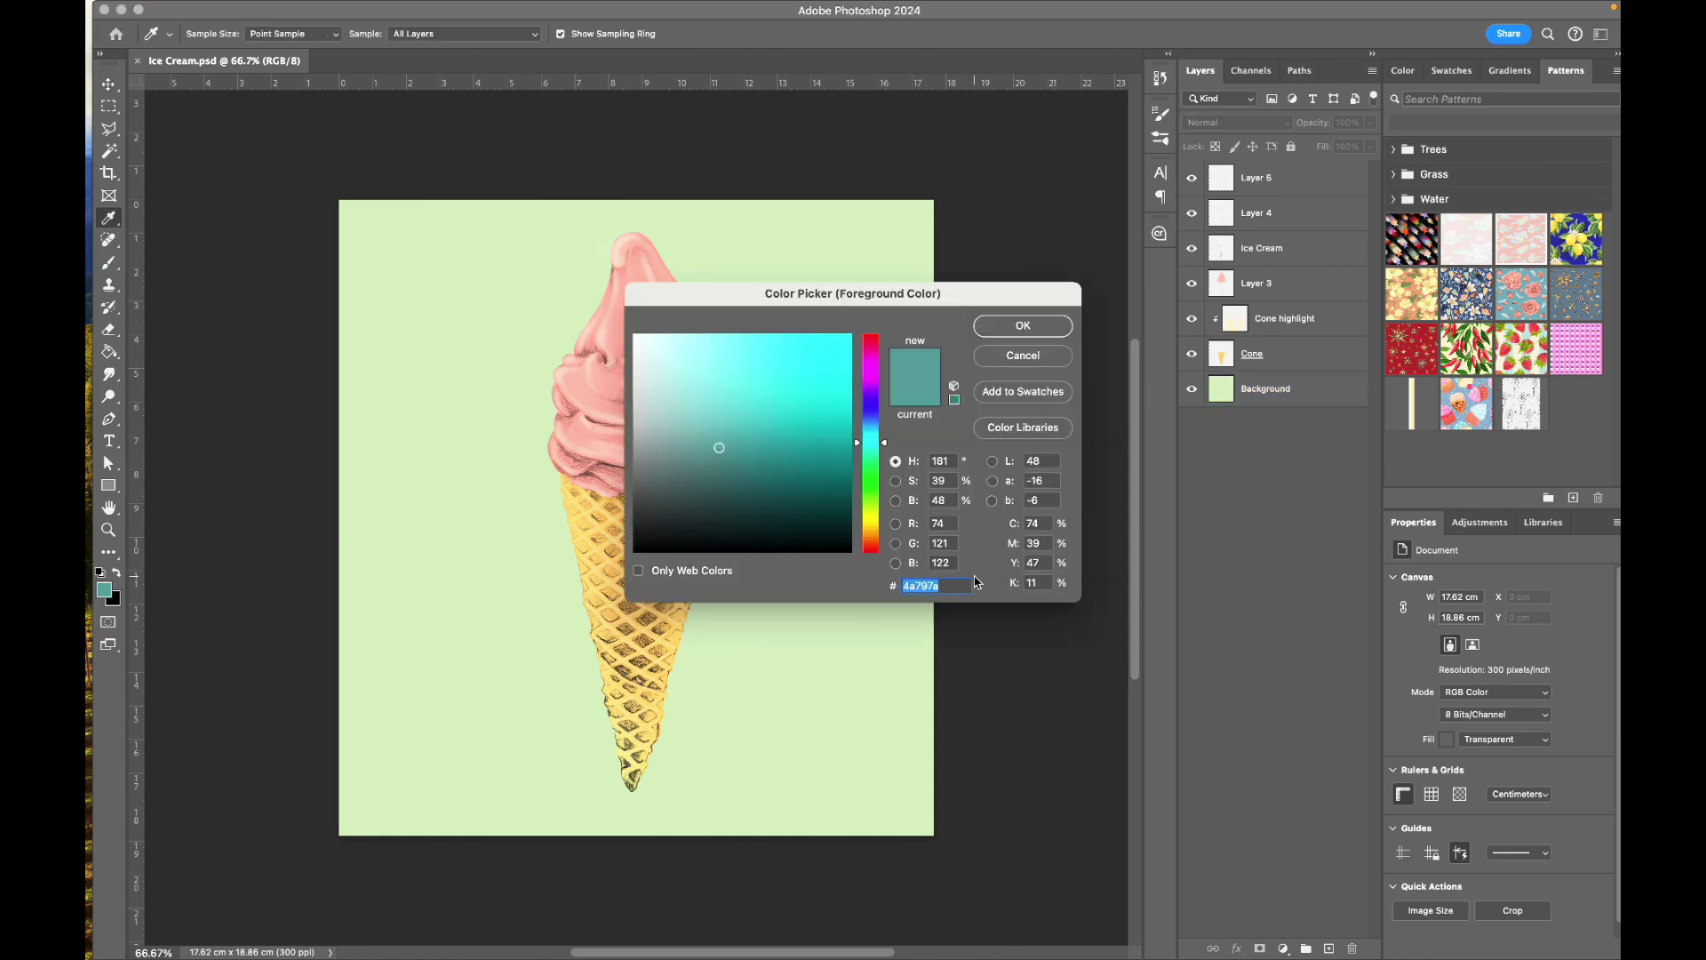
pyautogui.write('4a797a')
pyautogui.click(1022, 325)
# Fill the Background layer with the teal foreground colour using the Paint Bucket
pyautogui.click(1262, 389)
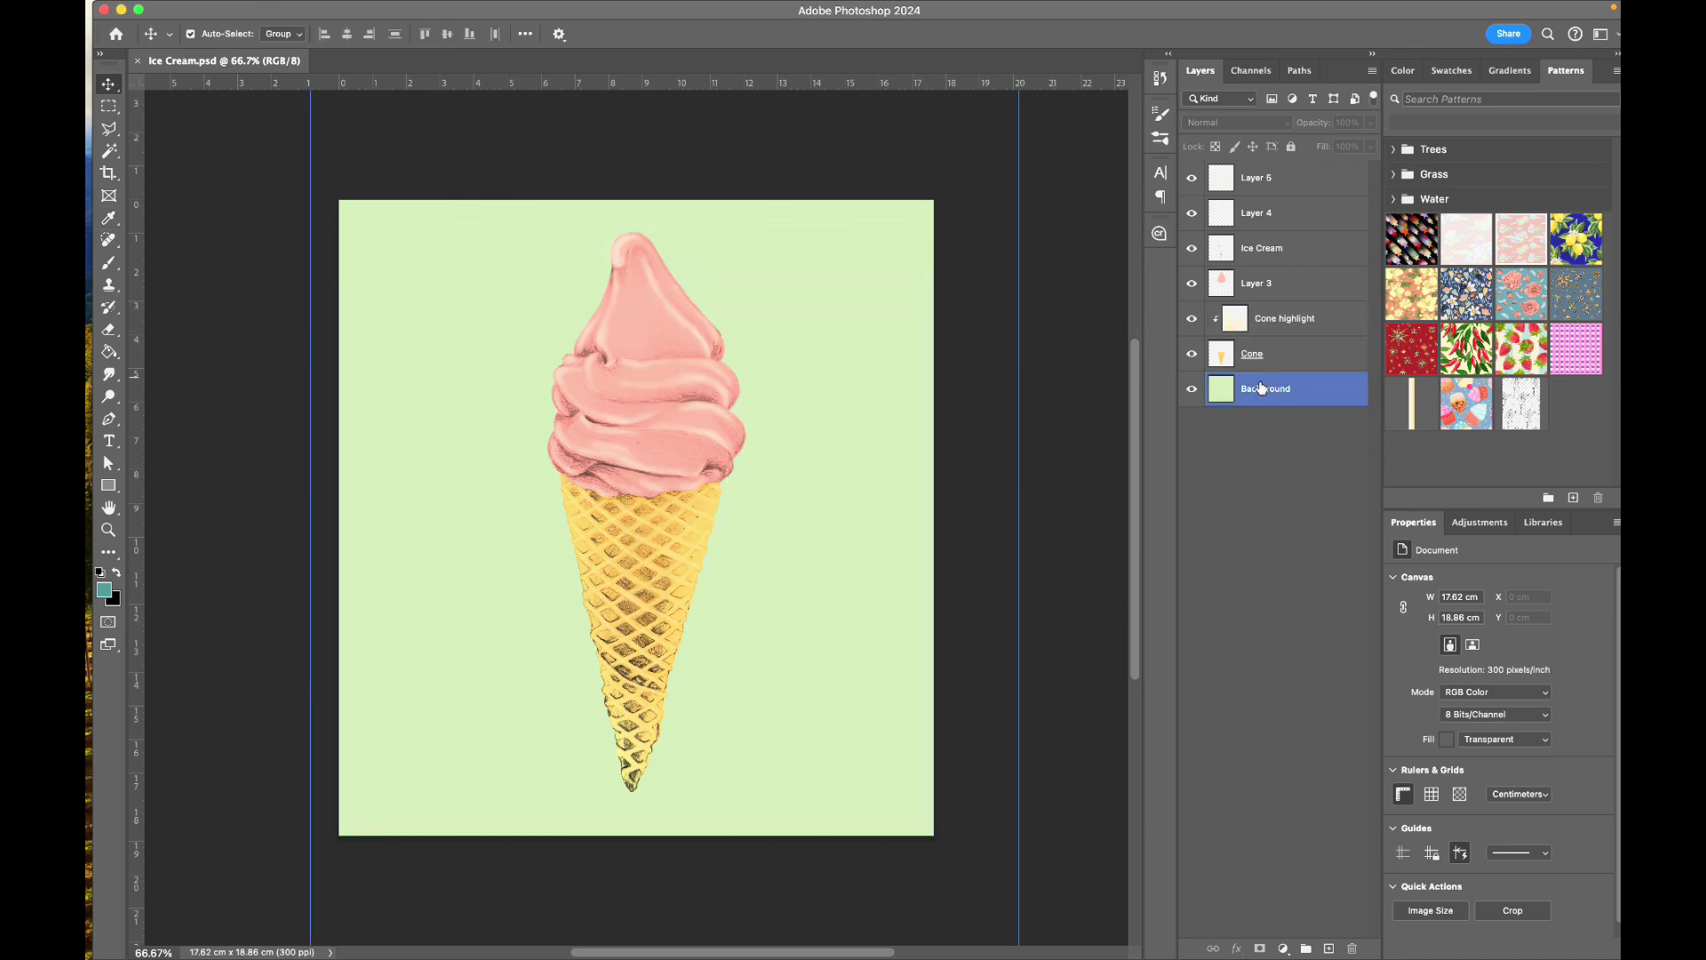
pyautogui.click(855, 473)
pyautogui.press('g')
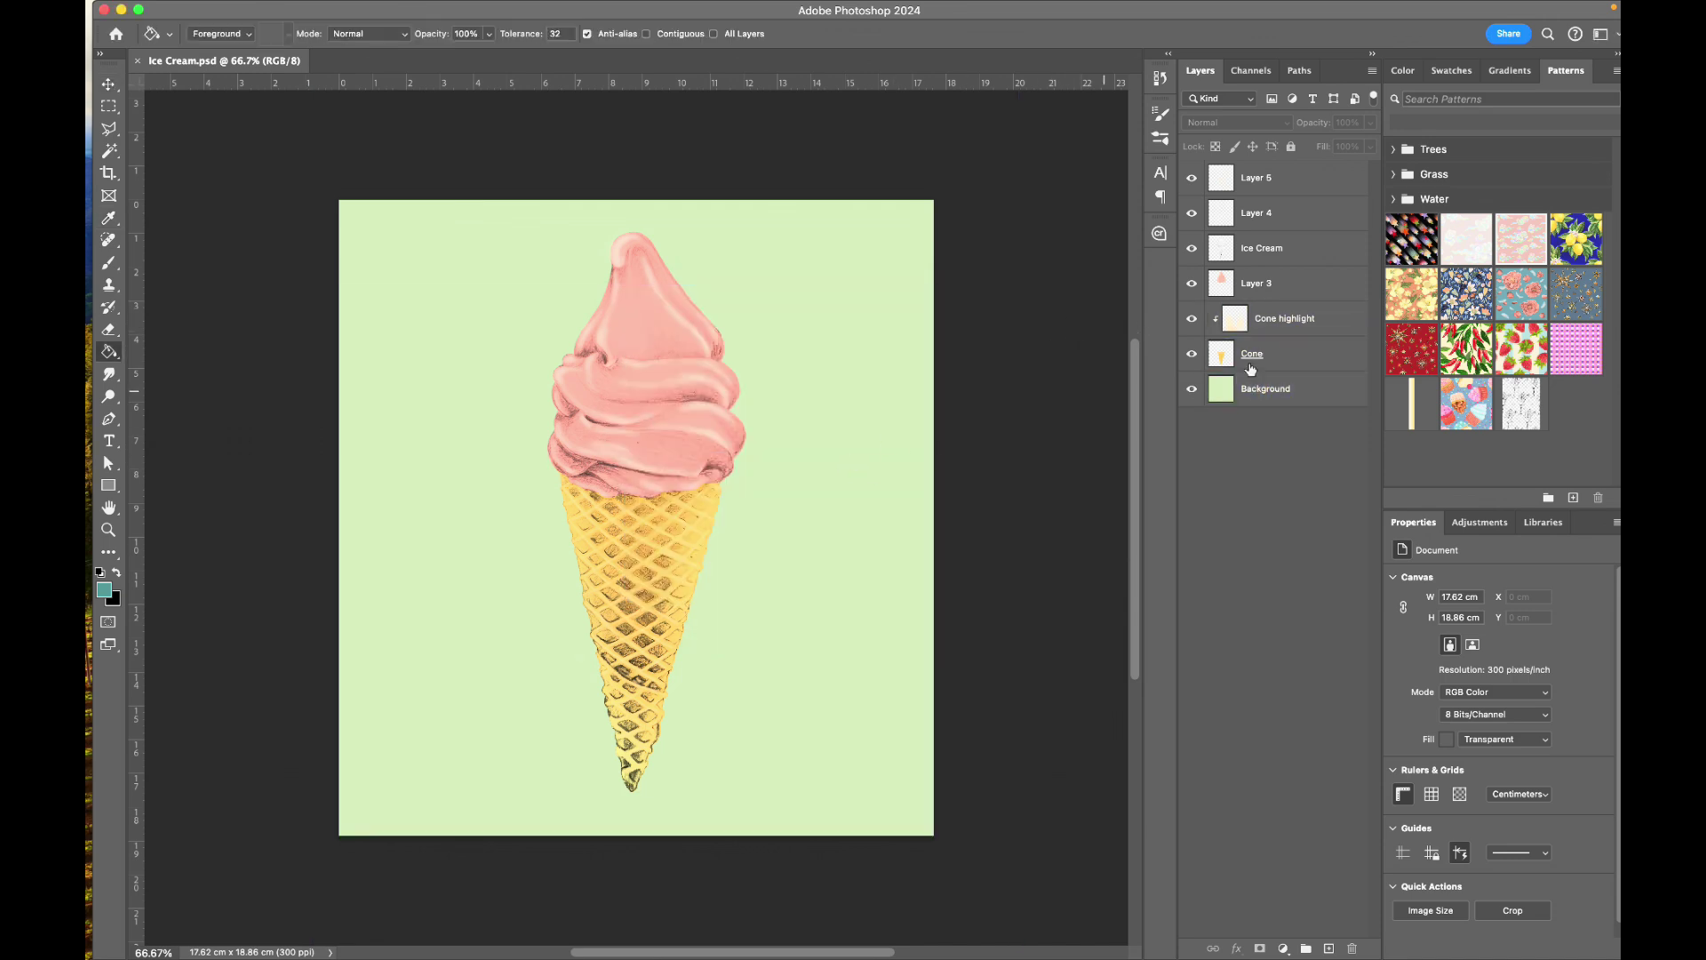
pyautogui.click(1281, 403)
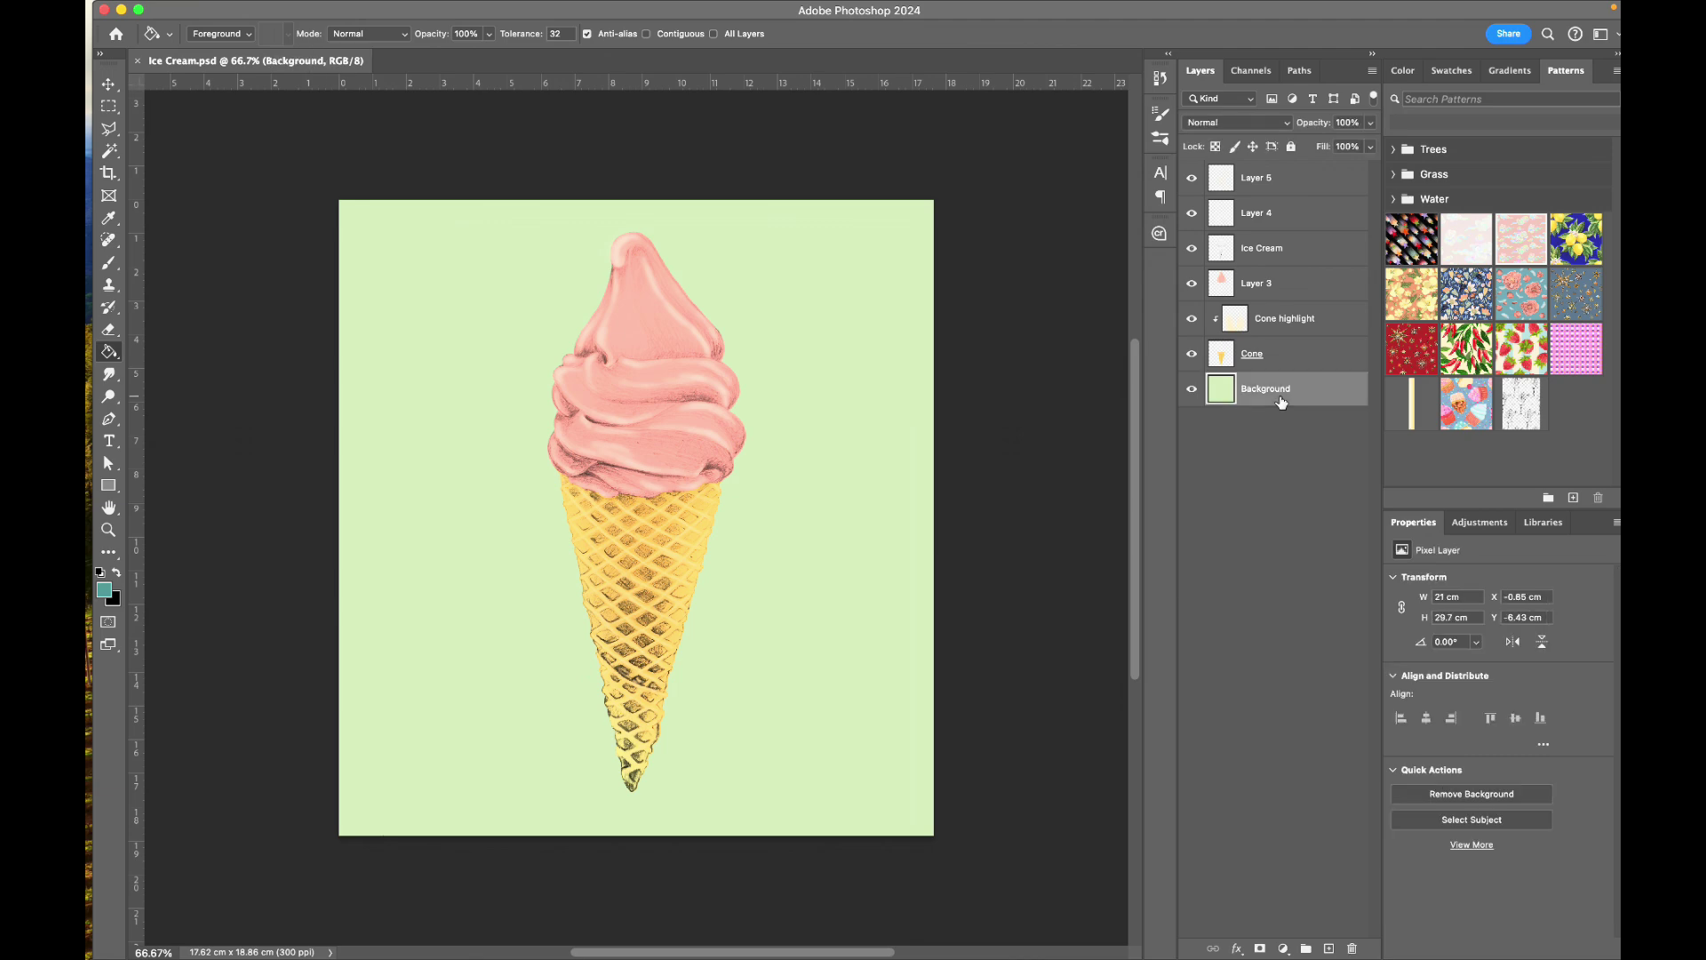
pyautogui.click(823, 432)
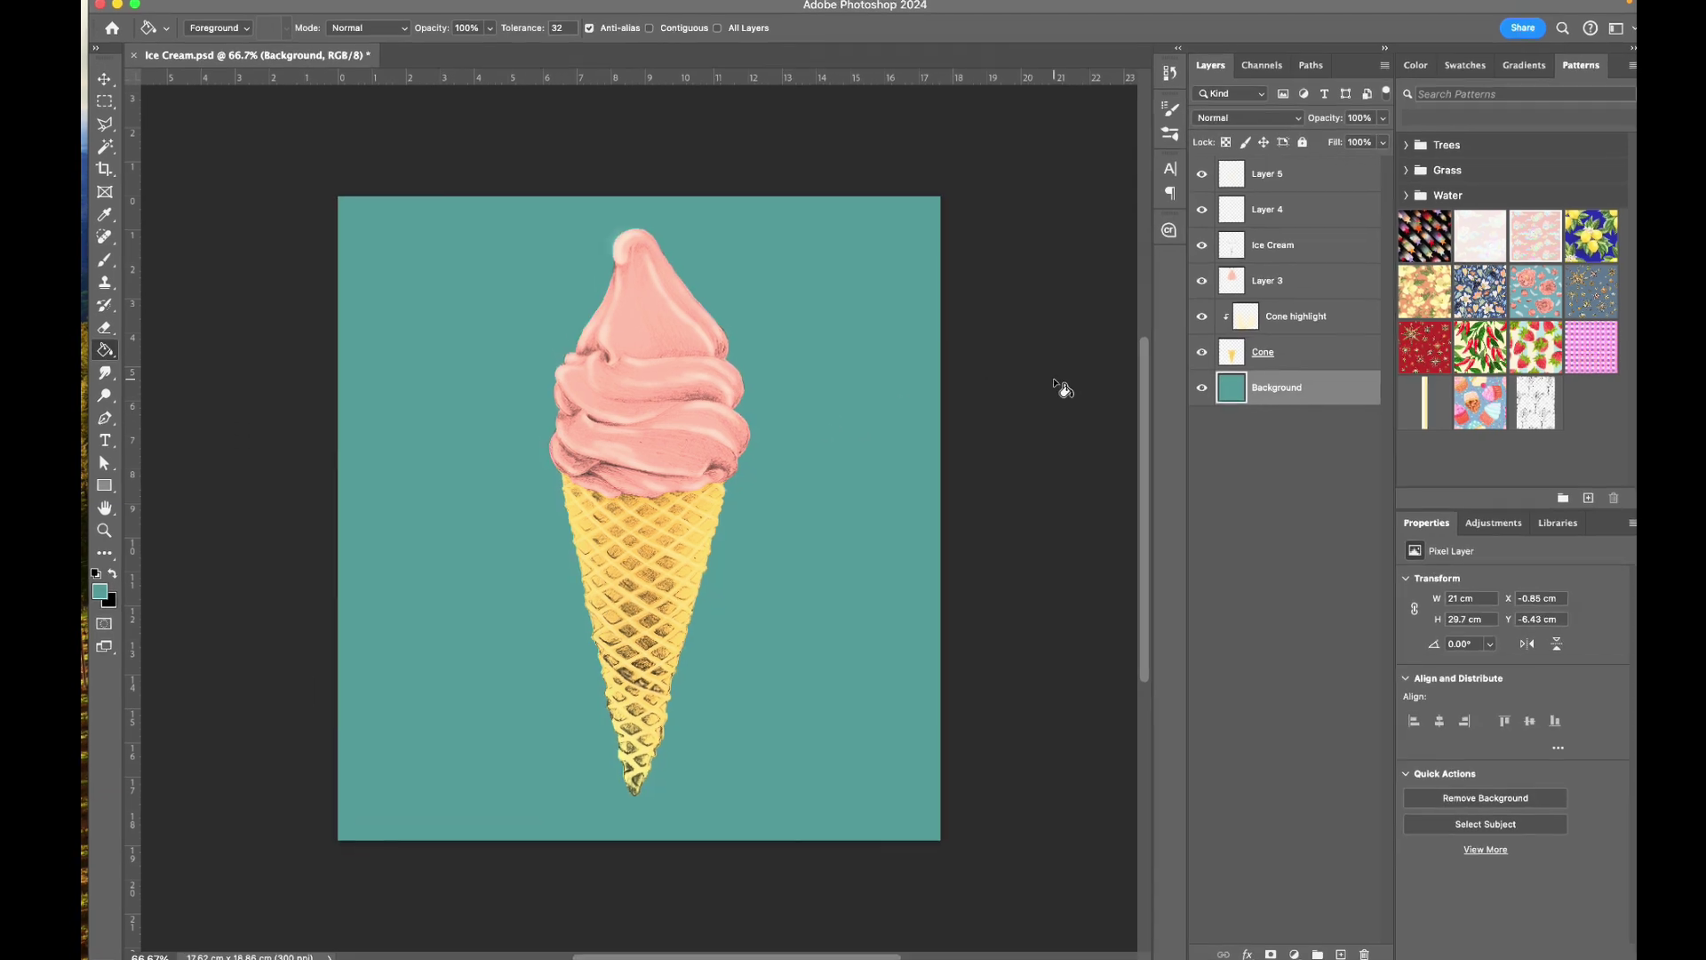